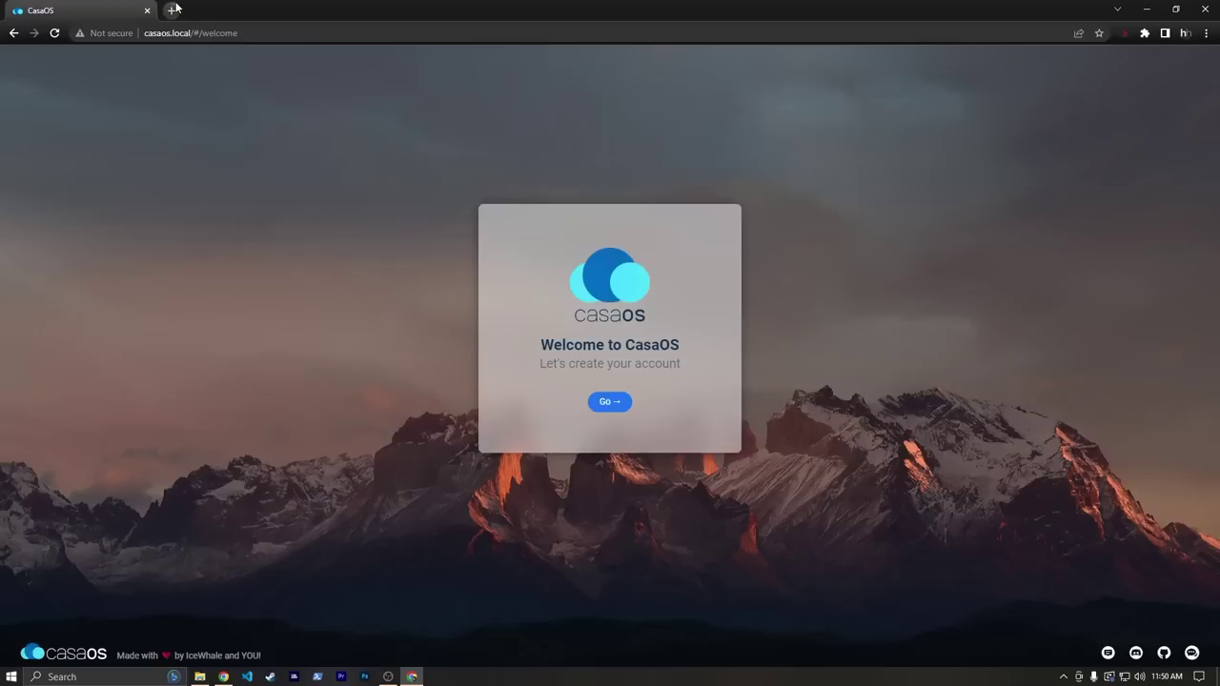
Open a new blank browser tab beside the CasaOS tab
{"action": "key", "text": "ctrl+t"}
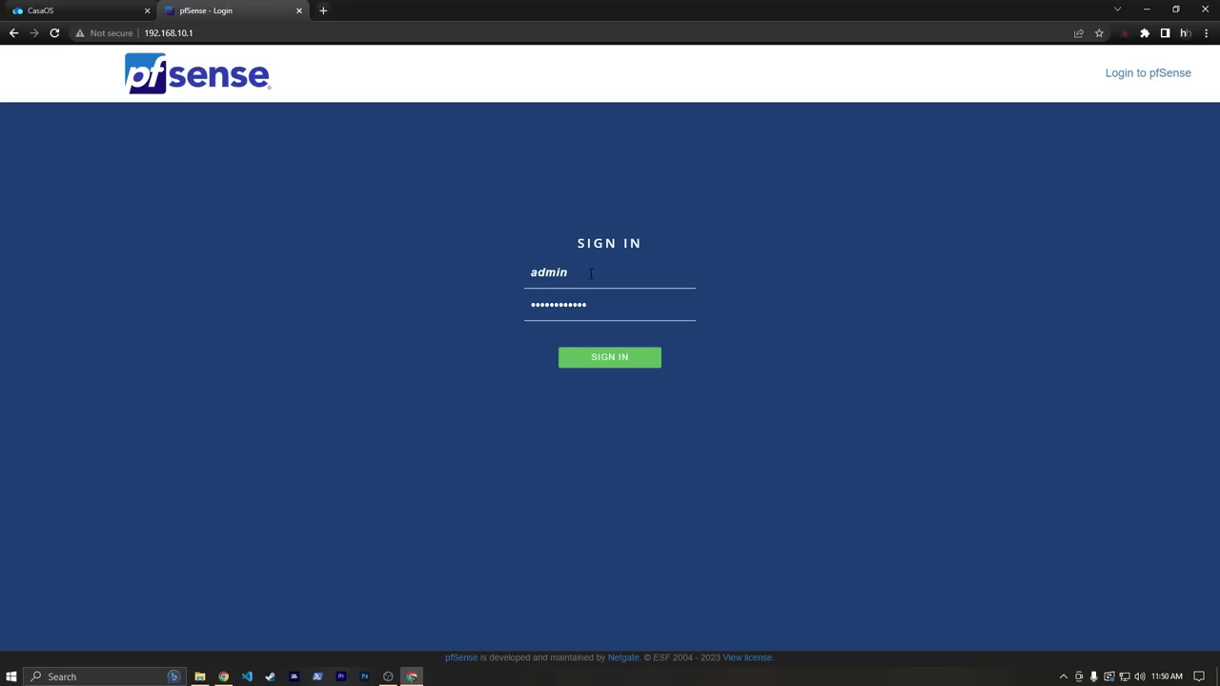
Log into pfSense and open the LAN DHCP server's current leases list
{"action": "key", "text": "Return"}
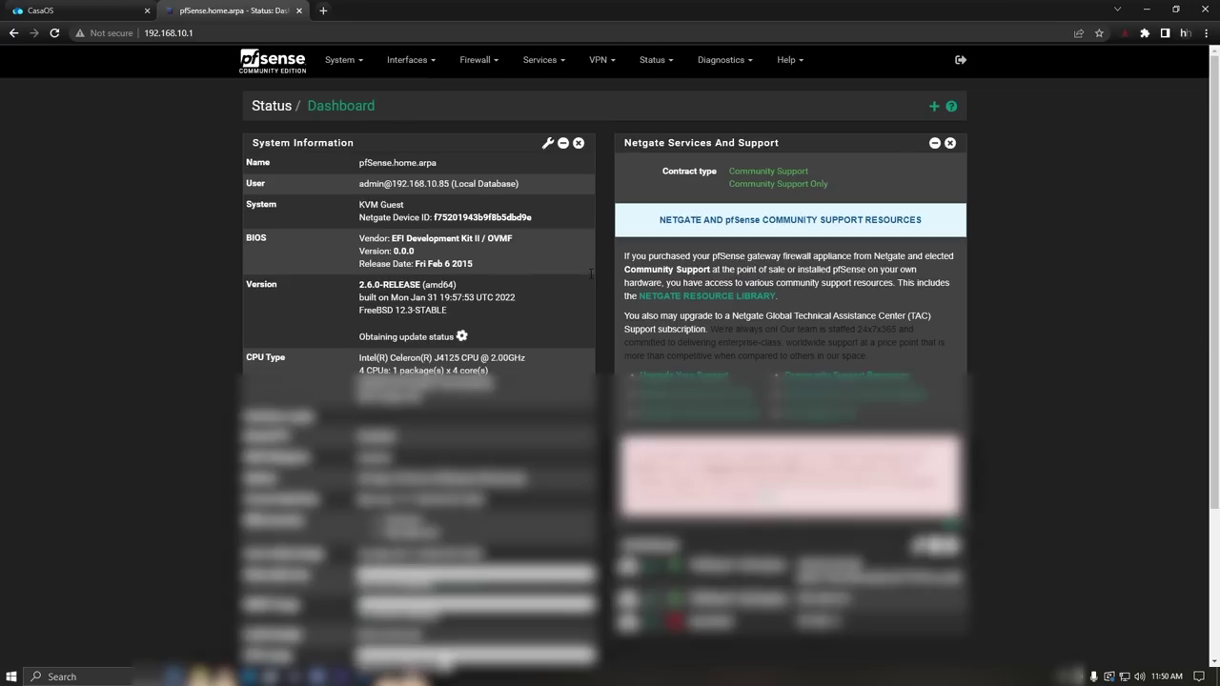
{"action": "left_click", "coordinate": [541, 60]}
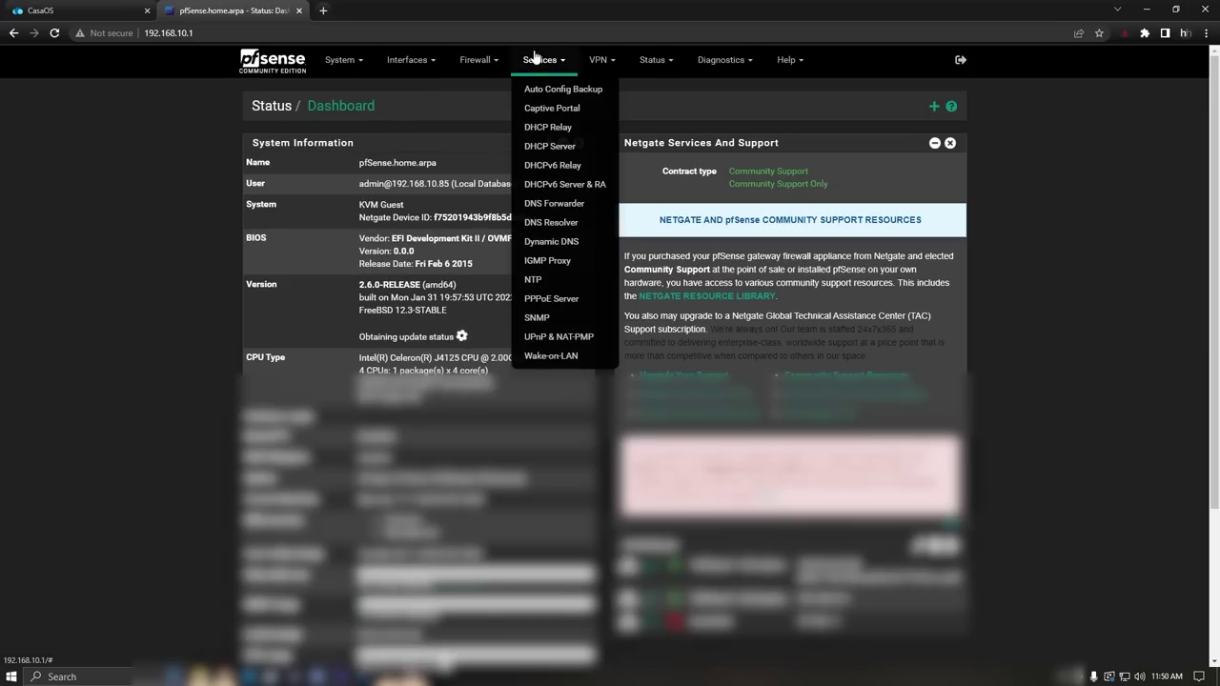
{"action": "left_click", "coordinate": [551, 149]}
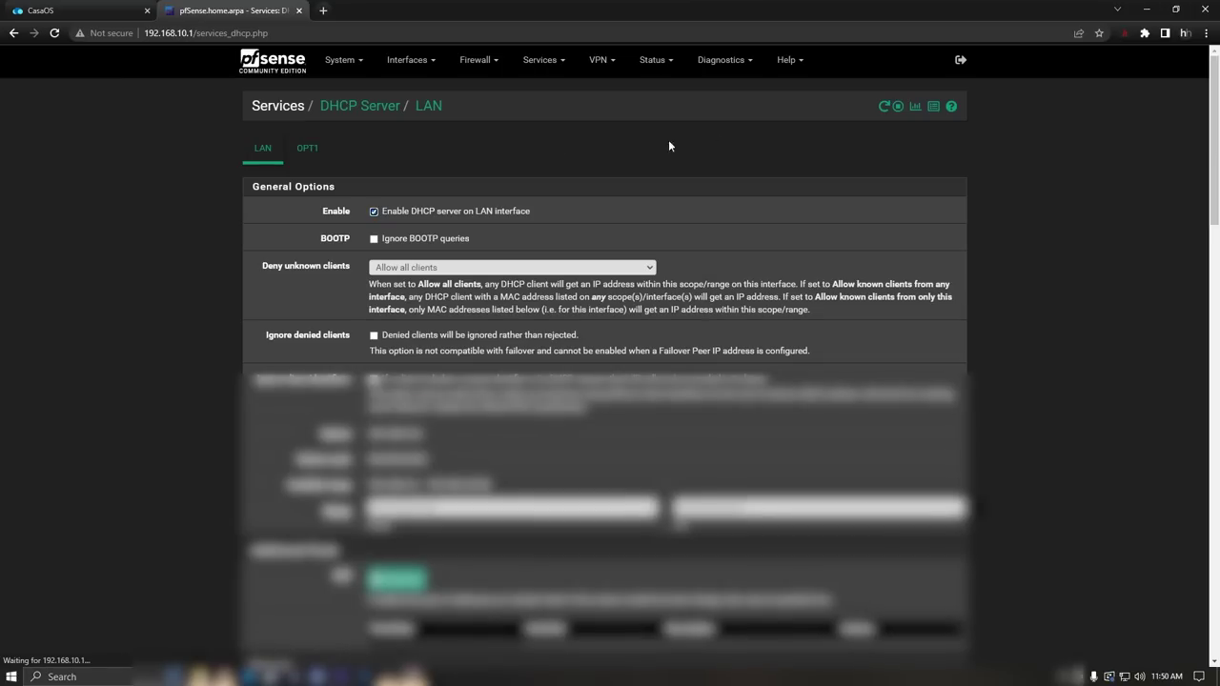
{"action": "left_click", "coordinate": [915, 107]}
Find the casaos lease, copy its IP 192.168.10.187, and load it in the browser
{"action": "key", "text": "ctrl+f"}
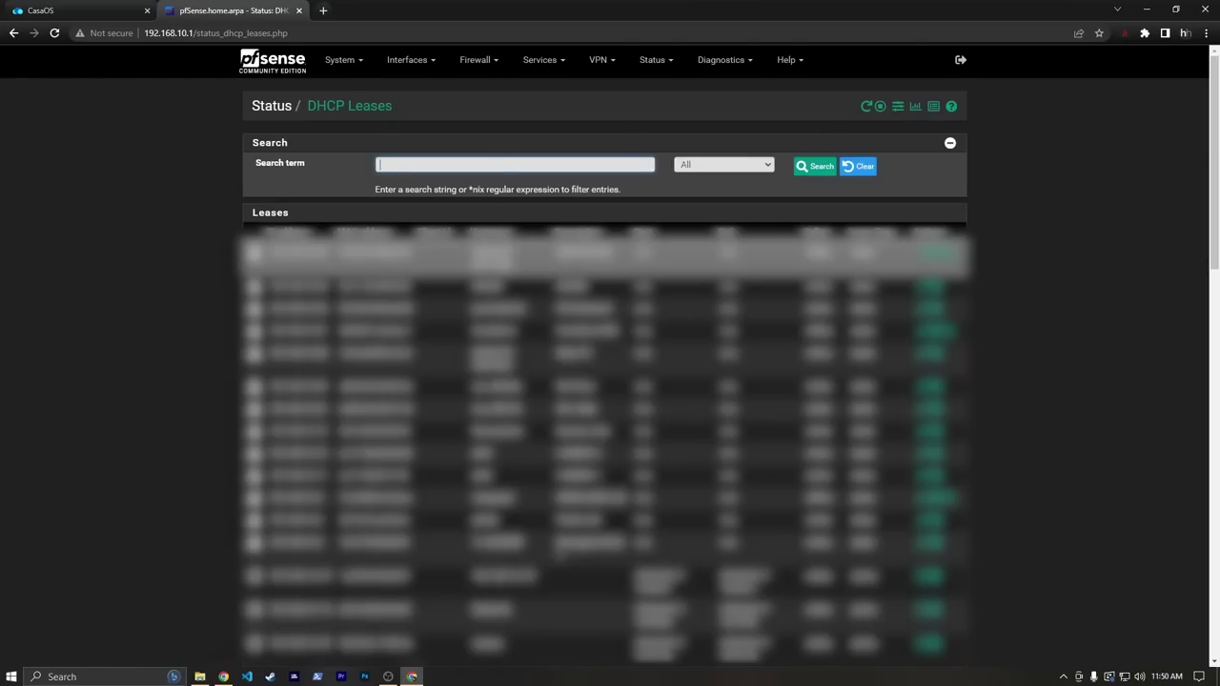
{"action": "type", "text": "casao"}
{"action": "left_click_drag", "start_coordinate": [334, 517], "coordinate": [275, 520]}
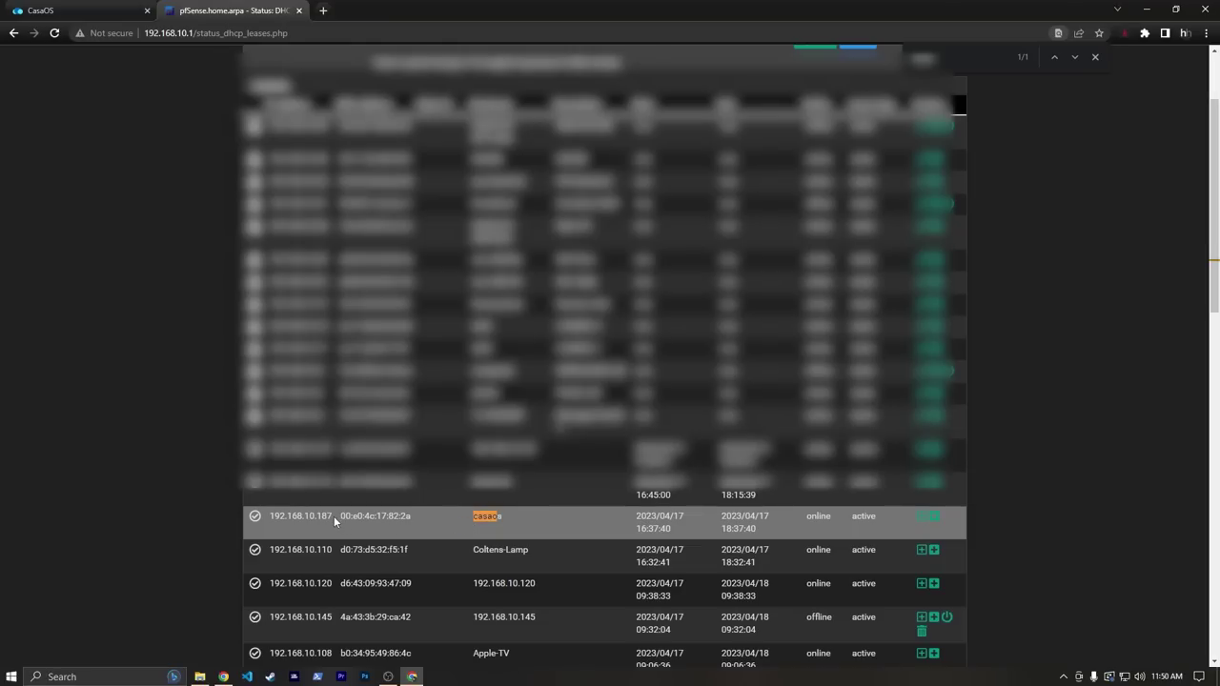
{"action": "left_click_drag", "start_coordinate": [334, 520], "coordinate": [270, 515]}
{"action": "key", "text": "ctrl+c"}
{"action": "left_click", "coordinate": [253, 35]}
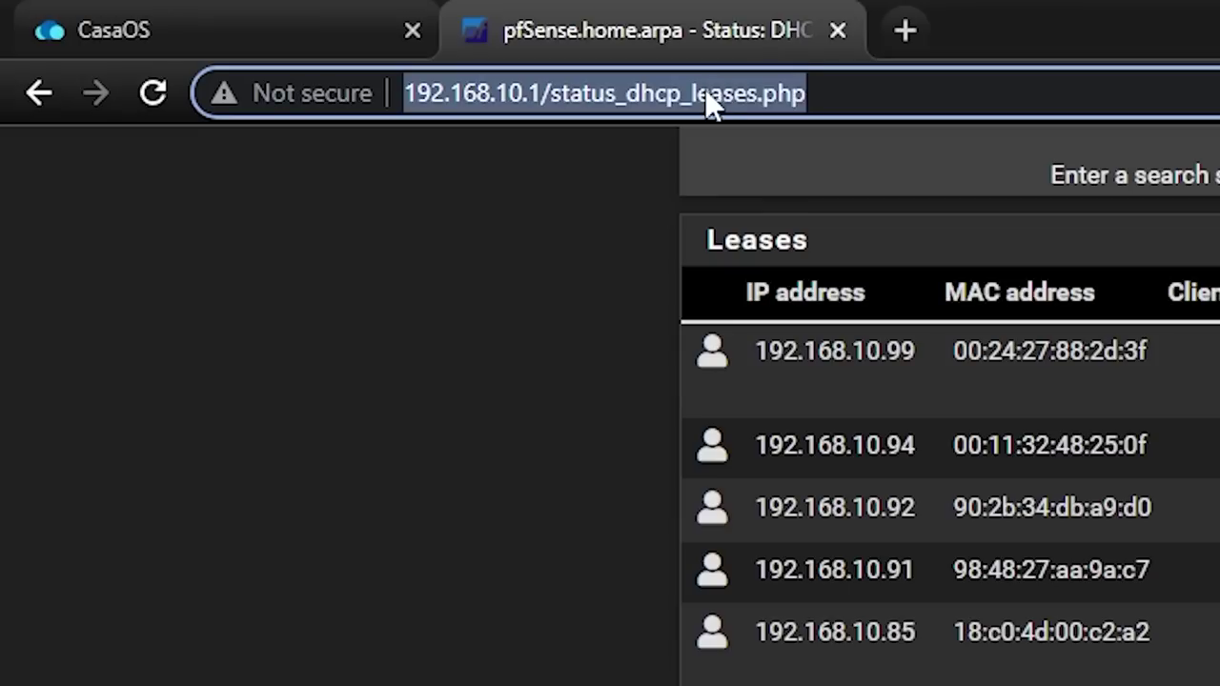
{"action": "key", "text": "ctrl+v"}
{"action": "key", "text": "Return"}
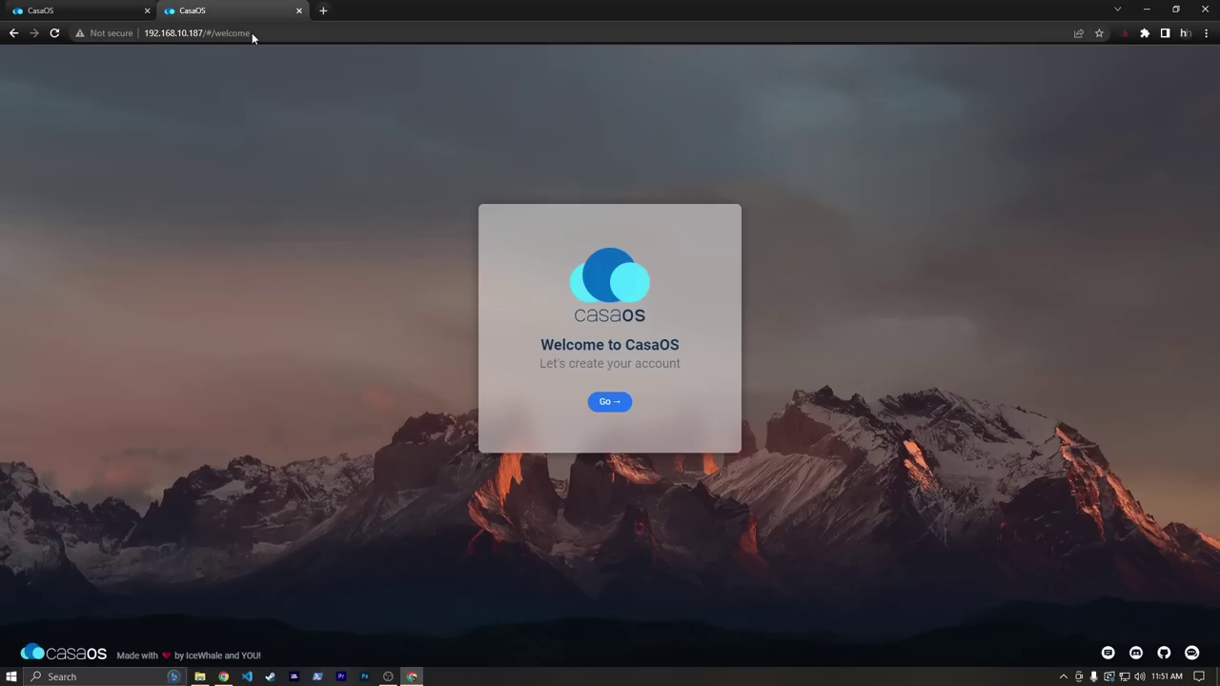
Close the duplicate tab and create the CasaOS account with a username and matching password
{"action": "key", "text": "ctrl+w"}
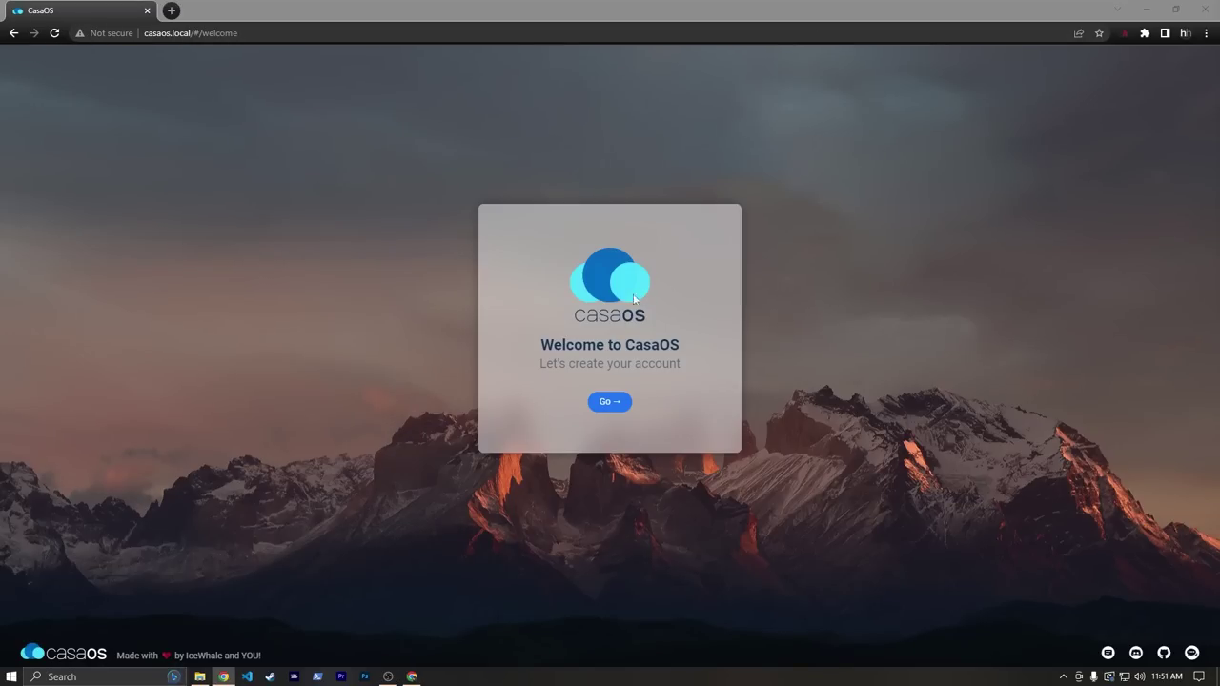
{"action": "left_click", "coordinate": [612, 403]}
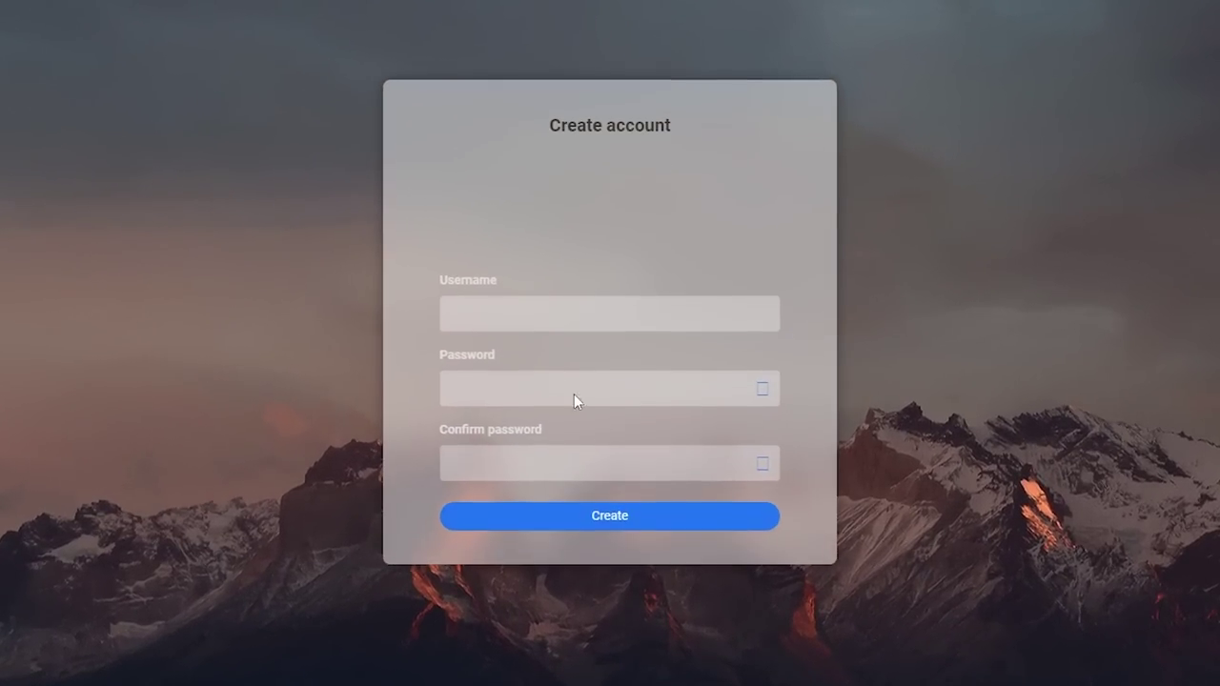
{"action": "left_click", "coordinate": [523, 314]}
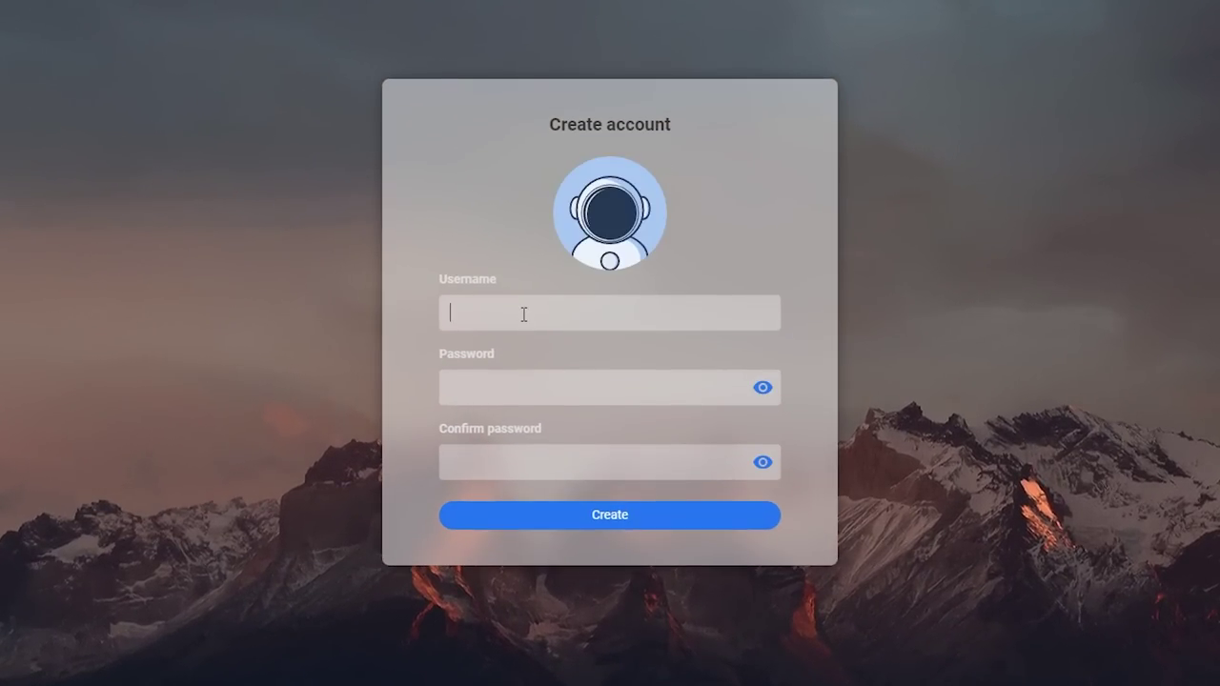
{"action": "type", "text": "haven"}
{"action": "key", "text": "Tab"}
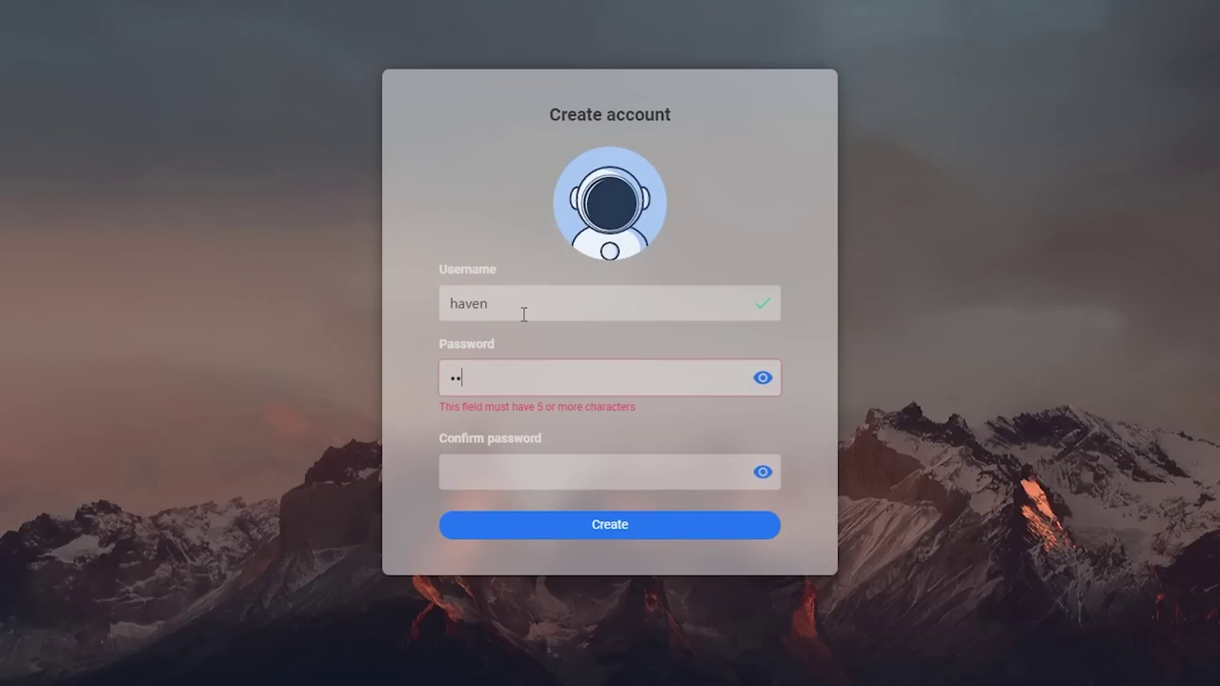
{"action": "key", "text": "Tab"}
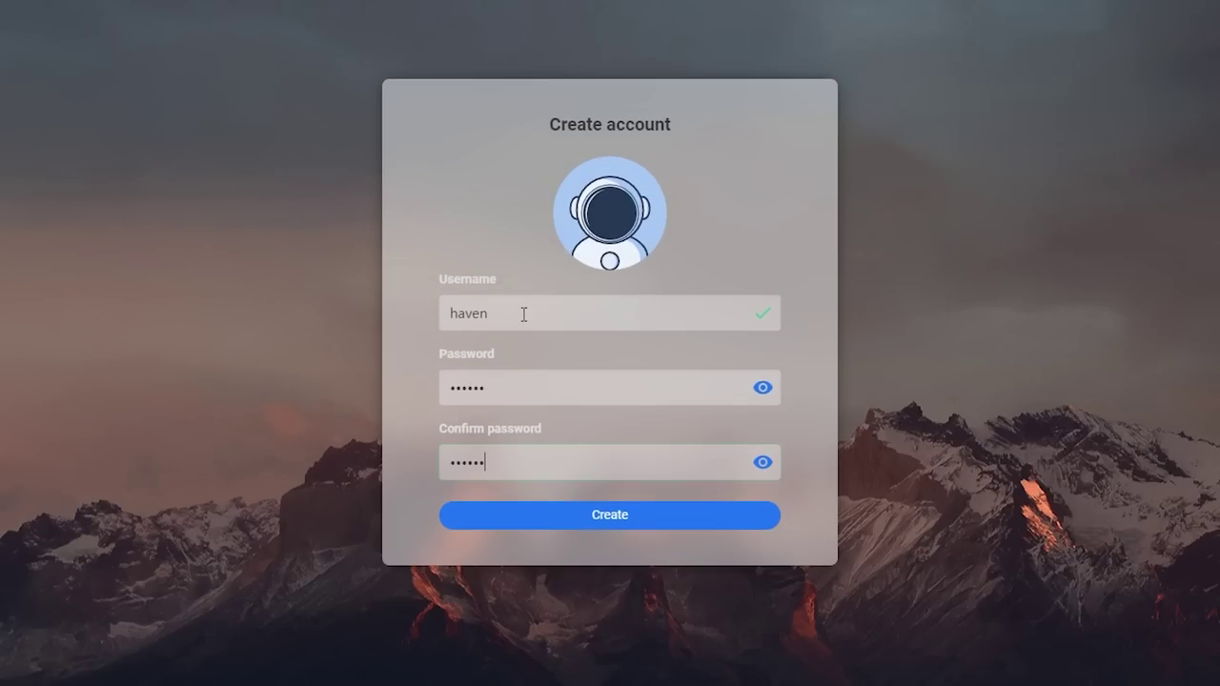
{"action": "left_click", "coordinate": [617, 519]}
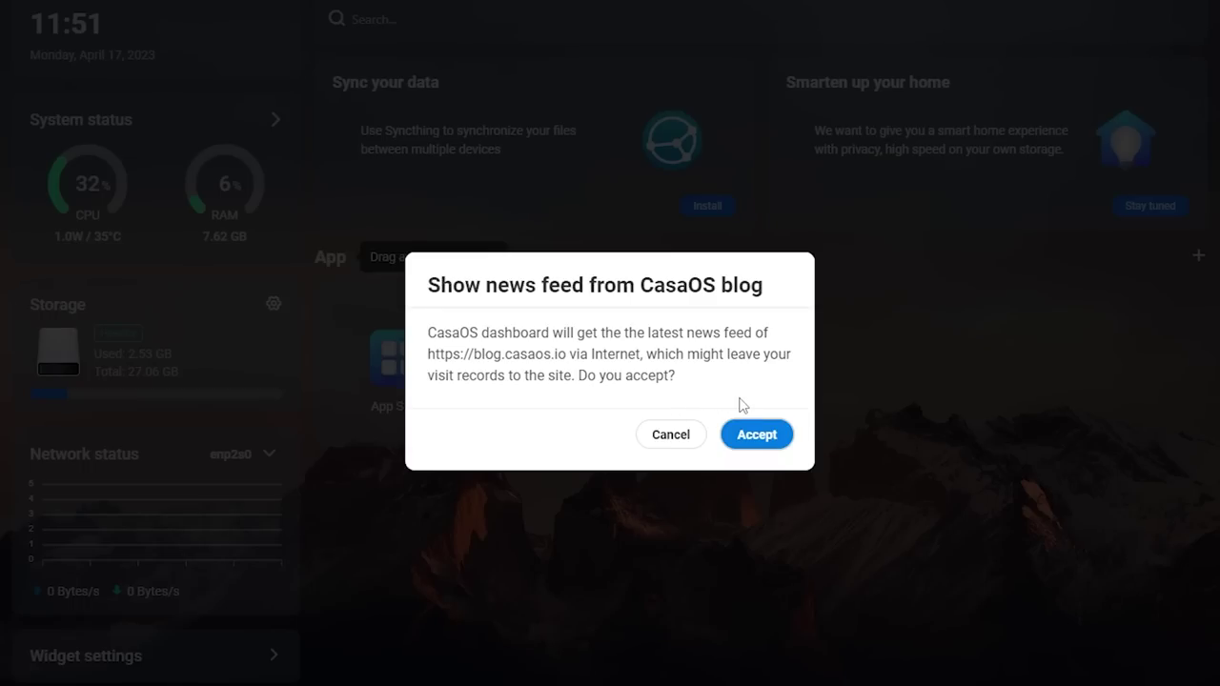
Accept the CasaOS blog news feed, dismiss the 'Drag an icon to sort.' tip, and select the search bar
{"action": "left_click", "coordinate": [762, 440]}
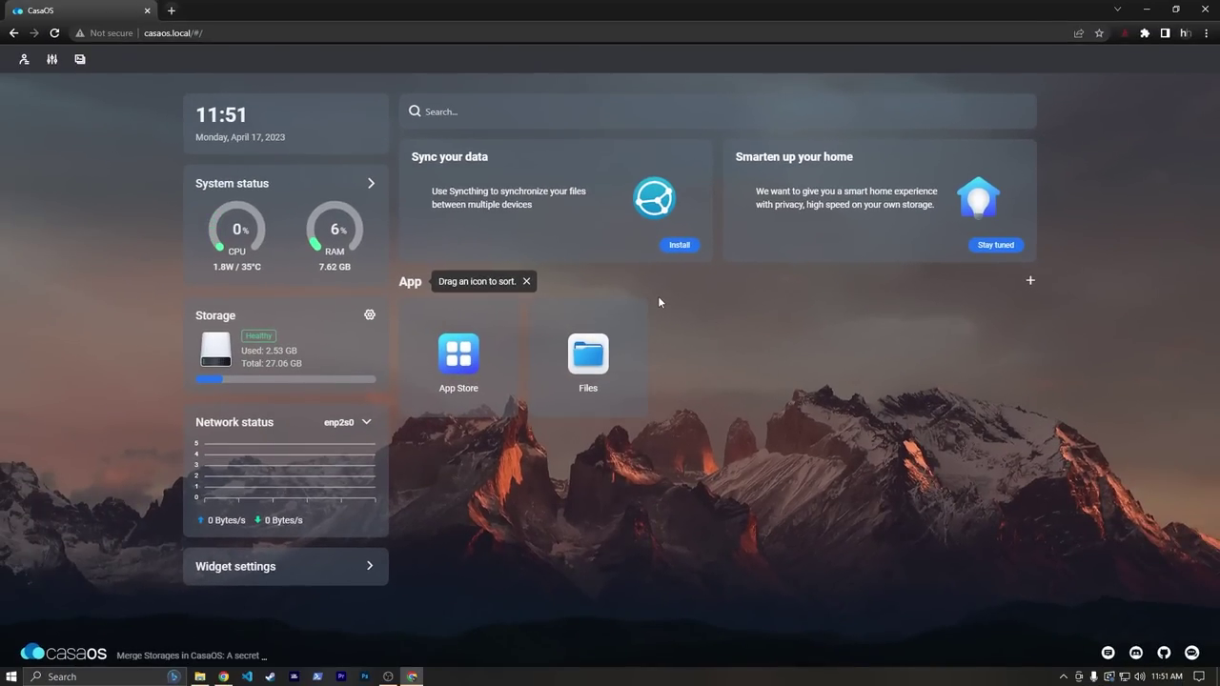
{"action": "left_click", "coordinate": [526, 282]}
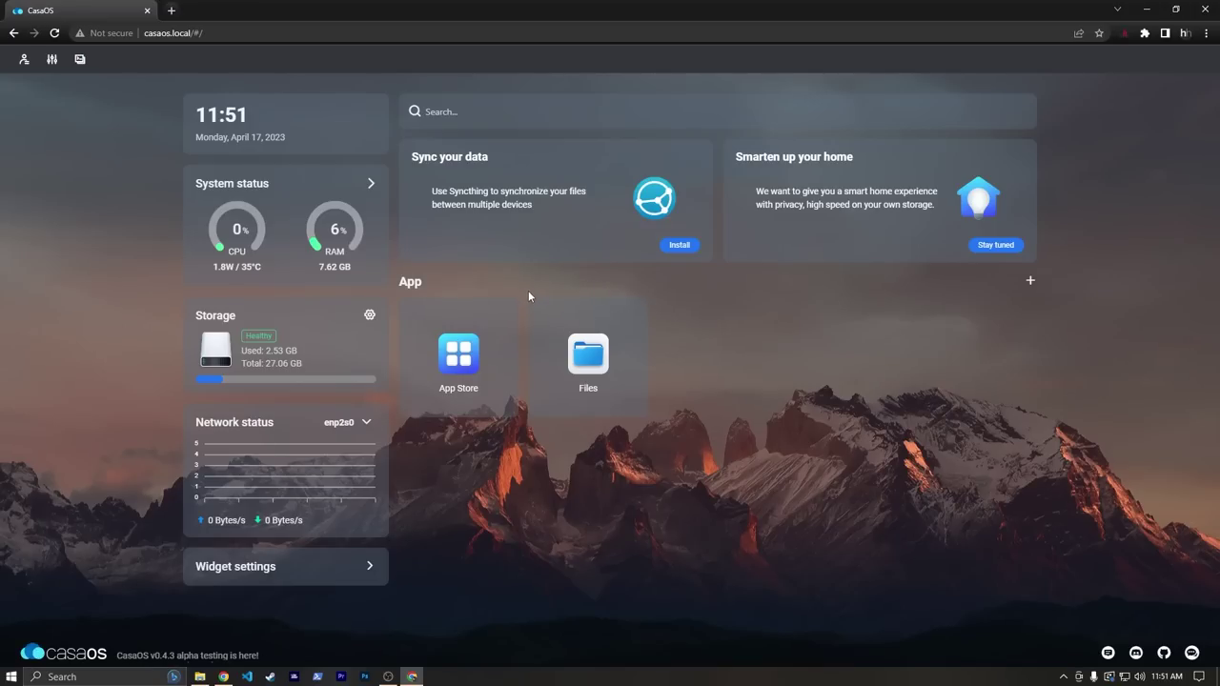
{"action": "left_click", "coordinate": [487, 115]}
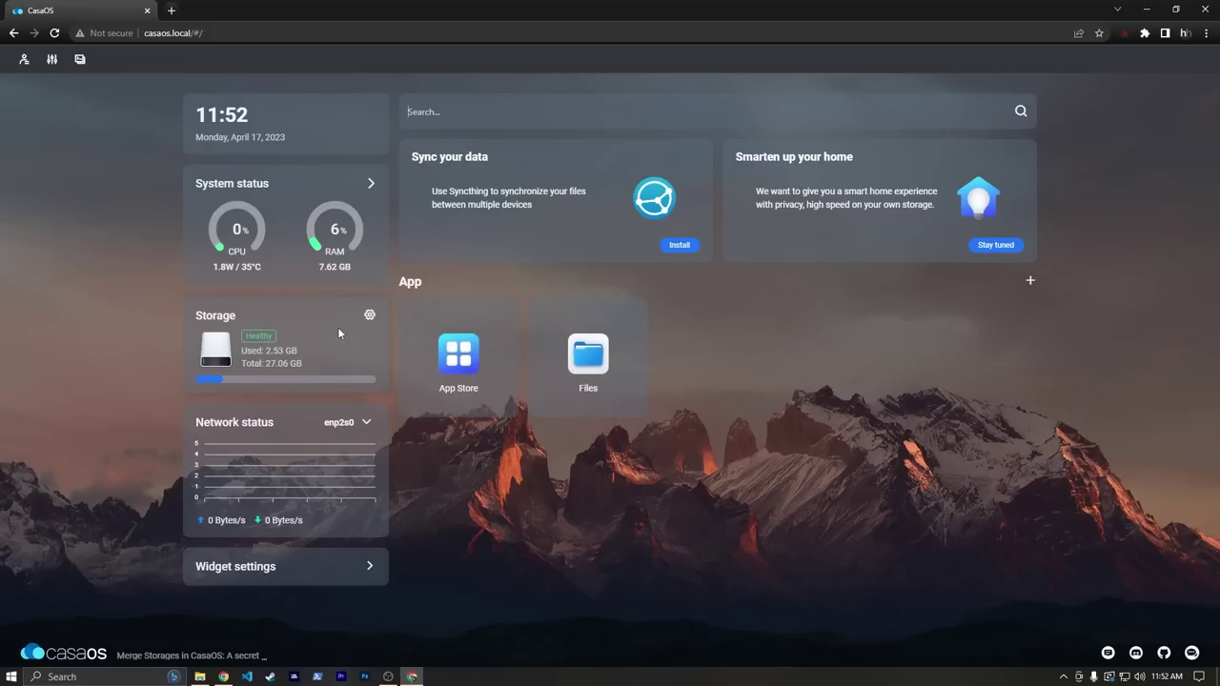
Review drive health in the storage manager and view enp3s0 network traffic
{"action": "left_click", "coordinate": [370, 315]}
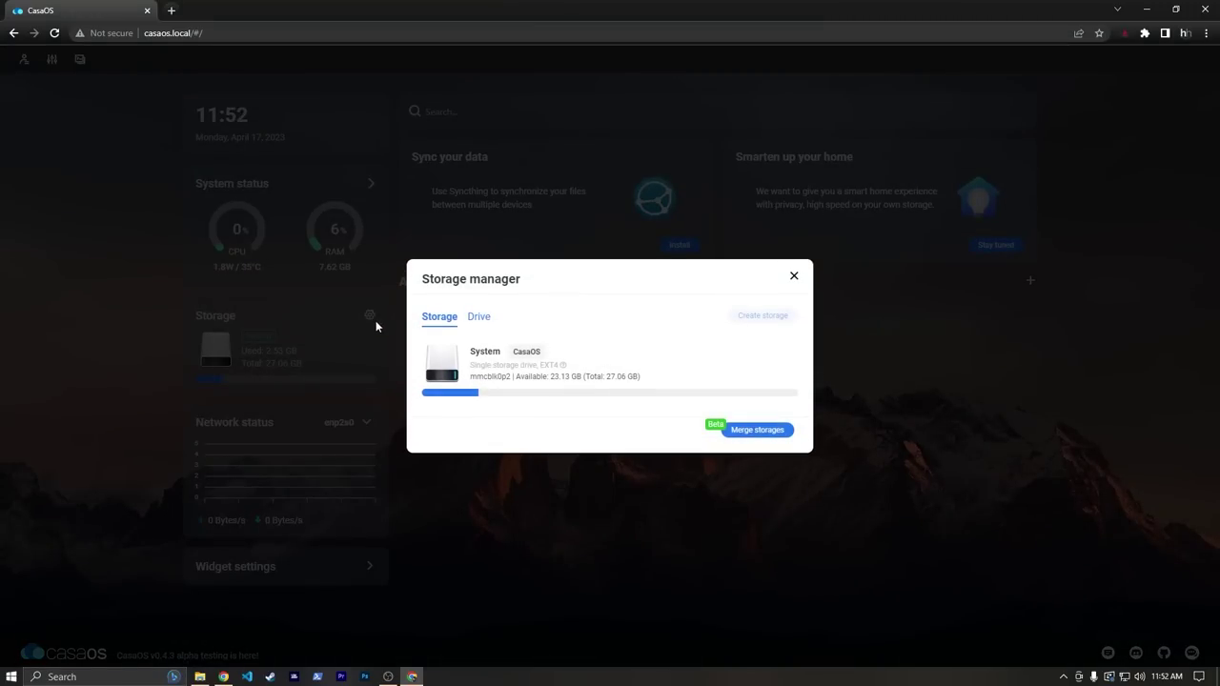
{"action": "left_click", "coordinate": [481, 320]}
{"action": "left_click", "coordinate": [439, 316]}
{"action": "left_click", "coordinate": [793, 275]}
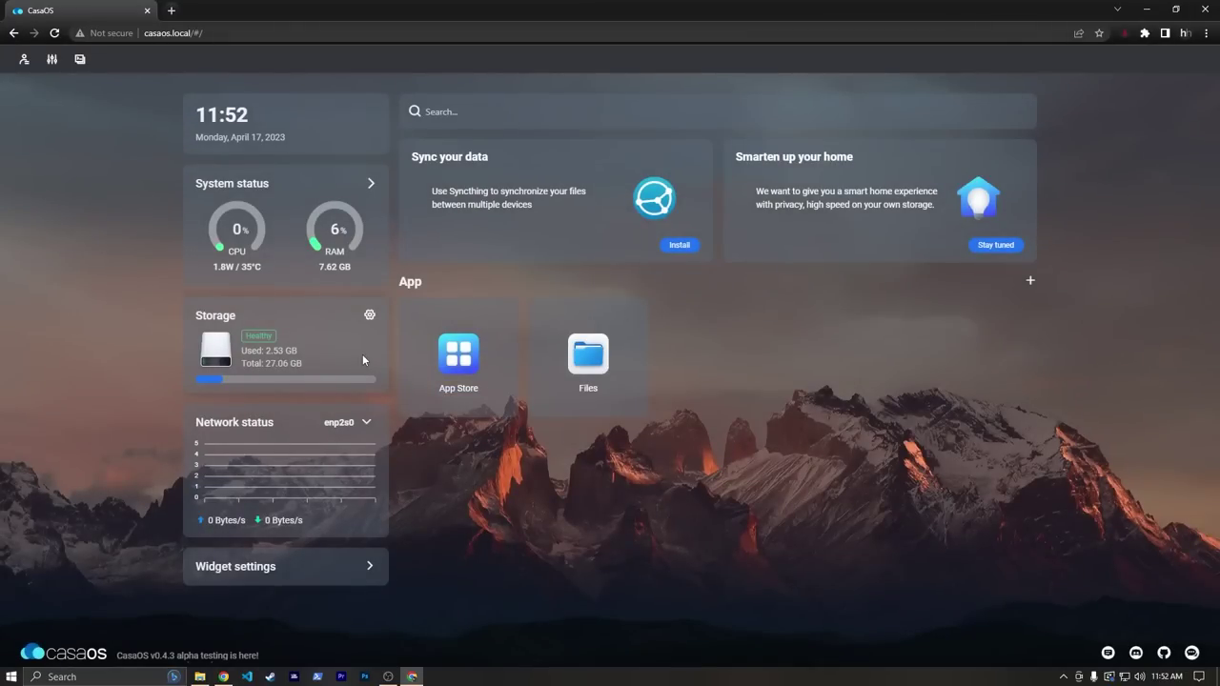
{"action": "left_click", "coordinate": [366, 422]}
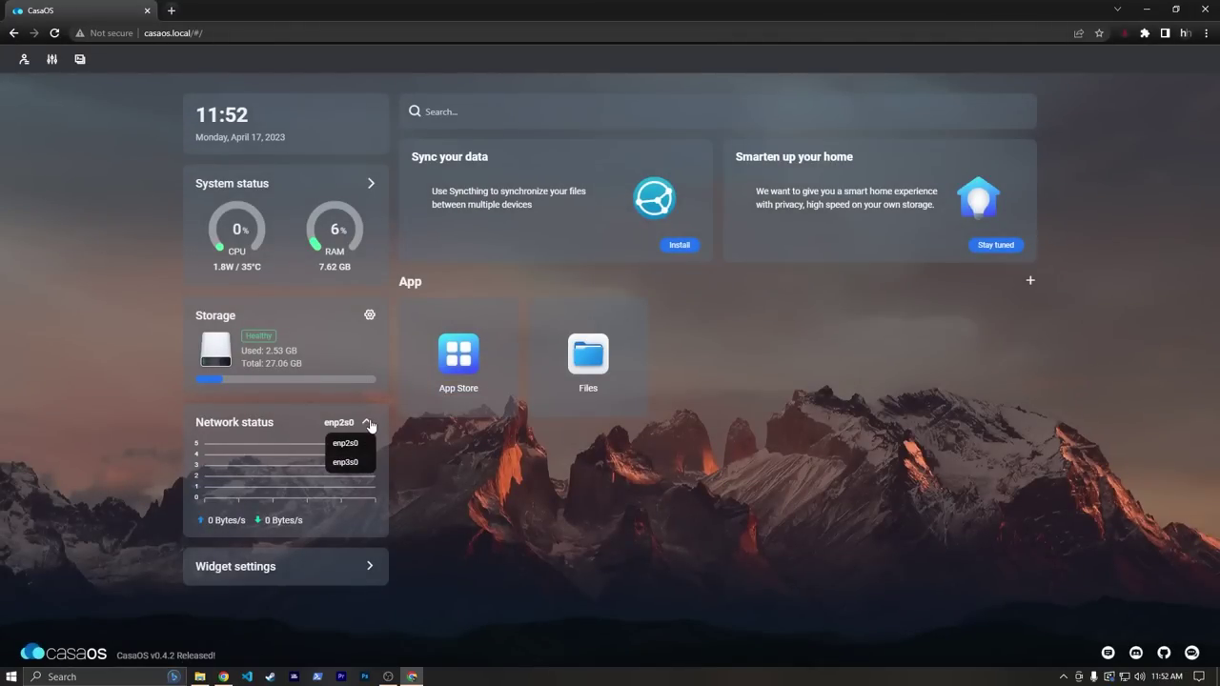
{"action": "left_click", "coordinate": [347, 464]}
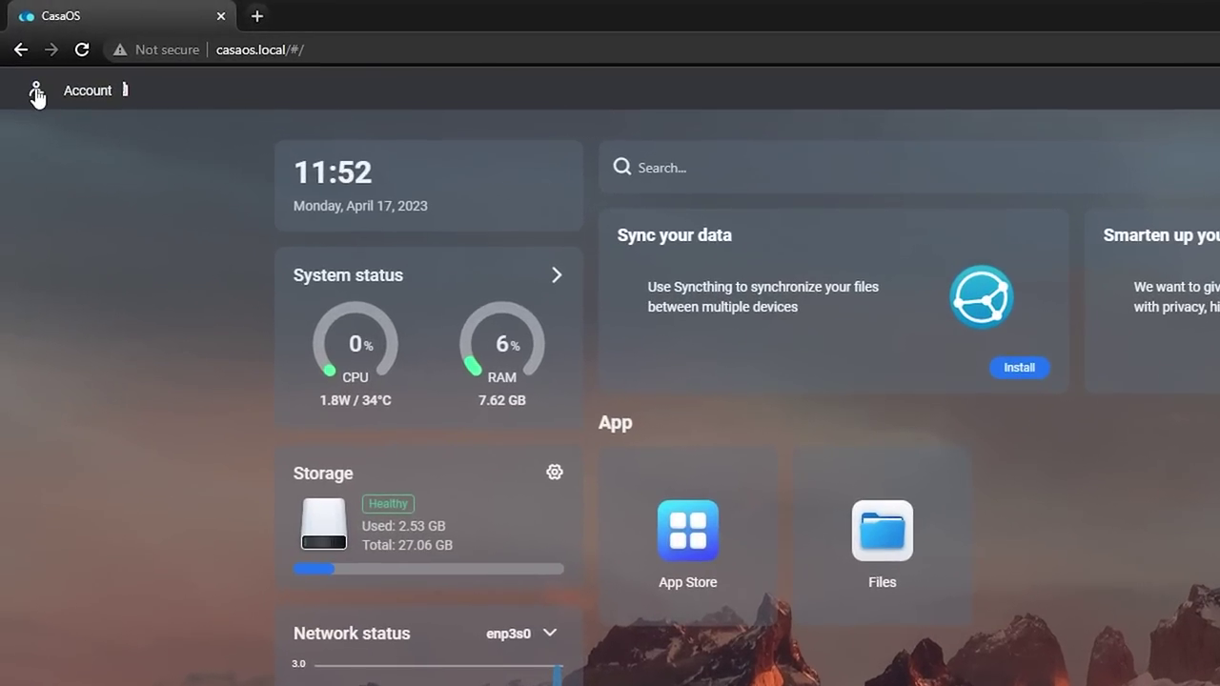
Check the dashboard settings (v0.4.3 current) and bring up the web terminal login
{"action": "left_click", "coordinate": [24, 59]}
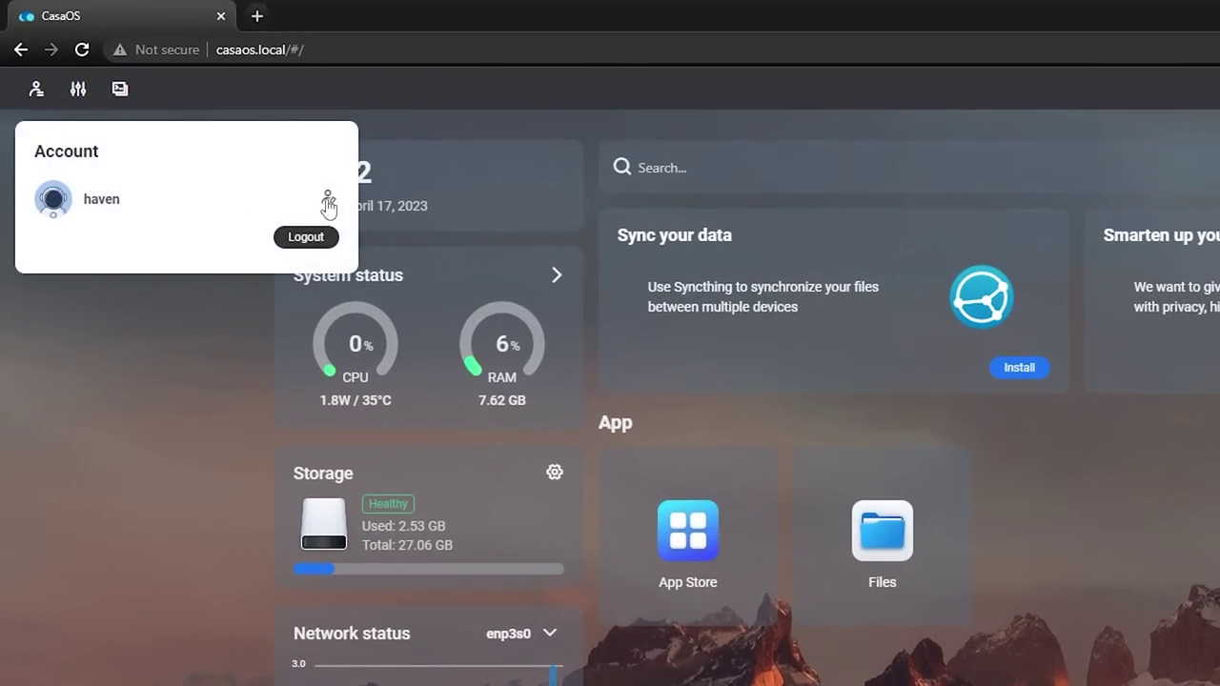
{"action": "left_click", "coordinate": [78, 90]}
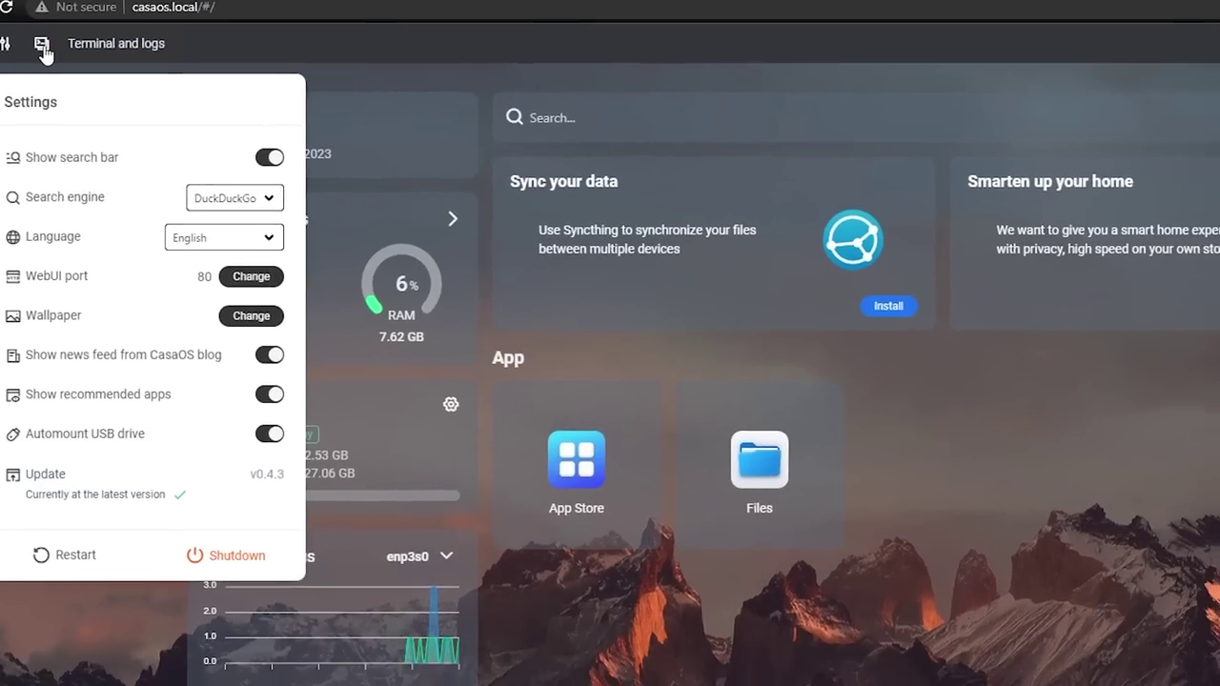
{"action": "left_click", "coordinate": [120, 88]}
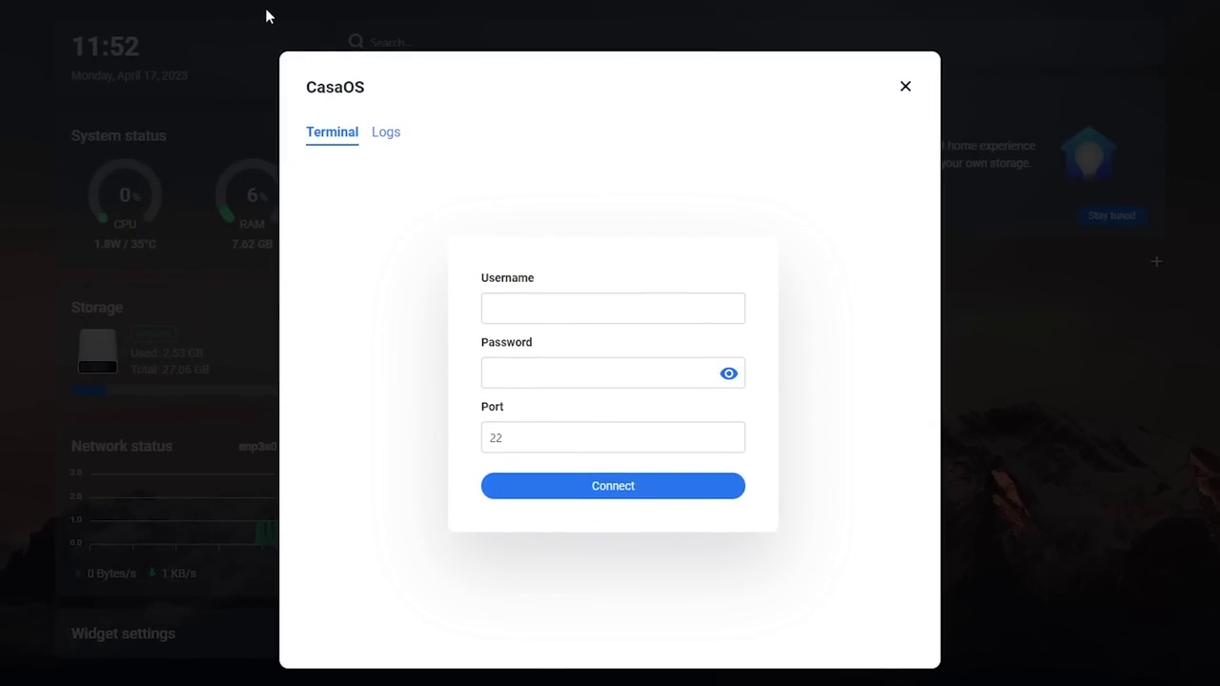
Glance at the latest logs, then log into the web terminal on port 22
{"action": "left_click", "coordinate": [380, 139]}
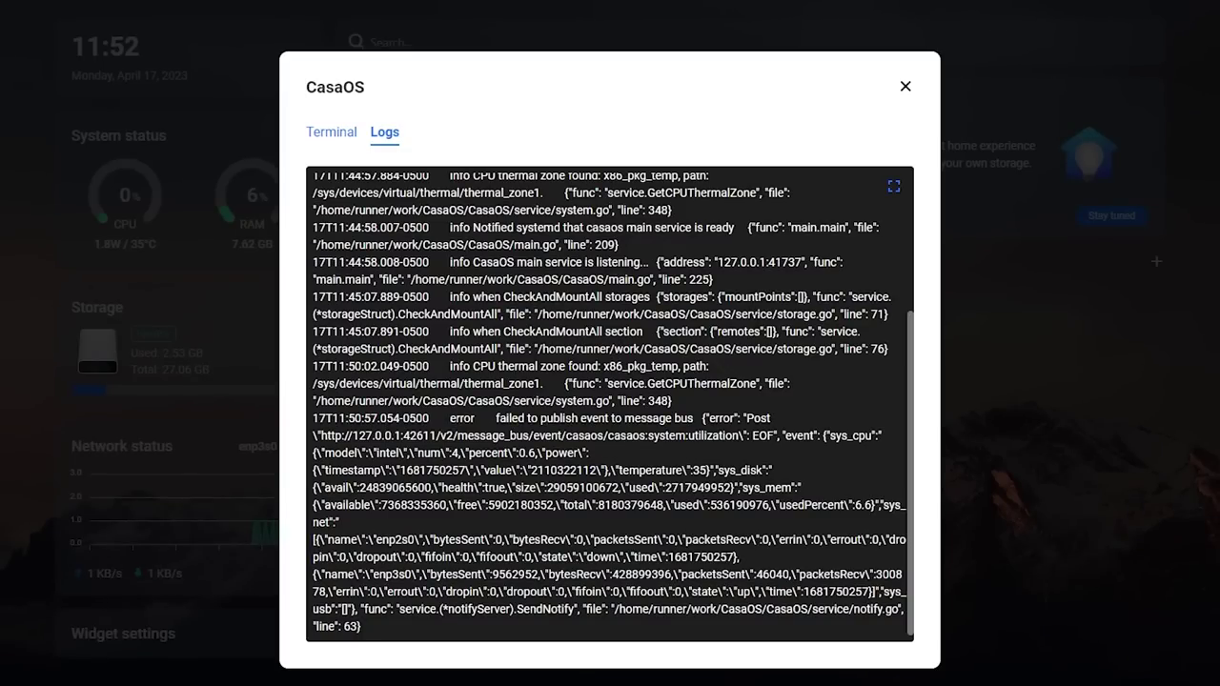
{"action": "left_click", "coordinate": [343, 136]}
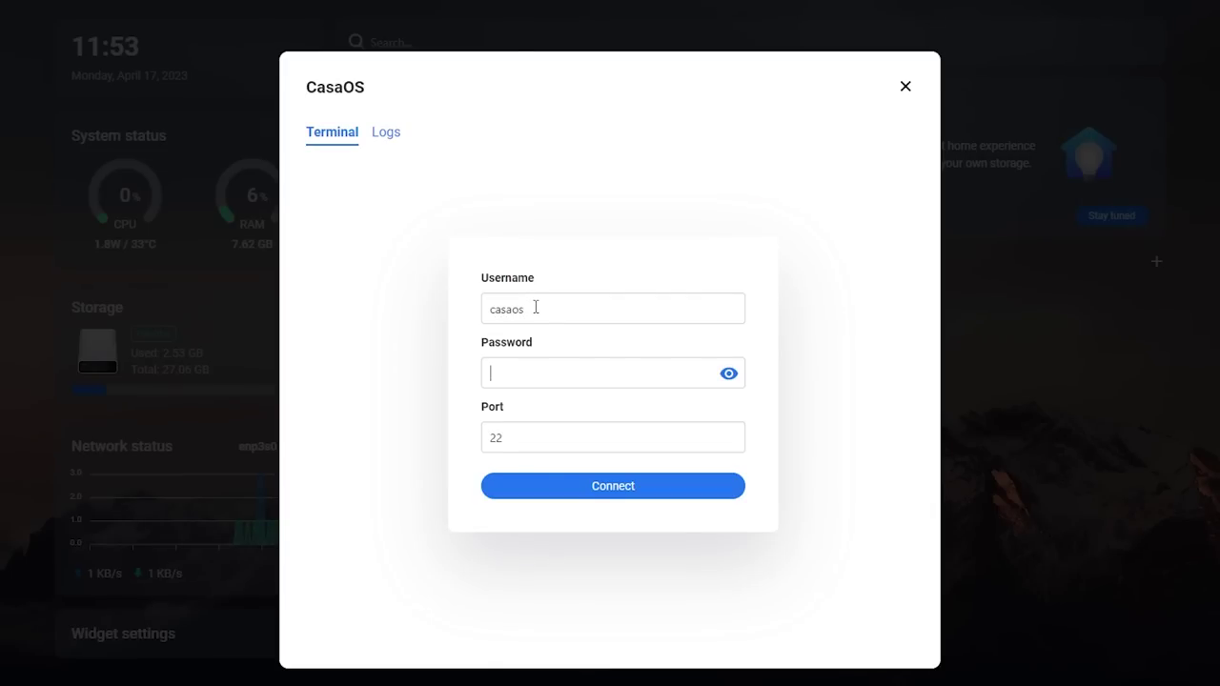
{"action": "key", "text": "Tab"}
{"action": "type", "text": "c"}
{"action": "key", "text": "Return"}
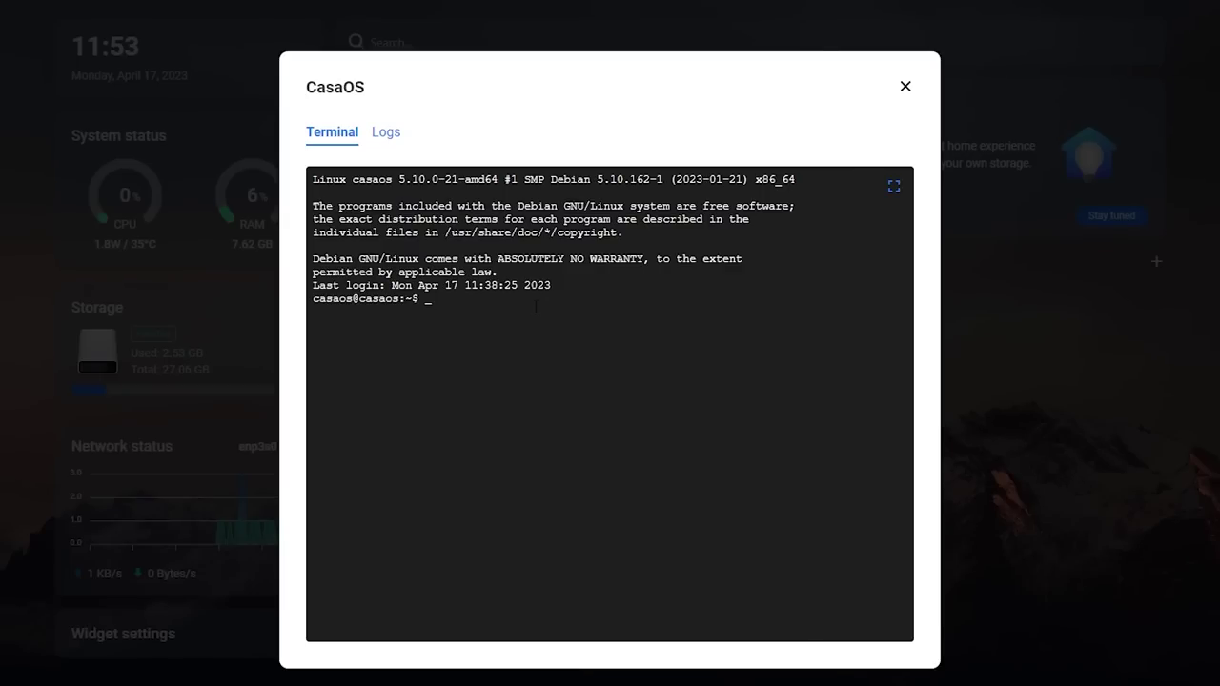
Run sudo passwd casaos, giving the sudo password and the new password twice
{"action": "type", "text": "sudo"}
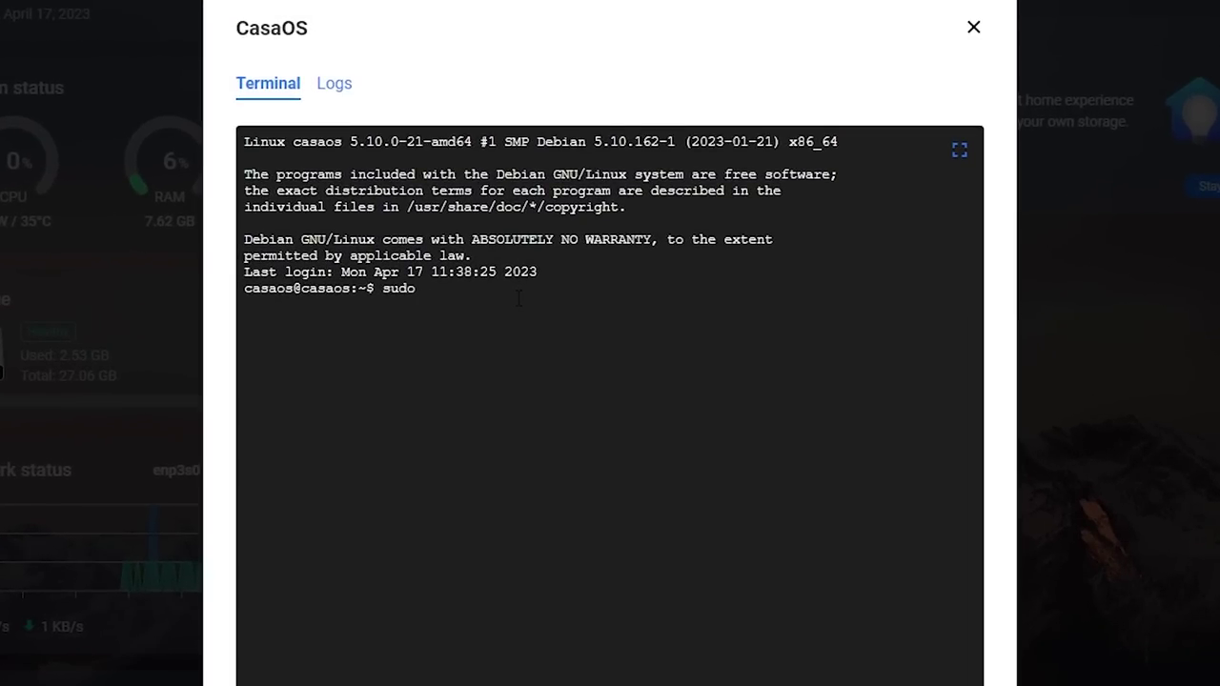
{"action": "type", "text": " passwd casaos"}
{"action": "key", "text": "Return"}
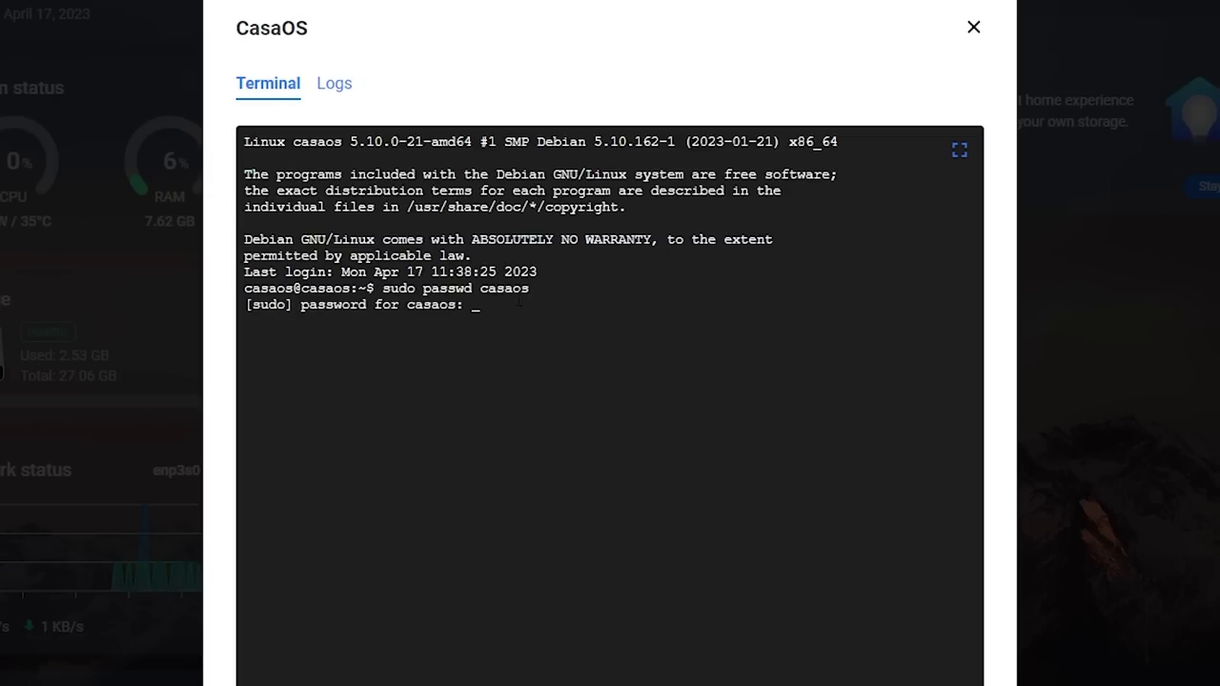
{"action": "key", "text": "Return"}
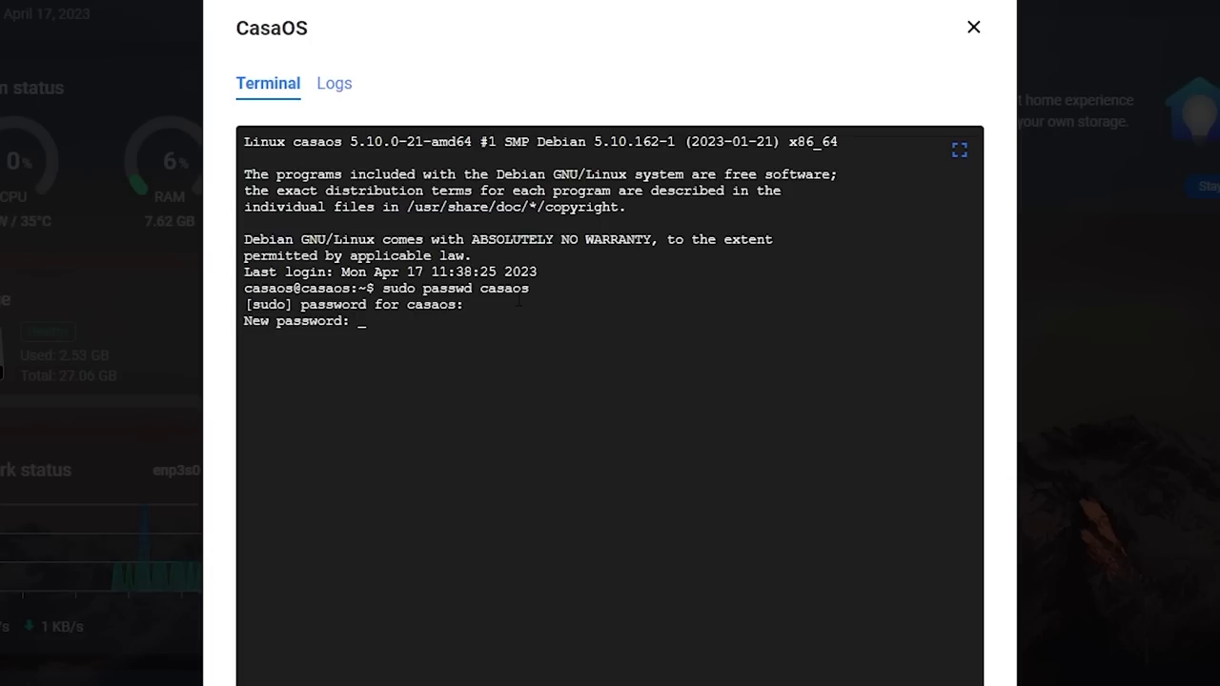
{"action": "key", "text": "Return"}
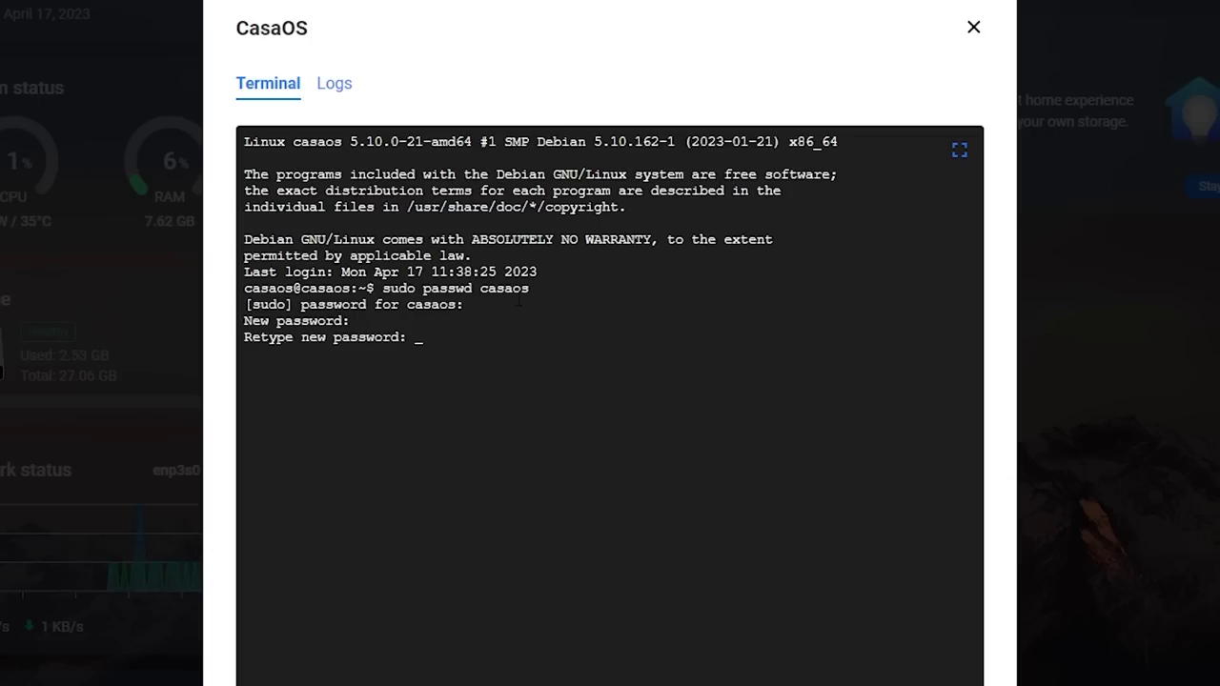
{"action": "key", "text": "Return"}
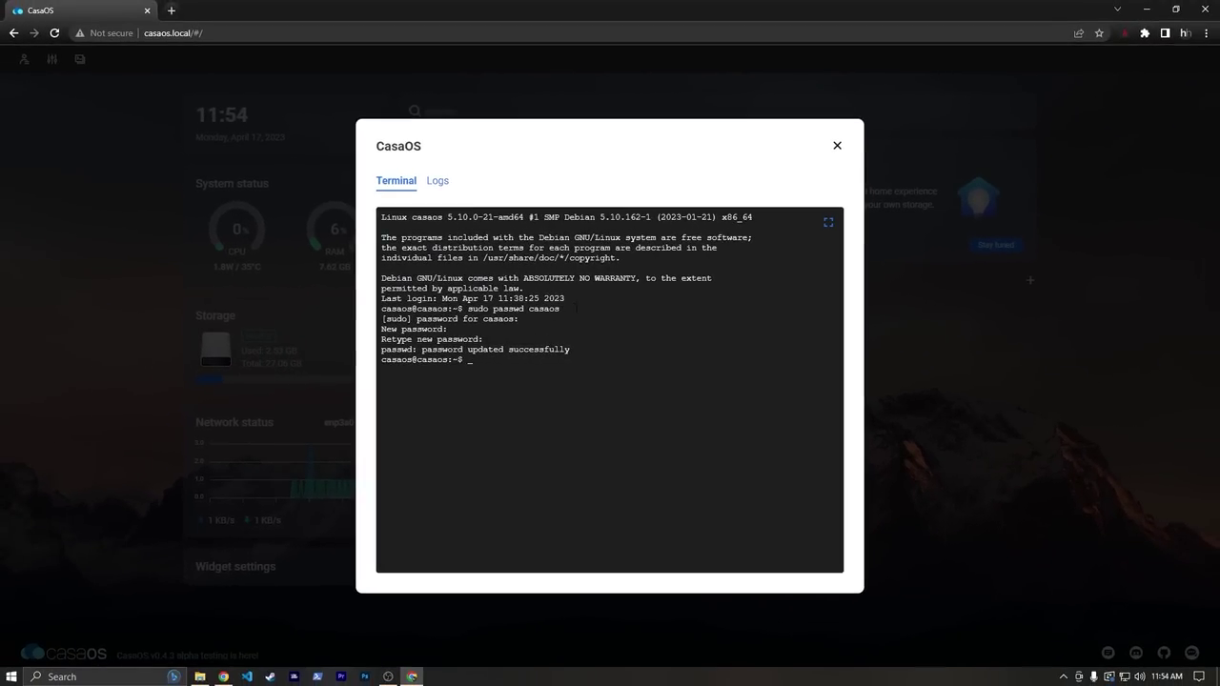
Close the terminal dialog and briefly show then dismiss the account details popover
{"action": "left_click", "coordinate": [837, 145]}
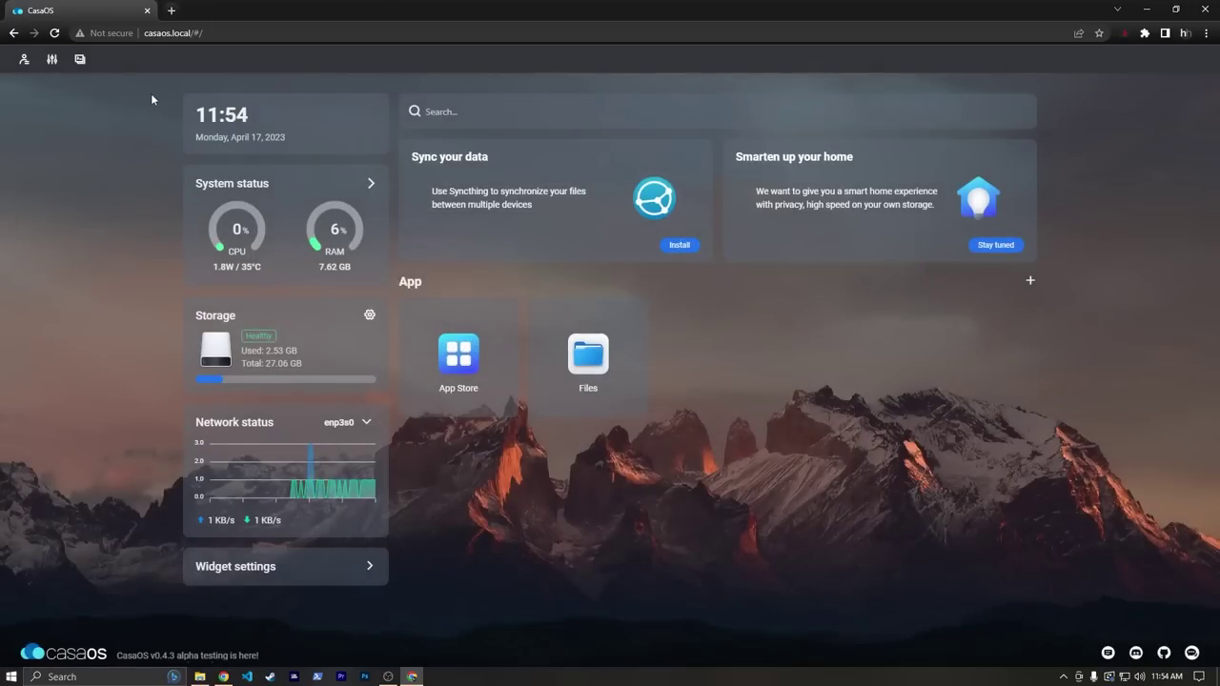
{"action": "left_click", "coordinate": [24, 59]}
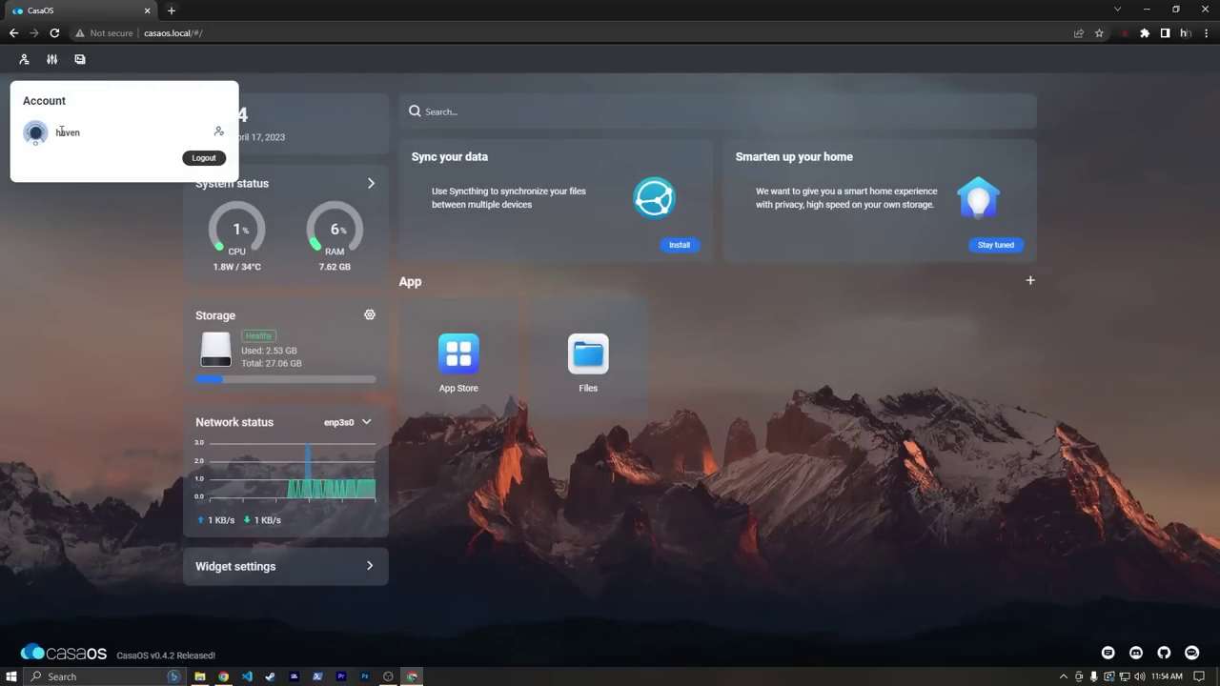
{"action": "left_click", "coordinate": [636, 498]}
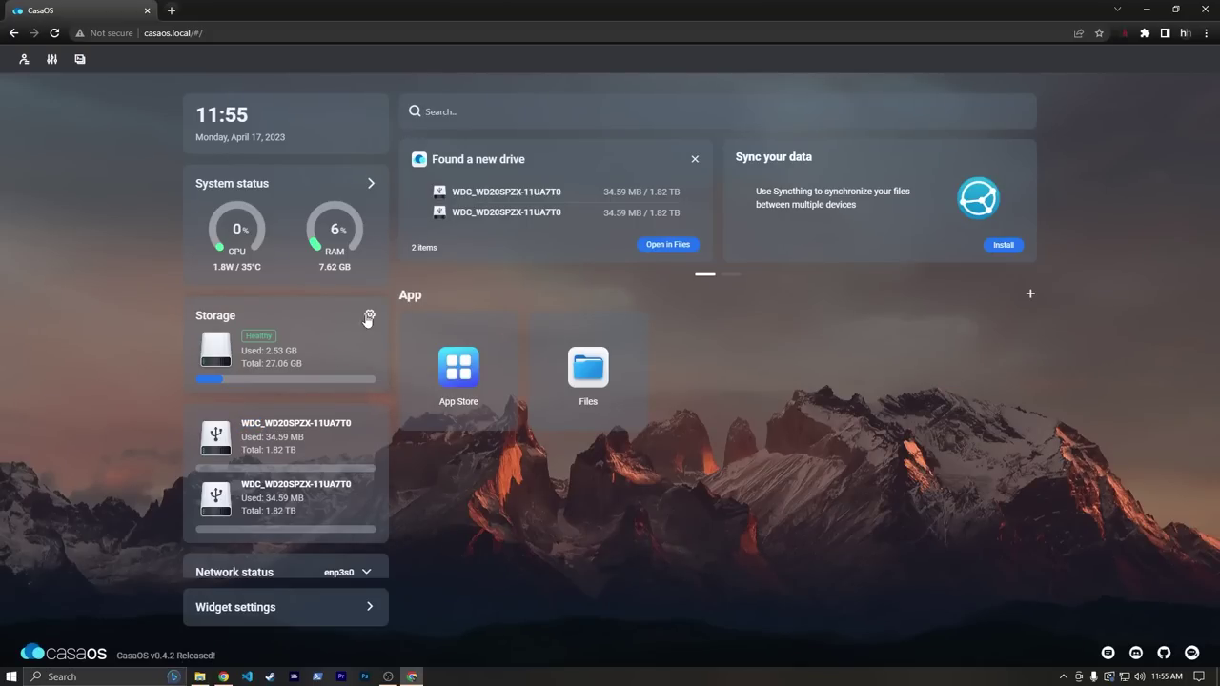
Reformat 2TB1 from EXFAT to EXT4 with password confirmation, then start formatting 2TB2
{"action": "left_click", "coordinate": [370, 317]}
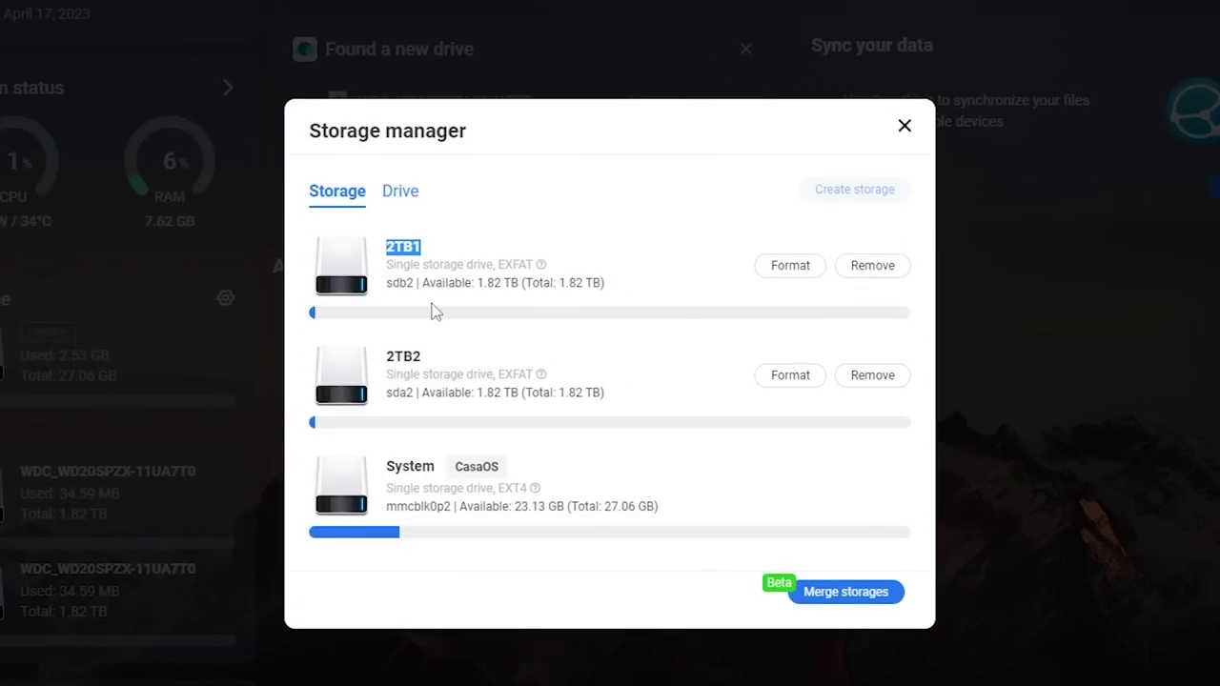
{"action": "double_click", "coordinate": [441, 361]}
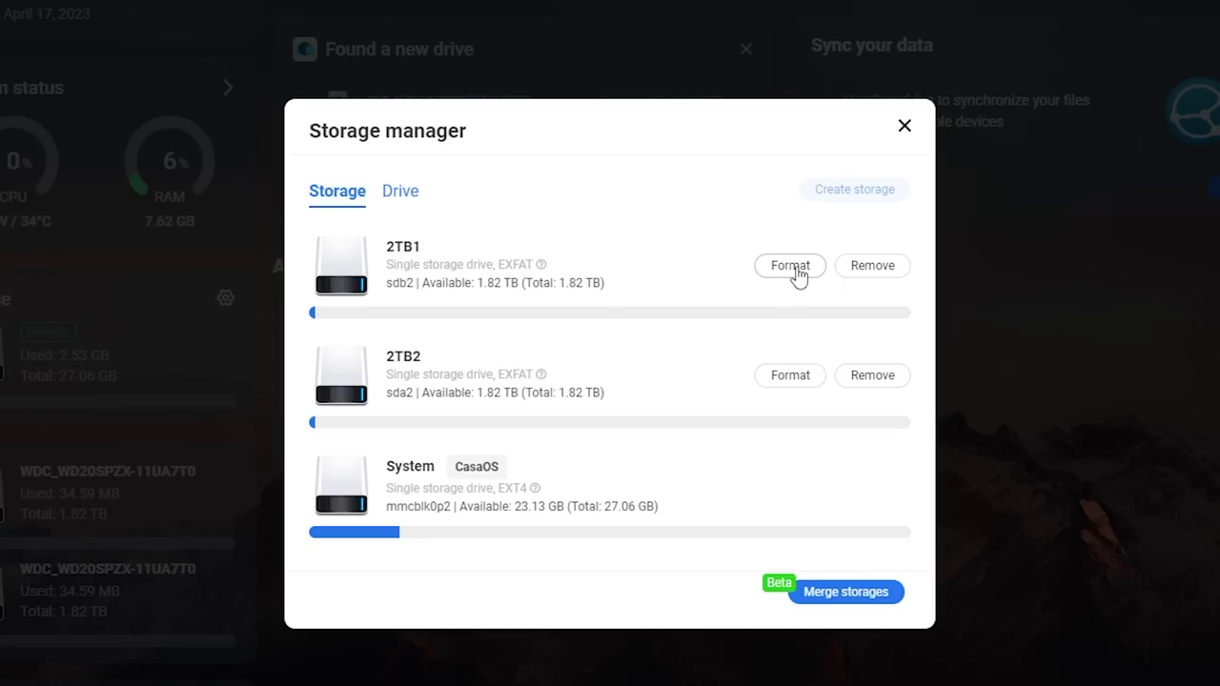
{"action": "double_click", "coordinate": [500, 263]}
{"action": "mouse_move", "coordinate": [540, 267]}
{"action": "left_click", "coordinate": [790, 265]}
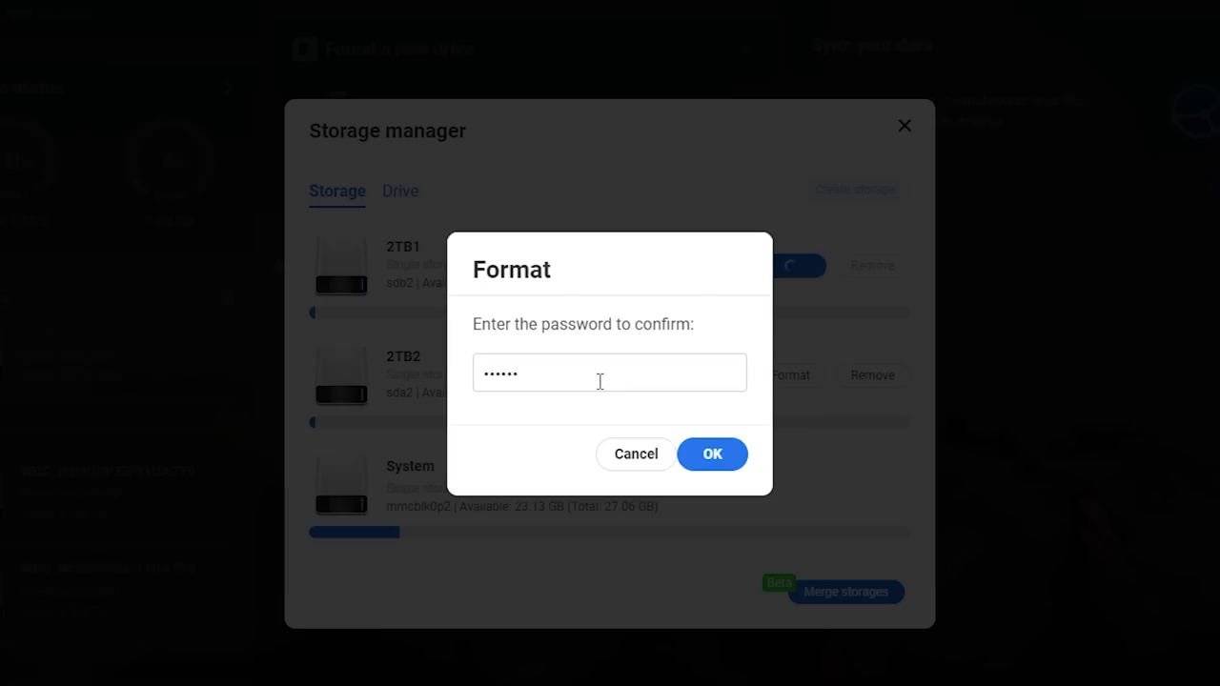
{"action": "key", "text": "Return"}
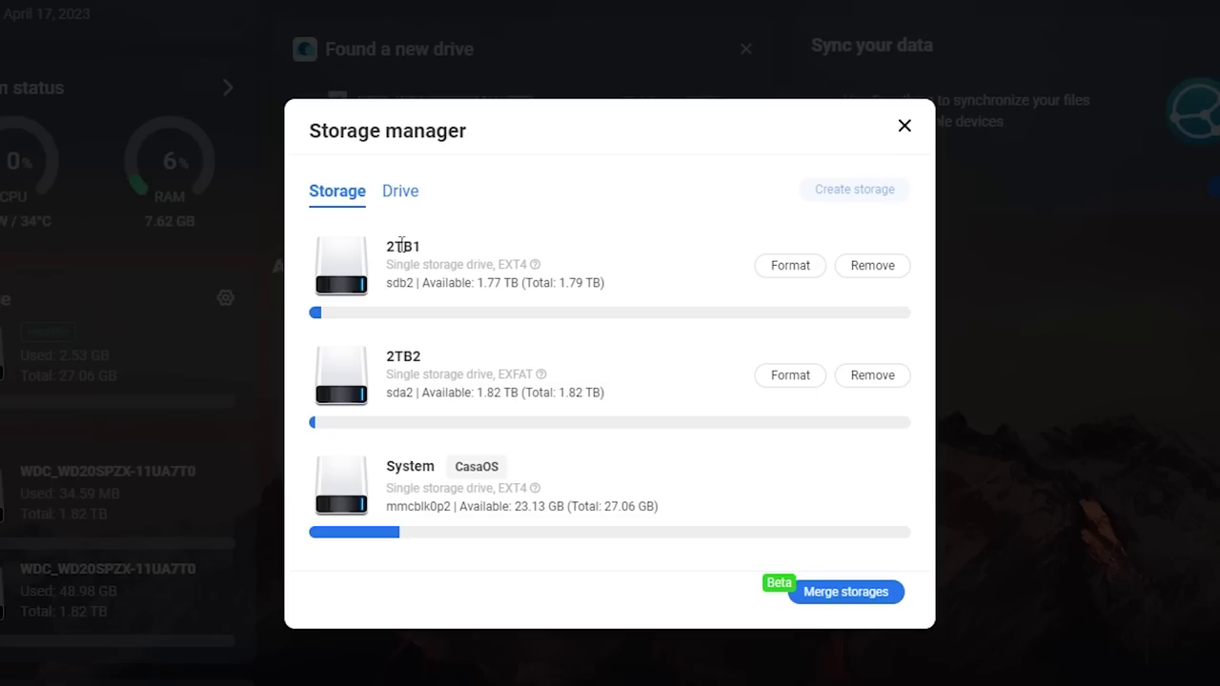
{"action": "left_click", "coordinate": [789, 377]}
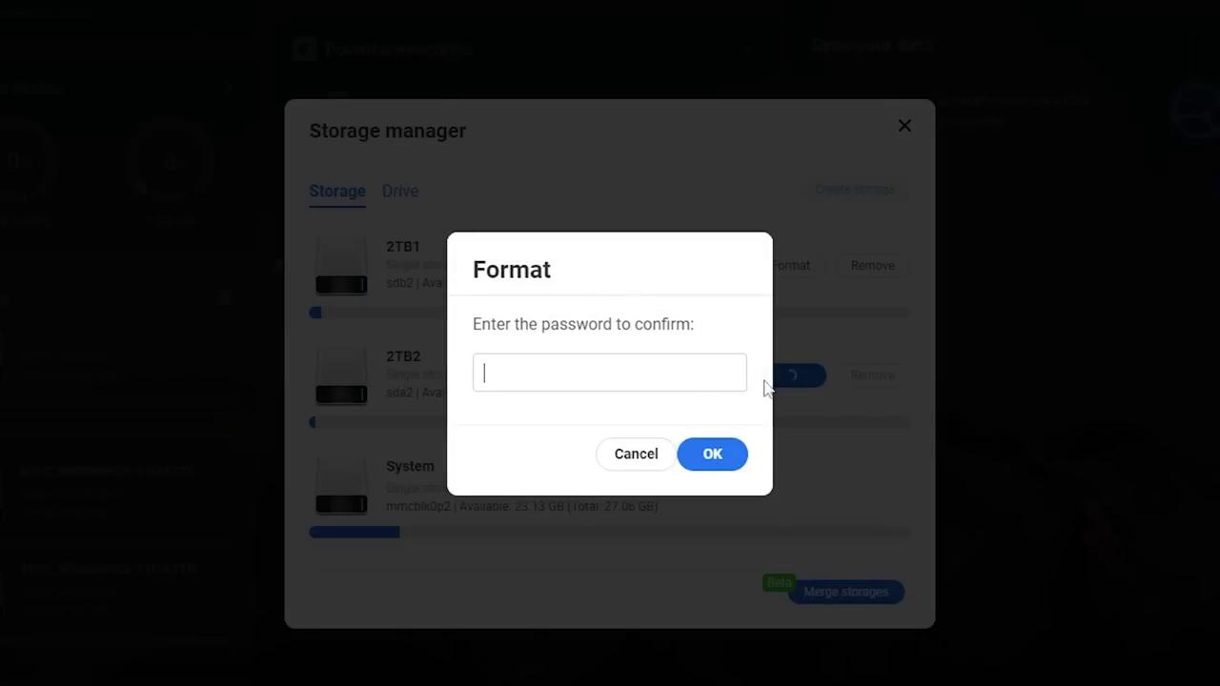
{"action": "type", "text": "••"}
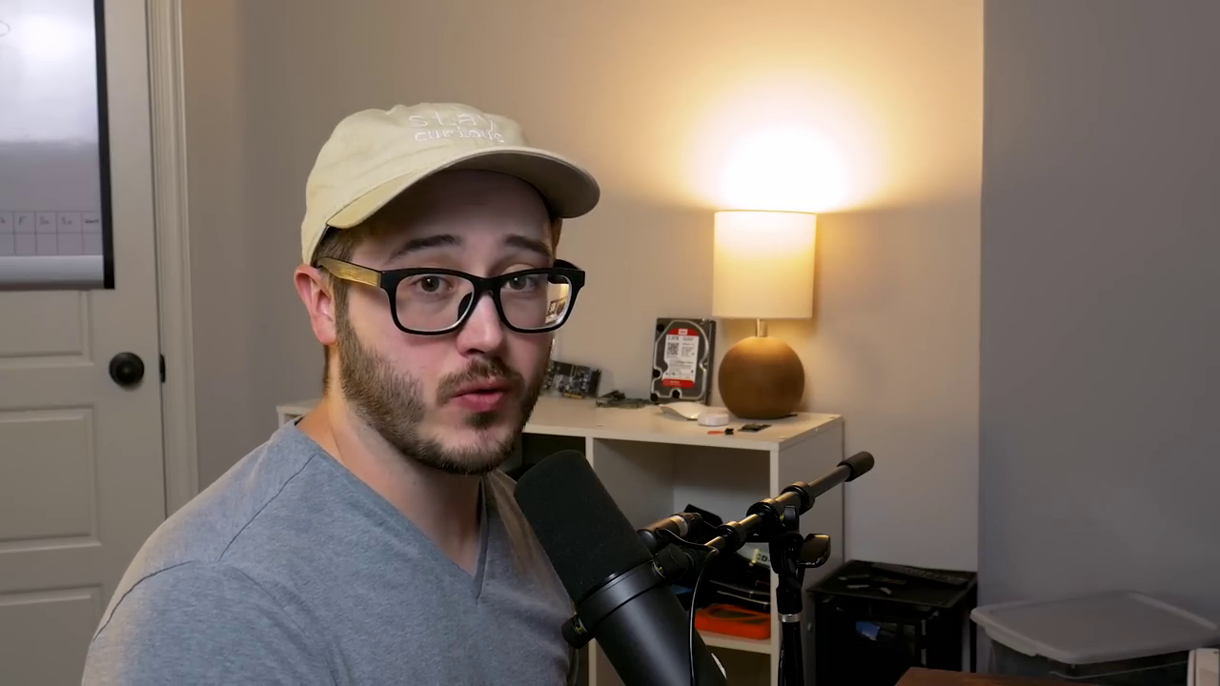
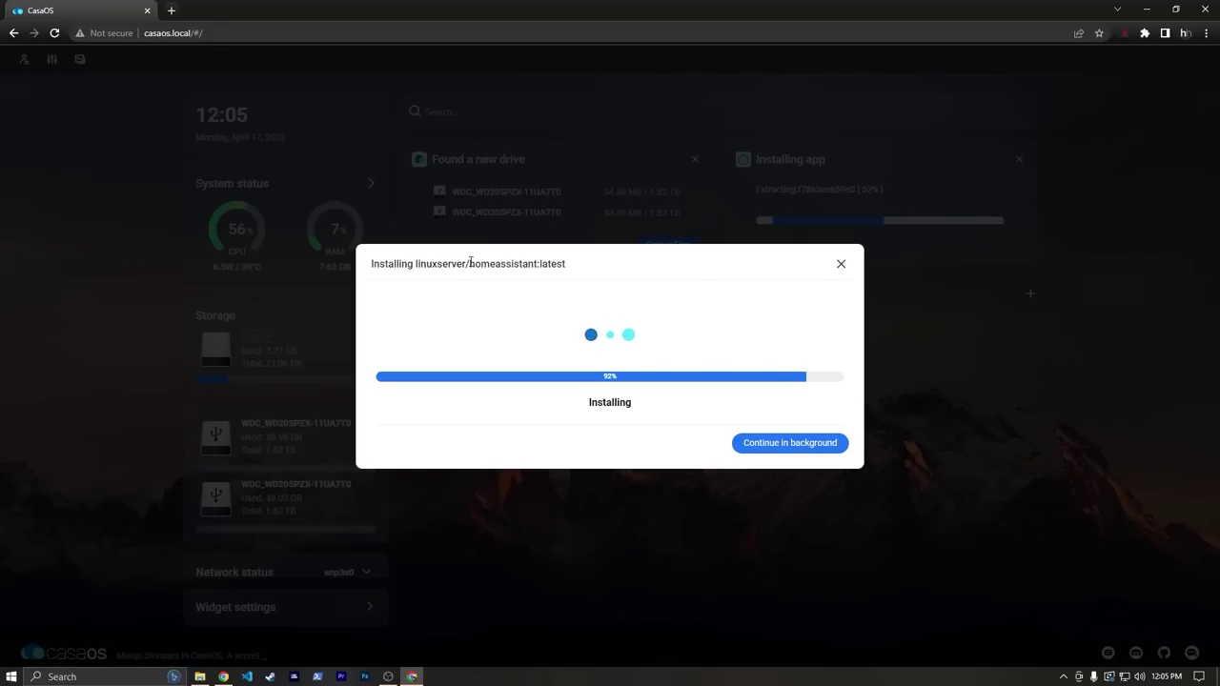
Open docs.linuxserver.io in a new tab and go to the linuxserver/homeassistant page
{"action": "left_click", "coordinate": [171, 11]}
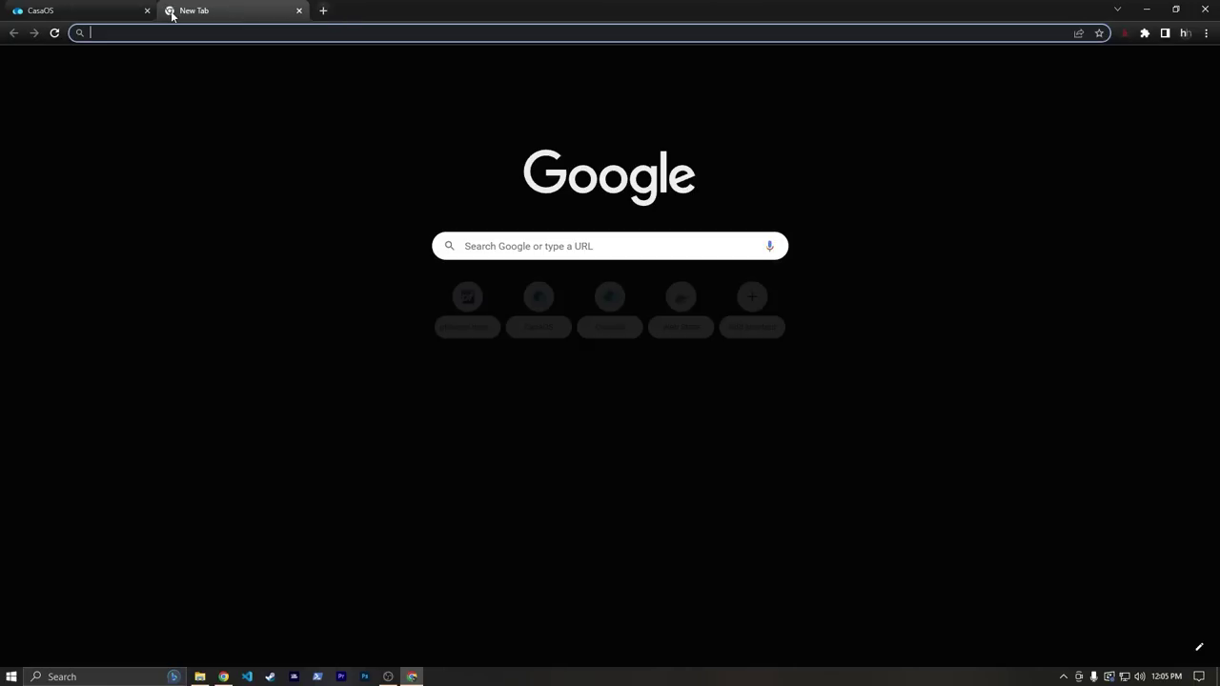
{"action": "type", "text": "linuxser"}
{"action": "type", "text": "ver.io"}
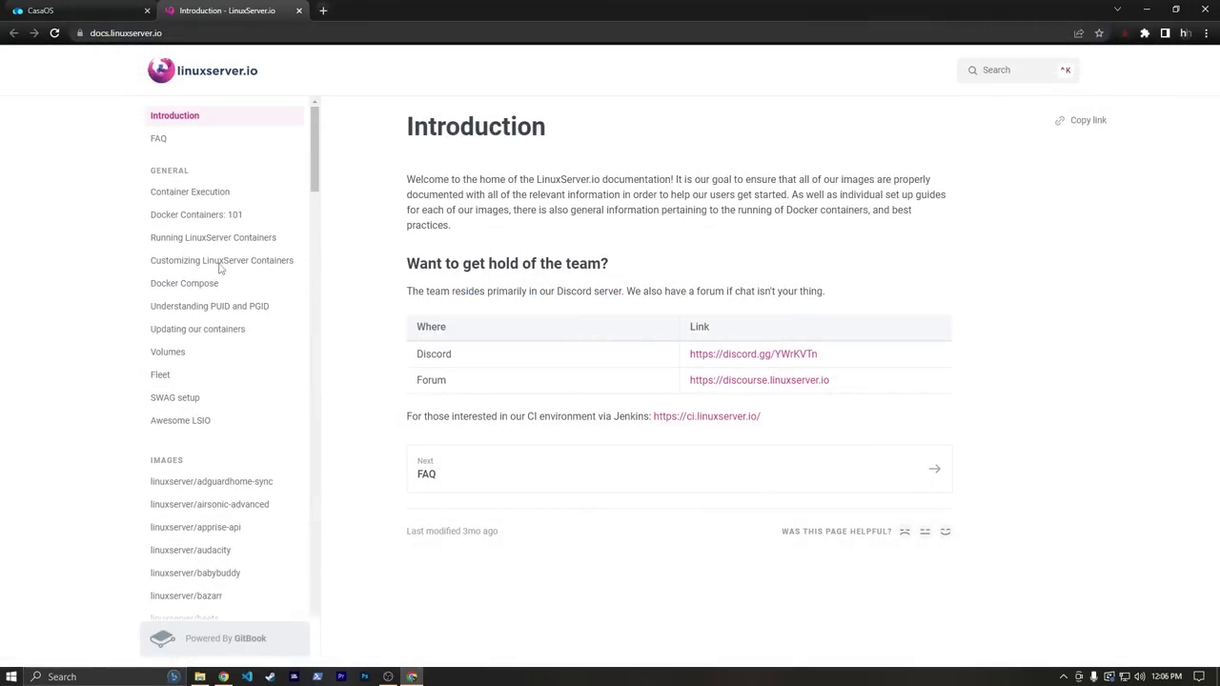
{"action": "scroll", "coordinate": [219, 269], "scroll_direction": "down", "scroll_amount": 4}
{"action": "scroll", "coordinate": [220, 267], "scroll_direction": "down", "scroll_amount": 6}
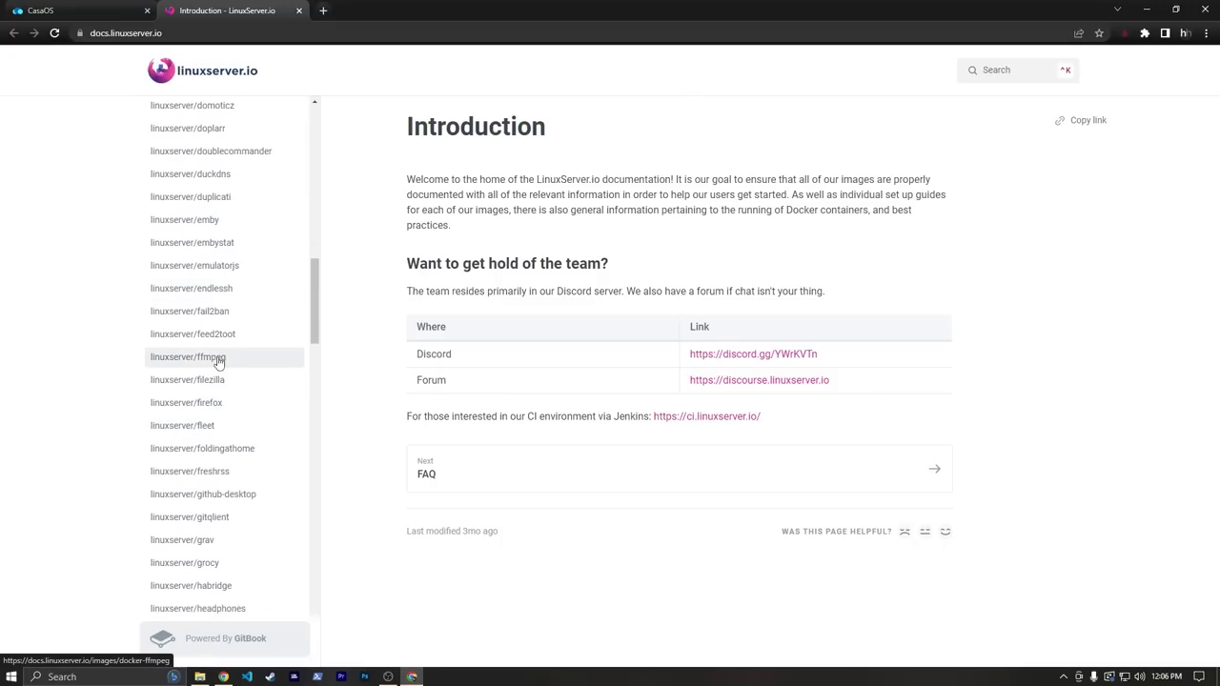
{"action": "scroll", "coordinate": [216, 412], "scroll_direction": "down", "scroll_amount": 2}
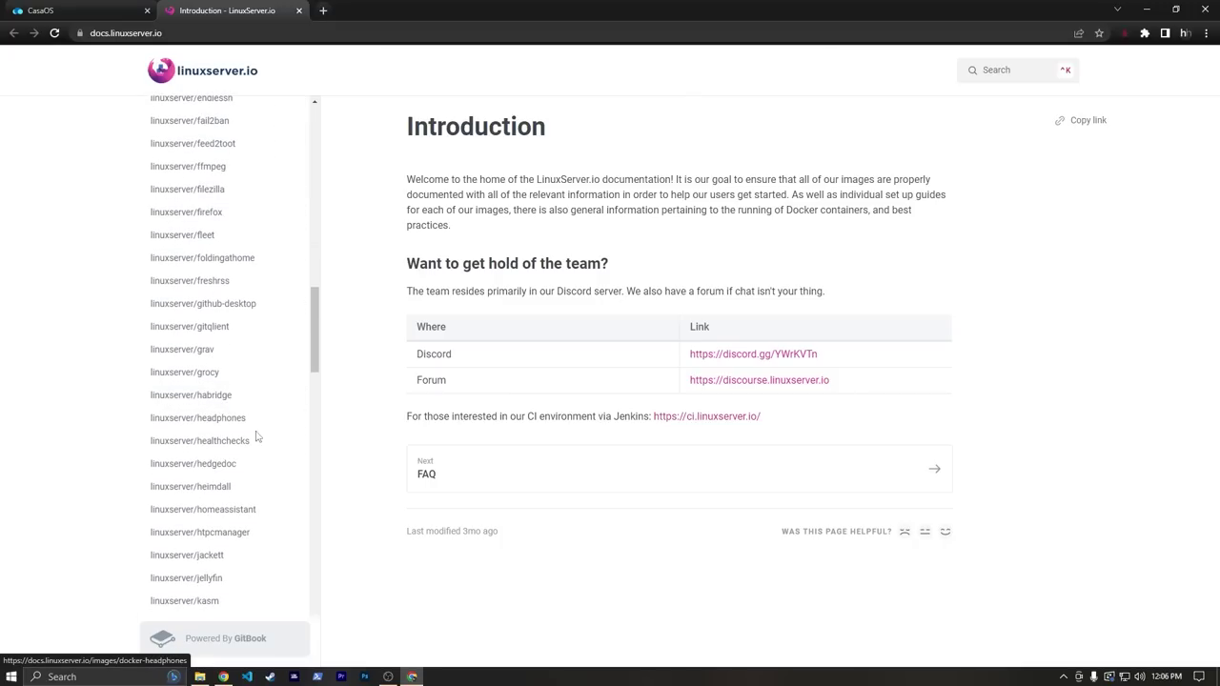
{"action": "left_click", "coordinate": [229, 509]}
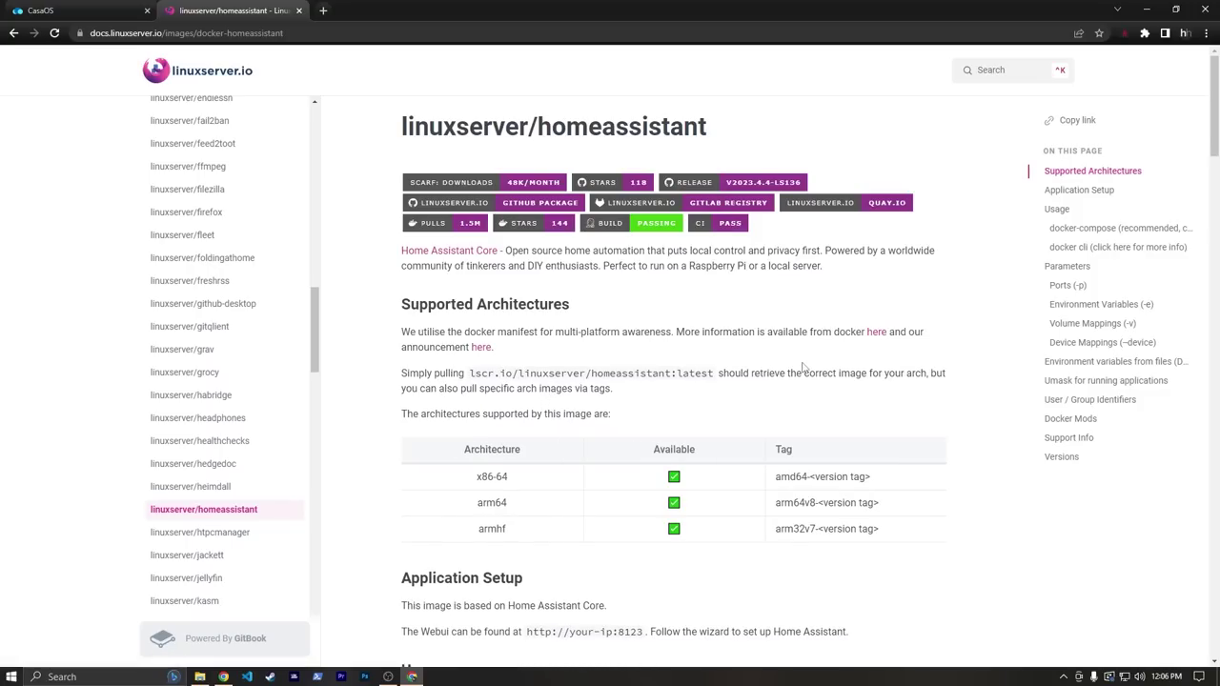
Read through the docker-compose and docker cli examples, then return to the CasaOS tab
{"action": "scroll", "coordinate": [827, 359], "scroll_direction": "down", "scroll_amount": 8}
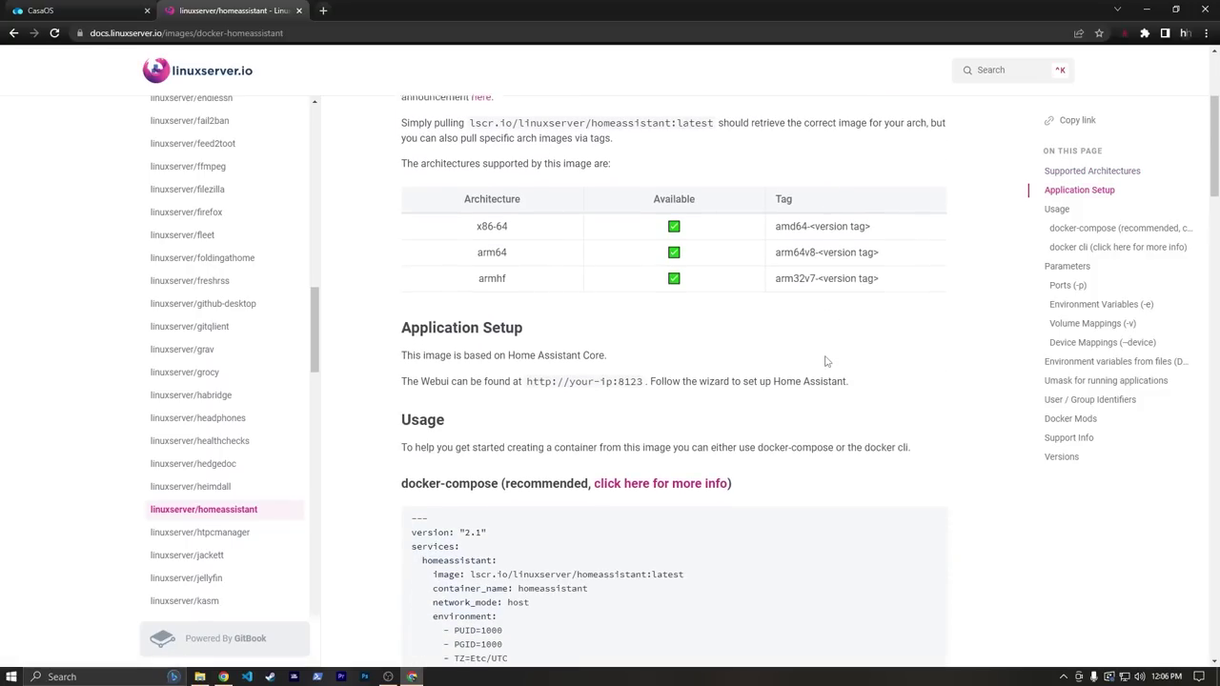
{"action": "scroll", "coordinate": [826, 357], "scroll_direction": "down", "scroll_amount": 7}
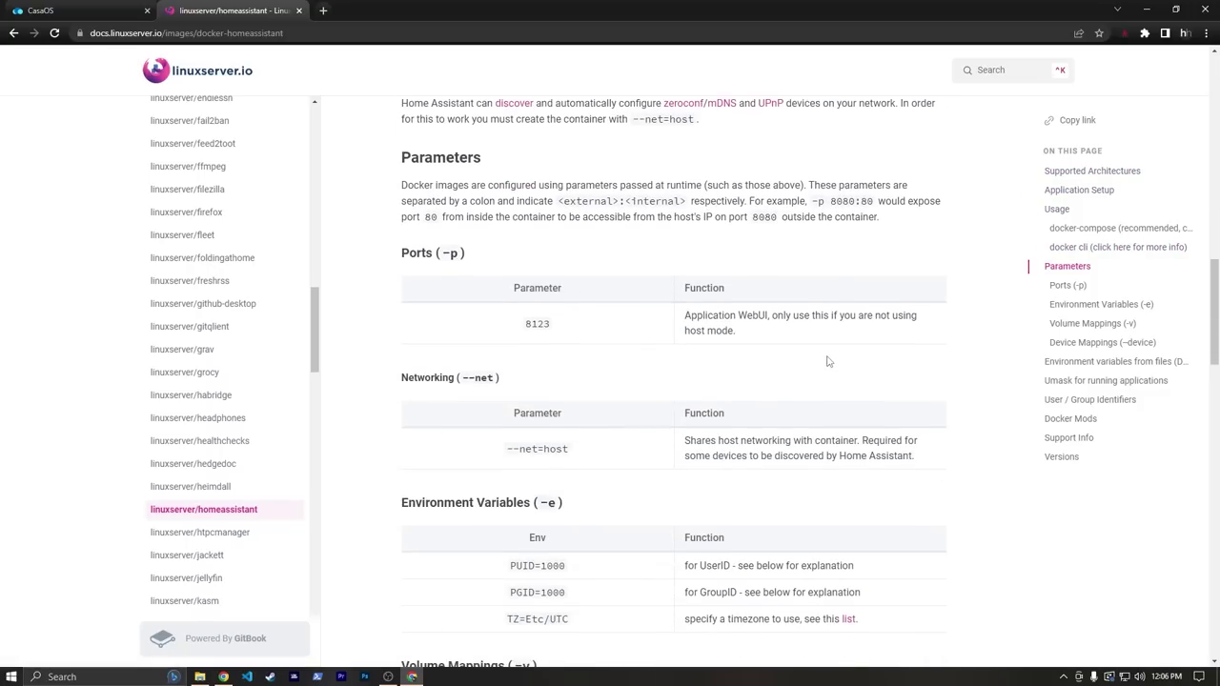
{"action": "scroll", "coordinate": [828, 360], "scroll_direction": "up", "scroll_amount": 15}
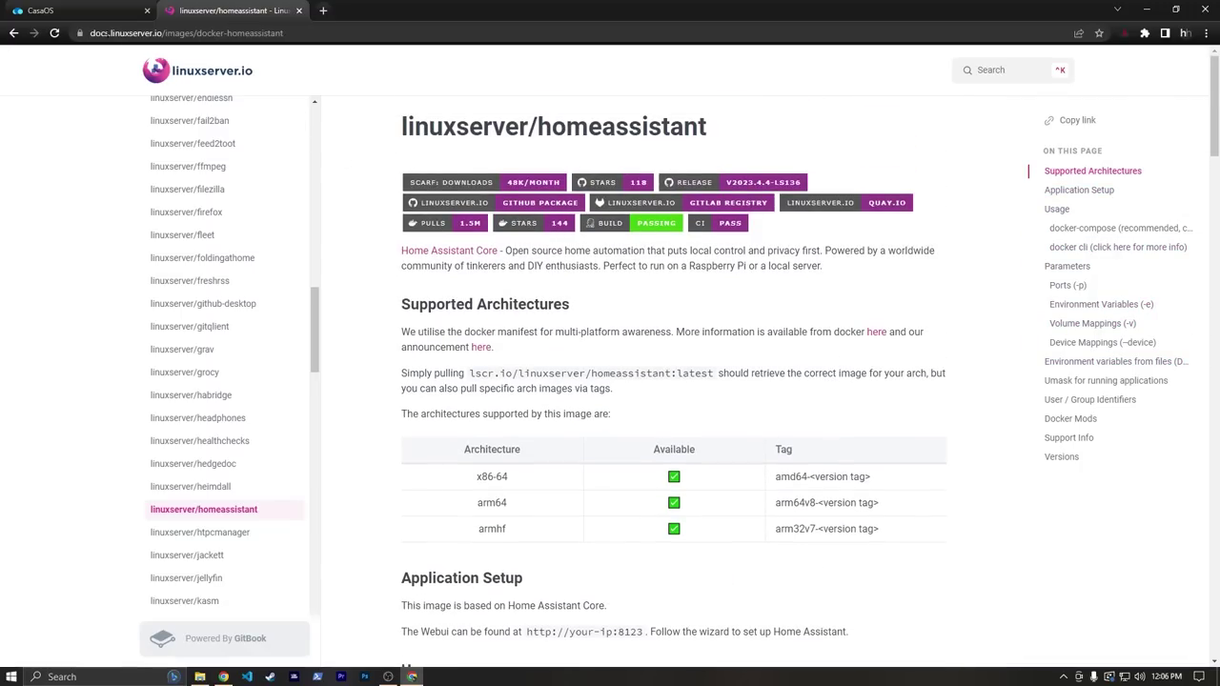
{"action": "left_click", "coordinate": [86, 11]}
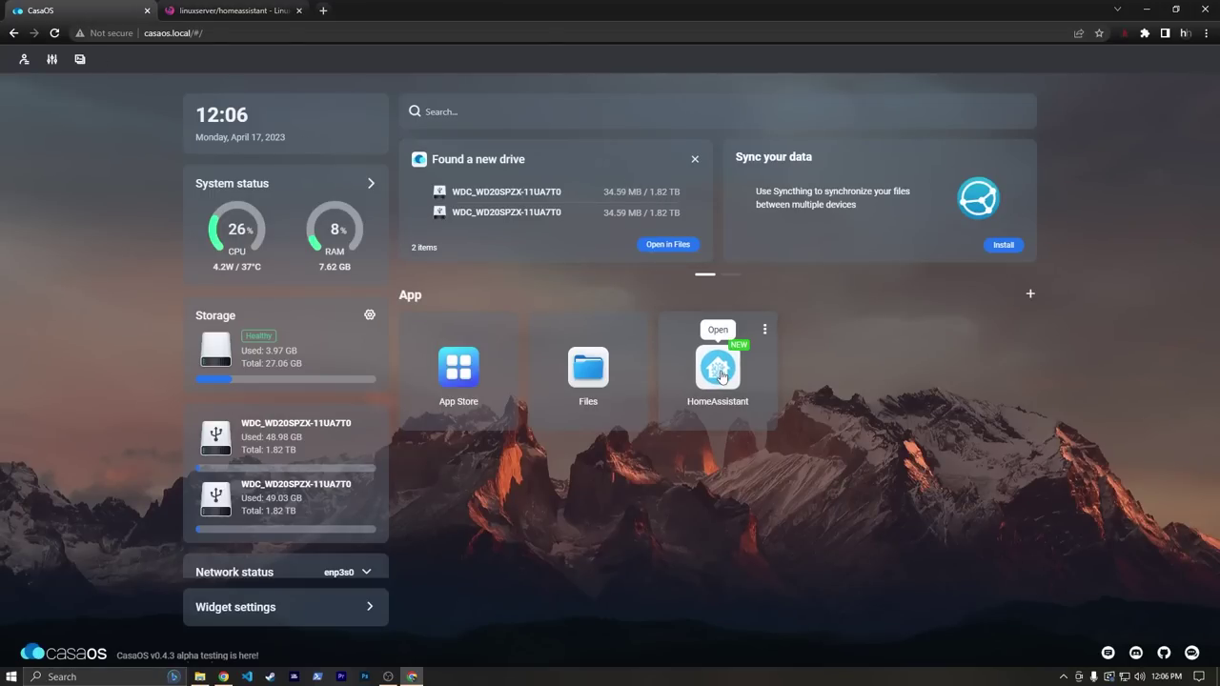
{"action": "left_click", "coordinate": [764, 329]}
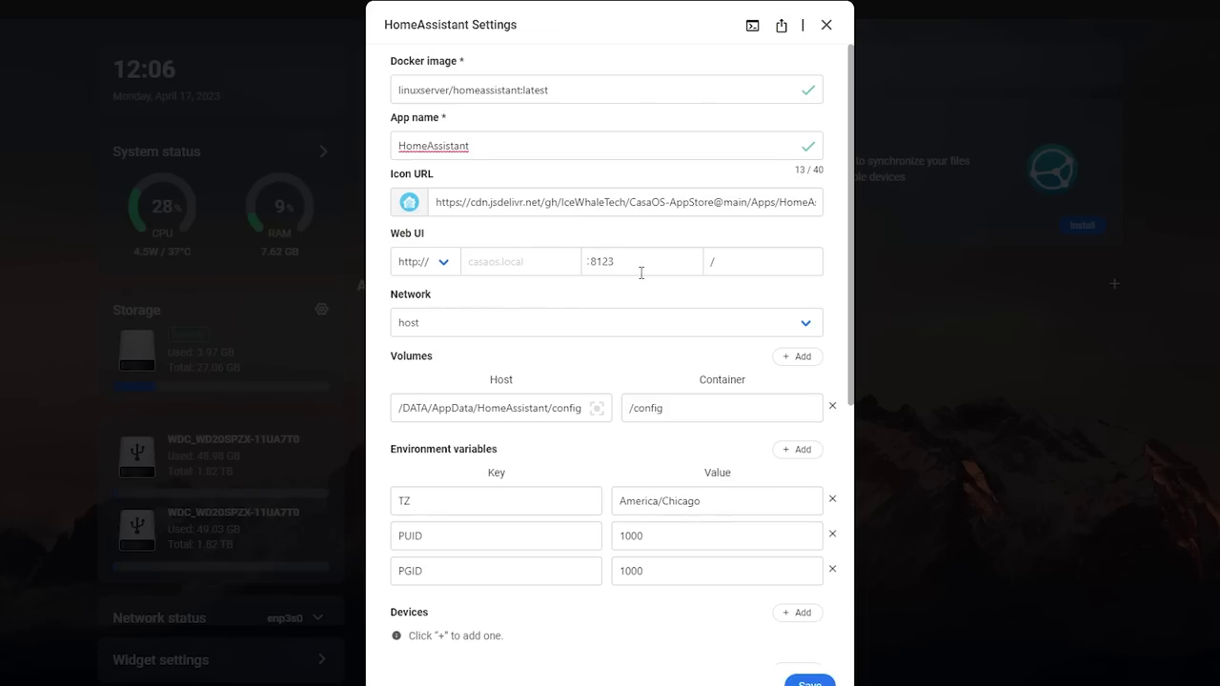
{"action": "scroll", "coordinate": [564, 312], "scroll_direction": "down", "scroll_amount": 2}
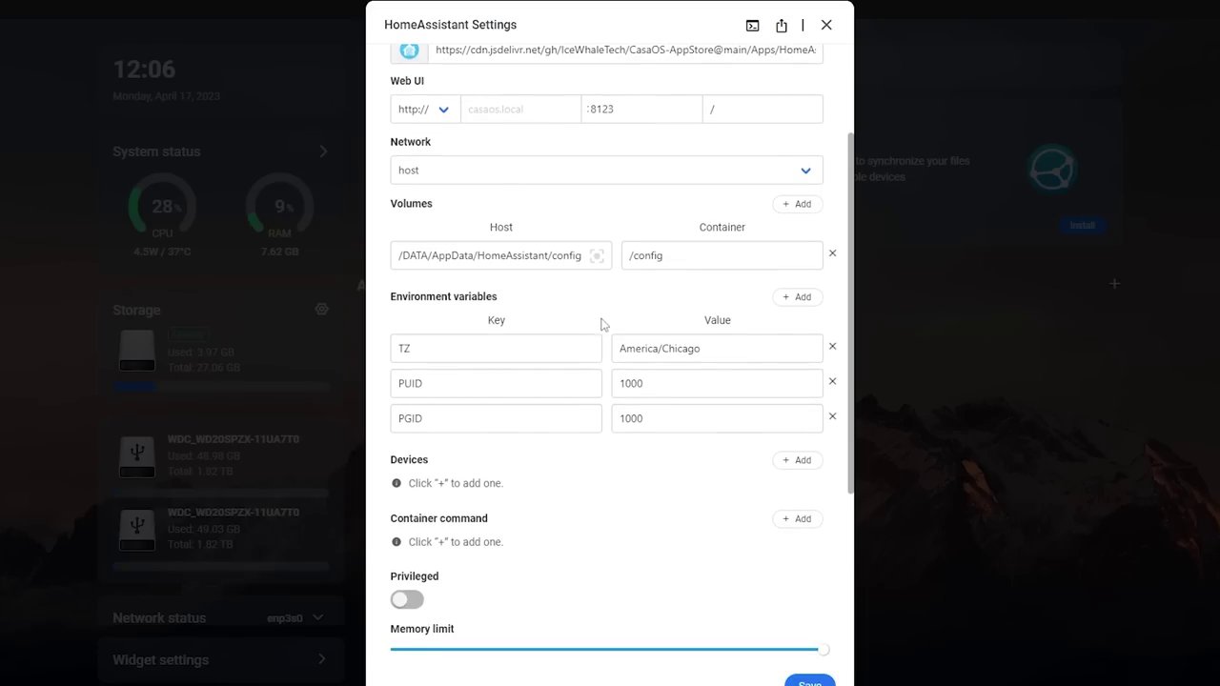
{"action": "scroll", "coordinate": [598, 321], "scroll_direction": "down", "scroll_amount": 3}
{"action": "scroll", "coordinate": [603, 339], "scroll_direction": "up", "scroll_amount": 5}
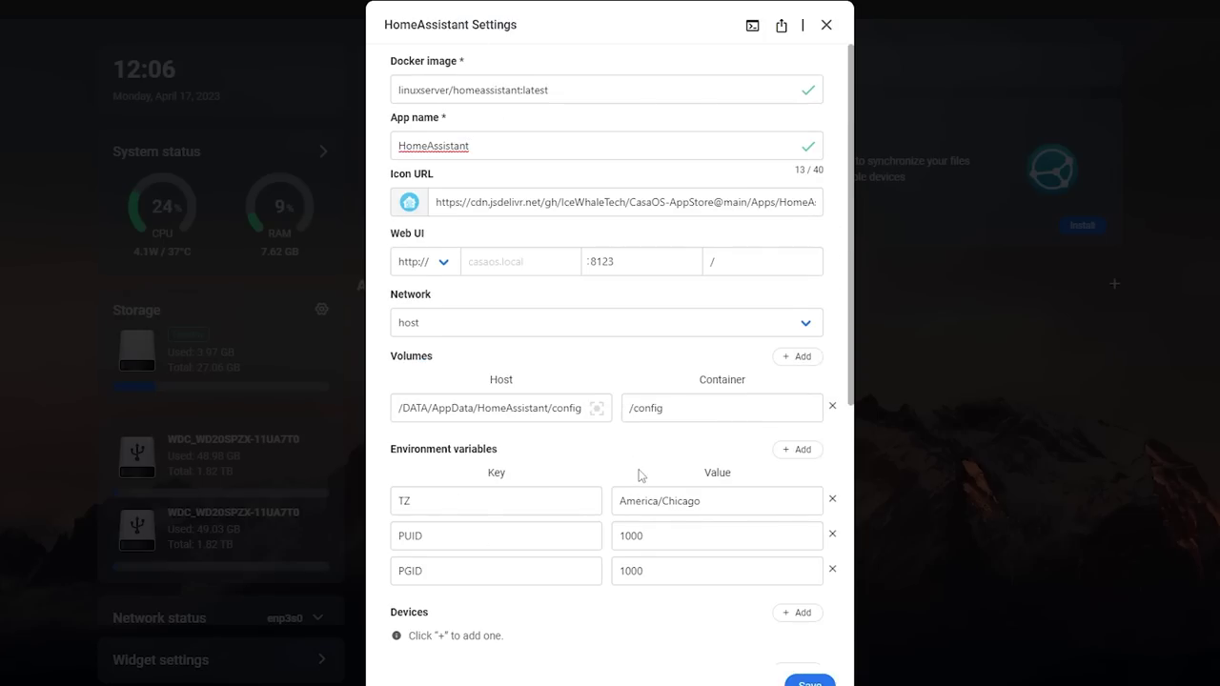
{"action": "scroll", "coordinate": [667, 429], "scroll_direction": "down", "scroll_amount": 2}
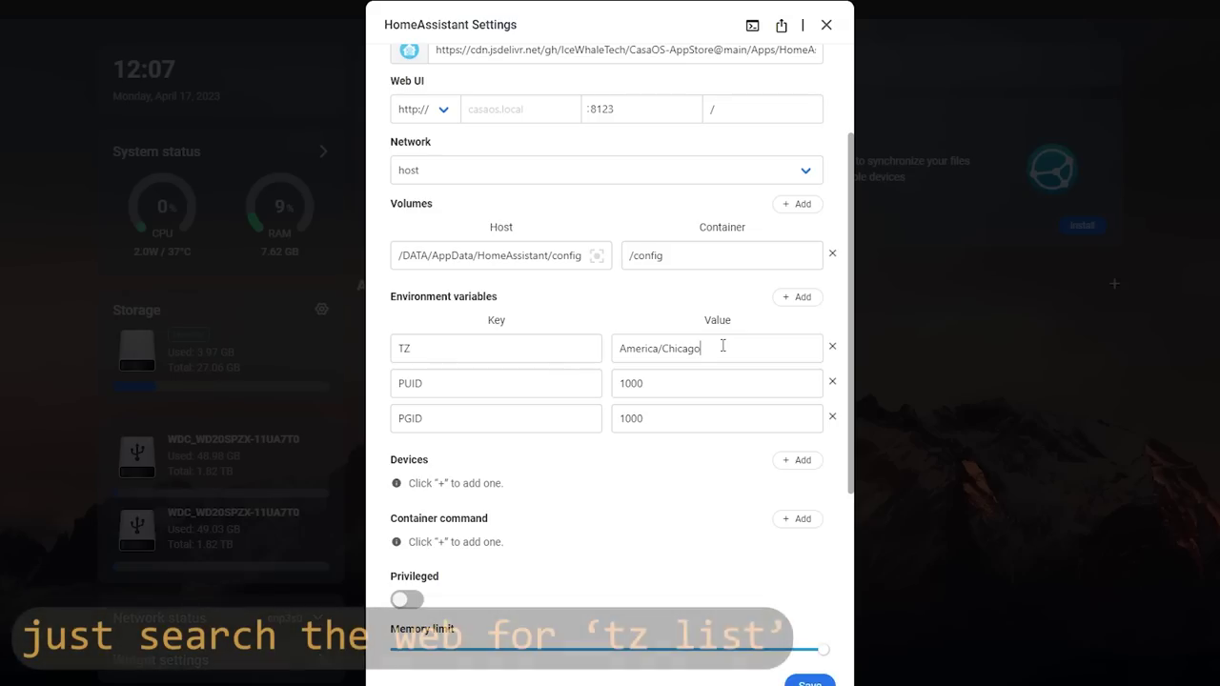
{"action": "scroll", "coordinate": [657, 466], "scroll_direction": "up", "scroll_amount": 2}
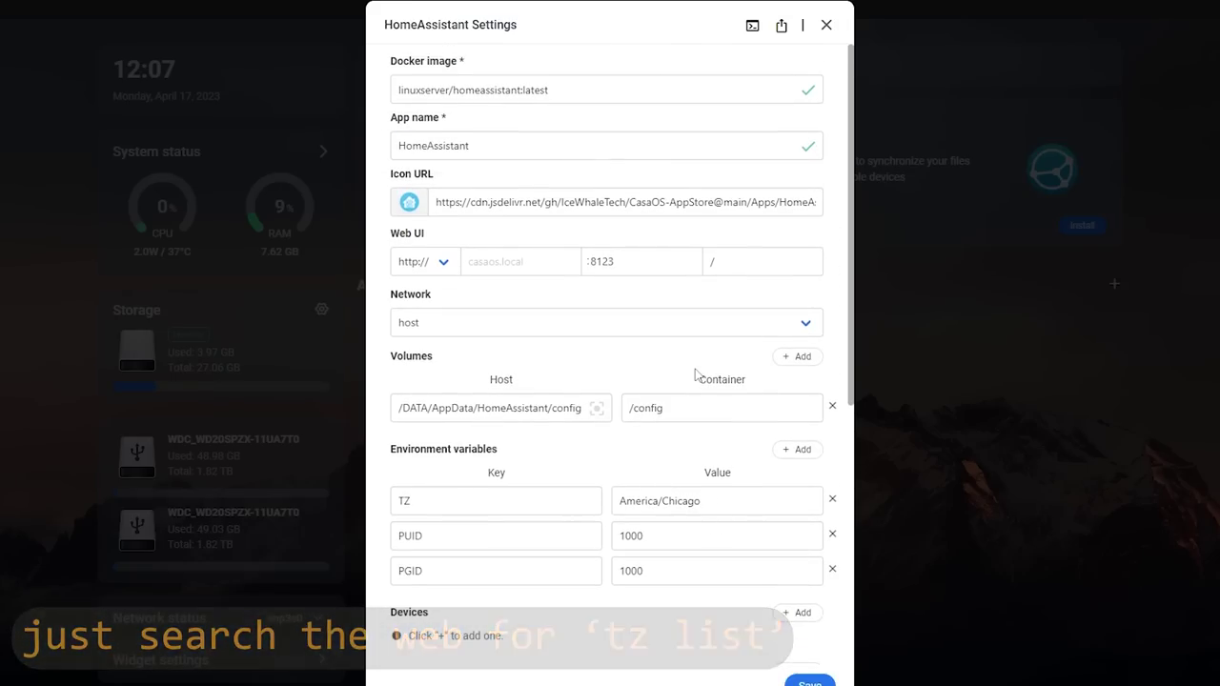
{"action": "left_click", "coordinate": [825, 26]}
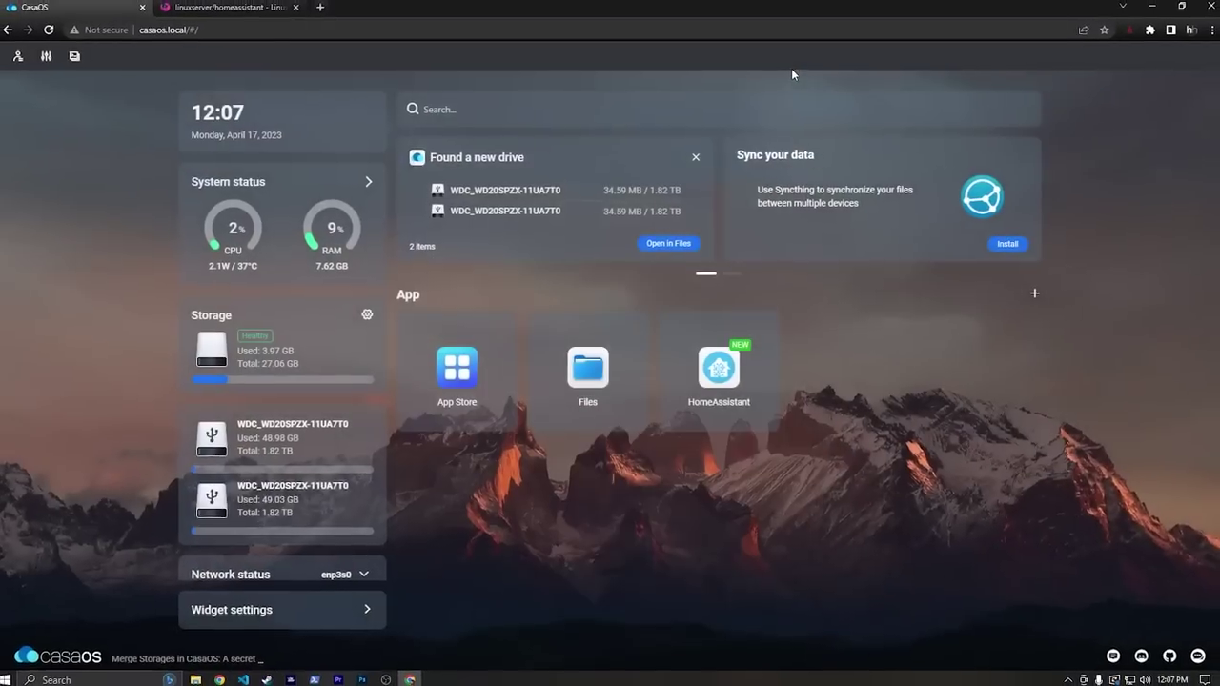
Launch Home Assistant and enter the owner account's name, username and password
{"action": "left_click", "coordinate": [718, 368]}
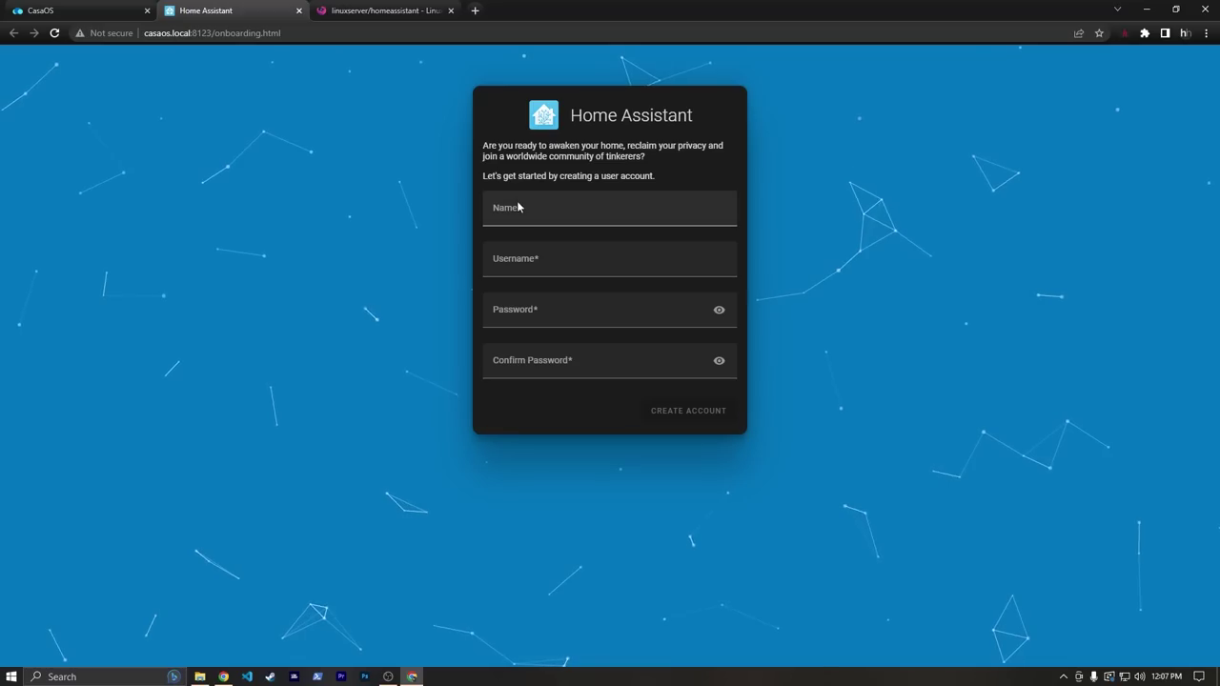
{"action": "left_click", "coordinate": [522, 212]}
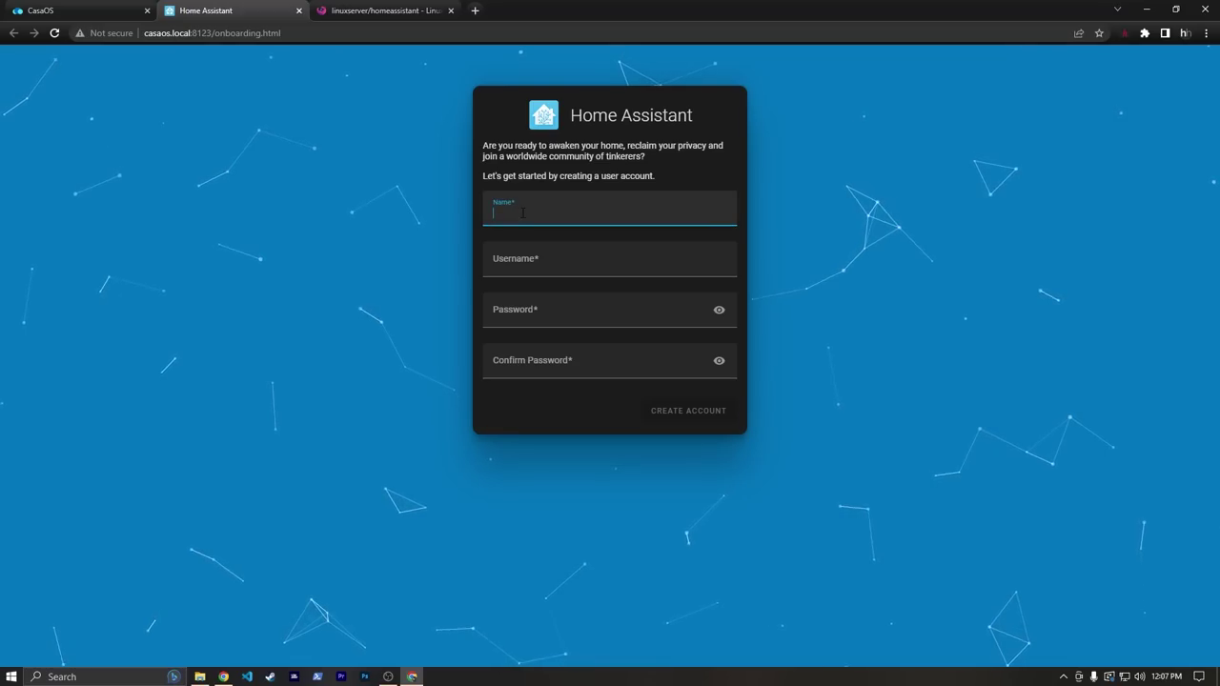
{"action": "type", "text": "Haven"}
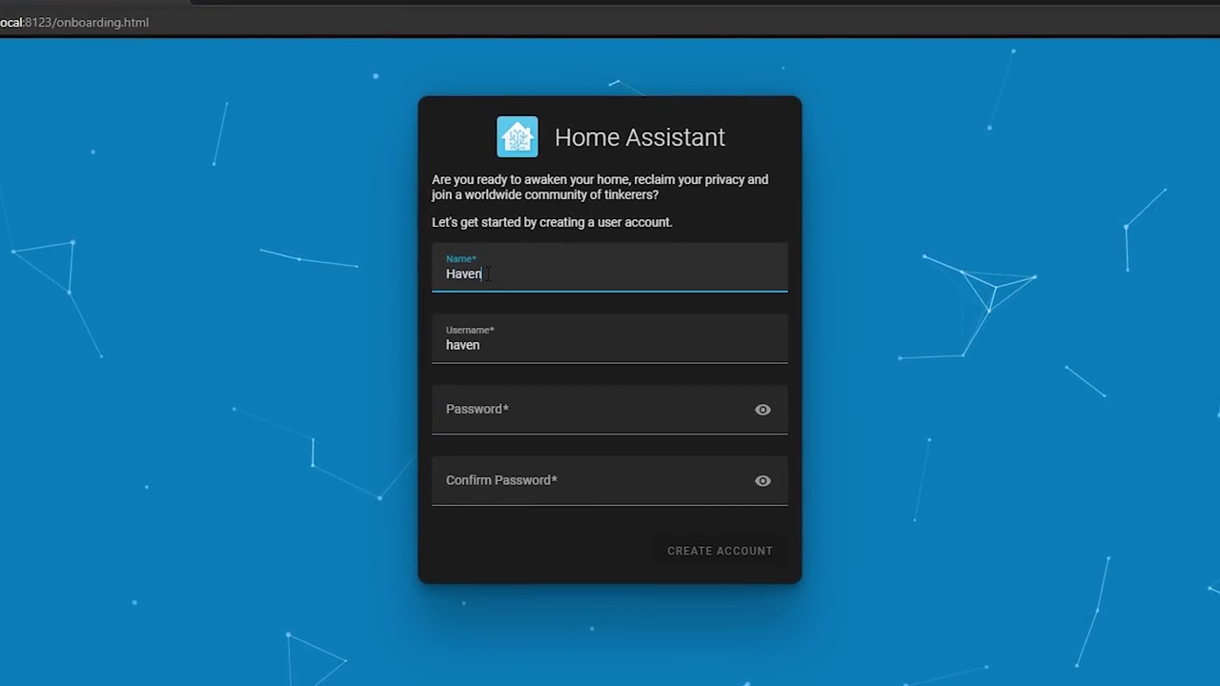
{"action": "key", "text": "Tab"}
{"action": "key", "text": "Tab"}
{"action": "type", "text": "*****"}
{"action": "key", "text": "Tab"}
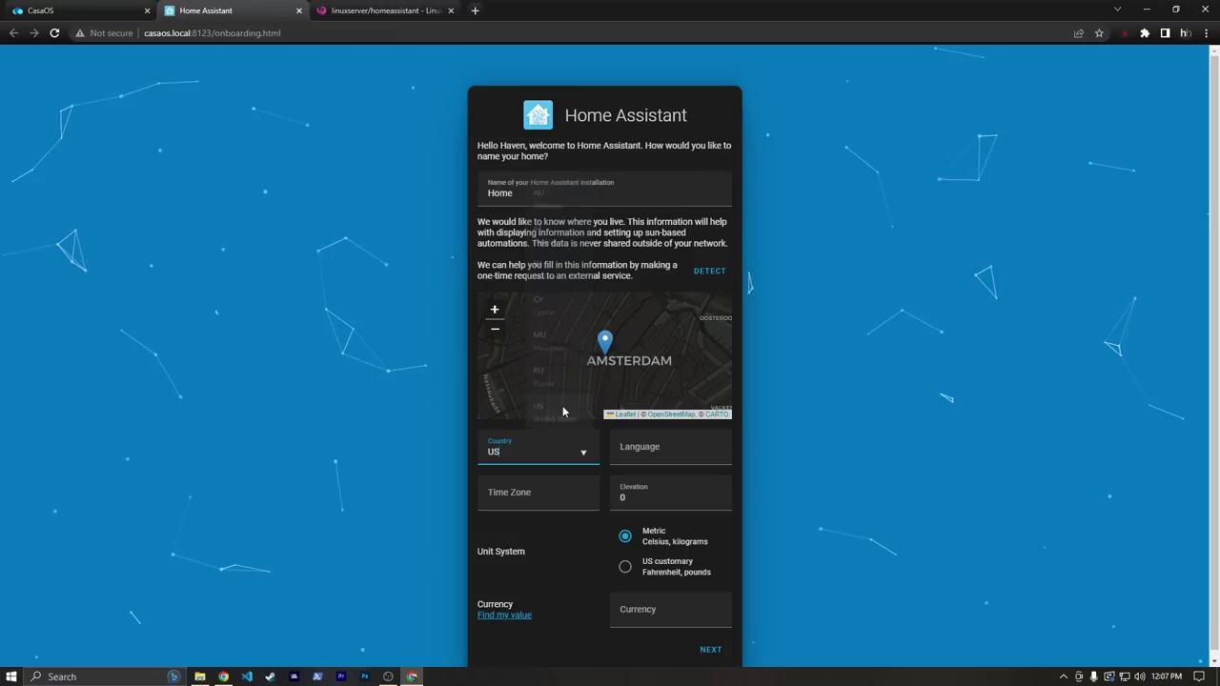
Choose the language, skip analytics sharing and finish the integrations step
{"action": "left_click", "coordinate": [710, 452]}
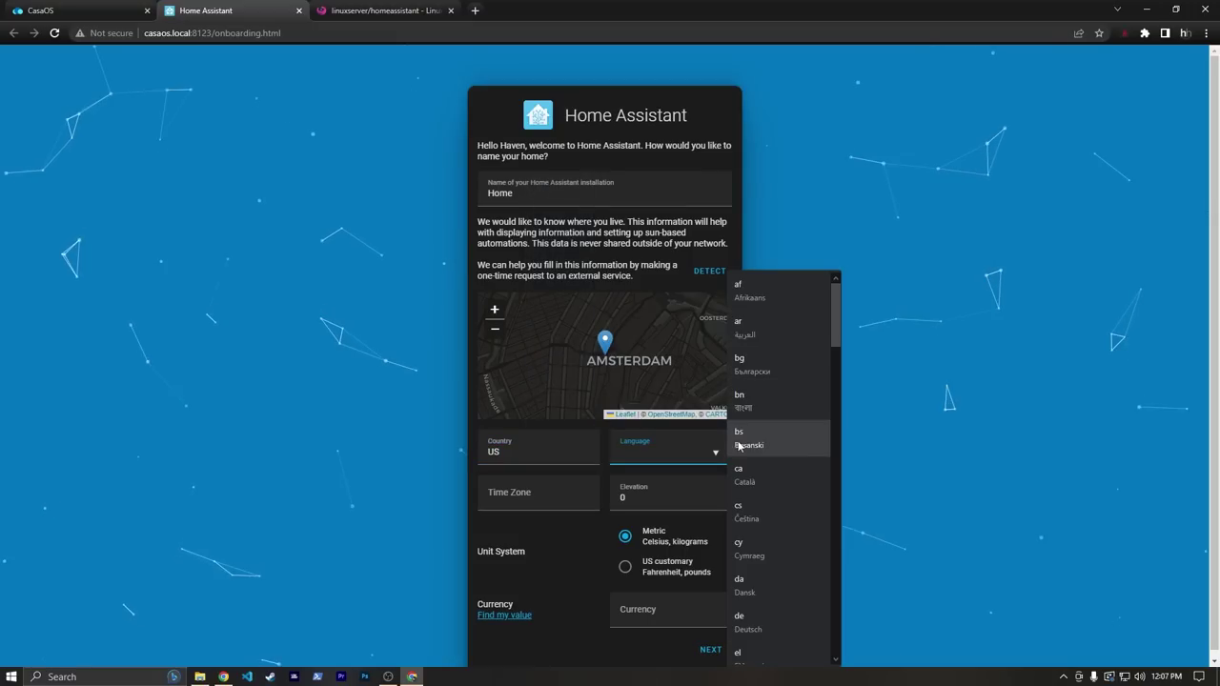
{"action": "scroll", "coordinate": [772, 449], "scroll_direction": "down", "scroll_amount": 2}
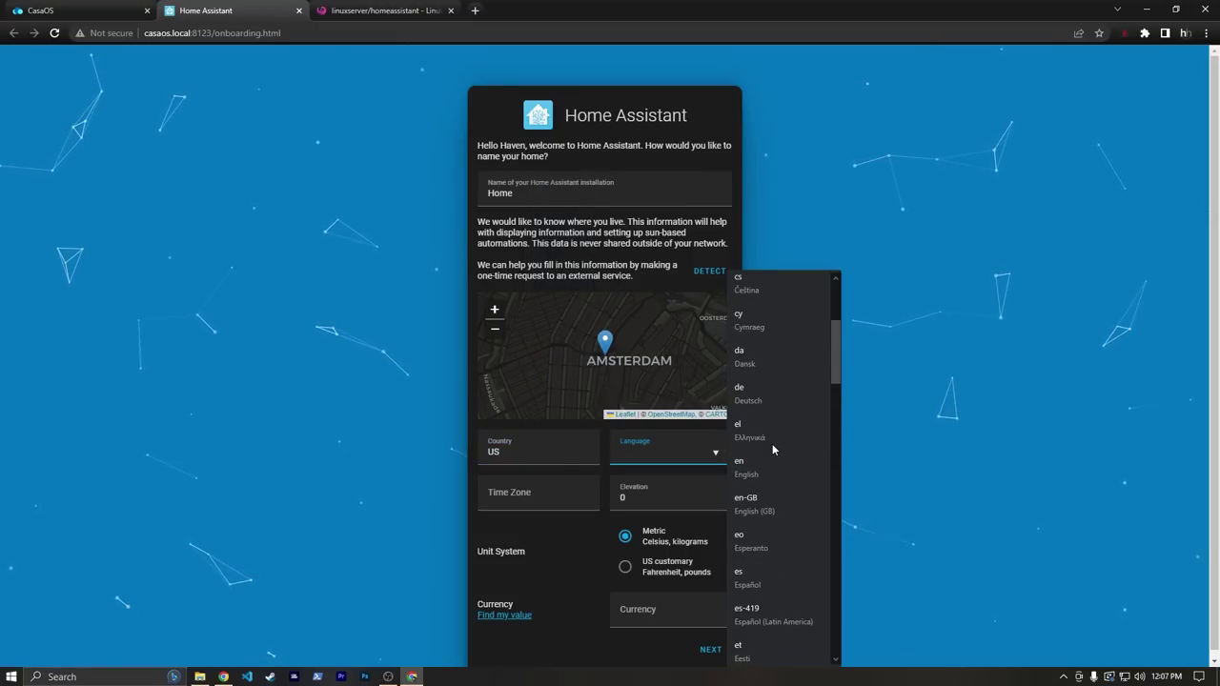
{"action": "left_click", "coordinate": [780, 561]}
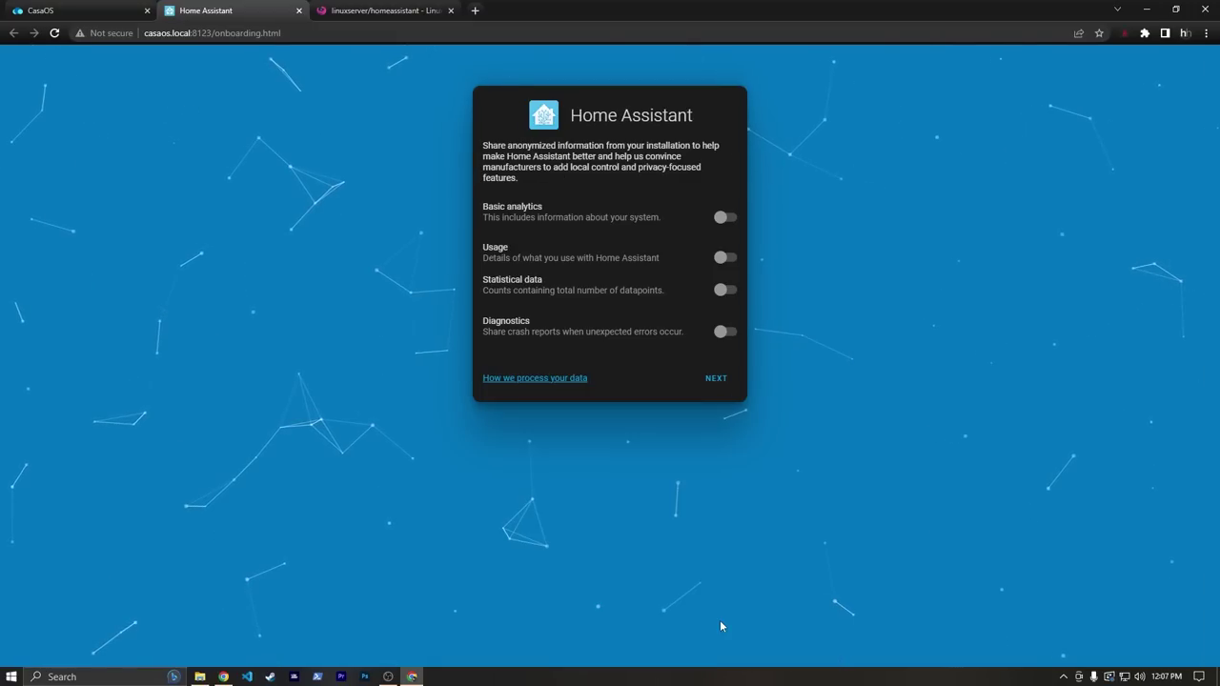
{"action": "left_click", "coordinate": [717, 377]}
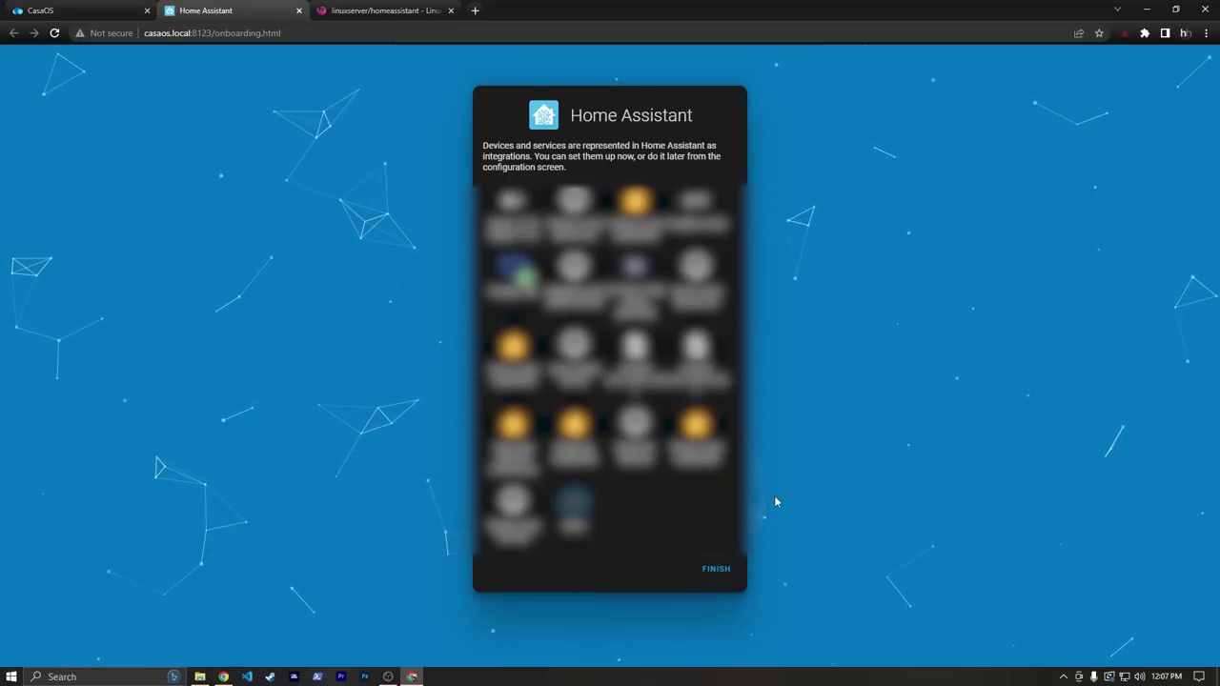
{"action": "left_click", "coordinate": [721, 570]}
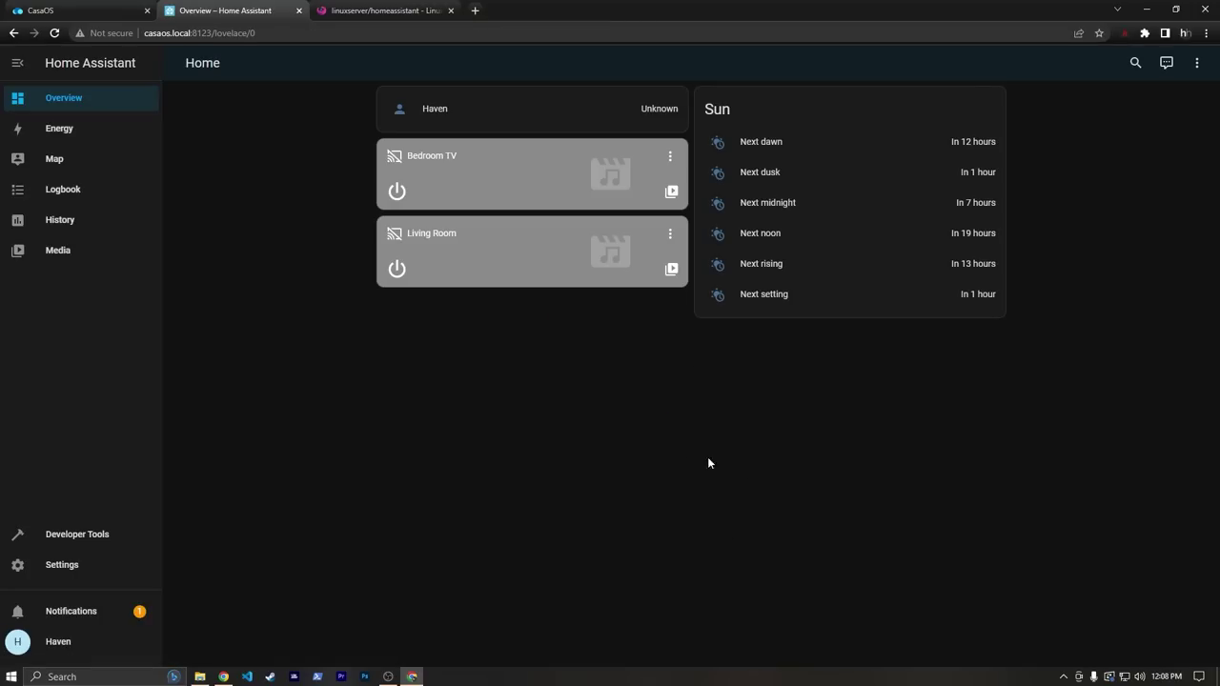
Delete an unwanted integration from Settings > Devices & Services
{"action": "left_click", "coordinate": [63, 564]}
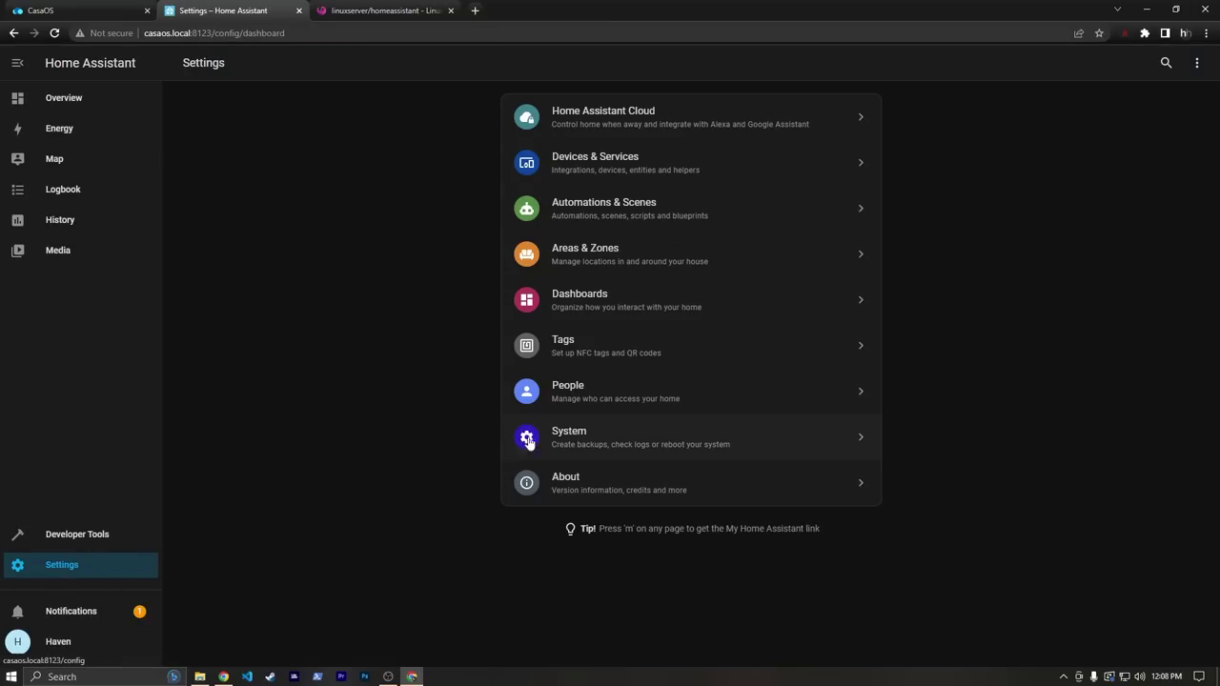
{"action": "left_click", "coordinate": [655, 176]}
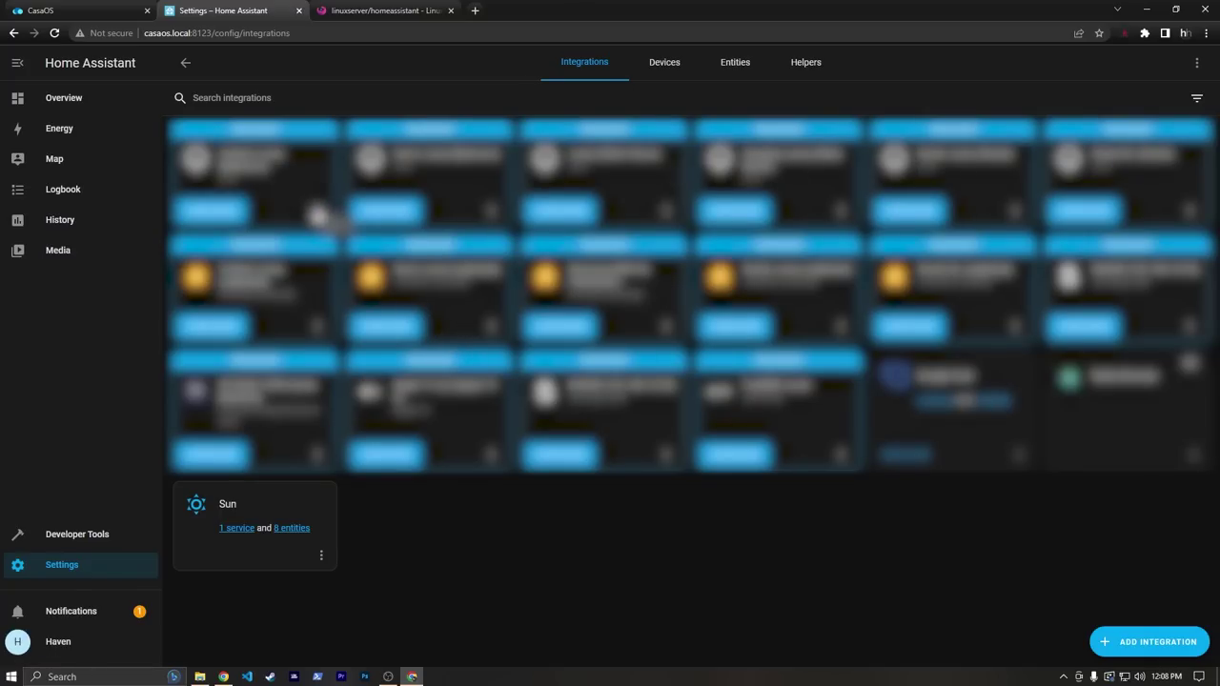
{"action": "left_click", "coordinate": [317, 212]}
{"action": "left_click", "coordinate": [343, 286]}
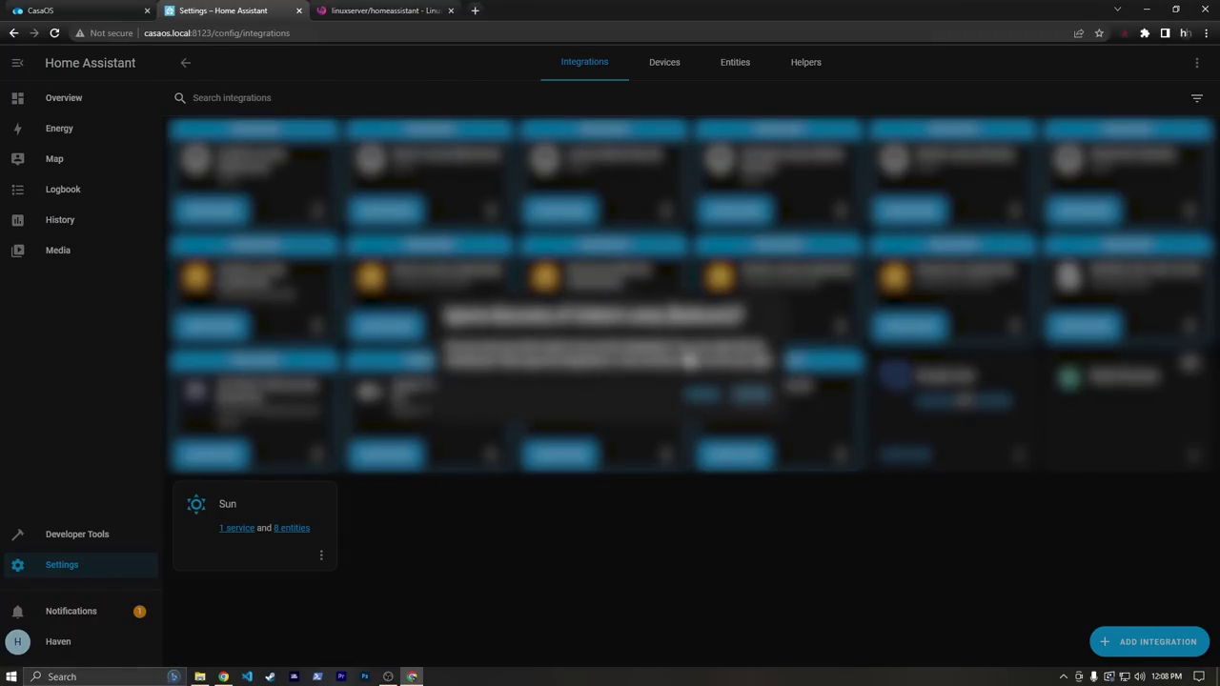
{"action": "left_click", "coordinate": [748, 393]}
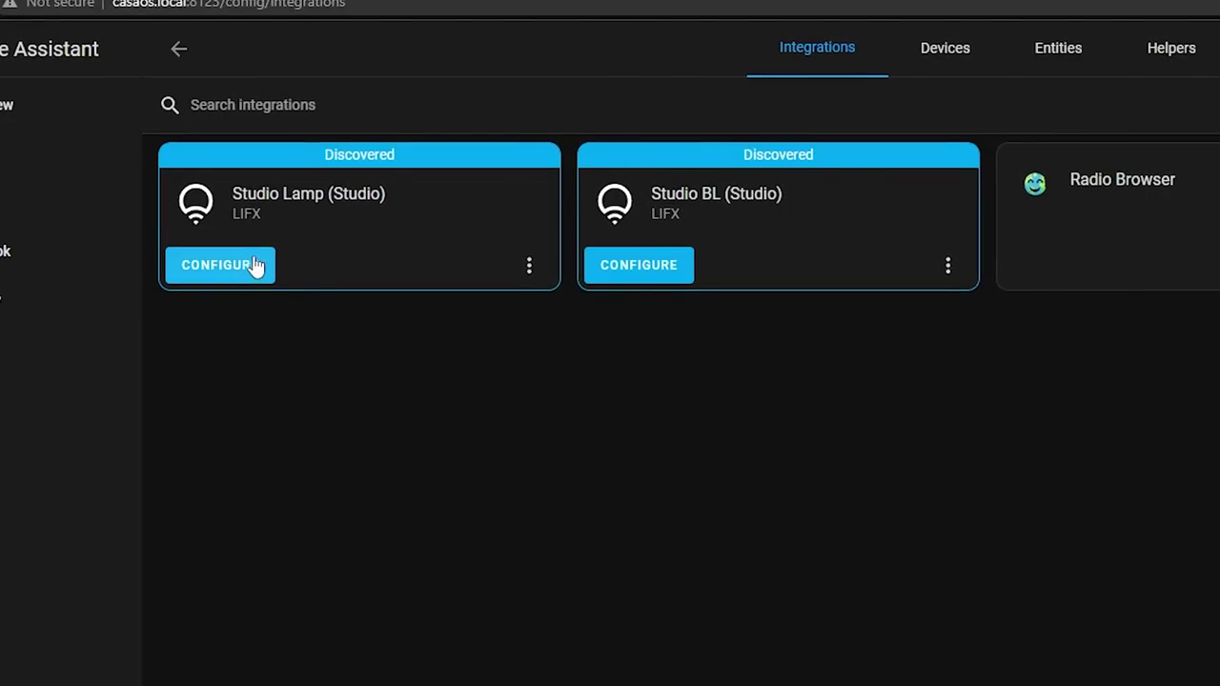
Configure the discovered LIFX Studio Lamp and Studio BL in the Studio area, then view Overview
{"action": "left_click", "coordinate": [215, 283]}
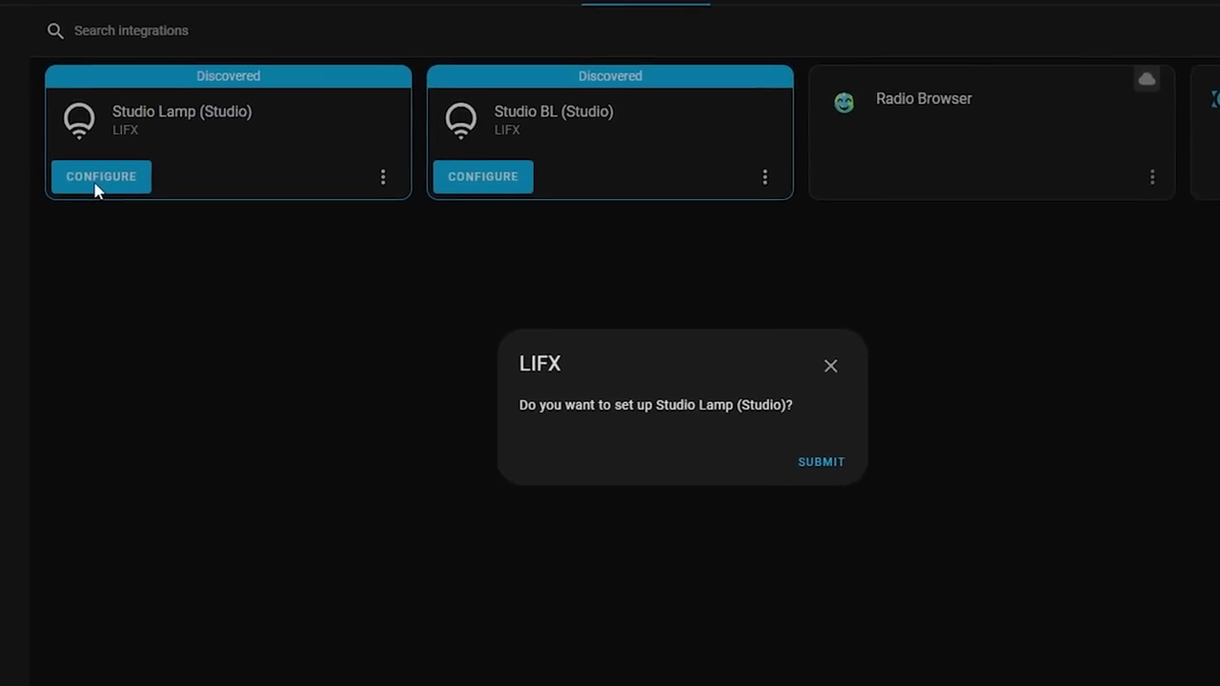
{"action": "left_click", "coordinate": [735, 413]}
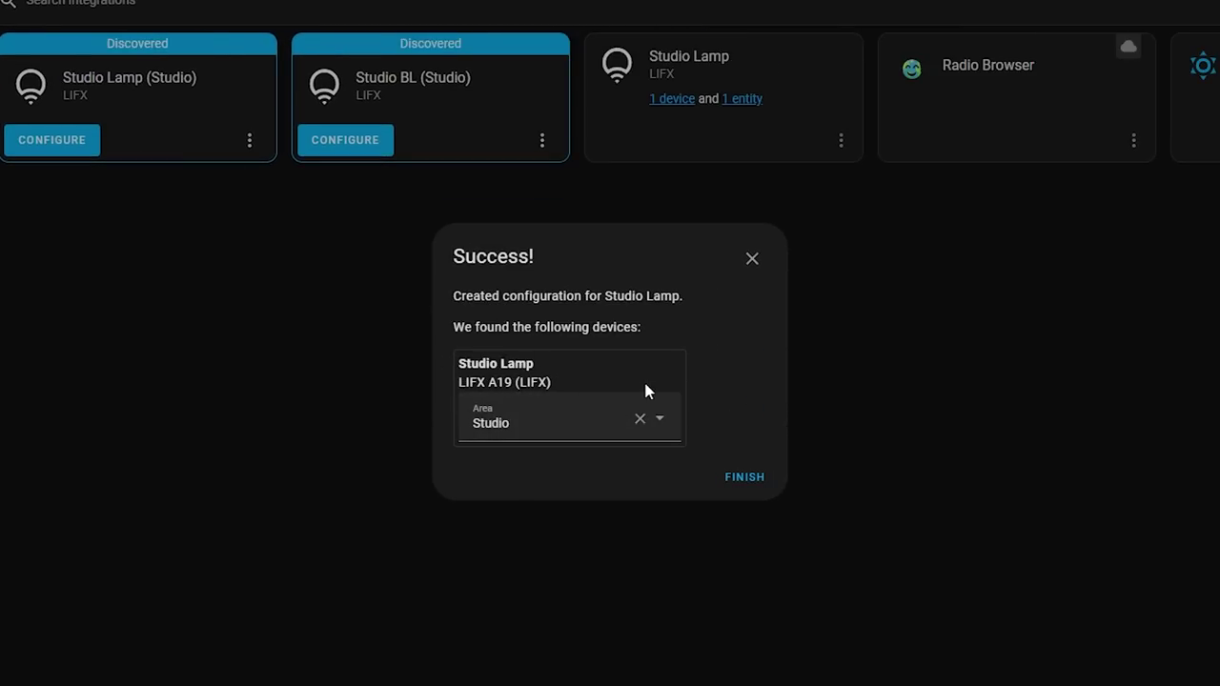
{"action": "left_click", "coordinate": [744, 478]}
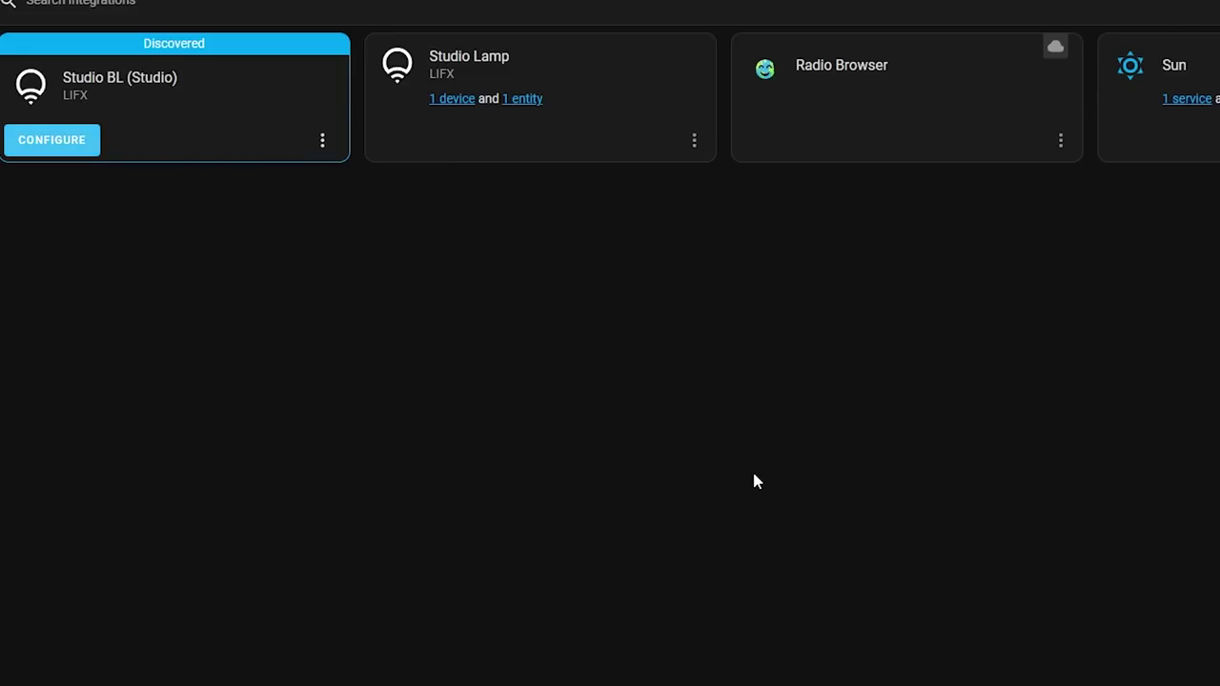
{"action": "left_click", "coordinate": [45, 144]}
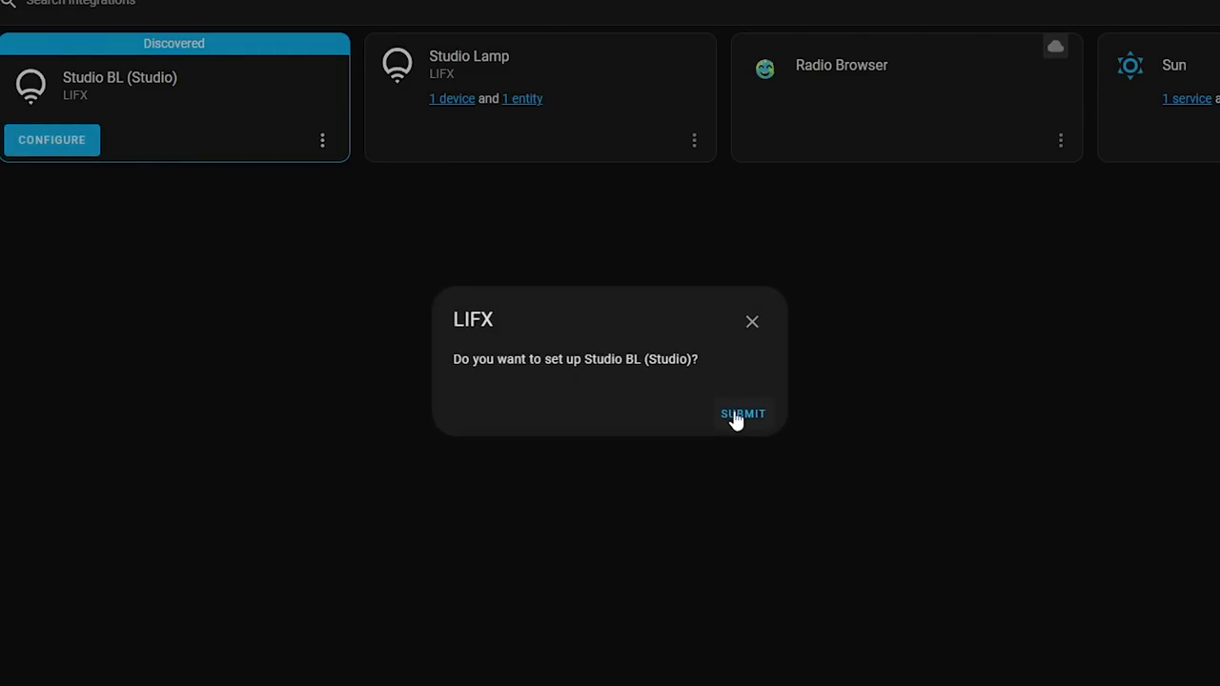
{"action": "left_click", "coordinate": [733, 416]}
{"action": "left_click", "coordinate": [731, 476]}
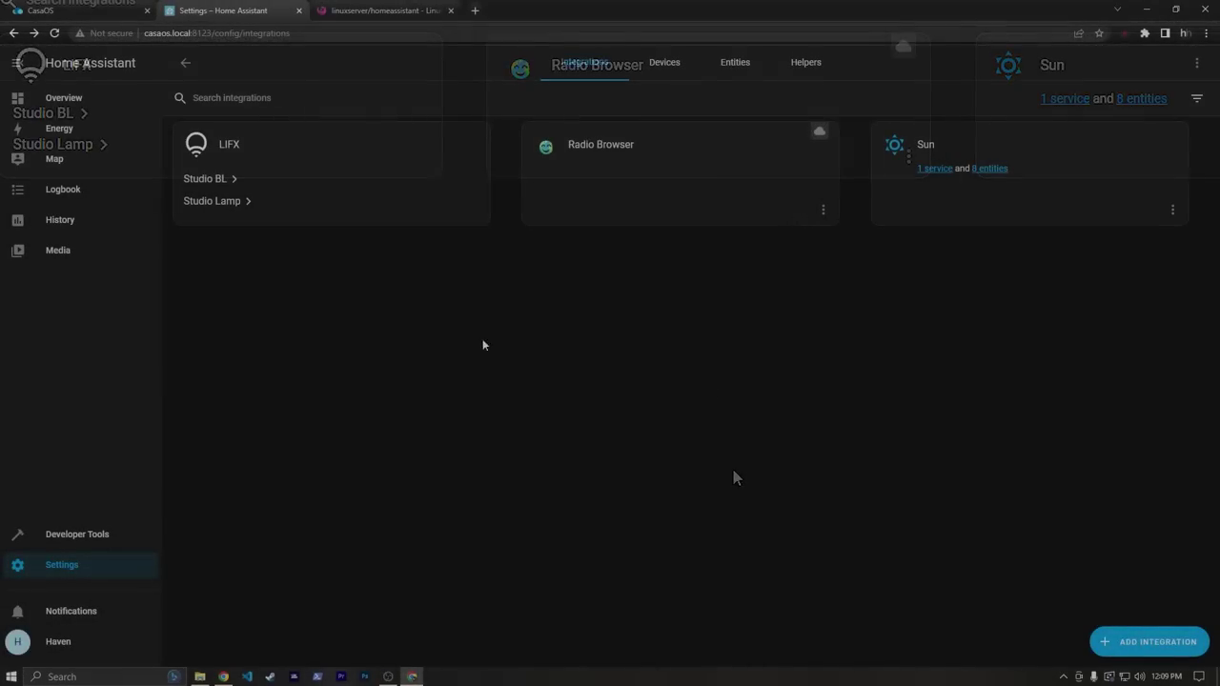
{"action": "left_click", "coordinate": [75, 103]}
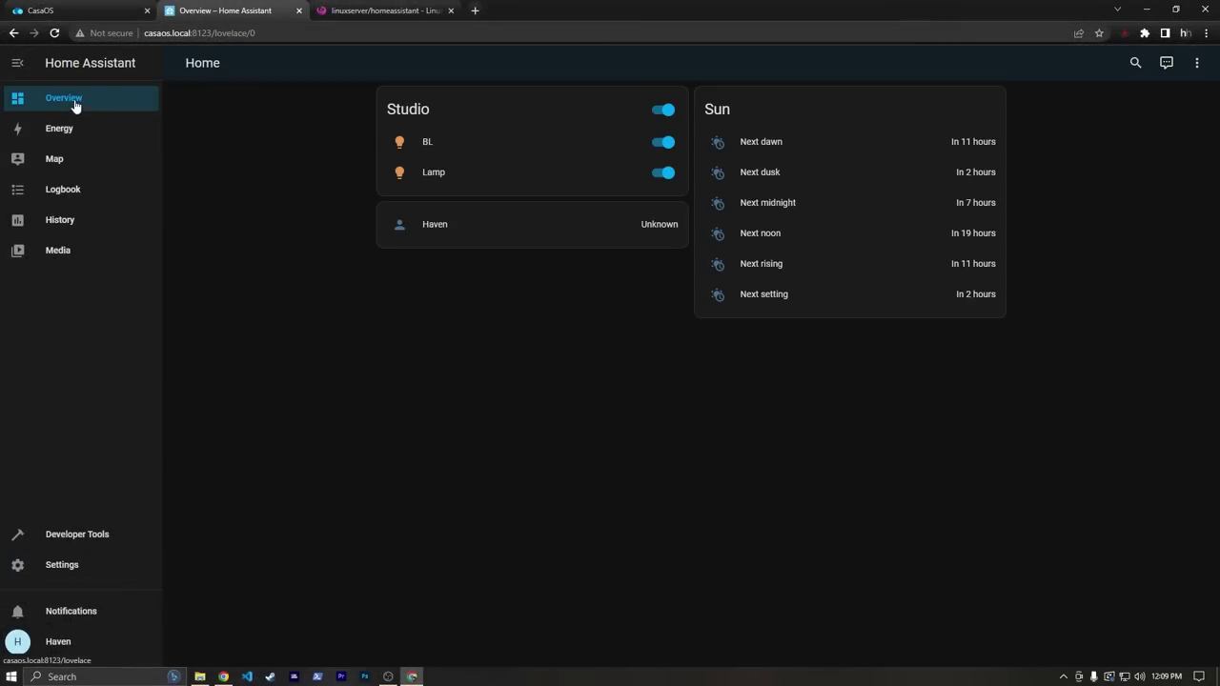
Open the Studio Lamp controls and drag its brightness slider to about 38%
{"action": "left_click", "coordinate": [438, 175]}
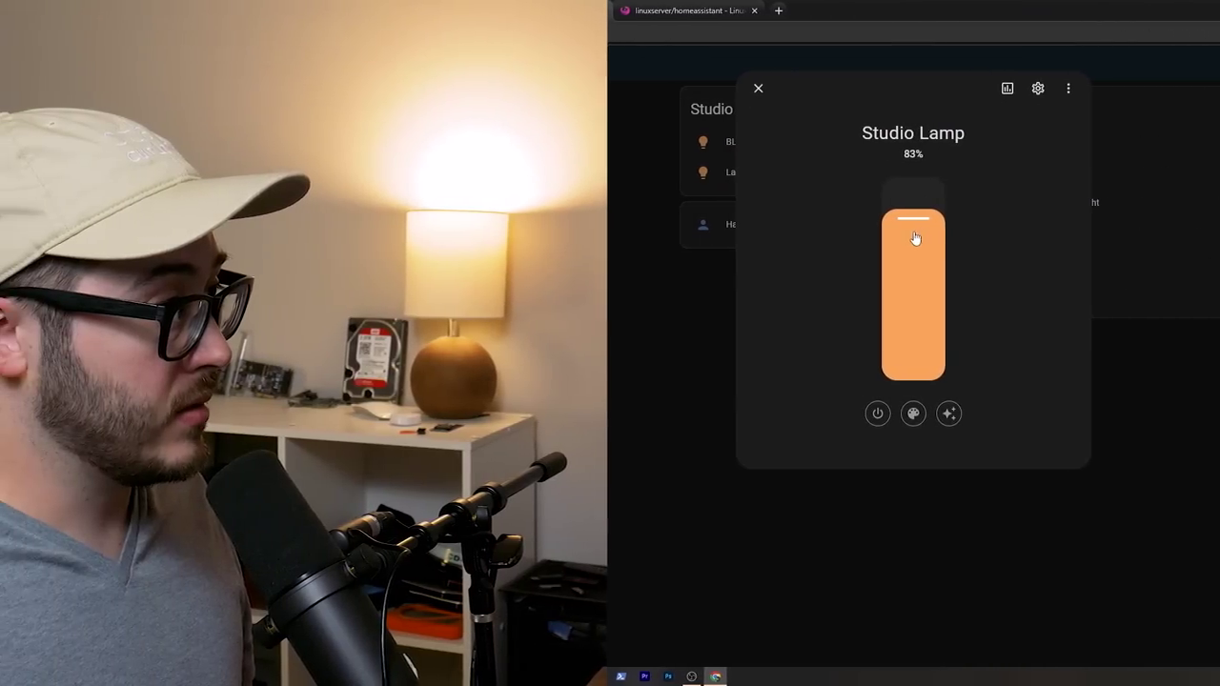
{"action": "left_click_drag", "start_coordinate": [917, 244], "coordinate": [920, 220]}
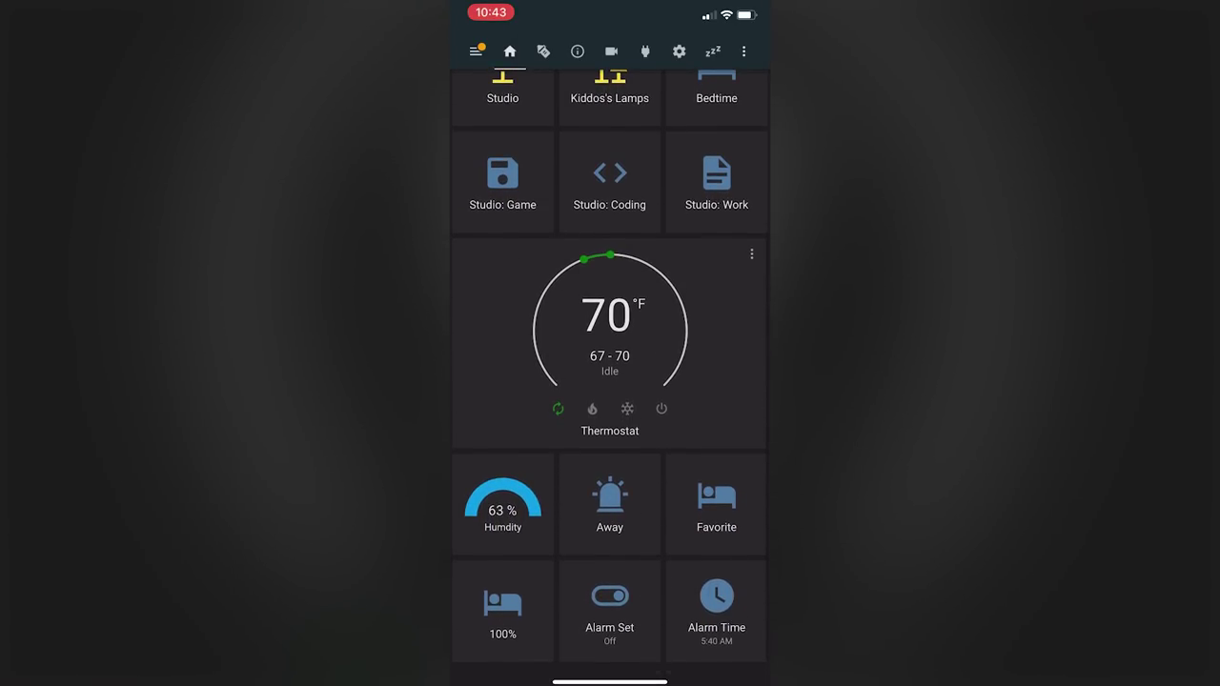
Close the Home Assistant tab and the linuxserver docs tab
{"action": "scroll", "coordinate": [610, 381], "scroll_direction": "up", "scroll_amount": 3}
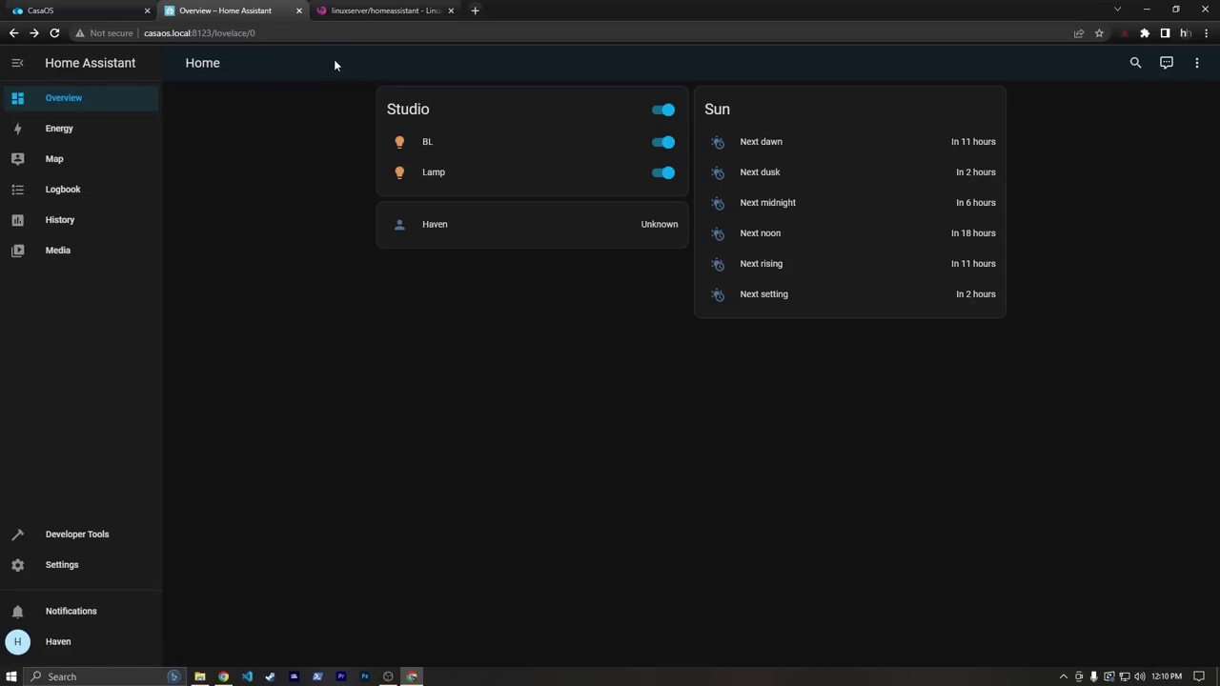
{"action": "left_click", "coordinate": [300, 13]}
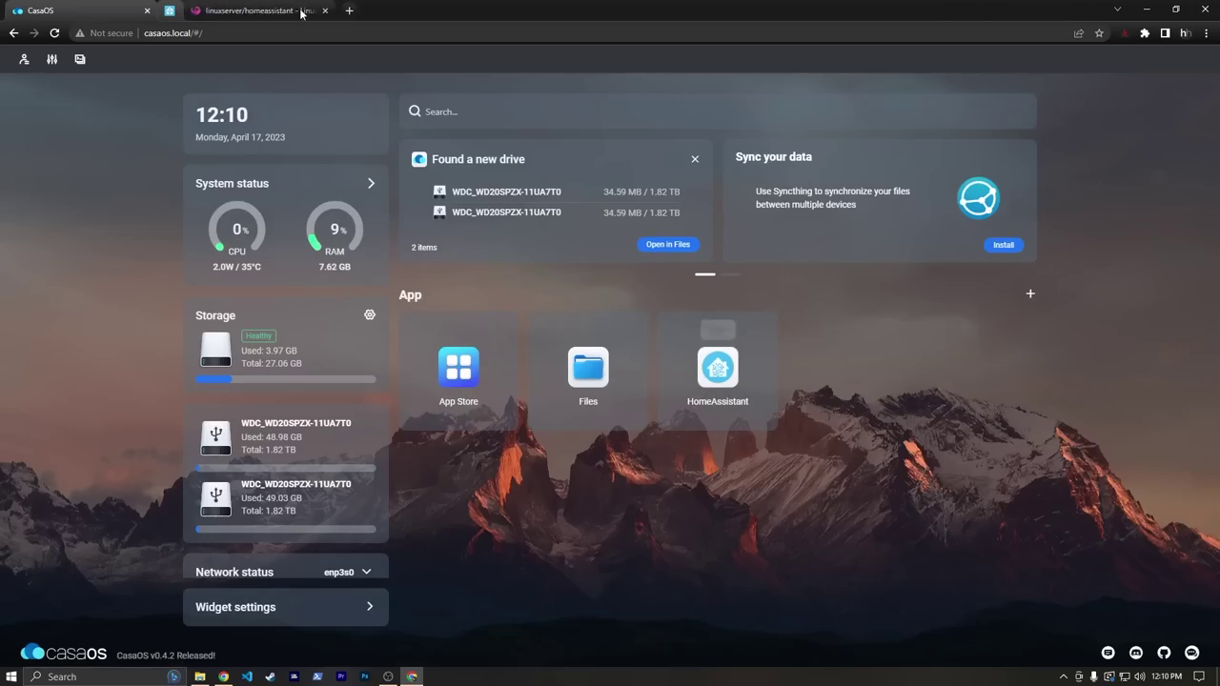
{"action": "left_click", "coordinate": [300, 13]}
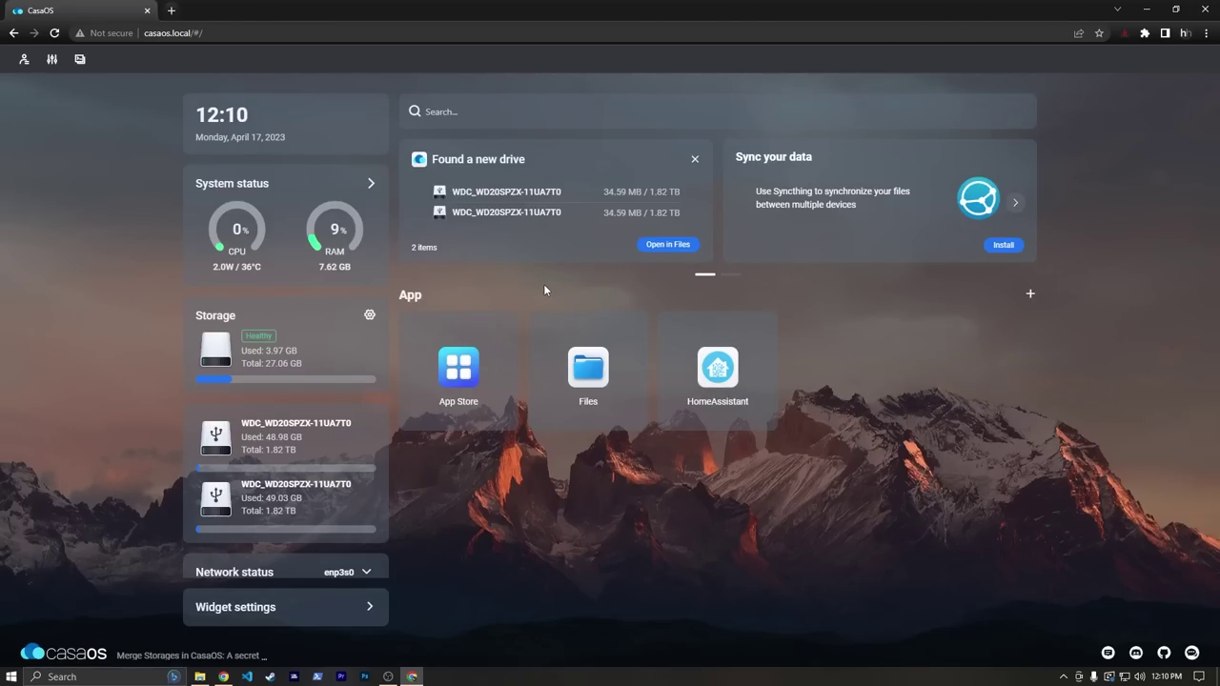
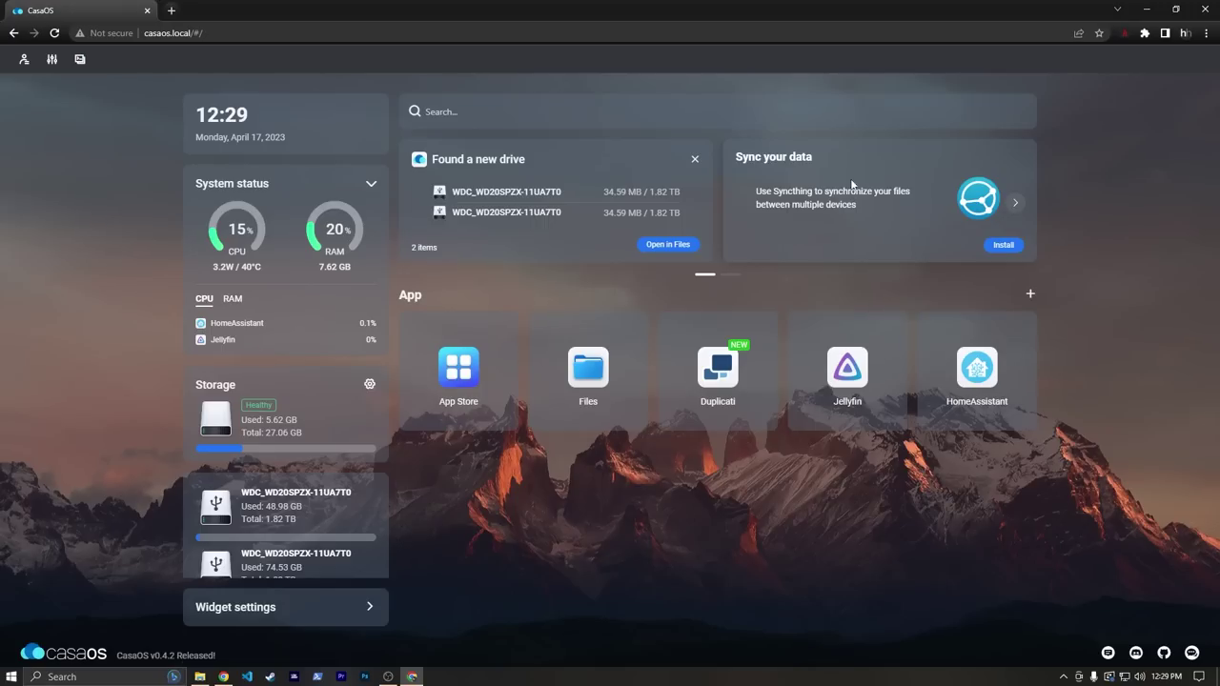
Open Duplicati's app settings and add an empty volume mapping row
{"action": "left_click", "coordinate": [764, 330]}
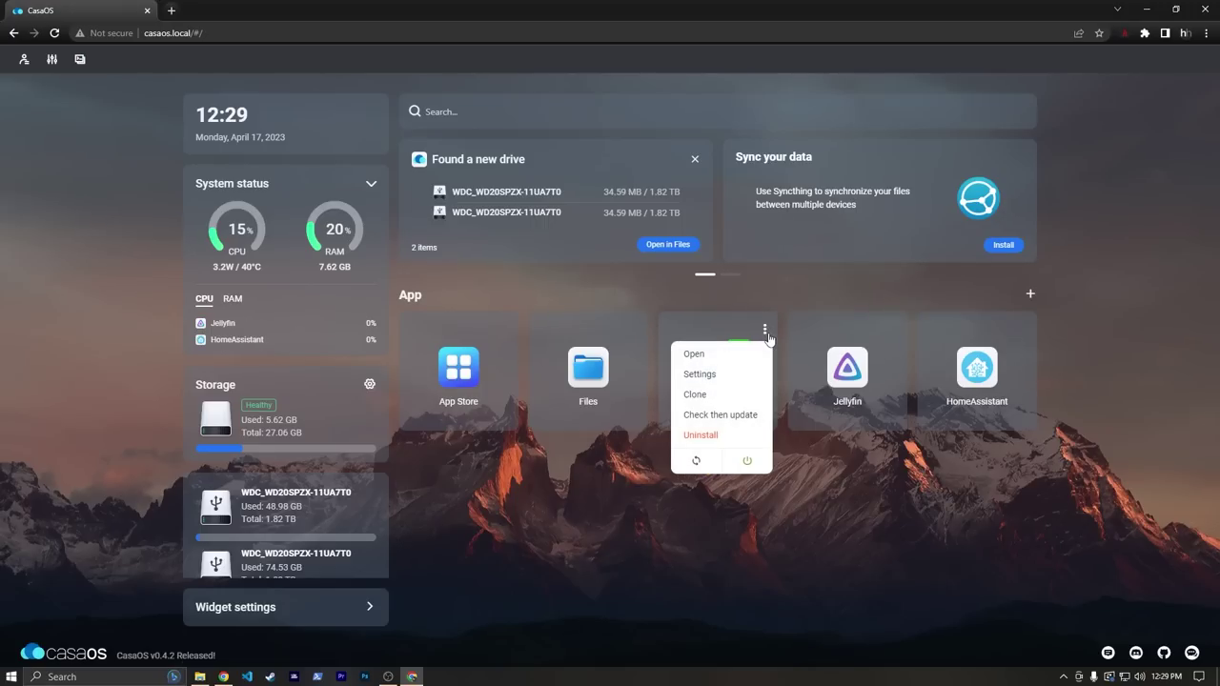
{"action": "left_click", "coordinate": [705, 373]}
{"action": "scroll", "coordinate": [552, 325], "scroll_direction": "down", "scroll_amount": 2}
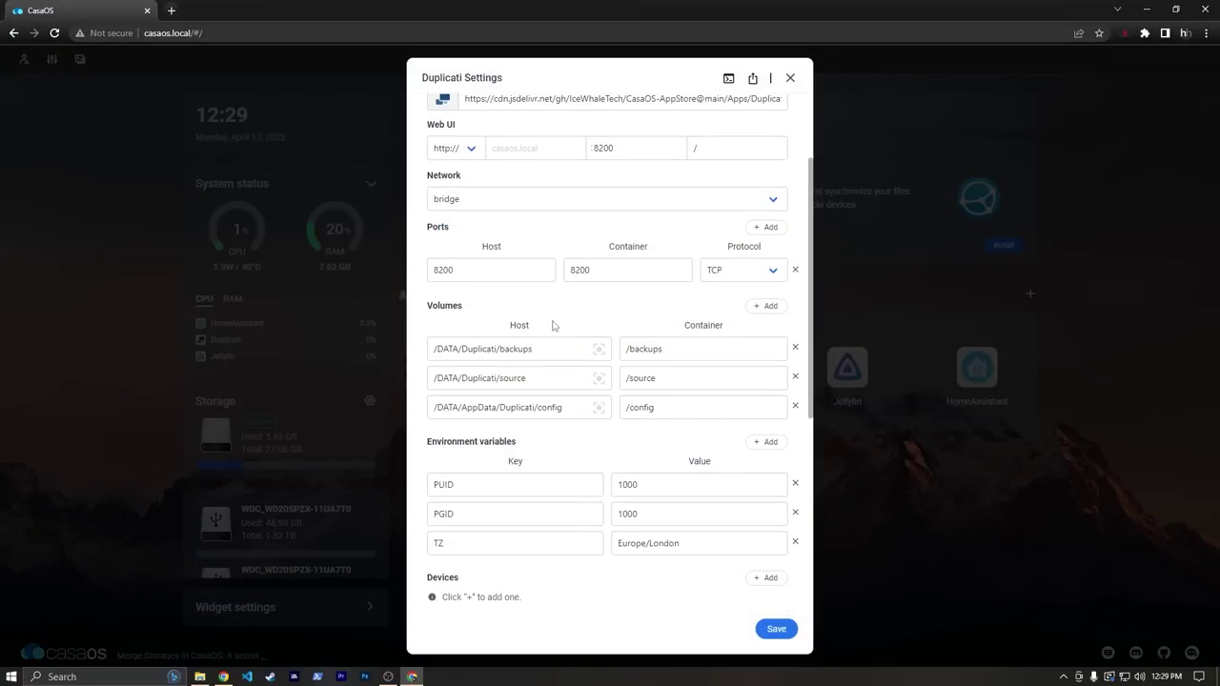
{"action": "scroll", "coordinate": [438, 313], "scroll_direction": "down", "scroll_amount": 1}
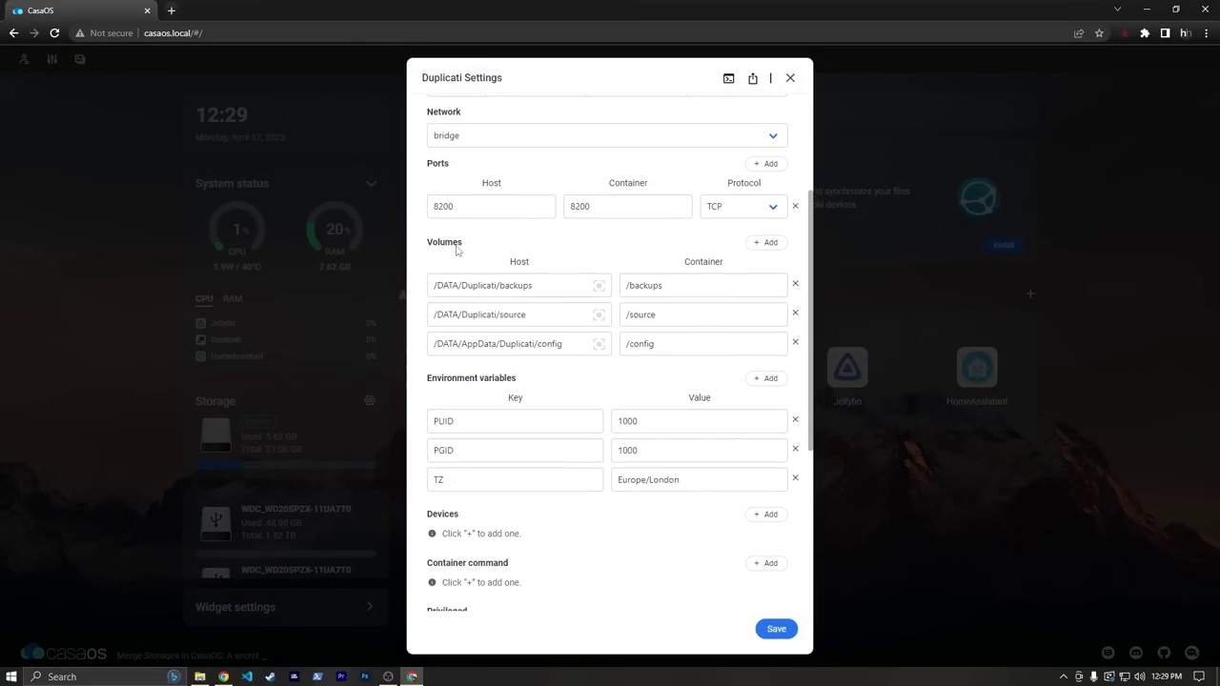
{"action": "left_click", "coordinate": [768, 244]}
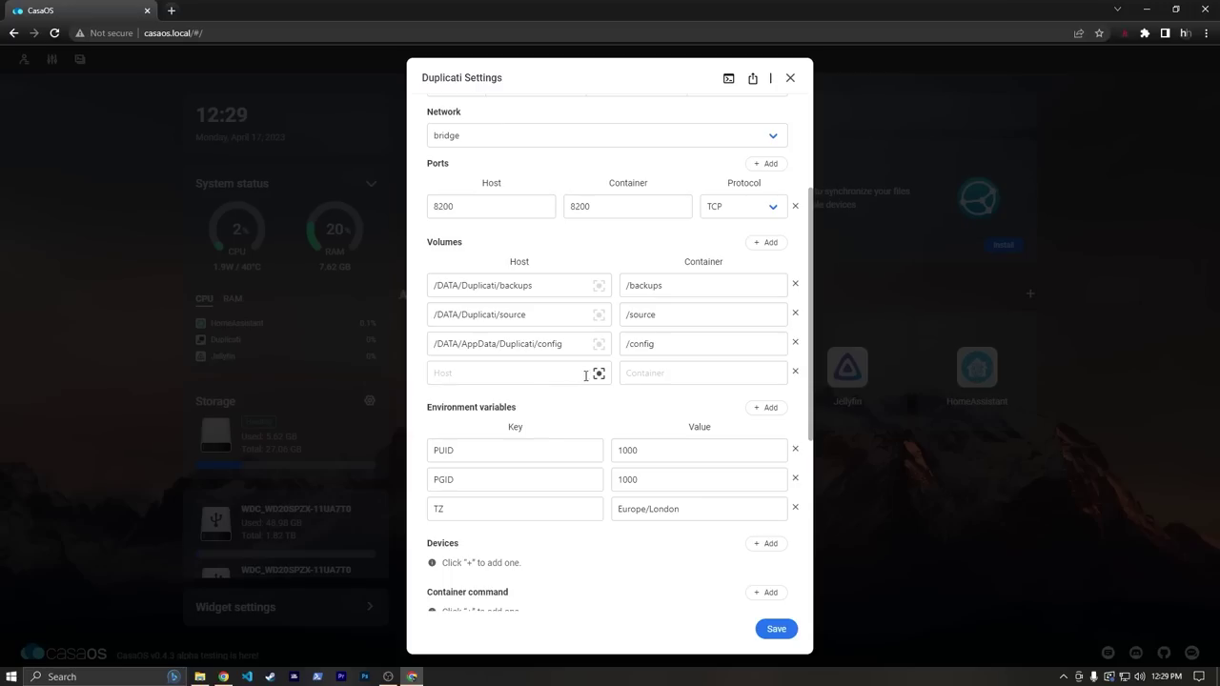
Map the 2TB2 drive's Casa Duplicati folder path to container path /CasaDuplicati
{"action": "right_click", "coordinate": [105, 10]}
{"action": "left_click", "coordinate": [153, 115]}
{"action": "left_click", "coordinate": [585, 349]}
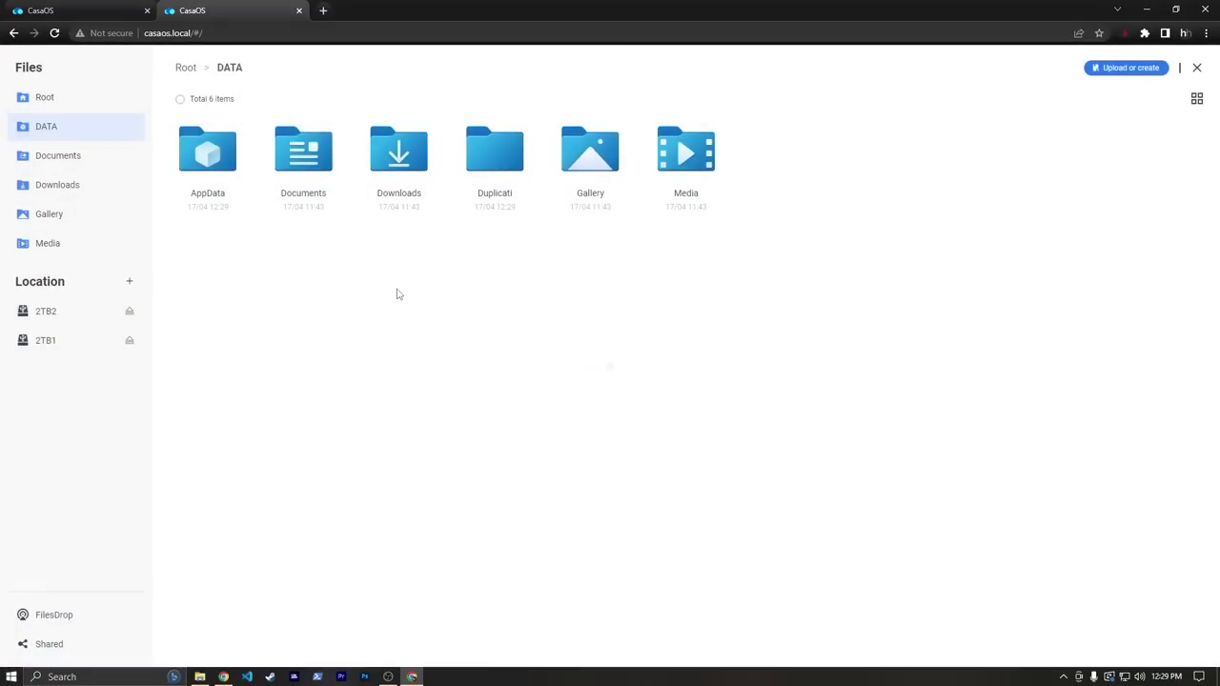
{"action": "left_click", "coordinate": [65, 315]}
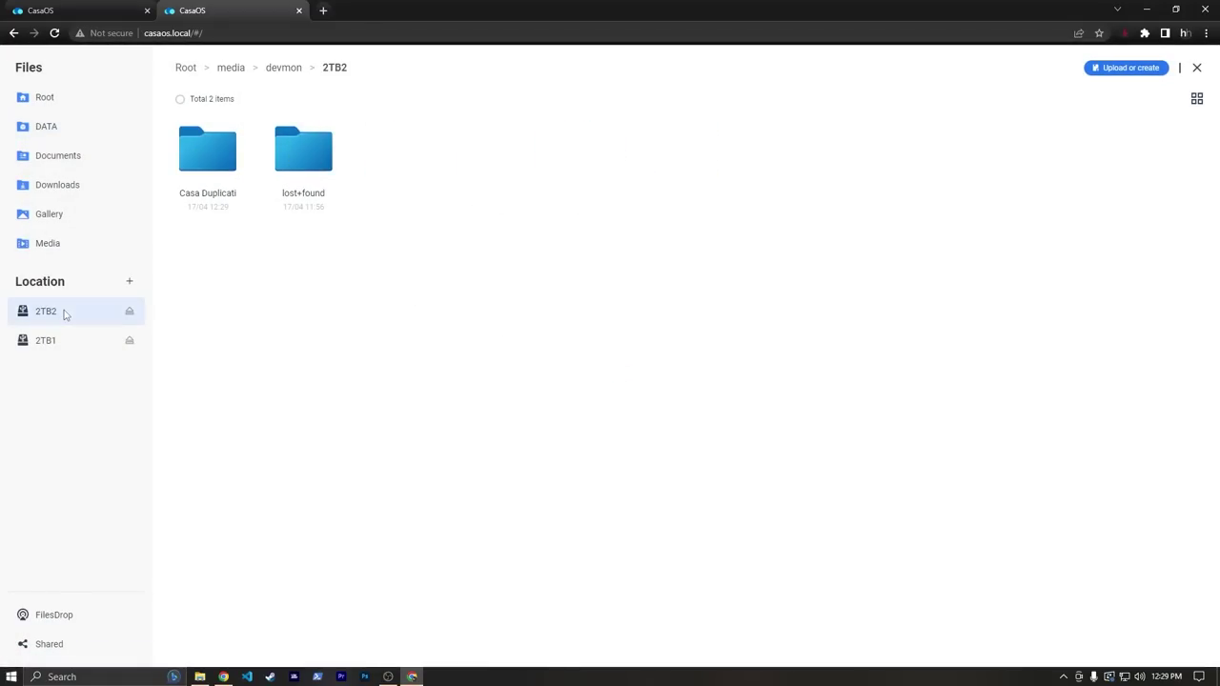
{"action": "right_click", "coordinate": [207, 164]}
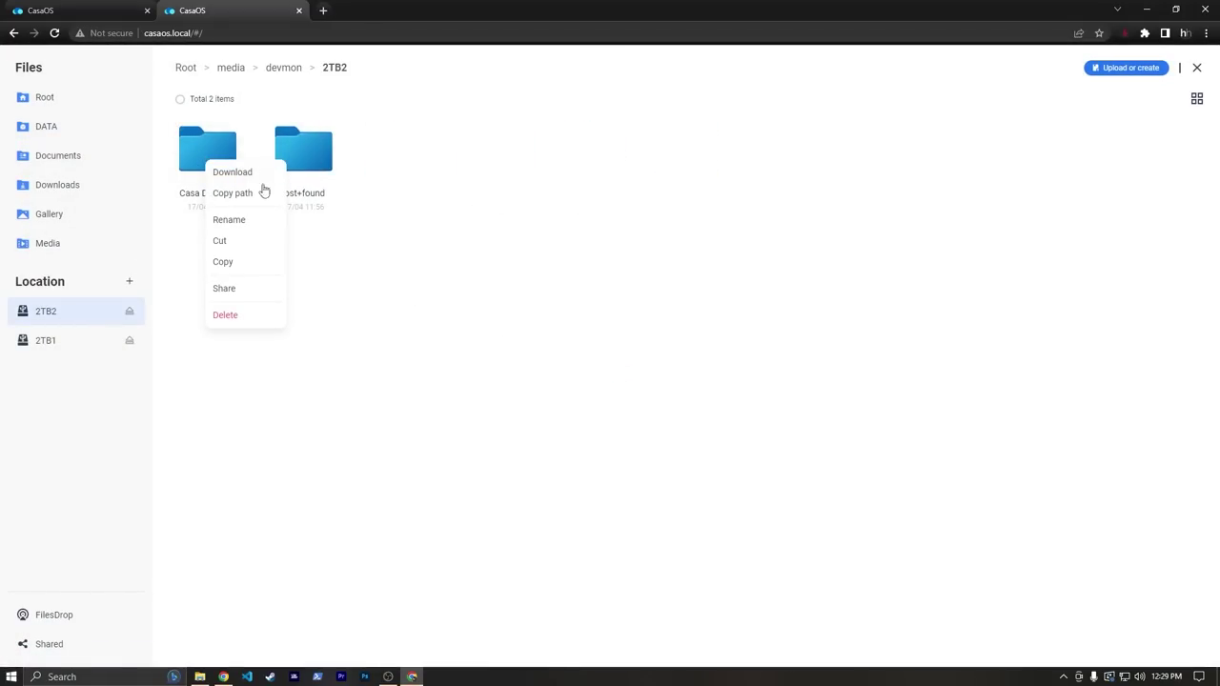
{"action": "left_click", "coordinate": [264, 191]}
{"action": "left_click", "coordinate": [79, 16]}
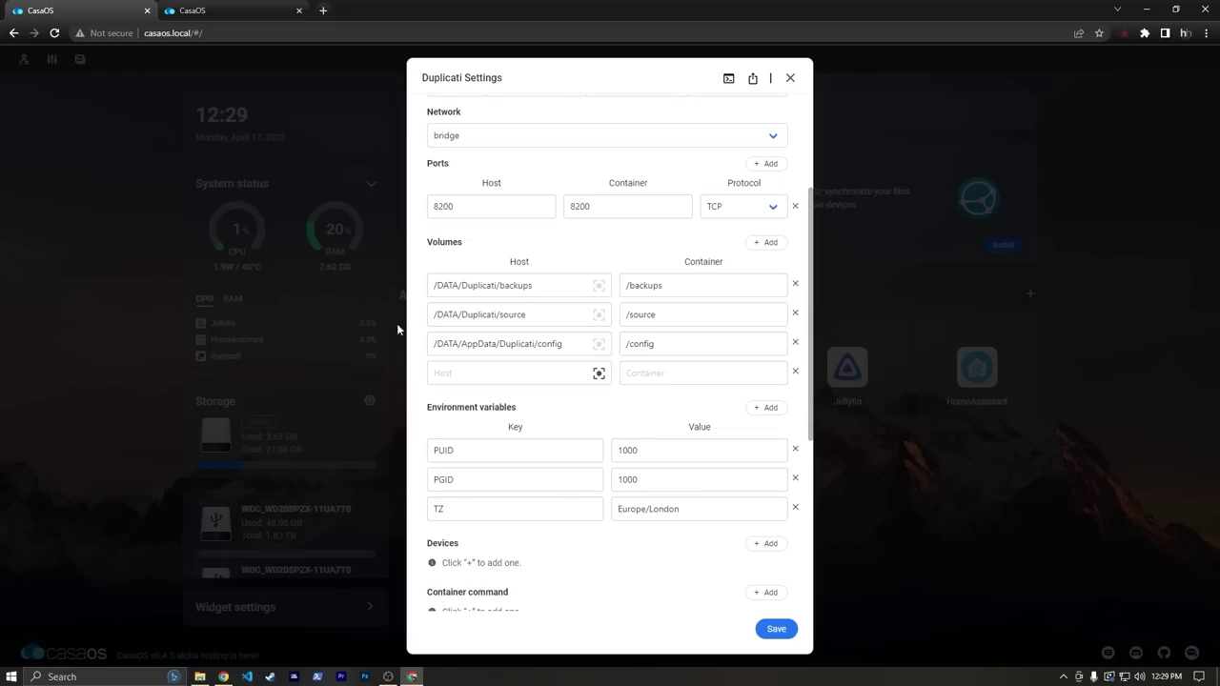
{"action": "key", "text": "ctrl+v"}
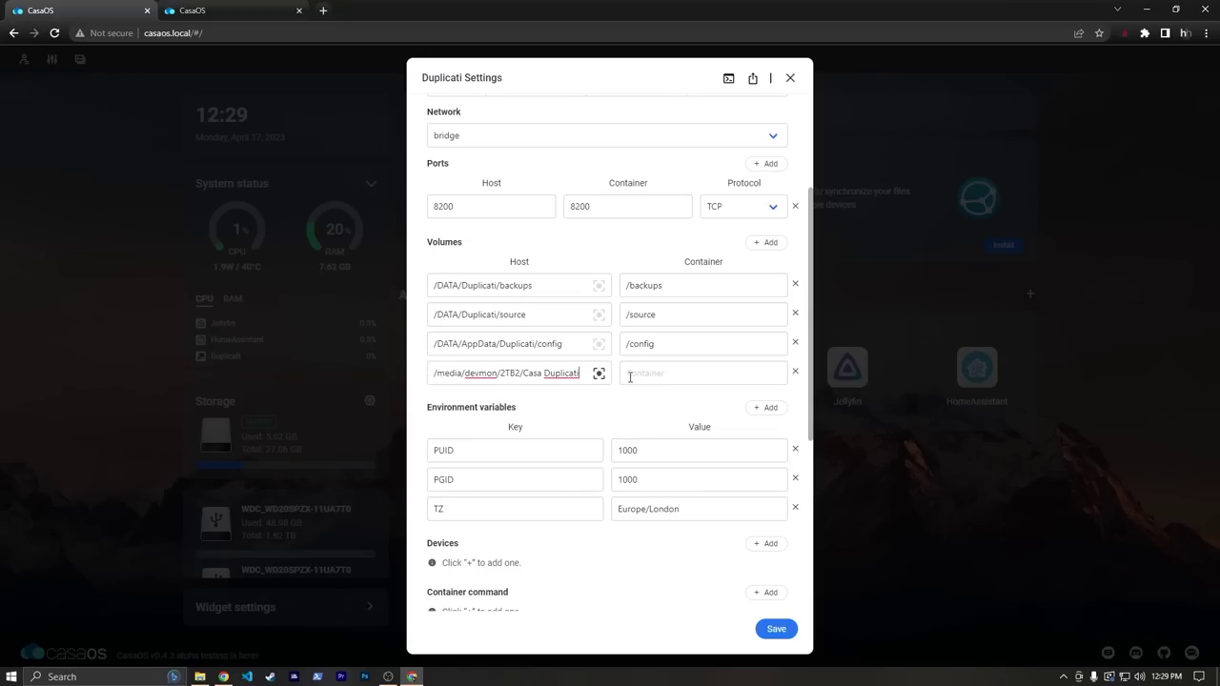
{"action": "left_click", "coordinate": [633, 375]}
{"action": "type", "text": "/C"}
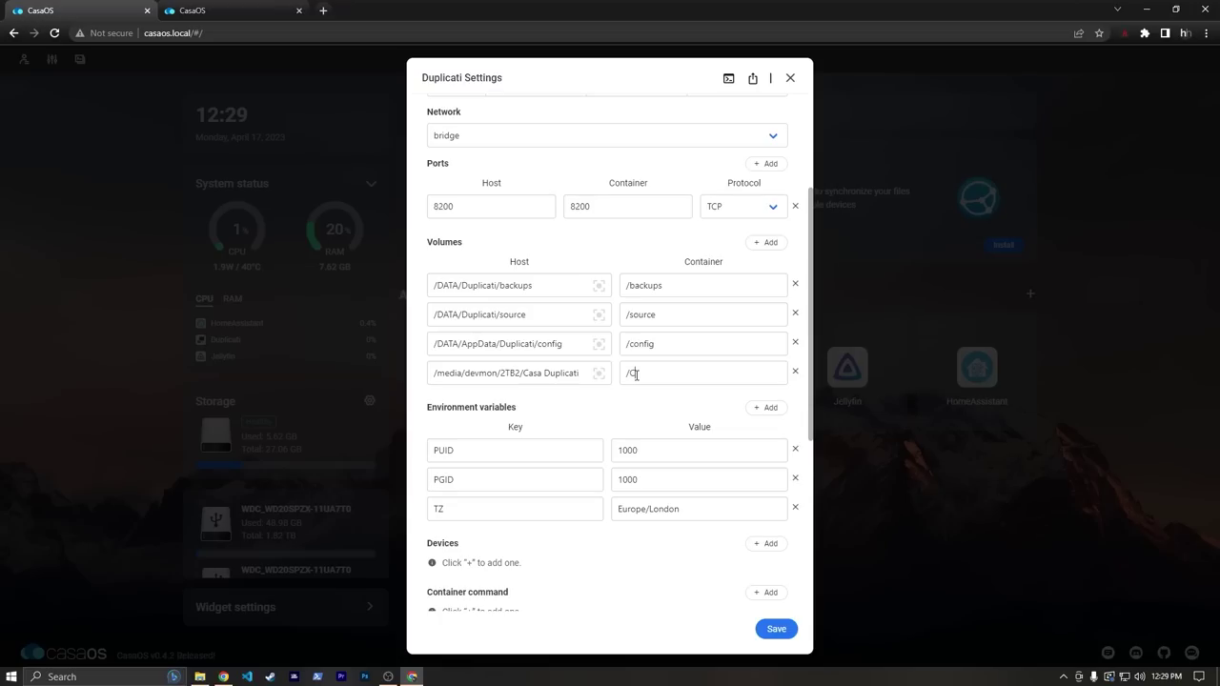
{"action": "type", "text": "asaDuplicati"}
Add a second volume mapping the 2TB1 drive's CasaShare folder to /CasaShare
{"action": "left_click", "coordinate": [780, 245]}
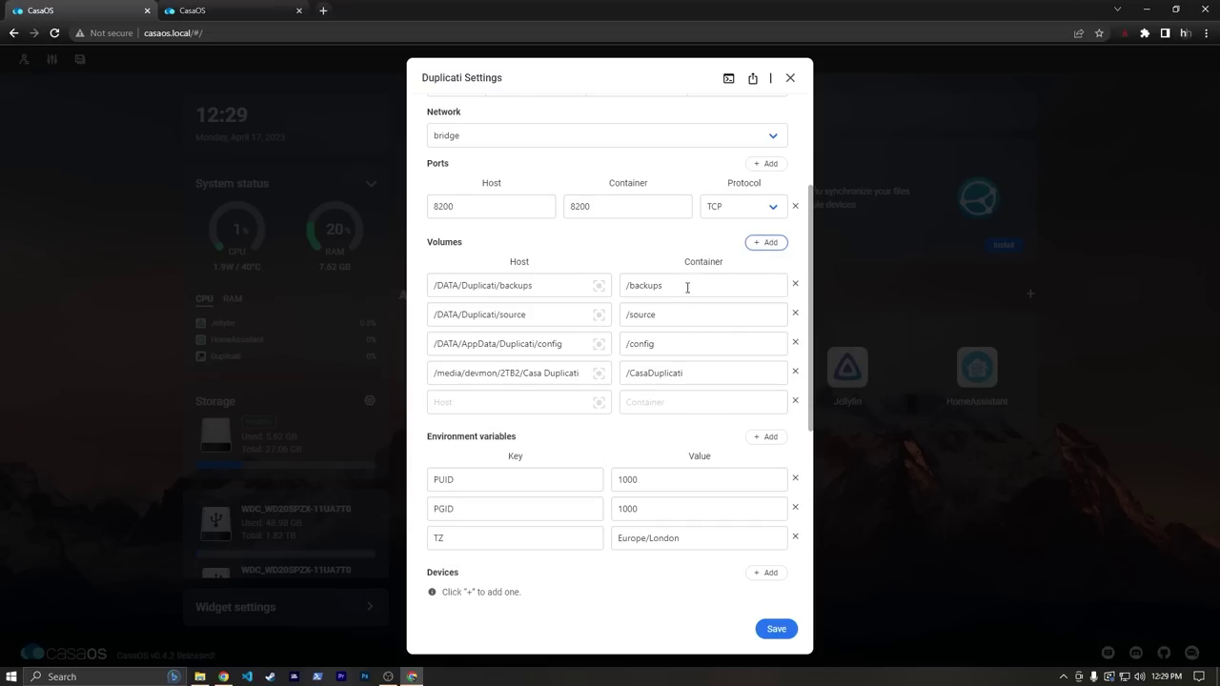
{"action": "left_click", "coordinate": [185, 11]}
{"action": "left_click", "coordinate": [67, 343]}
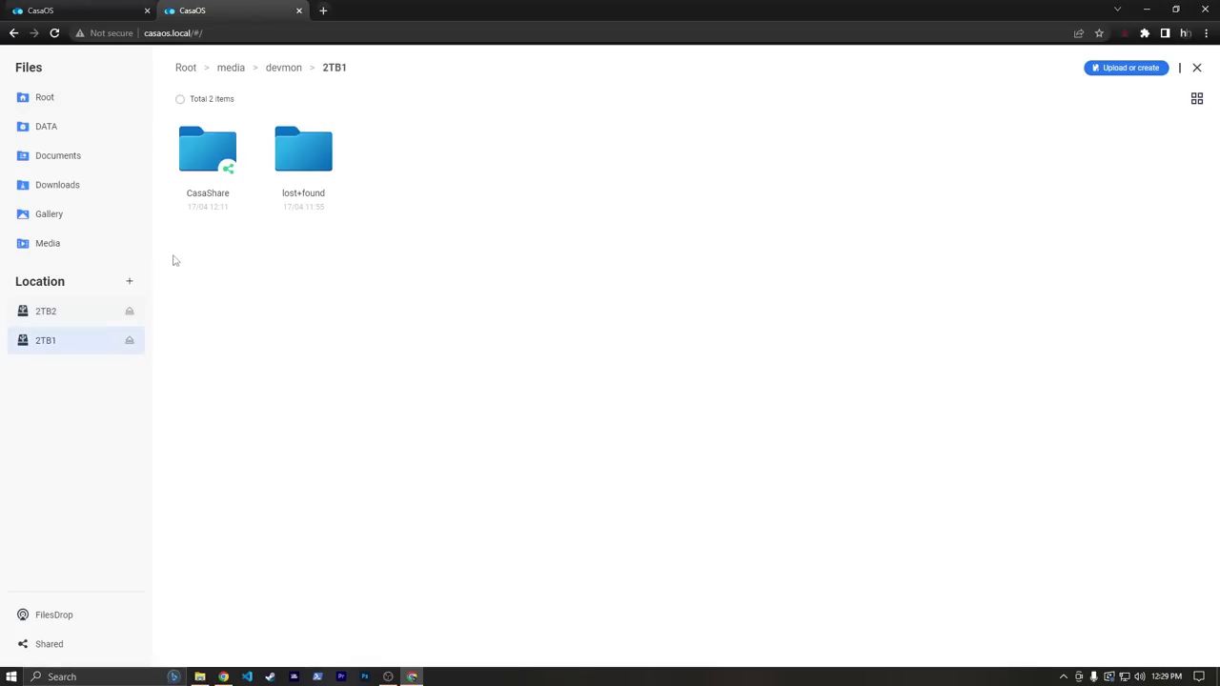
{"action": "right_click", "coordinate": [204, 162]}
{"action": "left_click", "coordinate": [243, 196]}
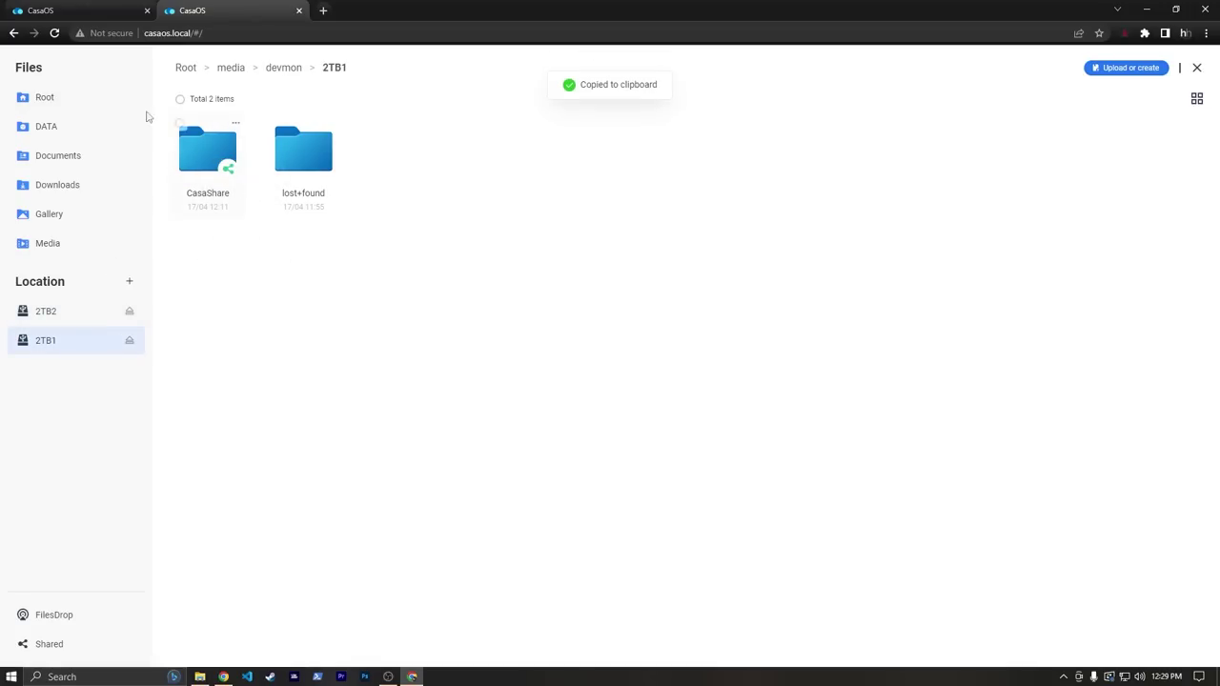
{"action": "left_click", "coordinate": [39, 12]}
{"action": "left_click", "coordinate": [437, 411]}
{"action": "key", "text": "ctrl+v"}
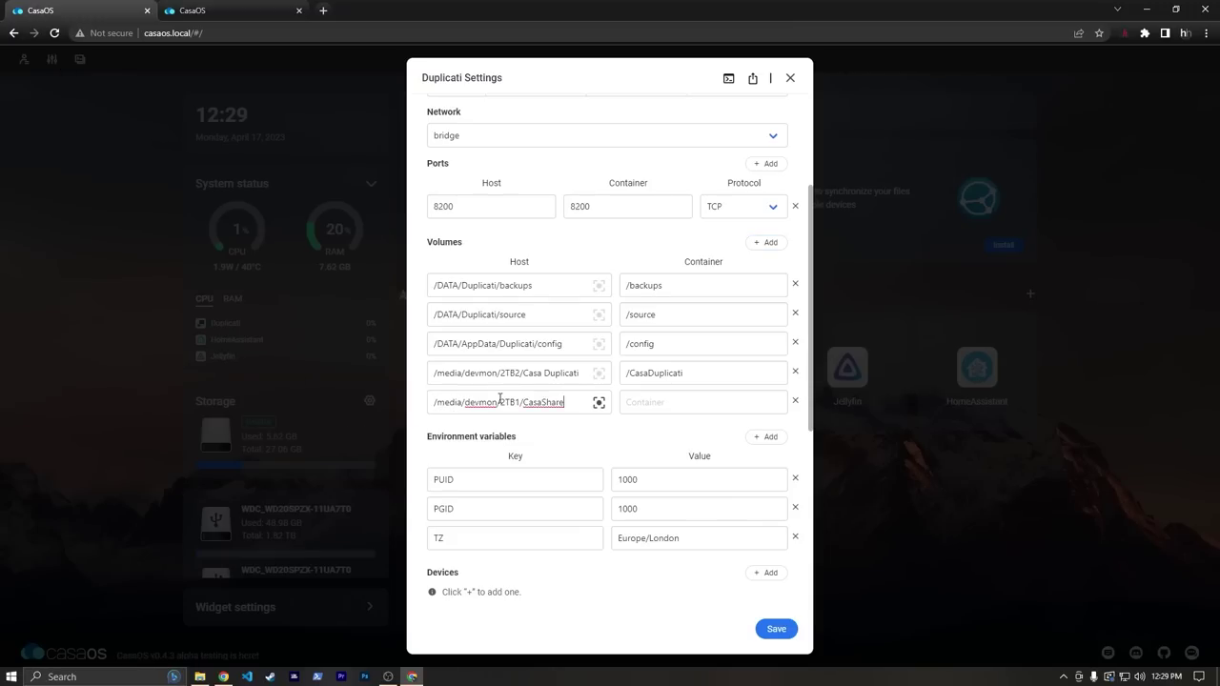
{"action": "left_click", "coordinate": [666, 405]}
{"action": "type", "text": "/CasaShare"}
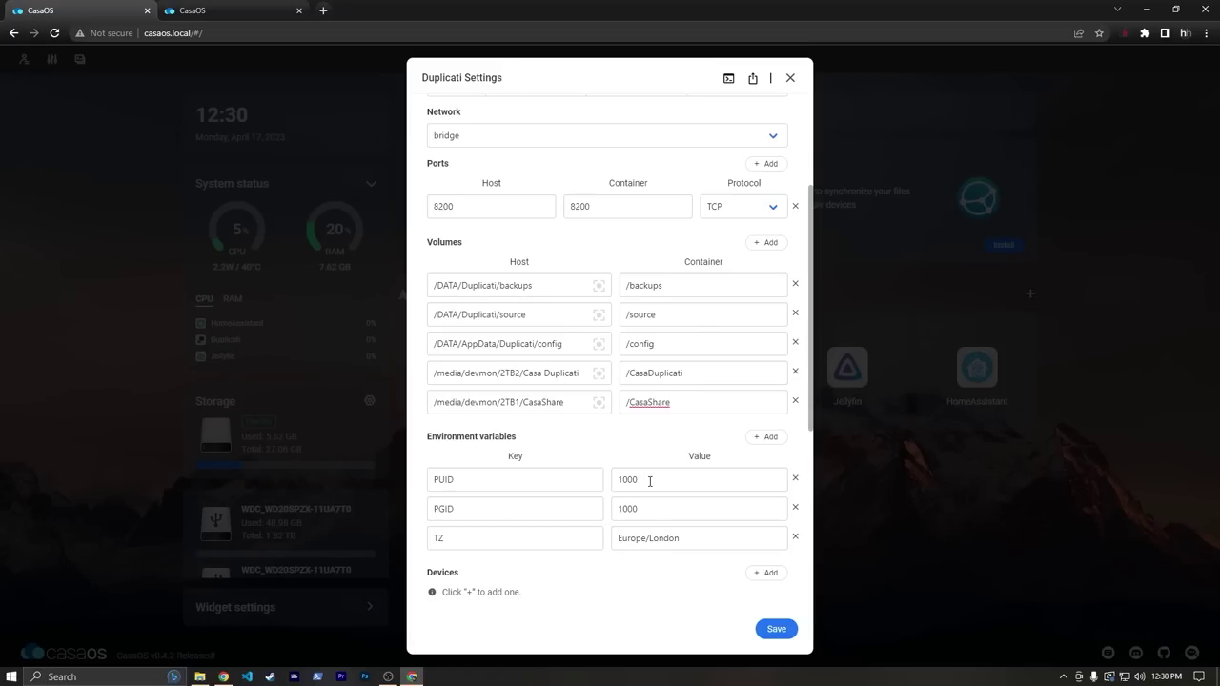
Replace the PUID and PGID values 1000 with 0
{"action": "left_click_drag", "start_coordinate": [650, 480], "coordinate": [615, 479]}
{"action": "left_click", "coordinate": [644, 481]}
{"action": "left_click_drag", "start_coordinate": [650, 480], "coordinate": [614, 478]}
{"action": "type", "text": "0"}
{"action": "double_click", "coordinate": [633, 509]}
{"action": "type", "text": "0"}
Change TZ from Europe/London to America/Chicago and save the Duplicati settings
{"action": "triple_click", "coordinate": [688, 539]}
{"action": "type", "text": "America/Chi"}
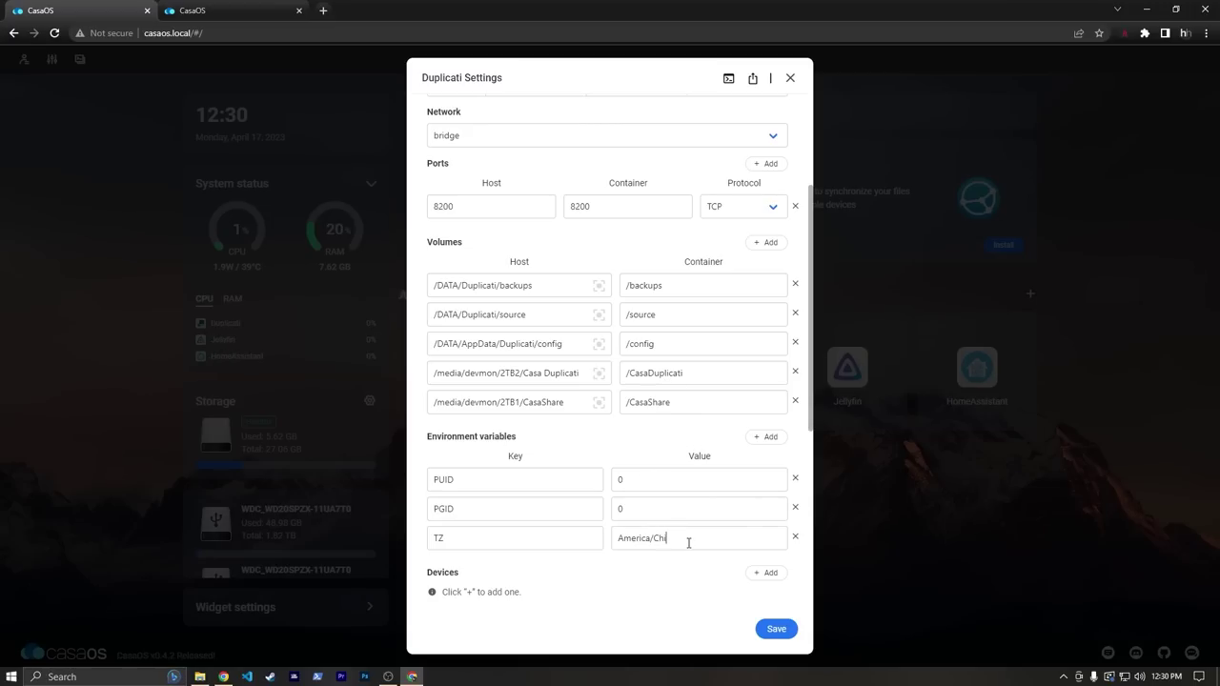
{"action": "type", "text": "cago"}
{"action": "left_click", "coordinate": [780, 630]}
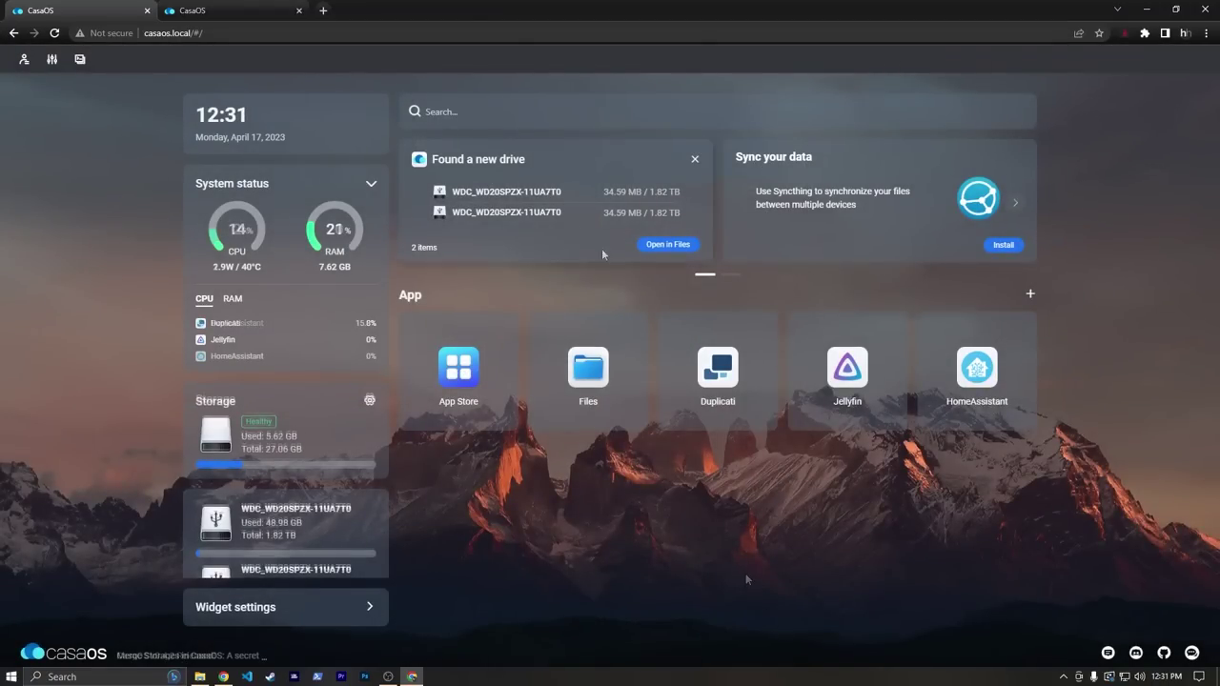
Launch Duplicati's web UI, decline a password for single-account use, and start Add backup
{"action": "left_click", "coordinate": [720, 376]}
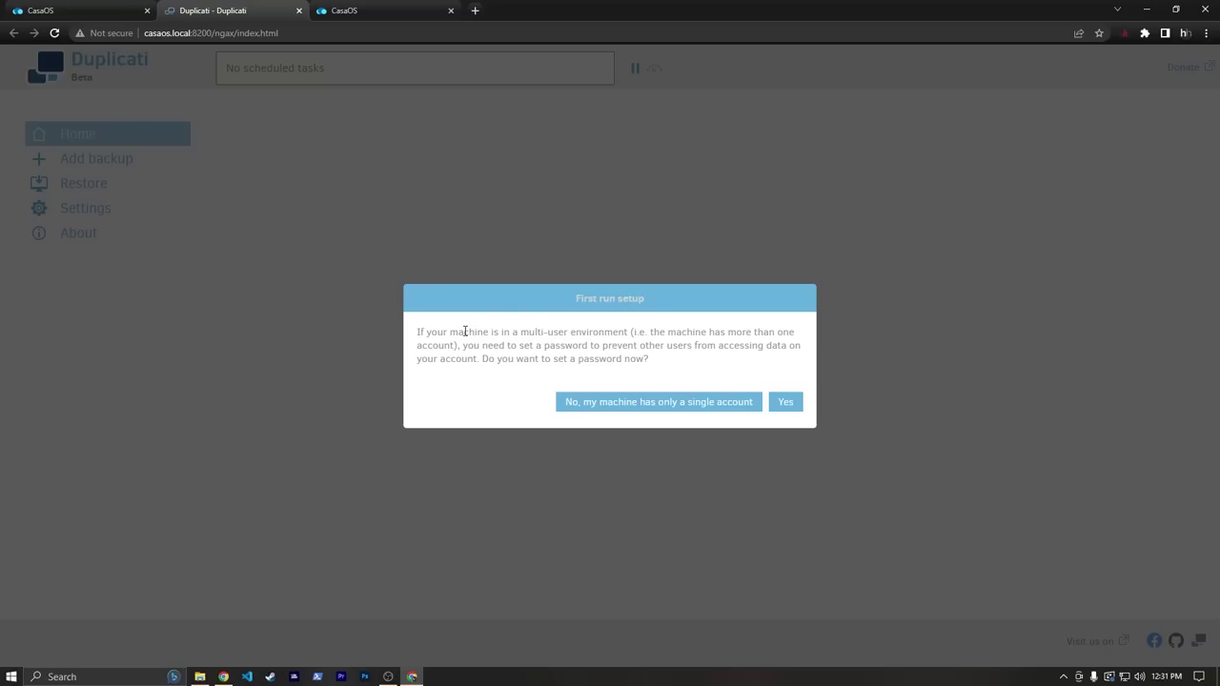
{"action": "left_click", "coordinate": [646, 405]}
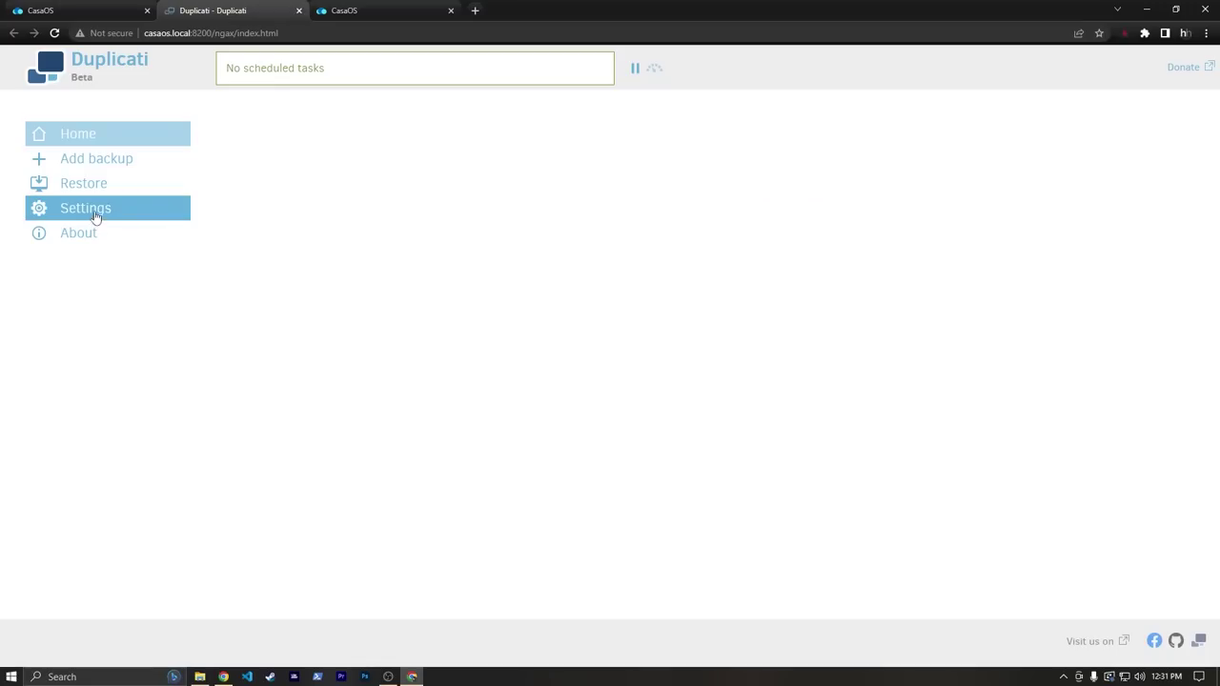
{"action": "left_click", "coordinate": [96, 211]}
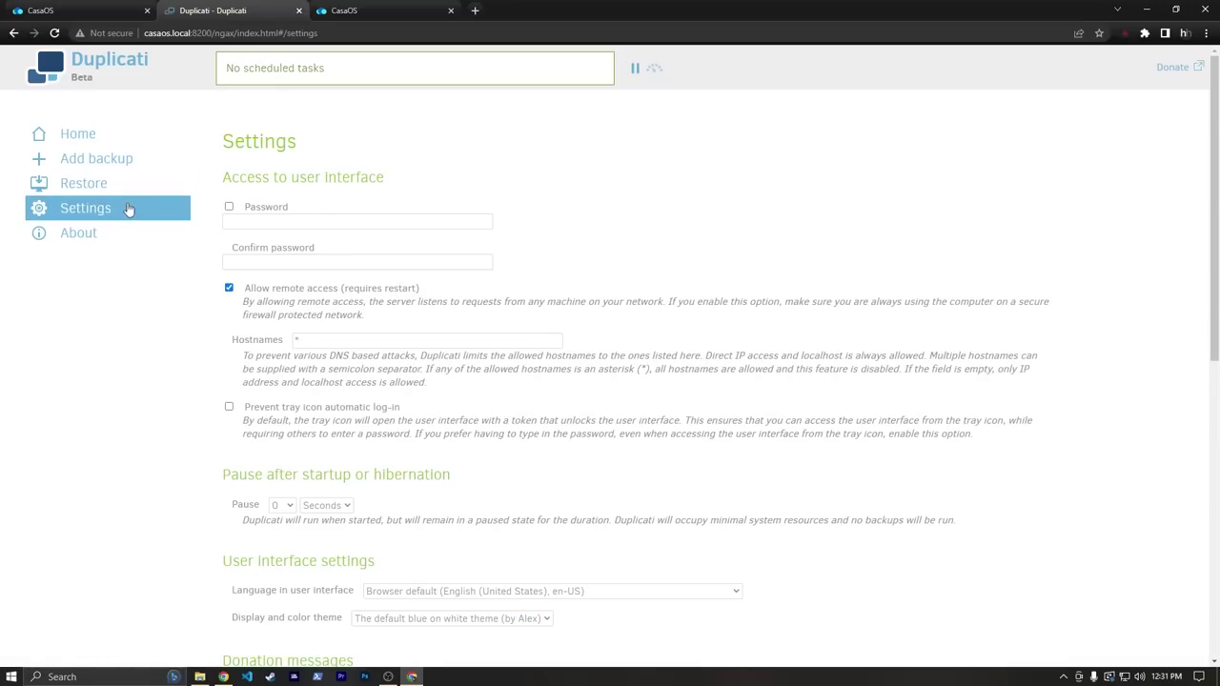
{"action": "left_click", "coordinate": [103, 141]}
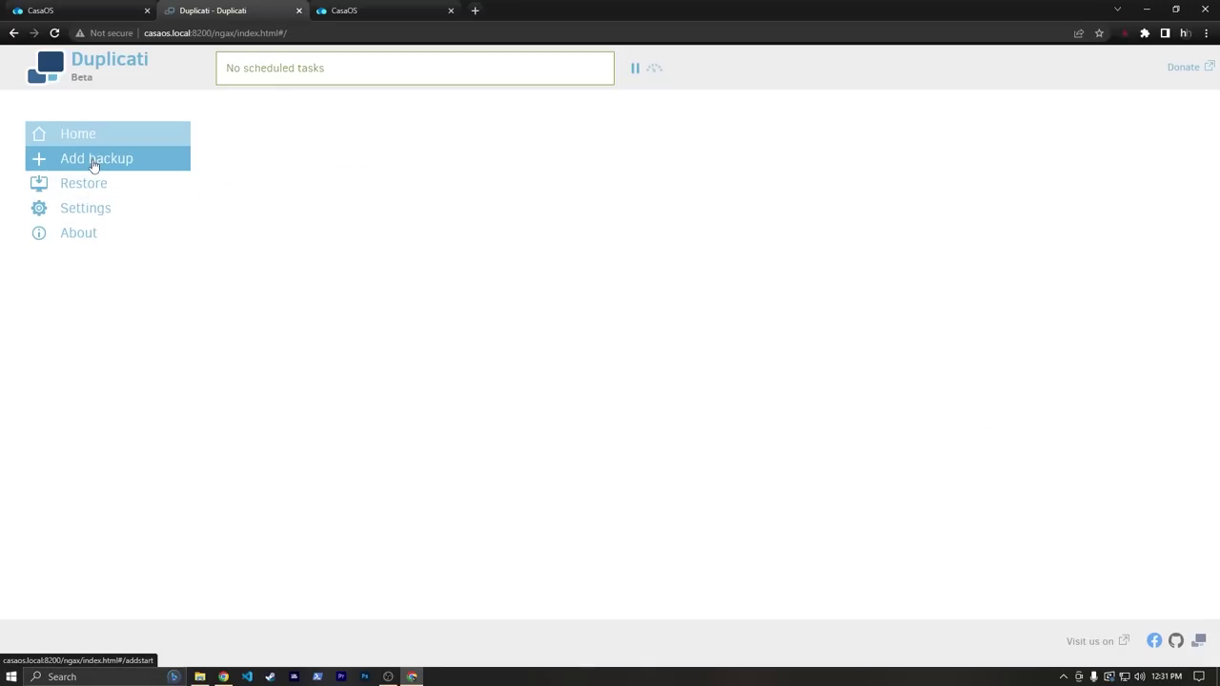
{"action": "left_click", "coordinate": [95, 160]}
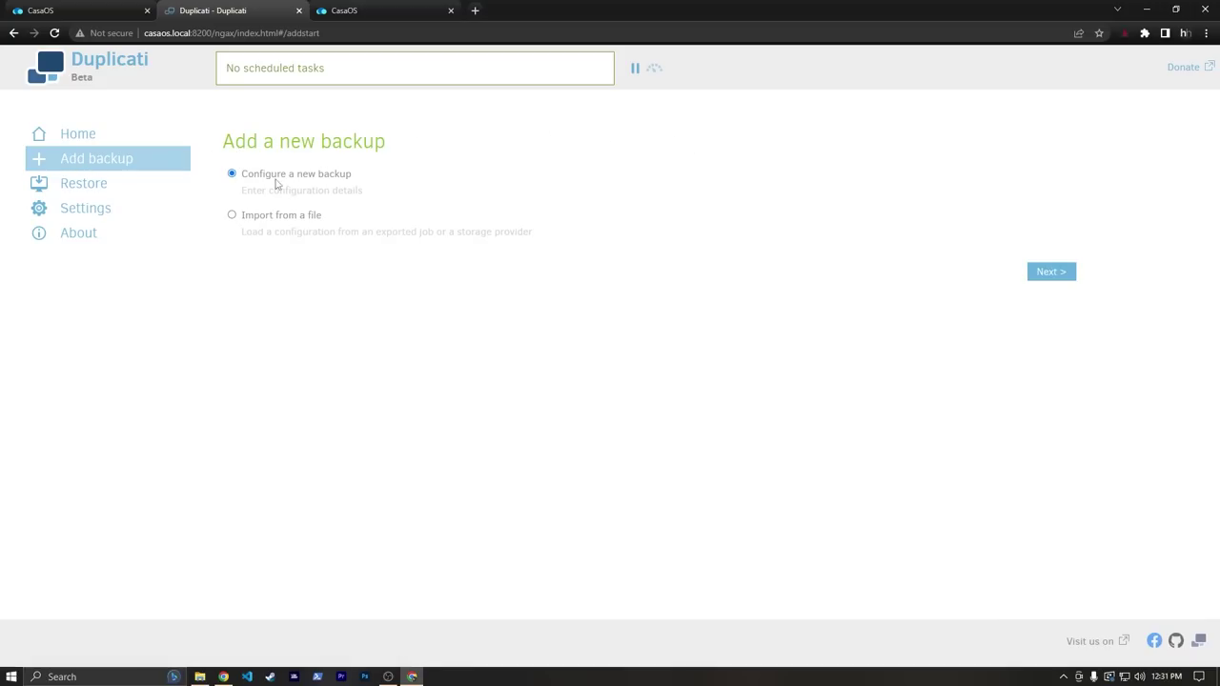
Name the new backup 'Casa-Local', choose No encryption, and continue to the destination step
{"action": "left_click", "coordinate": [1051, 271]}
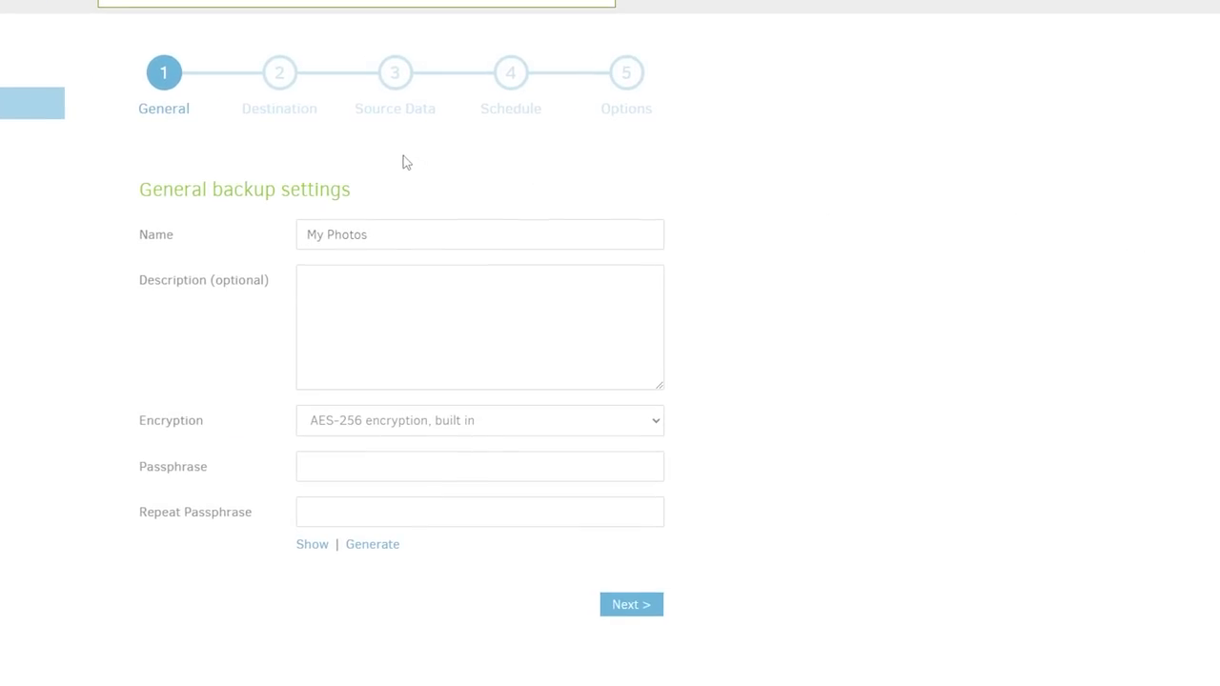
{"action": "left_click", "coordinate": [362, 226]}
{"action": "type", "text": "Casa-"}
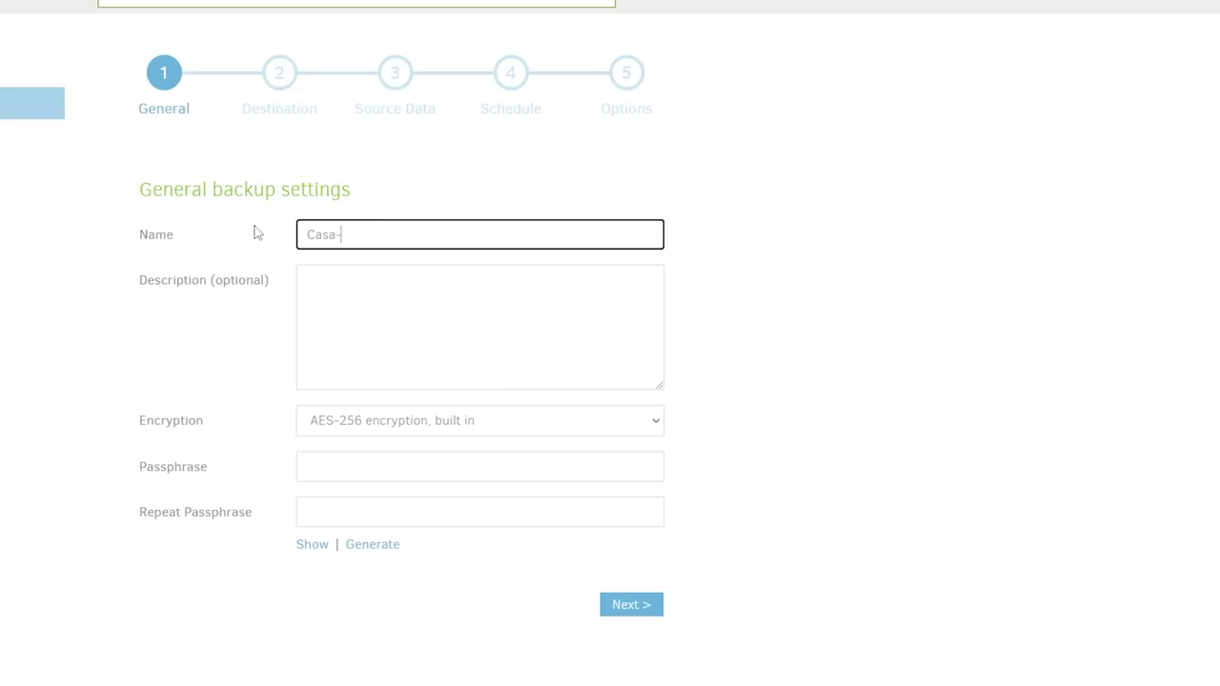
{"action": "type", "text": "Local"}
{"action": "left_click", "coordinate": [405, 419]}
{"action": "key", "text": "Up"}
{"action": "key", "text": "Return"}
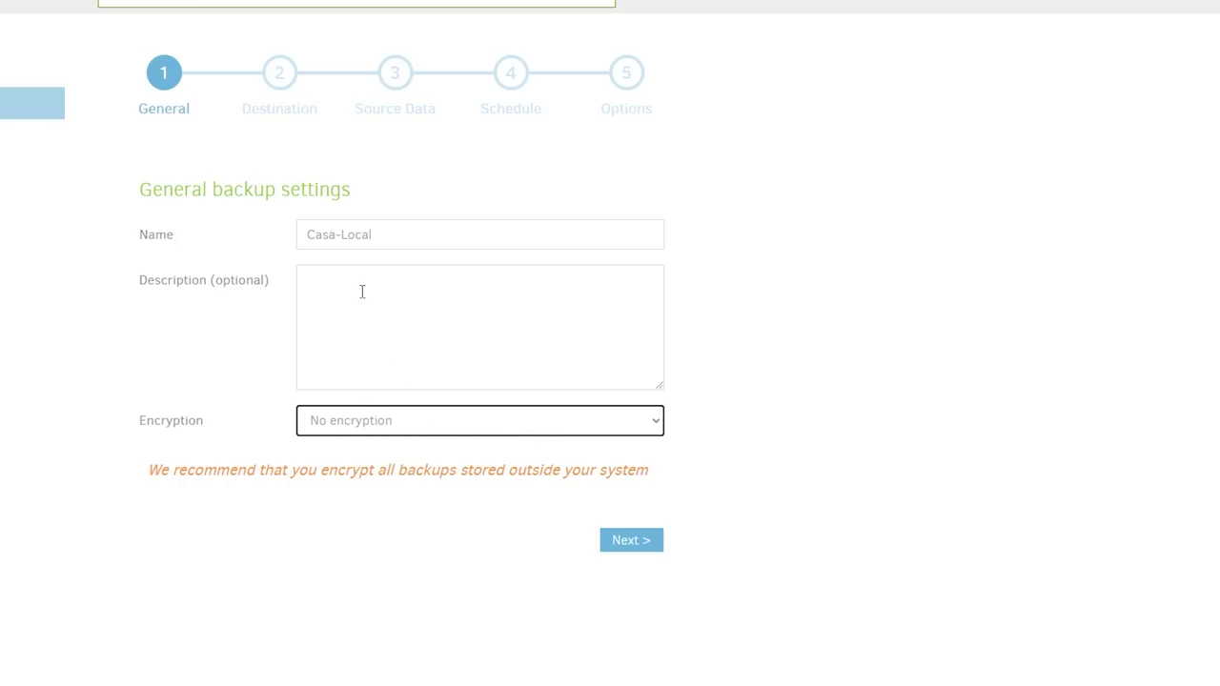
{"action": "left_click", "coordinate": [642, 541]}
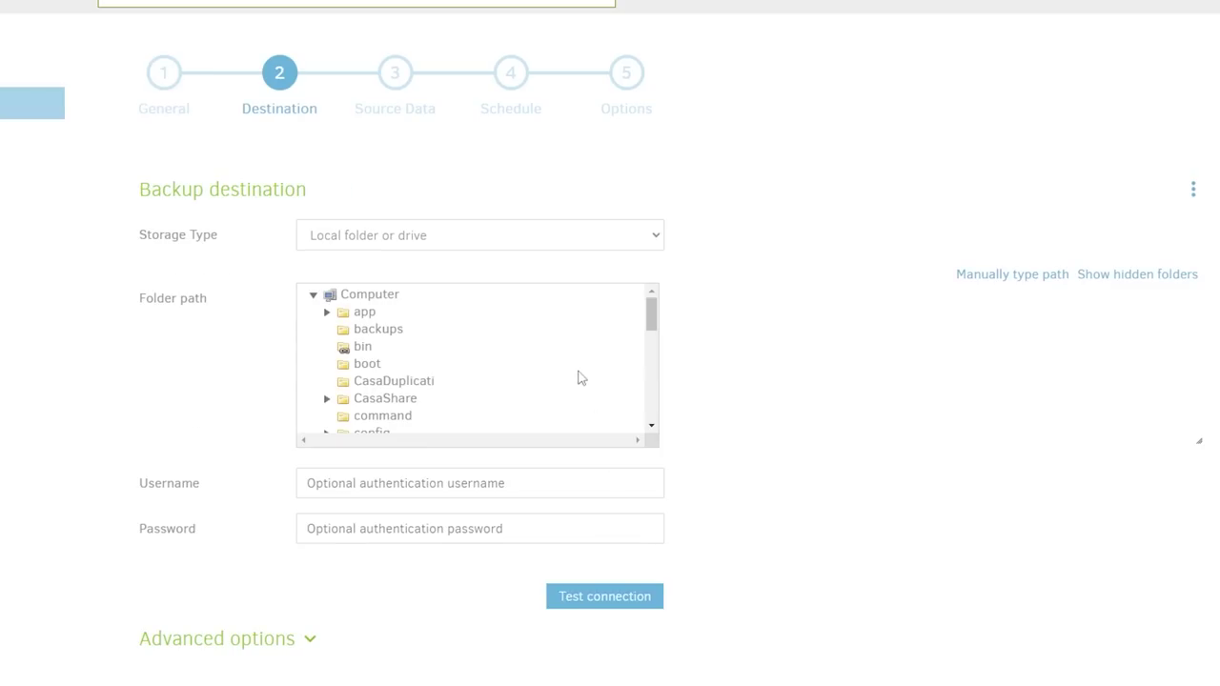
Set the backup destination folder path to /CasaDuplicati/
{"action": "left_click_drag", "start_coordinate": [652, 314], "coordinate": [653, 330]}
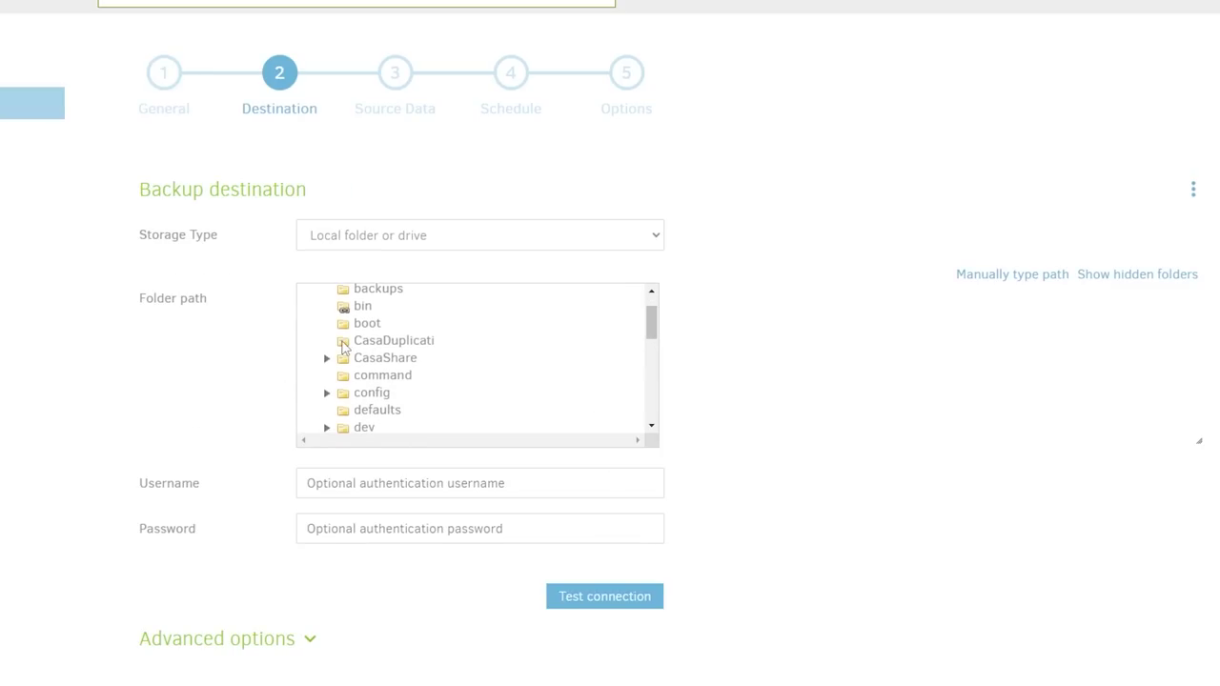
{"action": "left_click", "coordinate": [389, 345]}
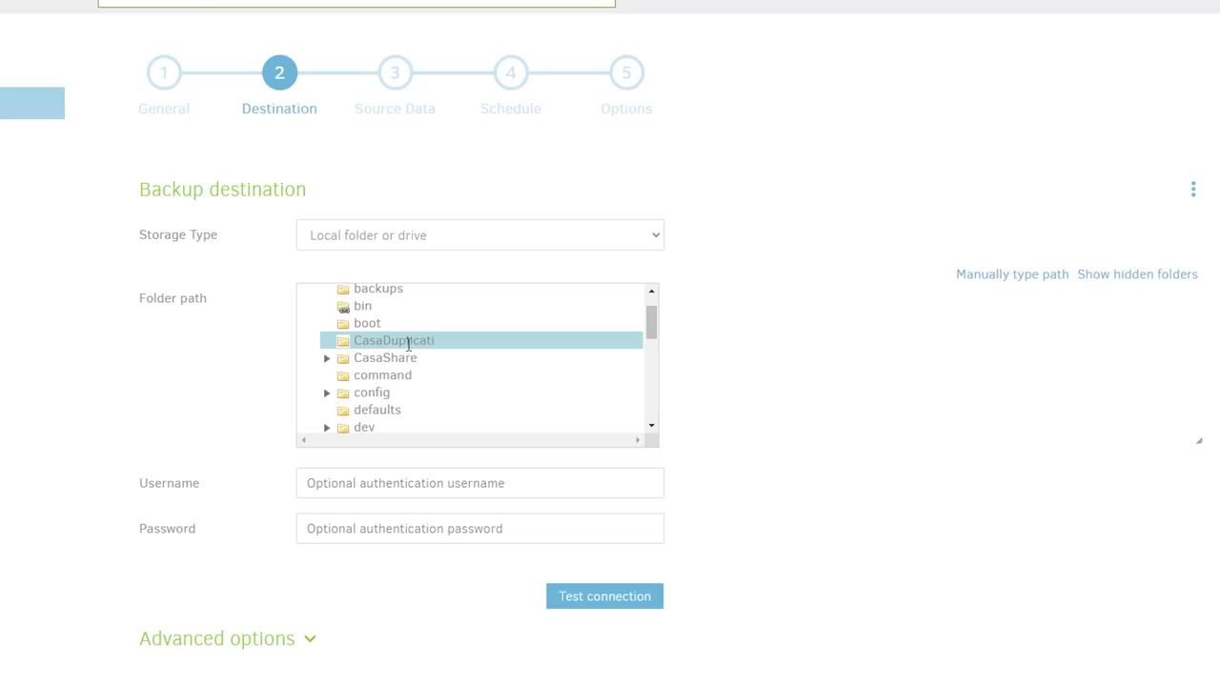
{"action": "left_click", "coordinate": [985, 275]}
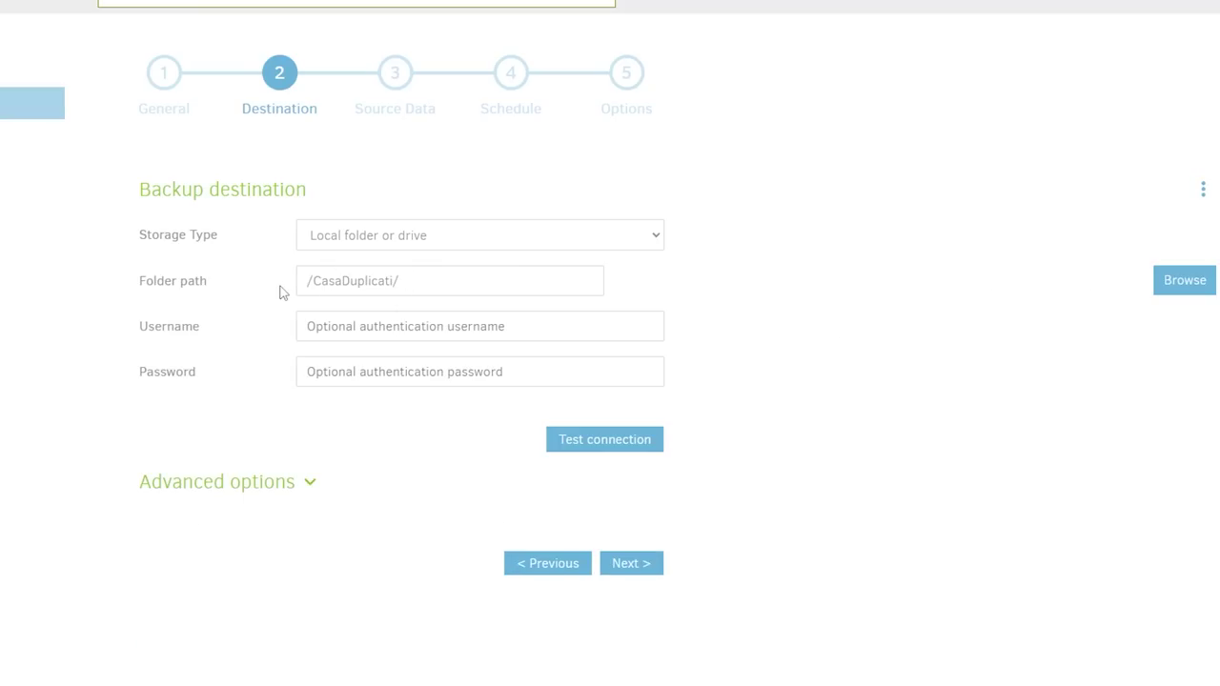
{"action": "left_click", "coordinate": [372, 330]}
{"action": "left_click", "coordinate": [377, 370]}
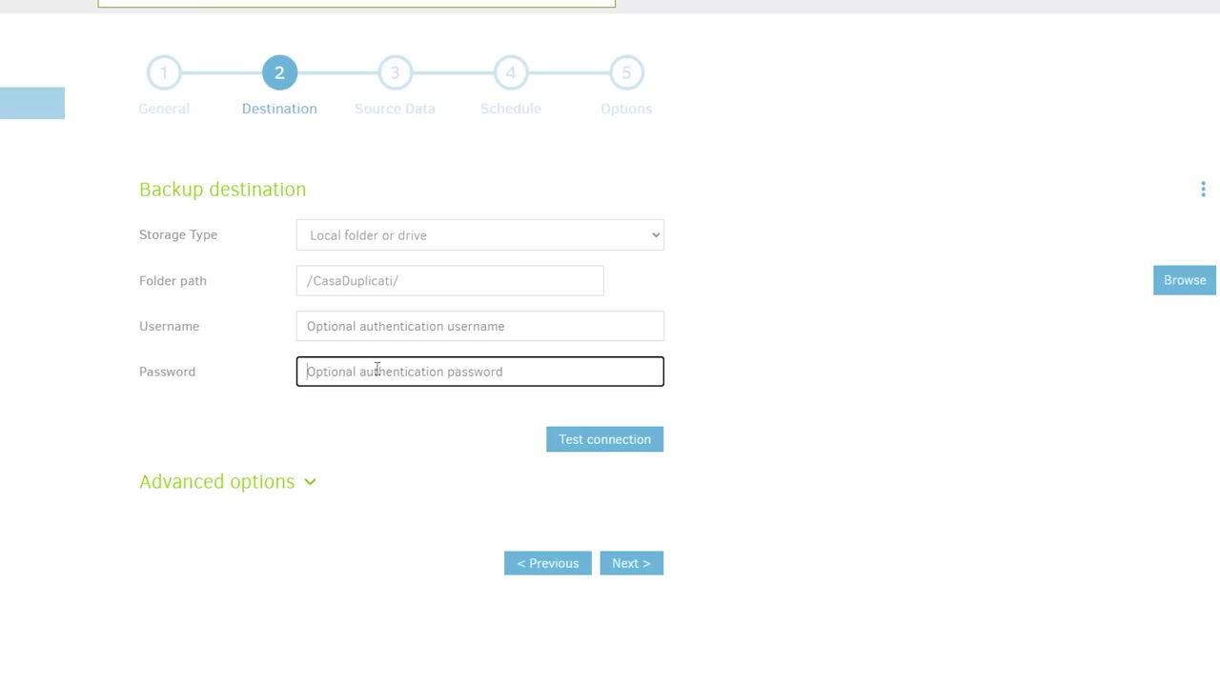
{"action": "left_click", "coordinate": [373, 419]}
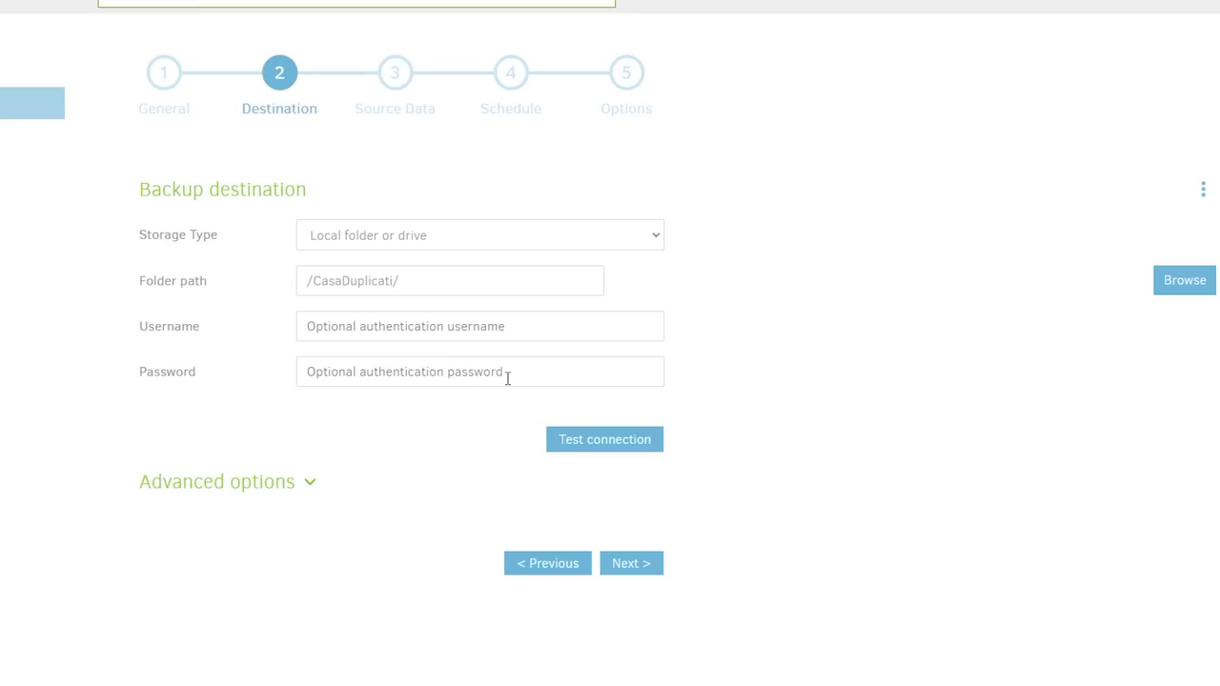
Test the connection to /CasaDuplicati/ successfully and continue to Source Data
{"action": "left_click", "coordinate": [580, 438]}
{"action": "left_click", "coordinate": [699, 404]}
{"action": "left_click", "coordinate": [635, 562]}
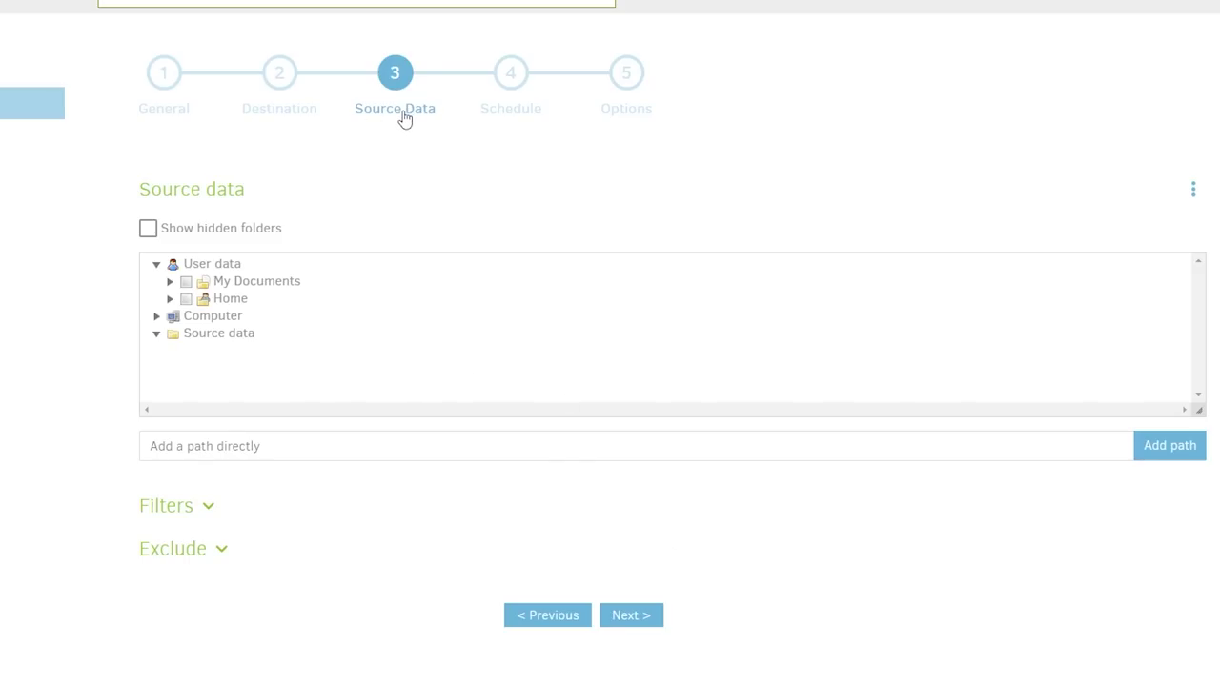
Expand Computer > CasaShare and tick only PSU Site Short - Mixed.mp4 as source data
{"action": "left_click", "coordinate": [157, 315]}
{"action": "scroll", "coordinate": [283, 330], "scroll_direction": "down", "scroll_amount": 3}
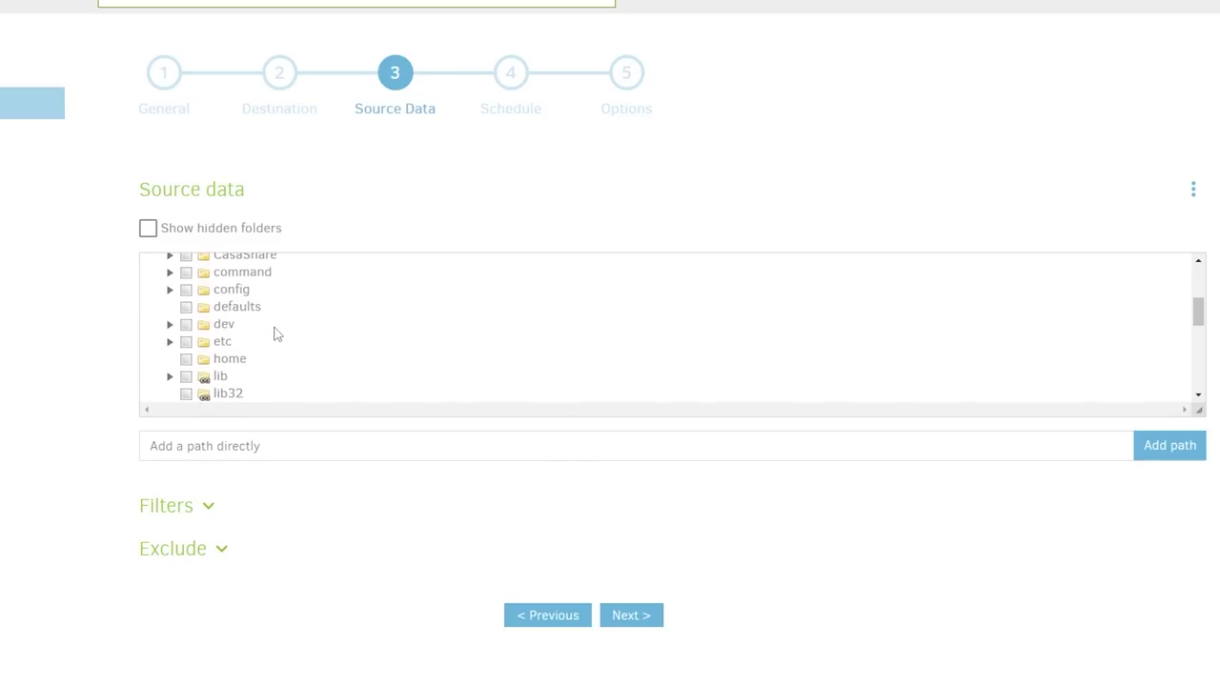
{"action": "scroll", "coordinate": [267, 341], "scroll_direction": "up", "scroll_amount": 2}
{"action": "left_click", "coordinate": [169, 339]}
{"action": "scroll", "coordinate": [308, 324], "scroll_direction": "down", "scroll_amount": 2}
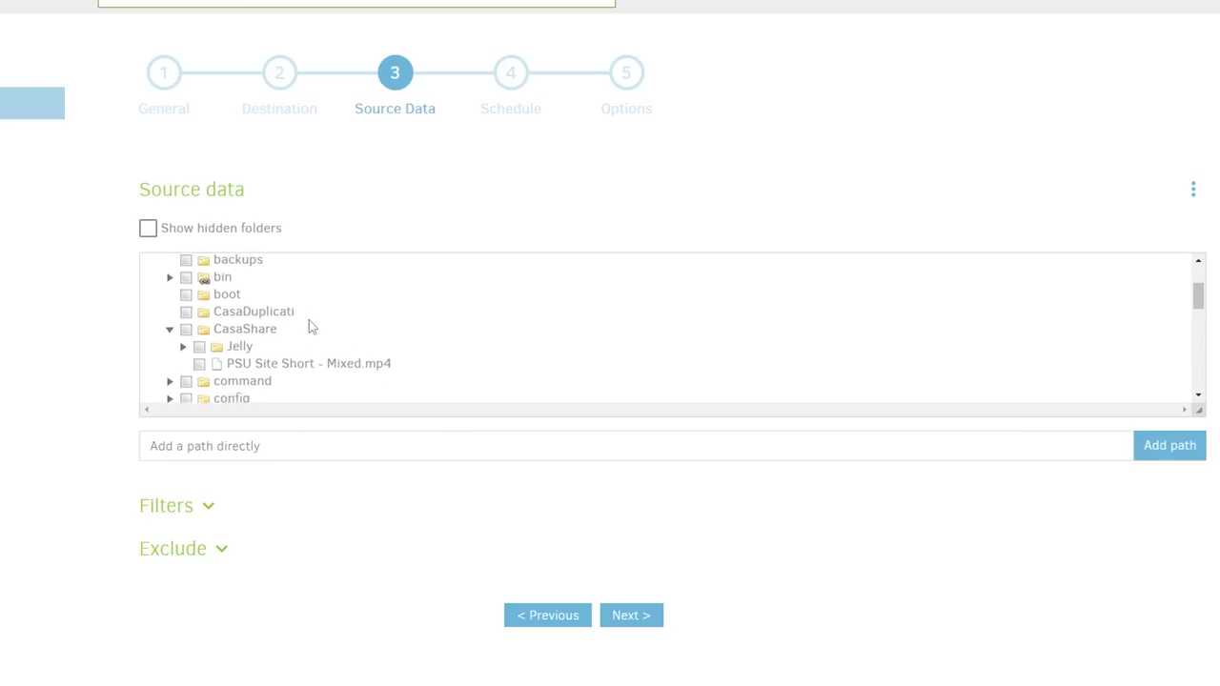
{"action": "scroll", "coordinate": [308, 324], "scroll_direction": "up", "scroll_amount": 2}
{"action": "left_click", "coordinate": [186, 339]}
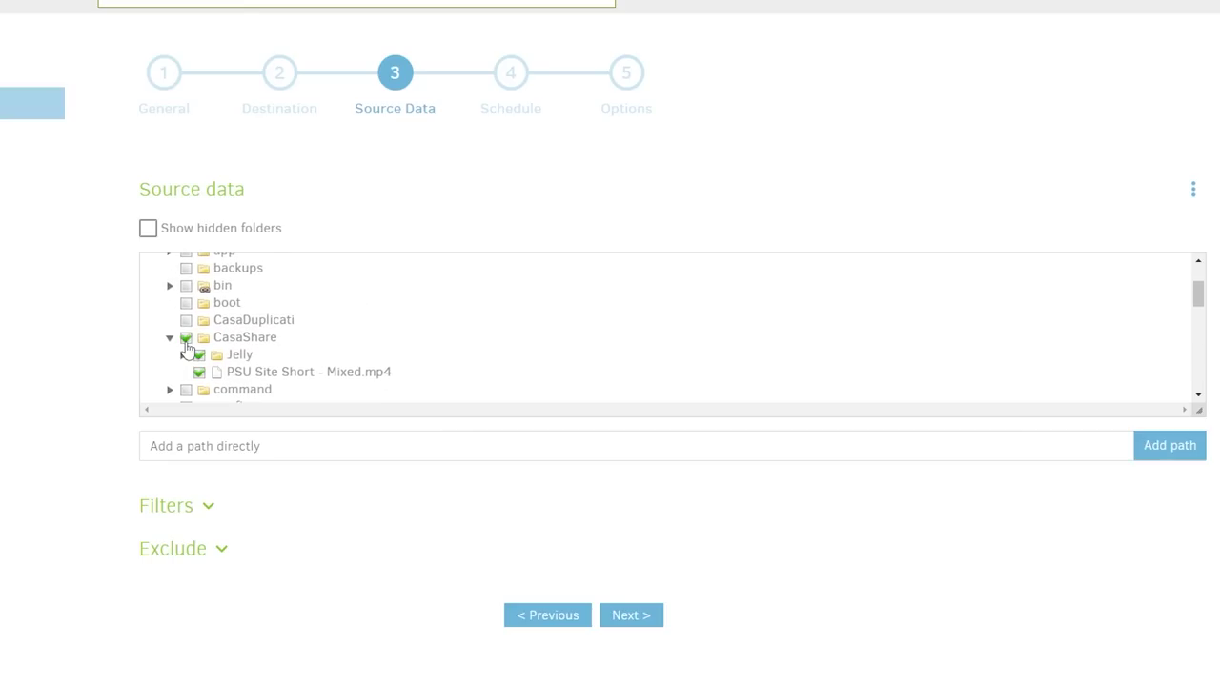
{"action": "left_click", "coordinate": [186, 339]}
{"action": "left_click", "coordinate": [199, 372]}
Set the Casa-Local schedule to run every 1 day starting at 01:00 AM
{"action": "left_click", "coordinate": [633, 617]}
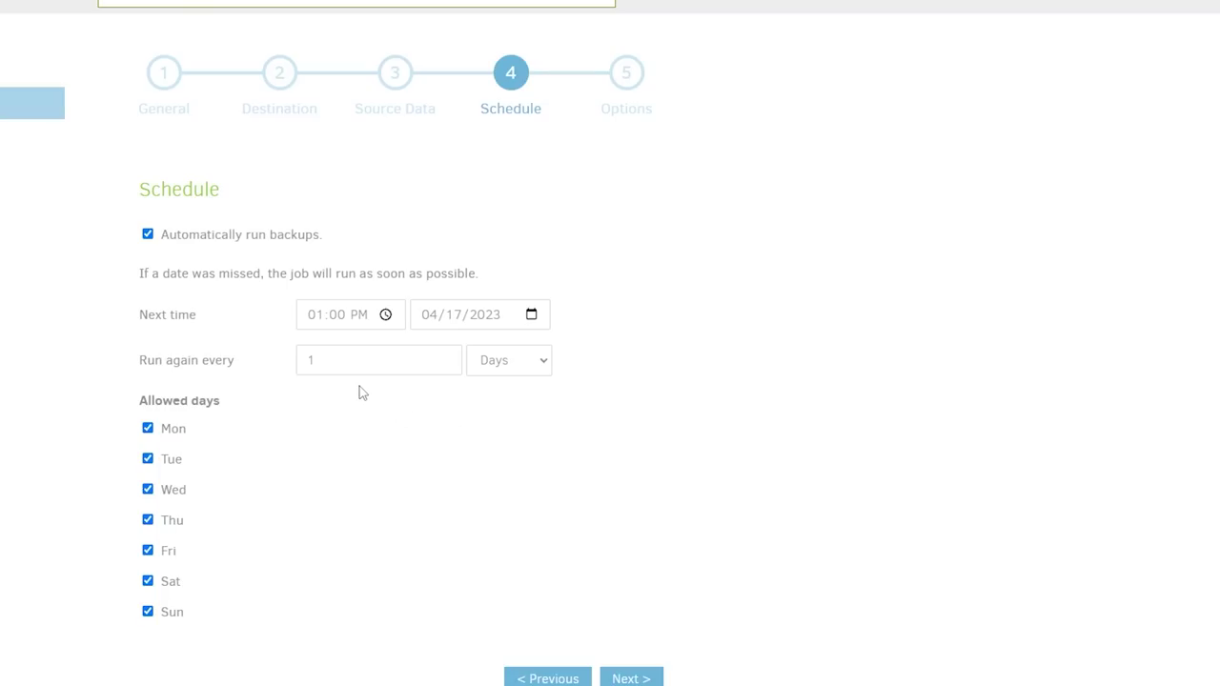
{"action": "left_click", "coordinate": [339, 318]}
{"action": "left_click", "coordinate": [362, 318]}
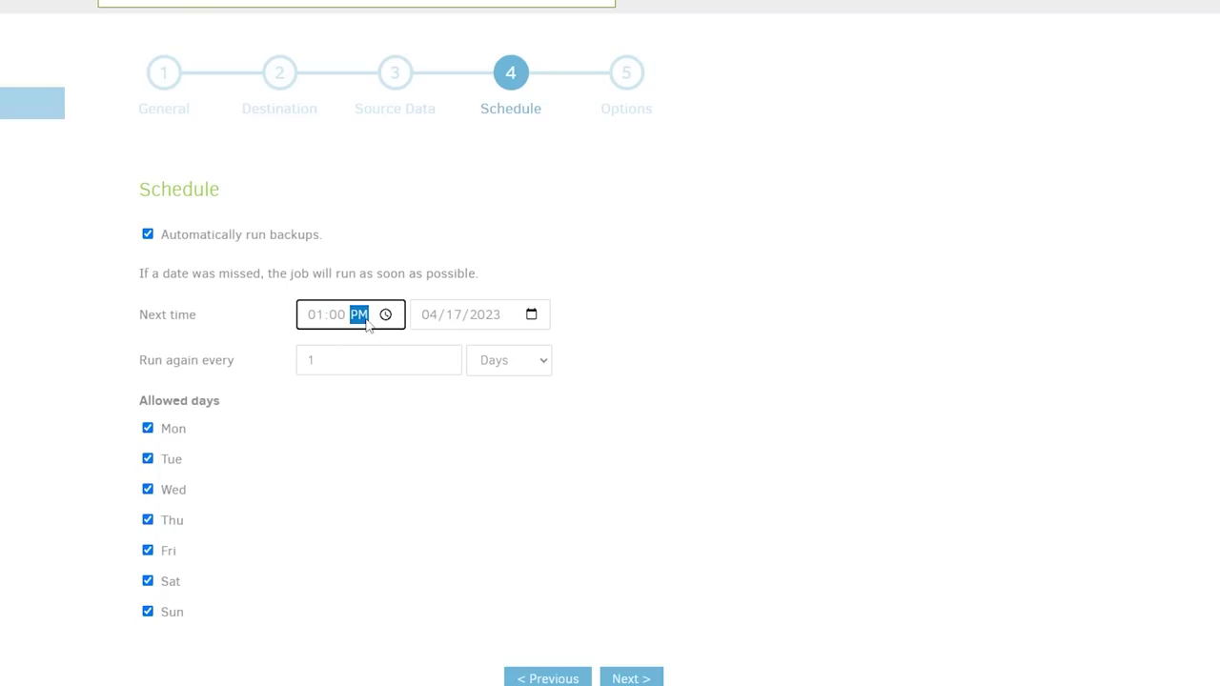
{"action": "left_click", "coordinate": [385, 314]}
{"action": "left_click", "coordinate": [411, 377]}
{"action": "left_click", "coordinate": [578, 450]}
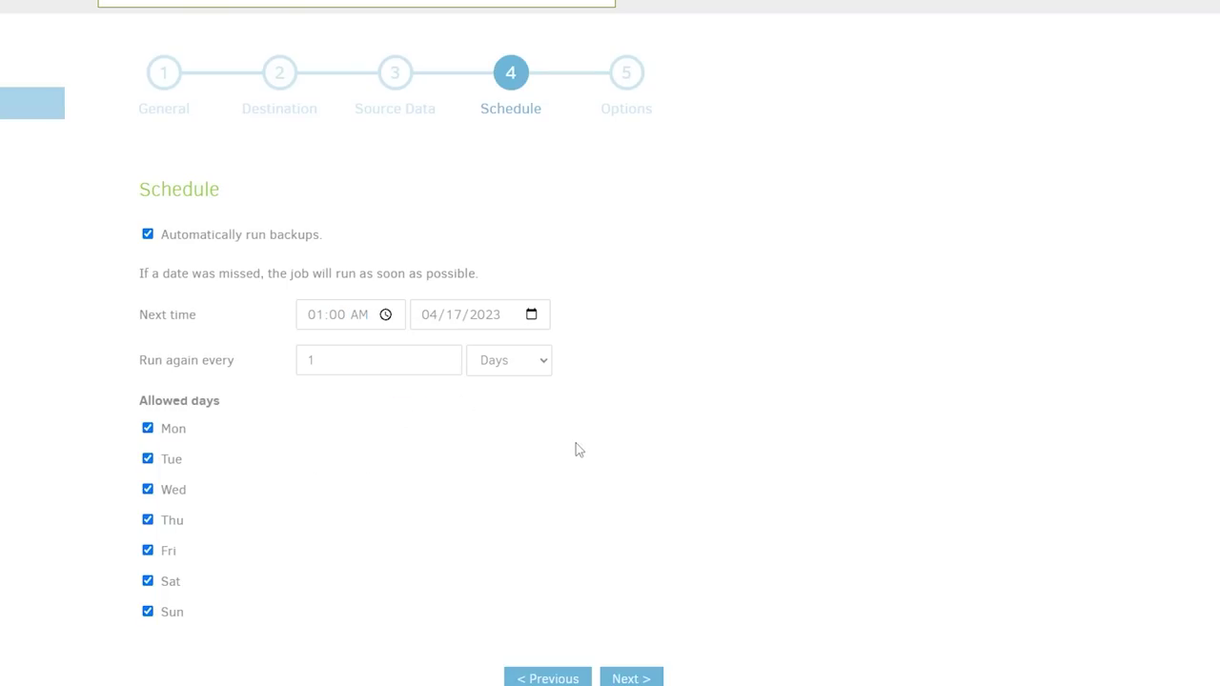
{"action": "double_click", "coordinate": [579, 450]}
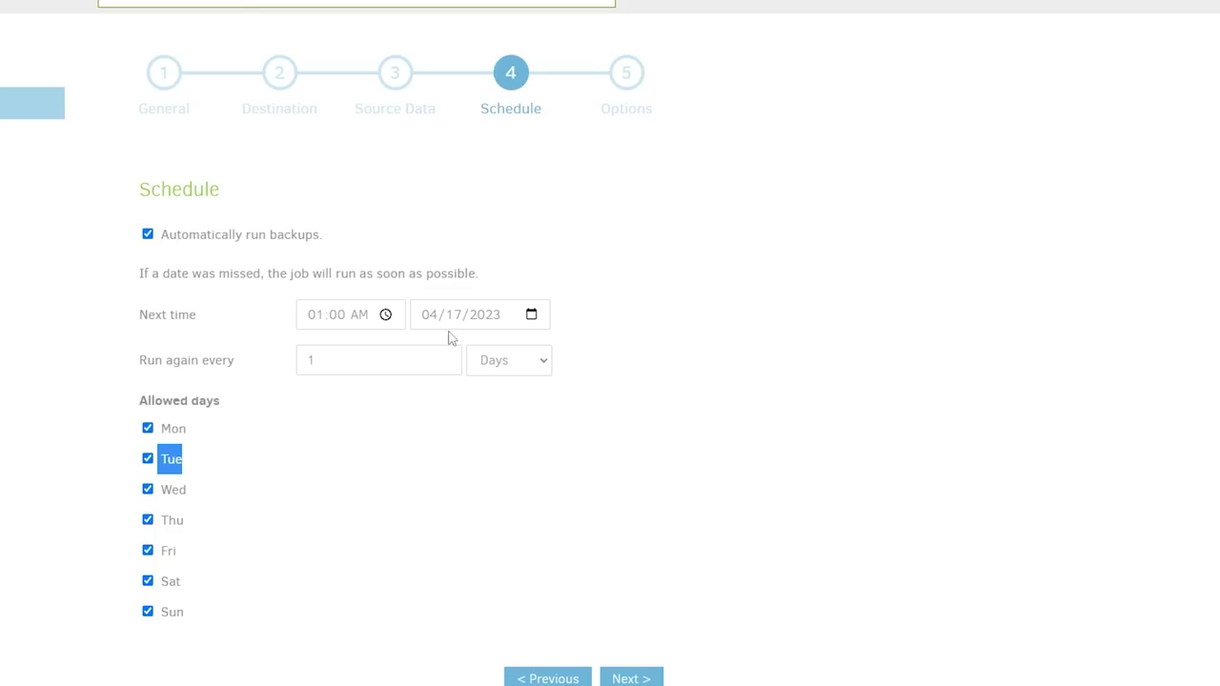
{"action": "left_click", "coordinate": [632, 678]}
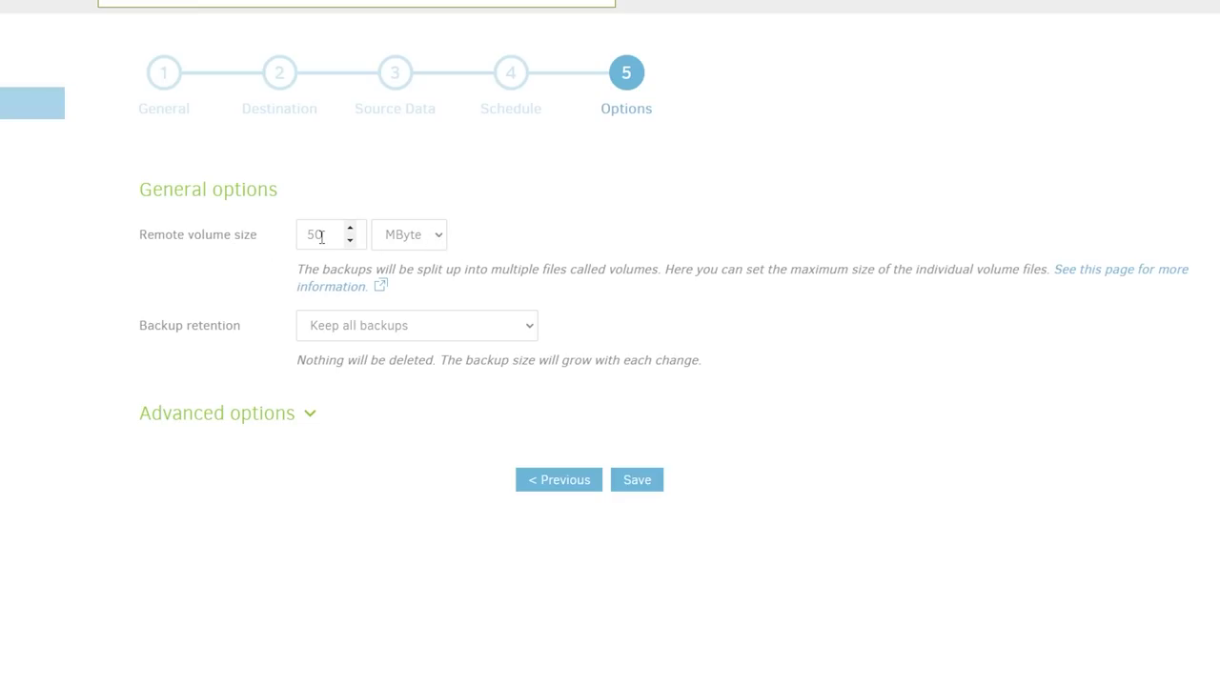
Set the remote volume size to 500 MByte
{"action": "left_click", "coordinate": [421, 235]}
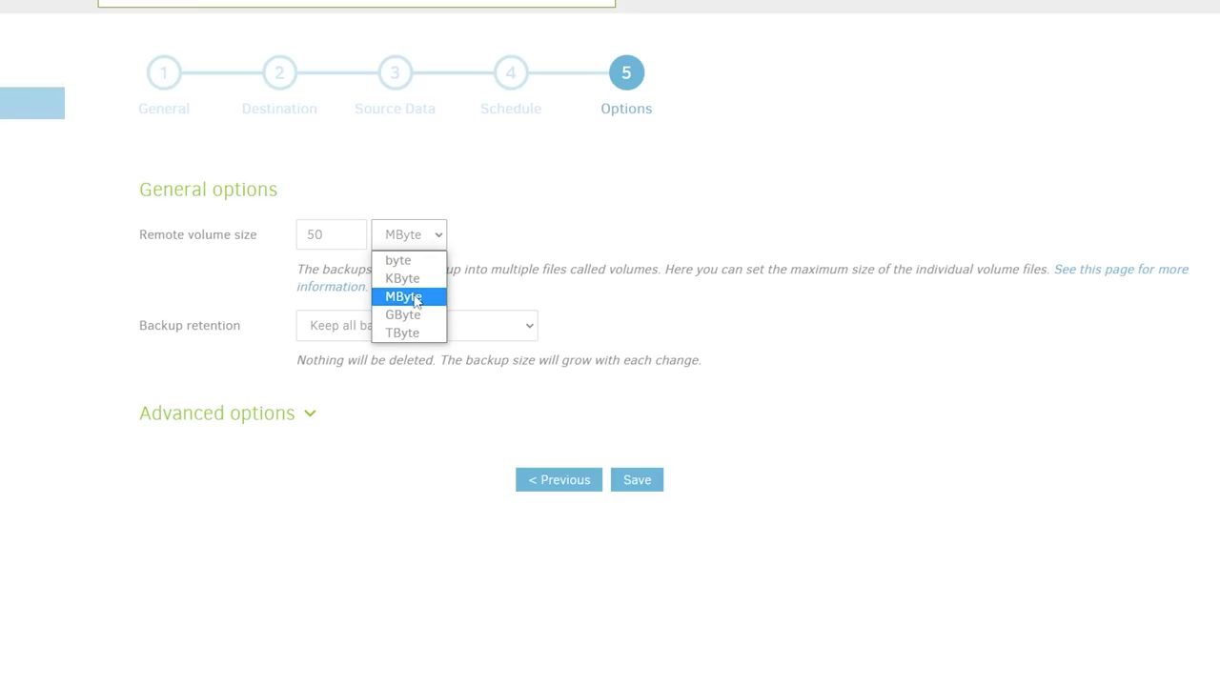
{"action": "left_click", "coordinate": [417, 298]}
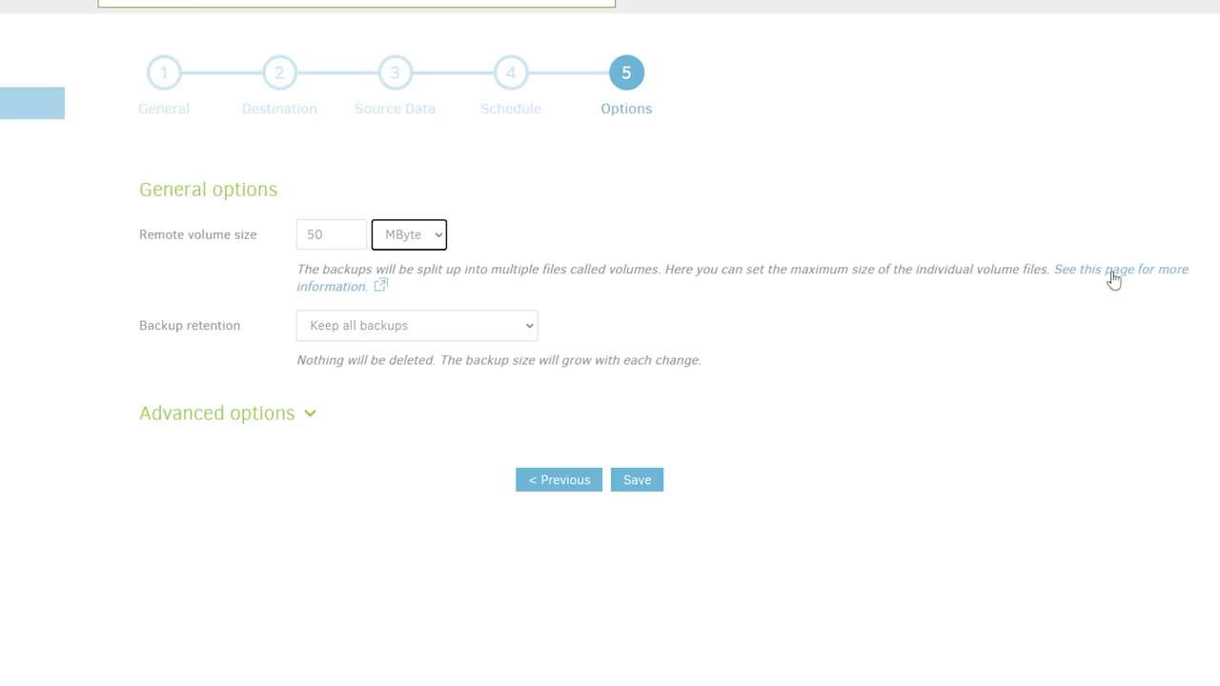
{"action": "left_click_drag", "start_coordinate": [331, 233], "coordinate": [299, 234]}
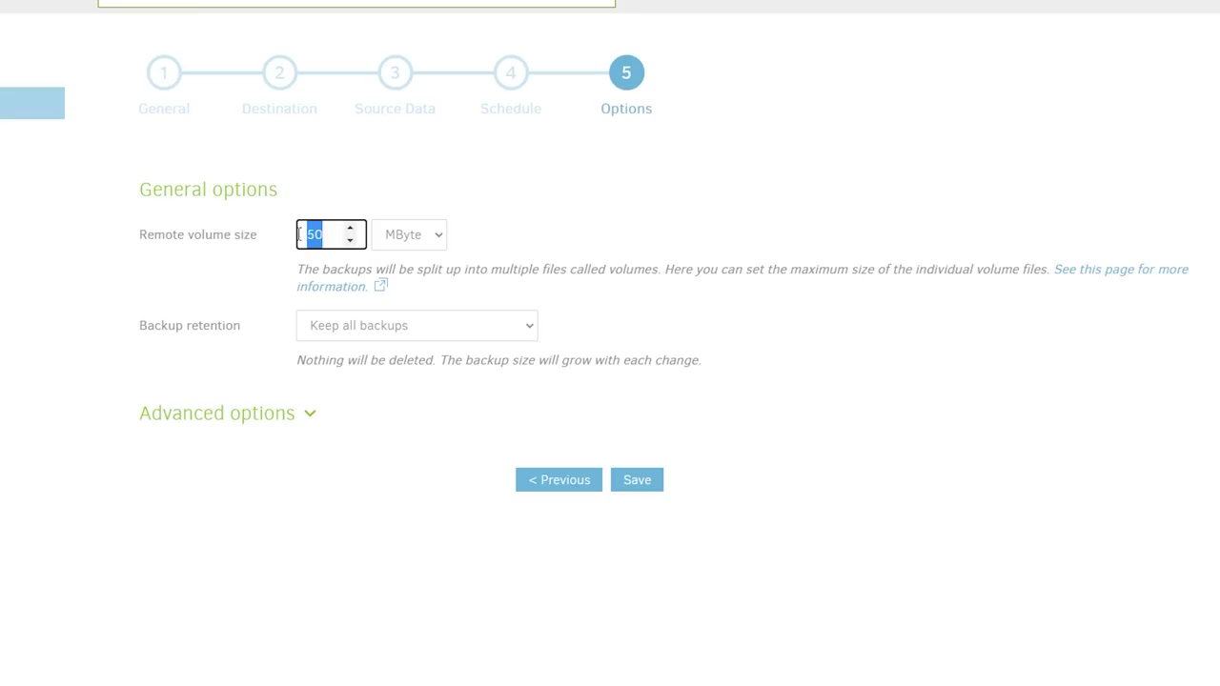
{"action": "type", "text": "500"}
{"action": "left_click", "coordinate": [607, 286]}
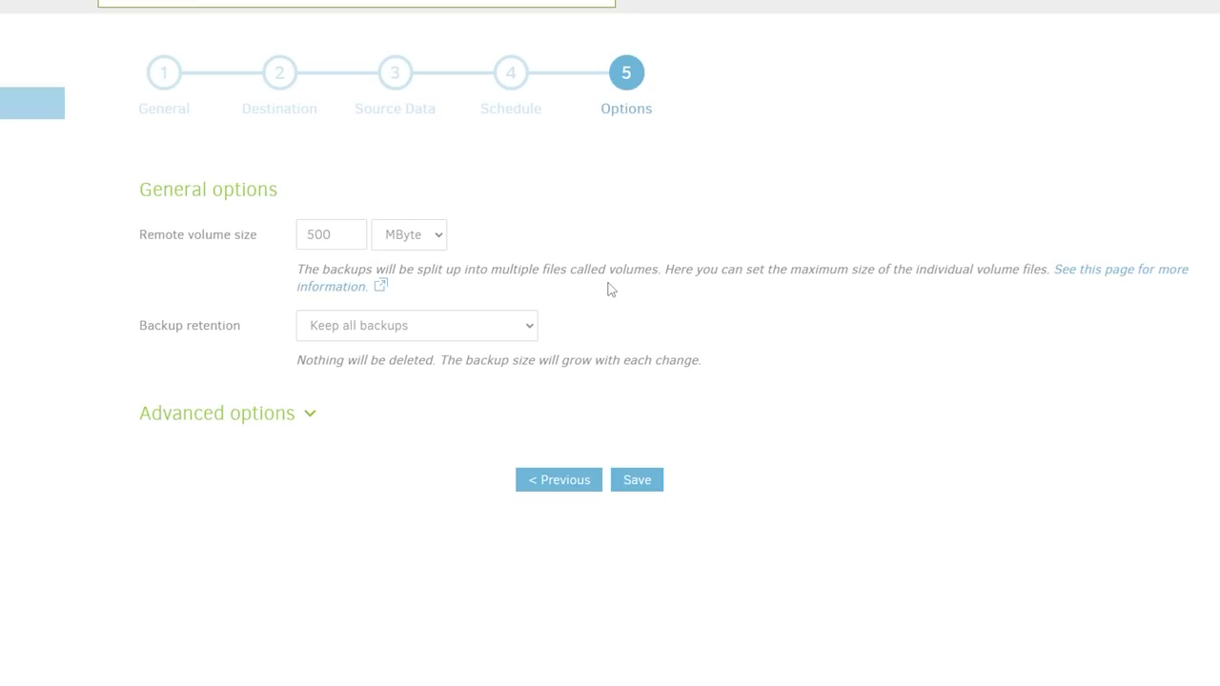
Set retention to delete backups older than 1 Months and save the Casa-Local job
{"action": "left_click", "coordinate": [513, 323]}
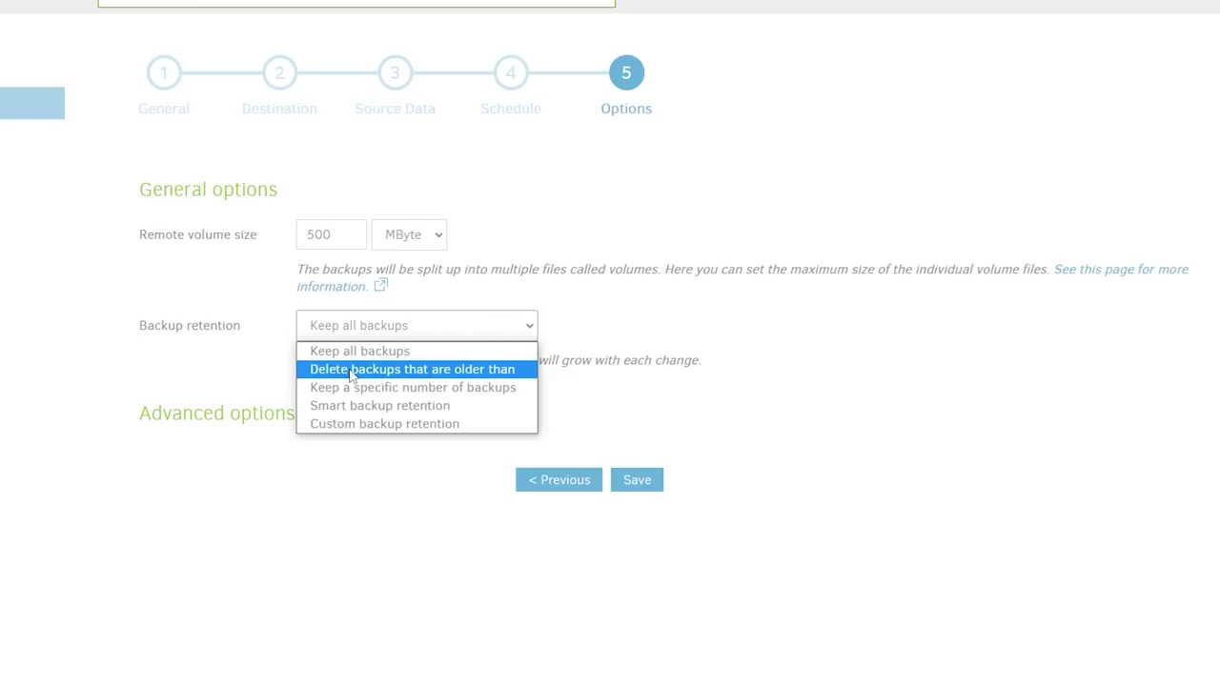
{"action": "left_click", "coordinate": [364, 372]}
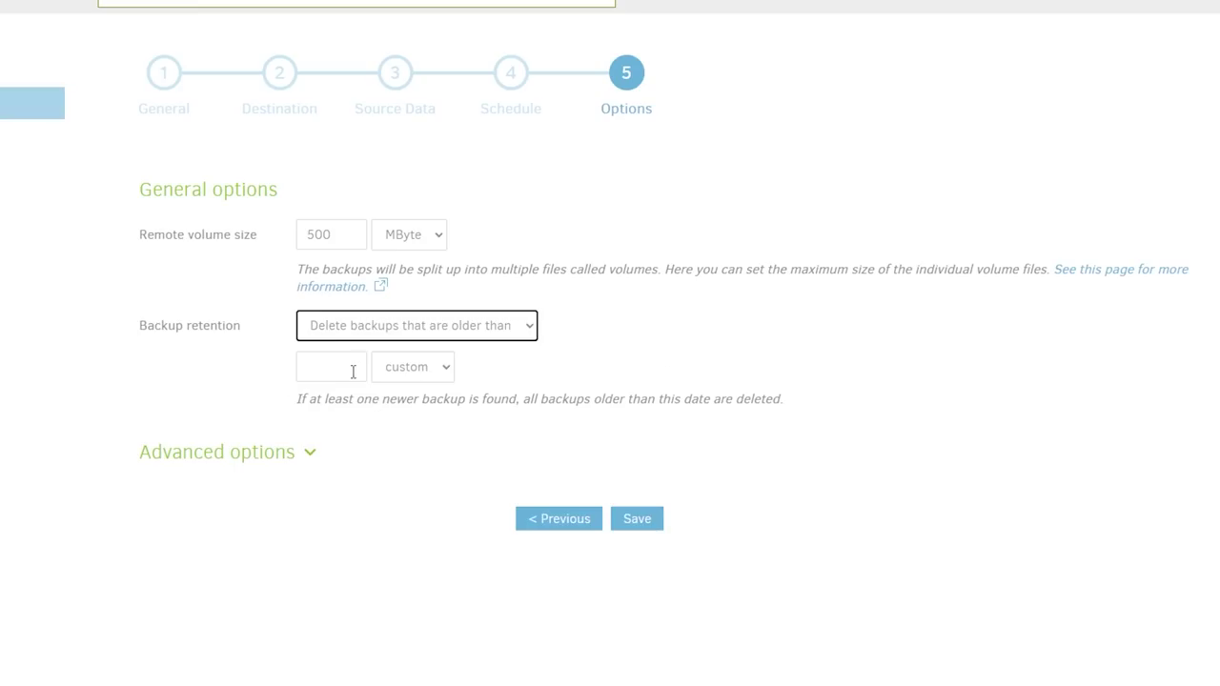
{"action": "left_click", "coordinate": [353, 372]}
{"action": "type", "text": "1"}
{"action": "left_click", "coordinate": [436, 376]}
{"action": "left_click", "coordinate": [439, 431]}
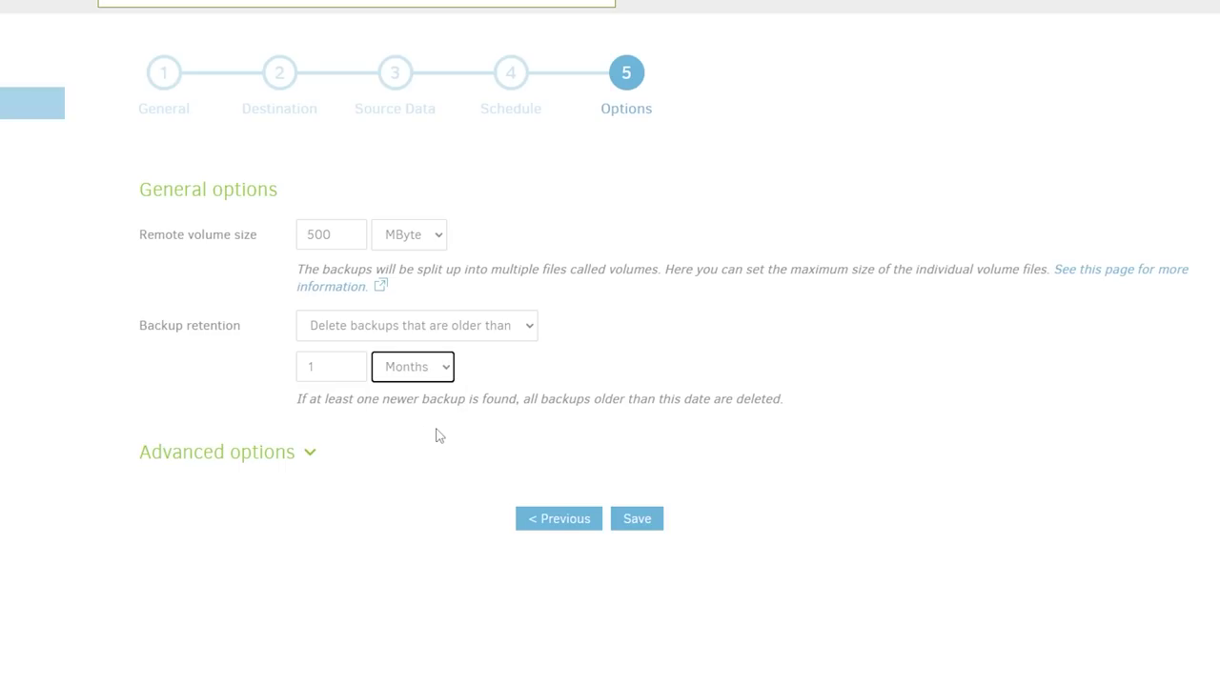
{"action": "left_click", "coordinate": [636, 518]}
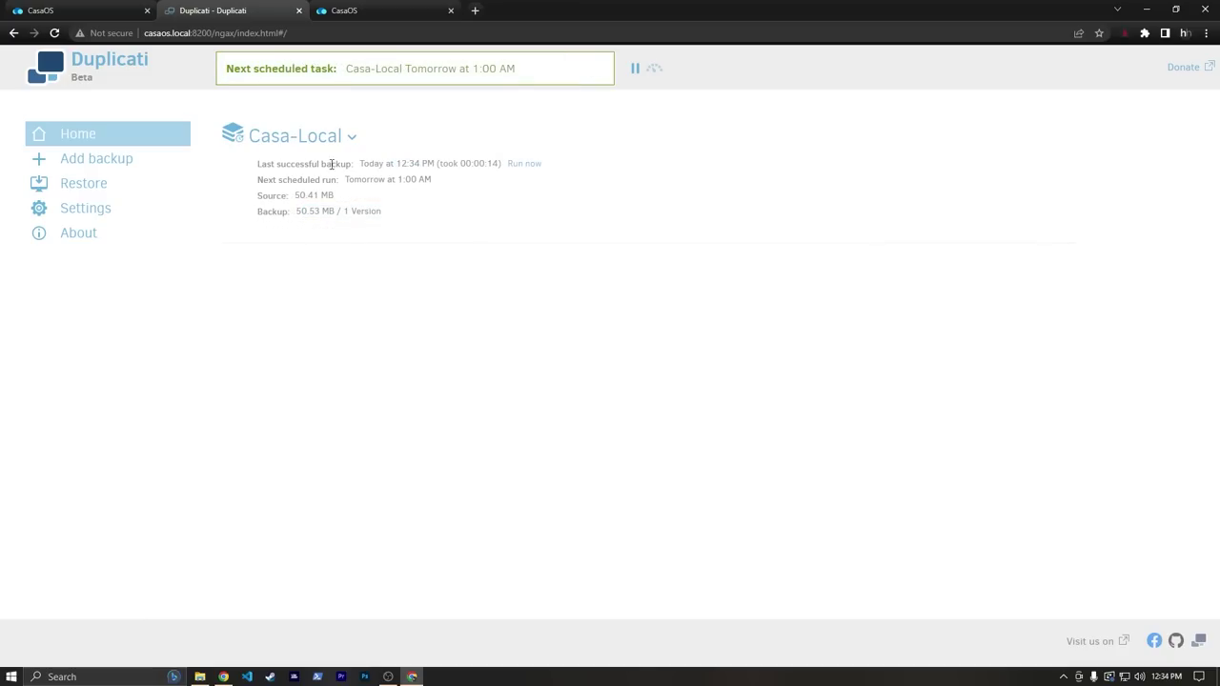
Check the backup files in 2TB2's Casa Duplicati folder, then begin a Duplicati restore
{"action": "key", "text": "ctrl+shift+Tab"}
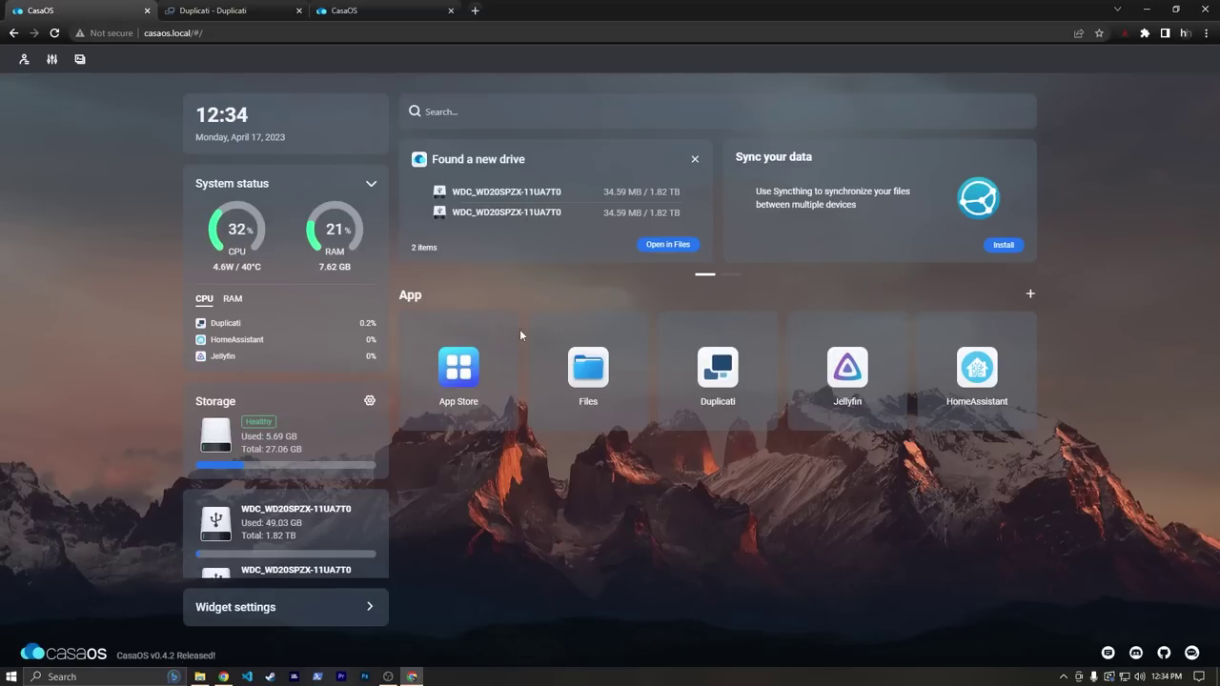
{"action": "left_click", "coordinate": [578, 365]}
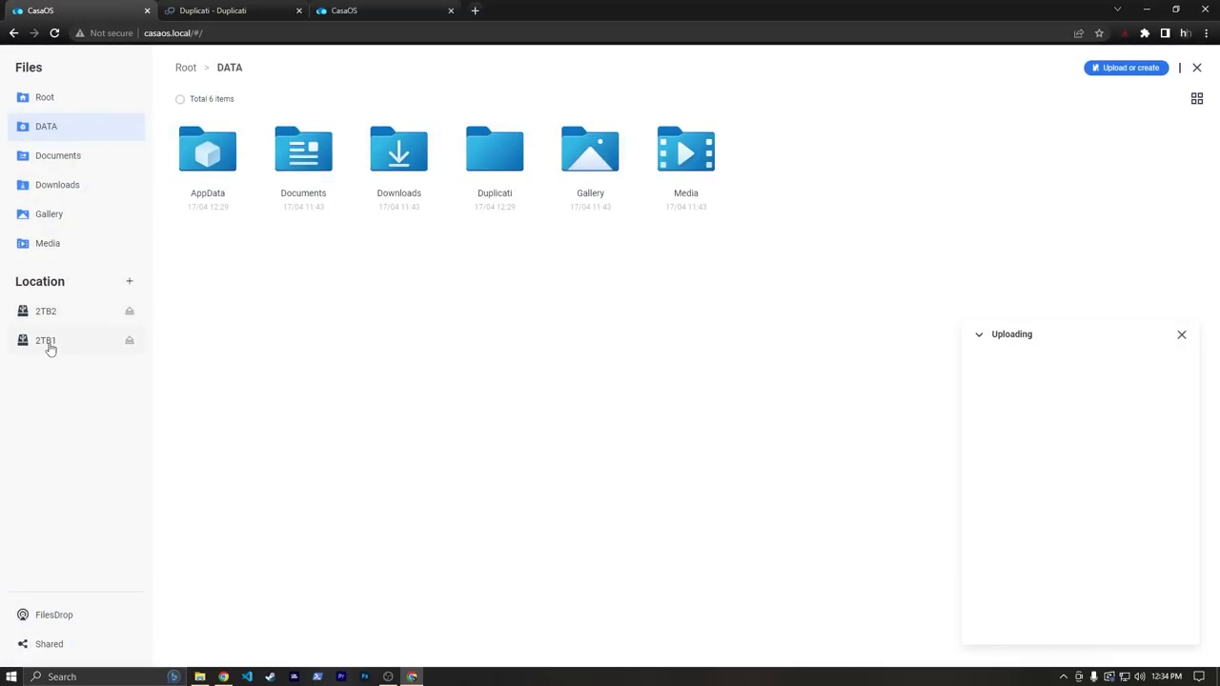
{"action": "left_click", "coordinate": [50, 349]}
{"action": "left_click", "coordinate": [54, 316]}
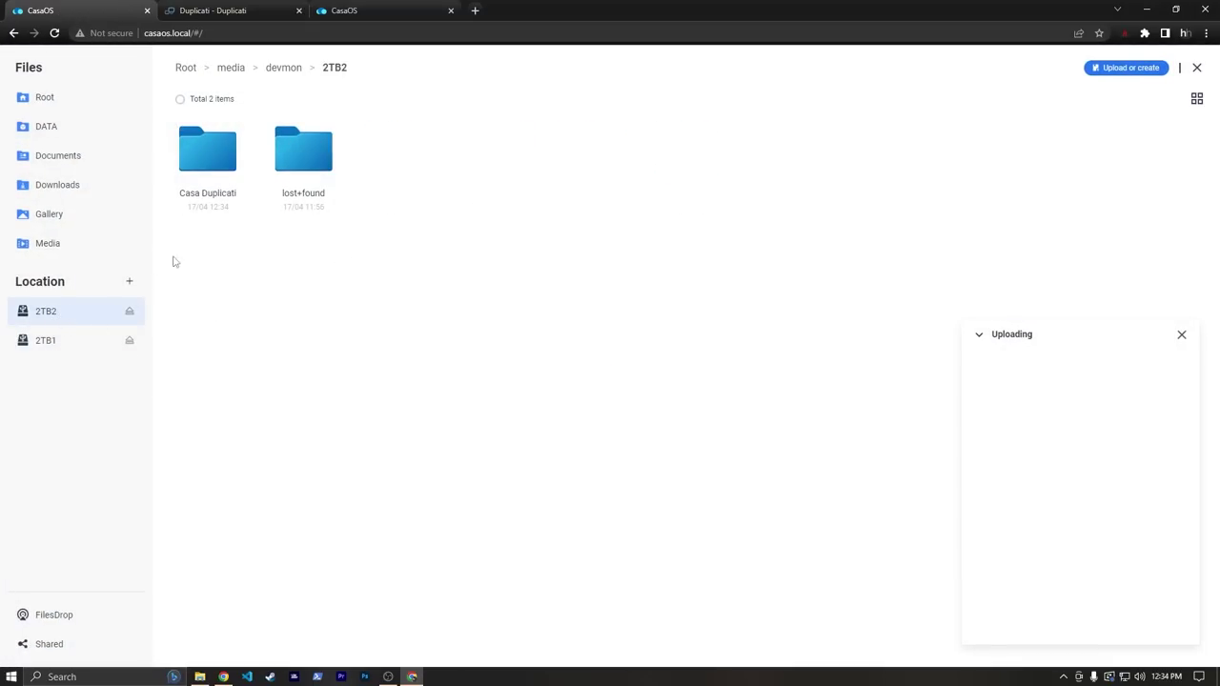
{"action": "left_click", "coordinate": [205, 160]}
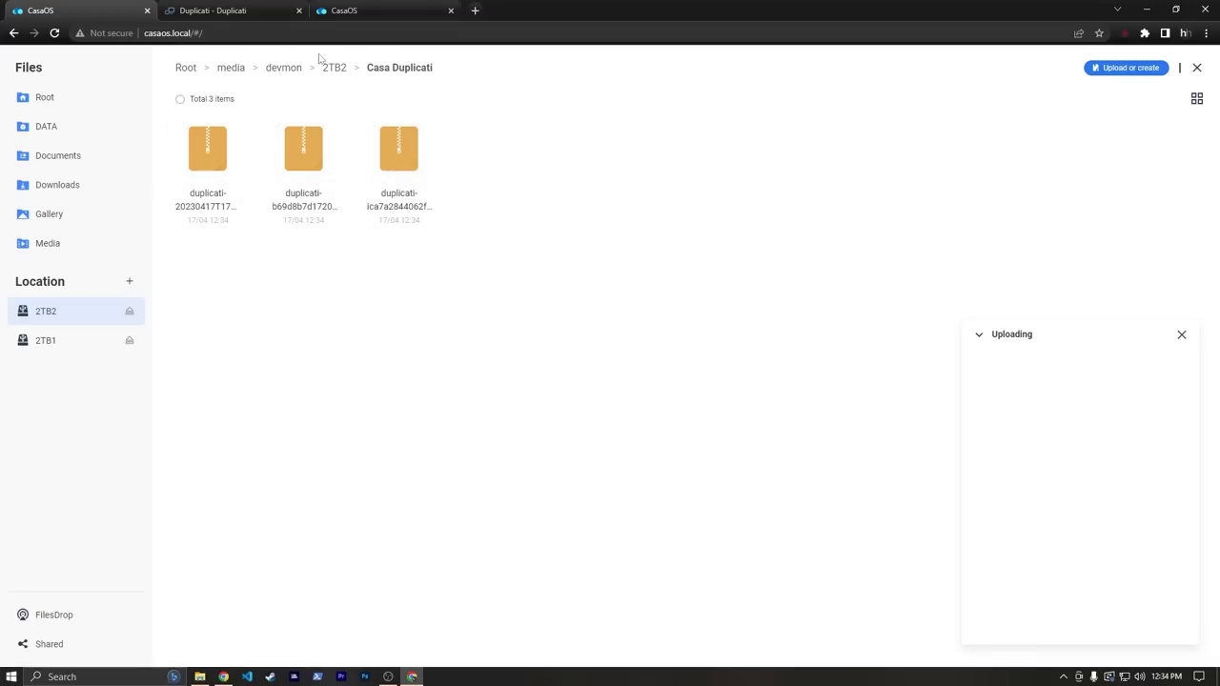
{"action": "left_click", "coordinate": [240, 12]}
{"action": "left_click", "coordinate": [66, 183]}
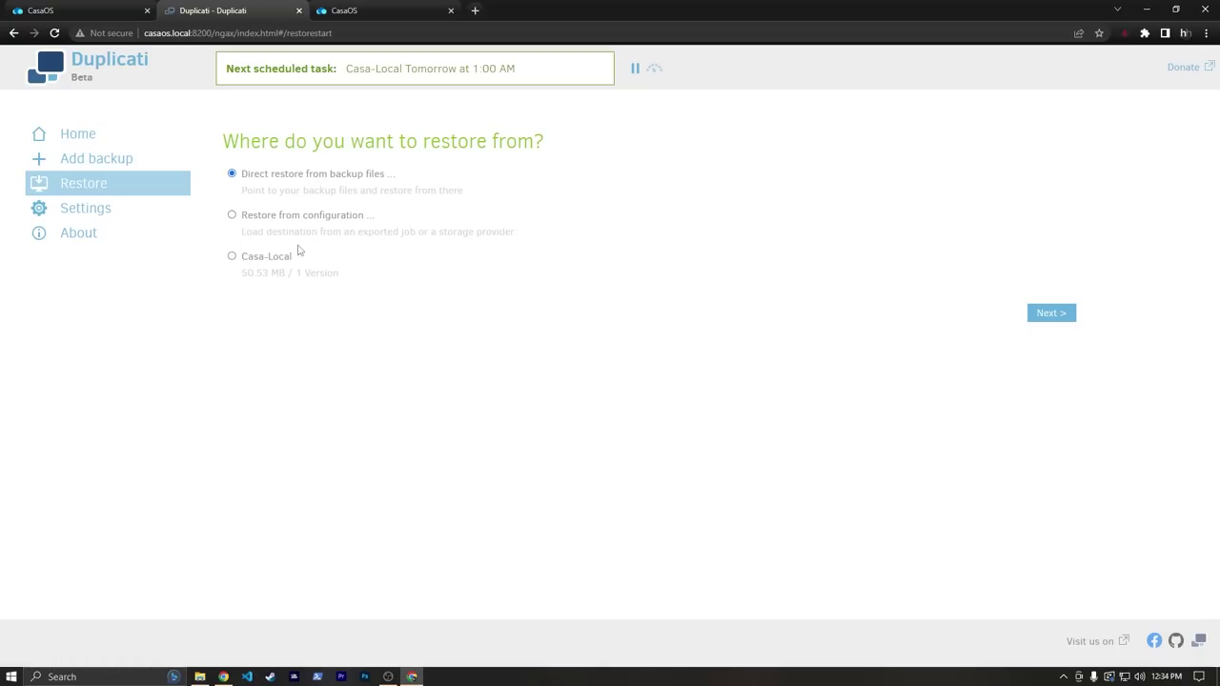
Restore from Casa-Local's Apr 17, 2023 12:34 PM version and toggle the /CasaShare/ checkbox
{"action": "left_click", "coordinate": [1039, 312]}
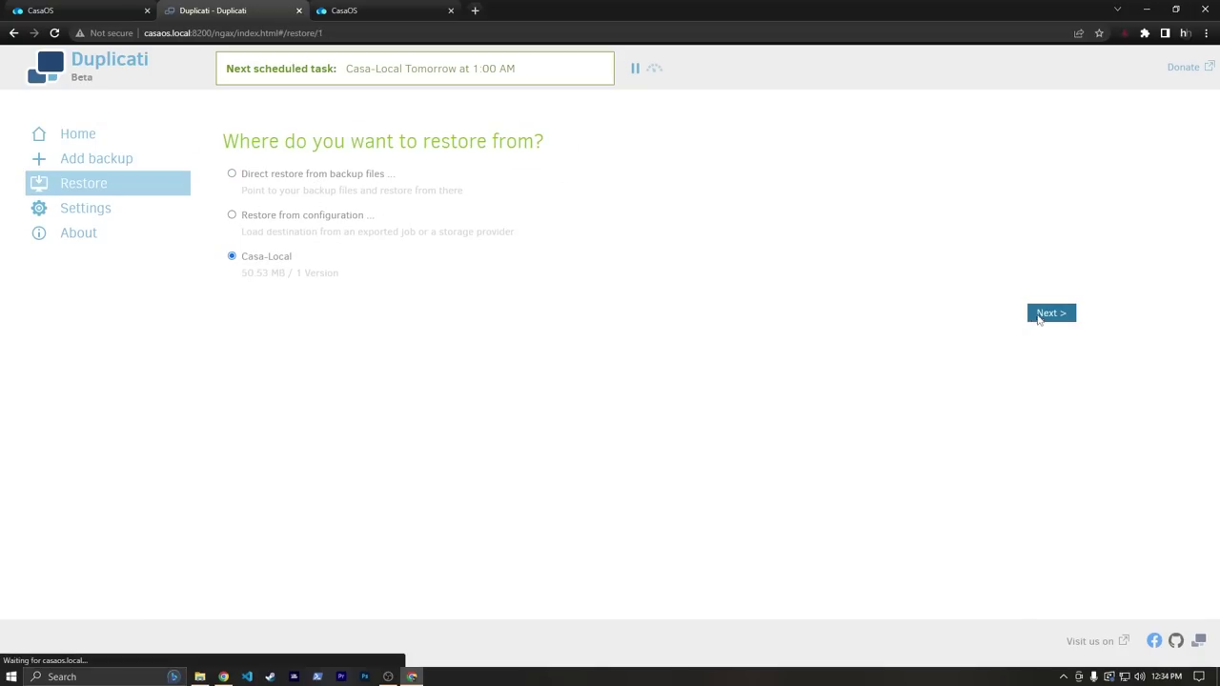
{"action": "left_click", "coordinate": [441, 251]}
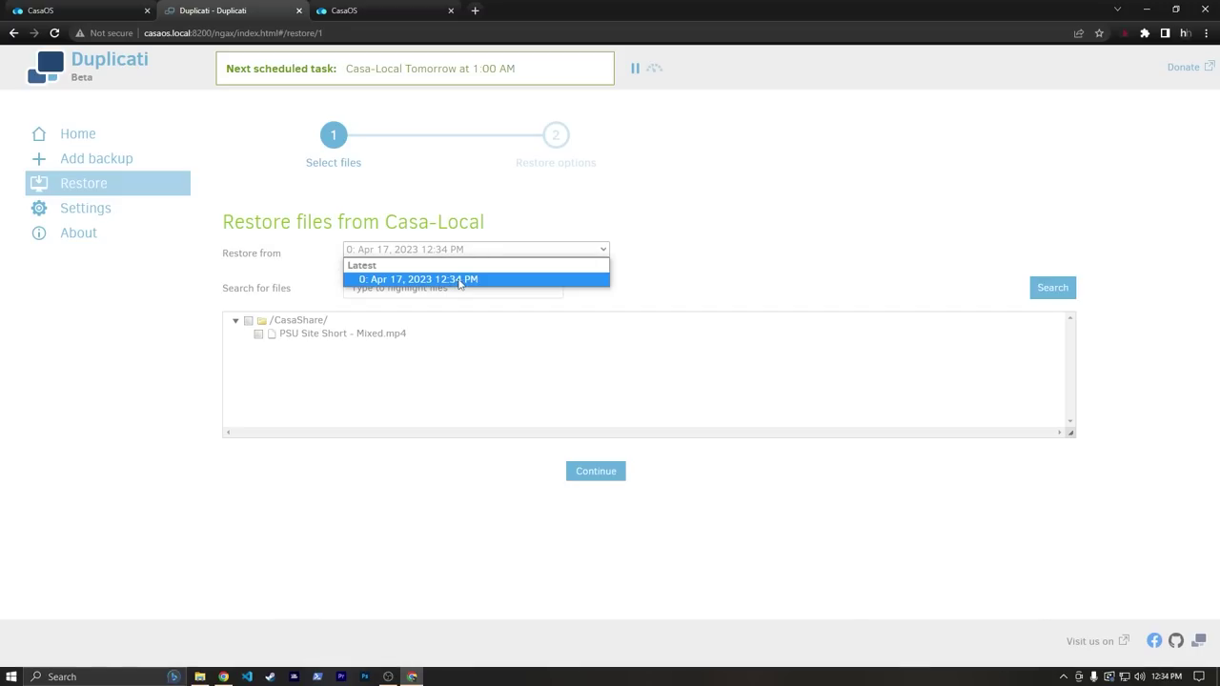
{"action": "left_click", "coordinate": [460, 279]}
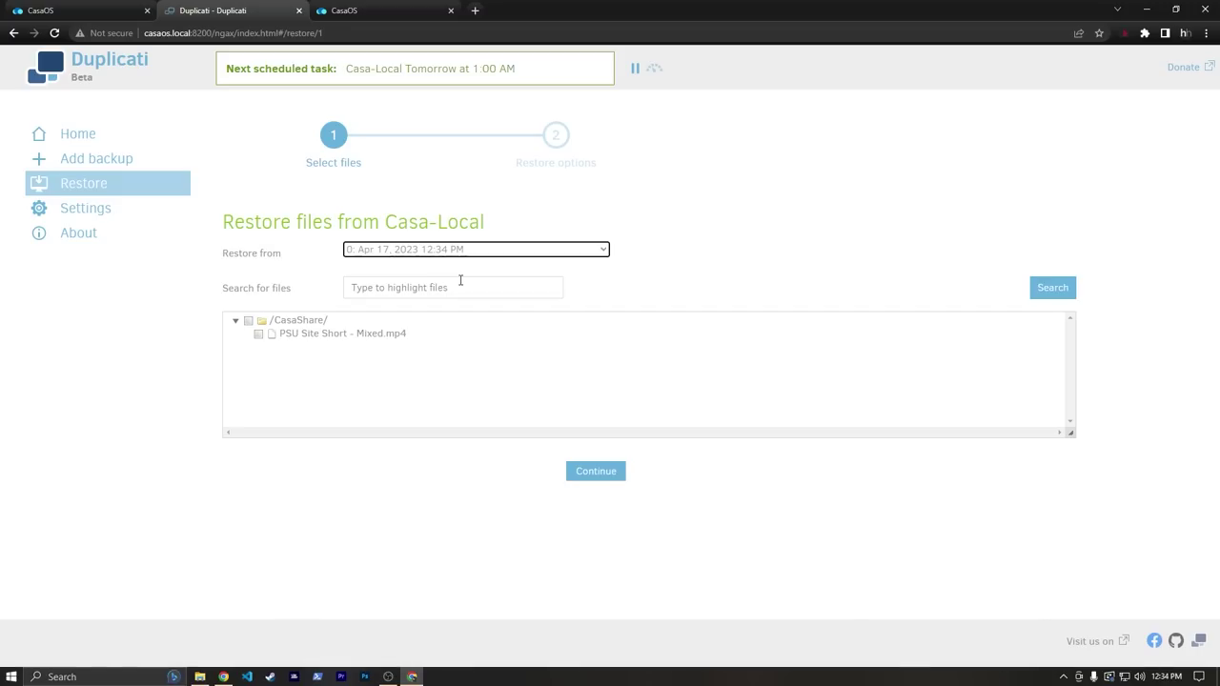
{"action": "left_click", "coordinate": [248, 320]}
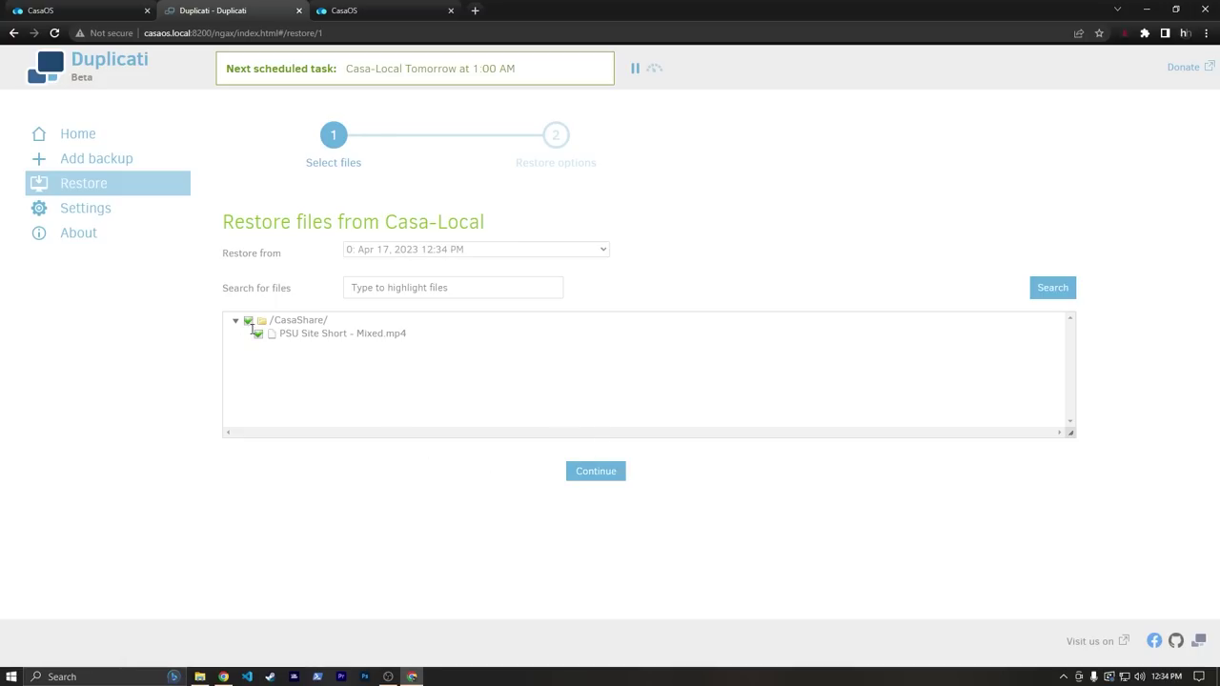
{"action": "left_click", "coordinate": [247, 321]}
Delete PSU Site Short - Mixed.mp4 from the CasaShare (S:) drive, leaving only the Jelly folder
{"action": "left_click", "coordinate": [200, 676]}
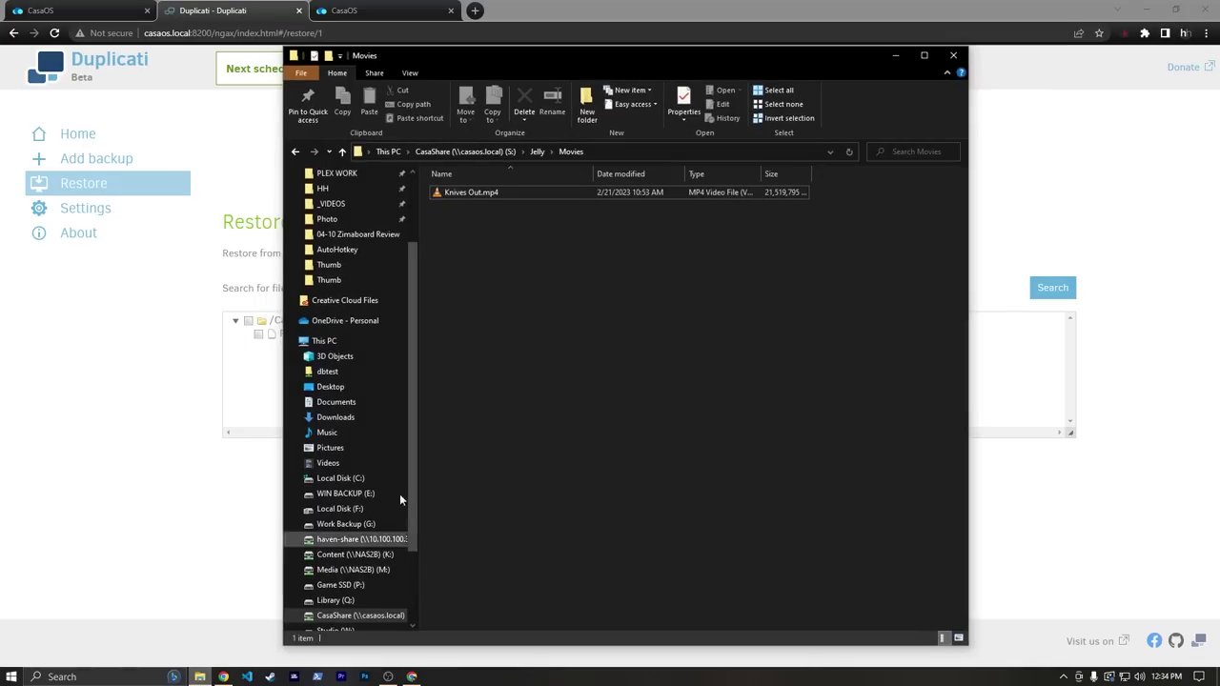
{"action": "left_click", "coordinate": [465, 152]}
{"action": "left_click", "coordinate": [490, 206]}
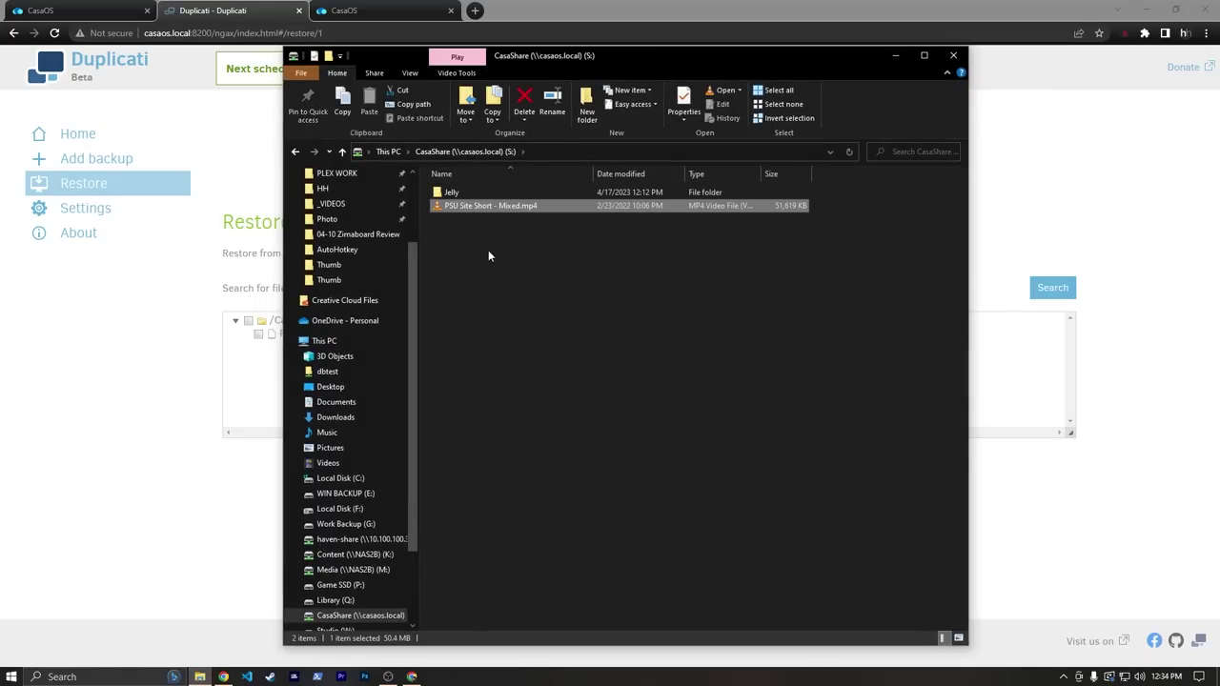
{"action": "right_click", "coordinate": [494, 206]}
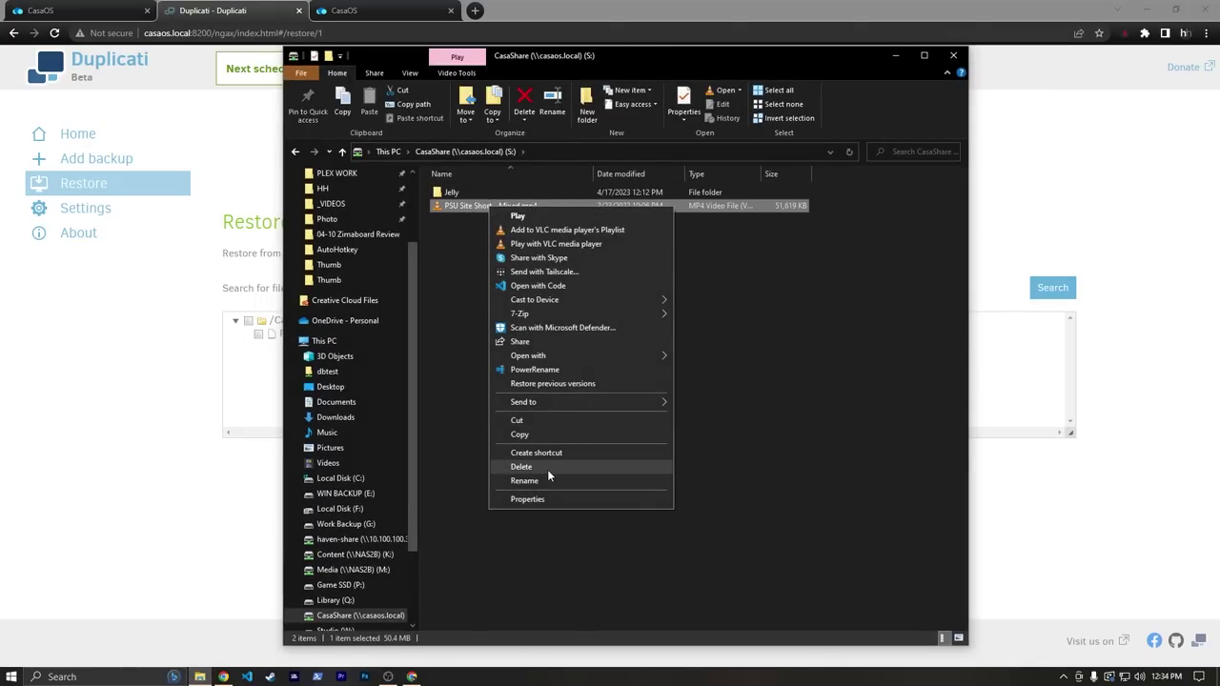
{"action": "left_click", "coordinate": [547, 468]}
{"action": "left_click", "coordinate": [650, 391]}
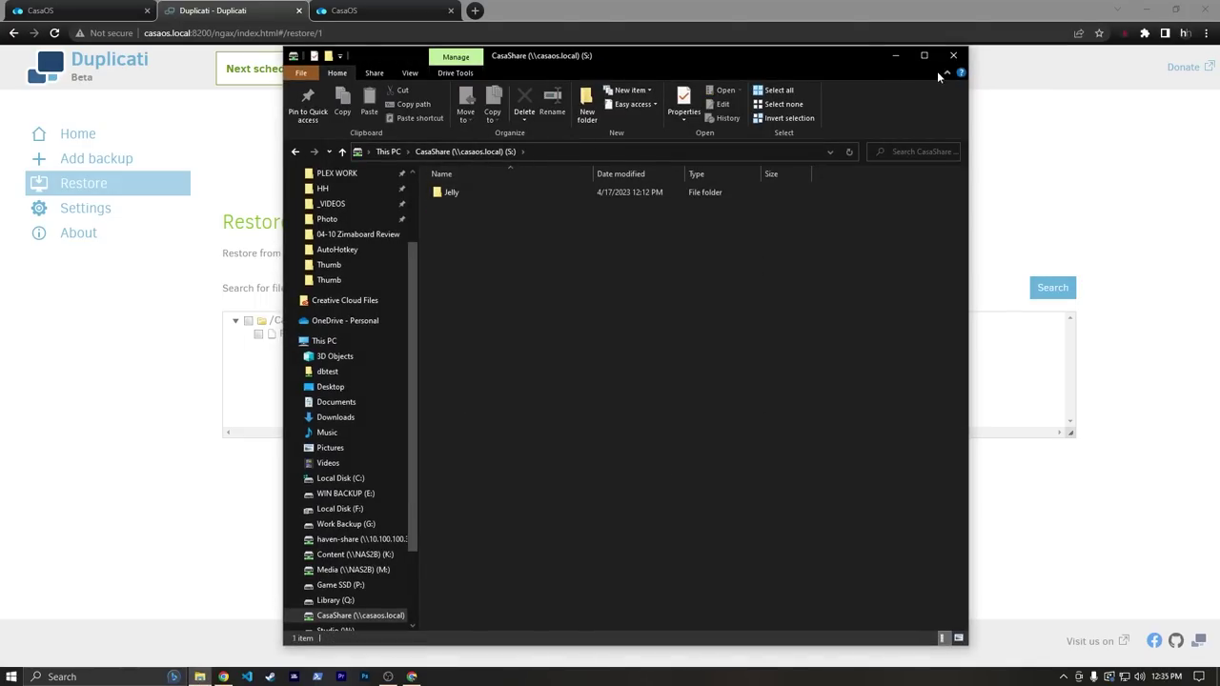
{"action": "left_click", "coordinate": [953, 54]}
Restore PSU Site Short - Mixed.mp4 from the Casa-Local backup to its original location with Overwrite
{"action": "left_click", "coordinate": [68, 194]}
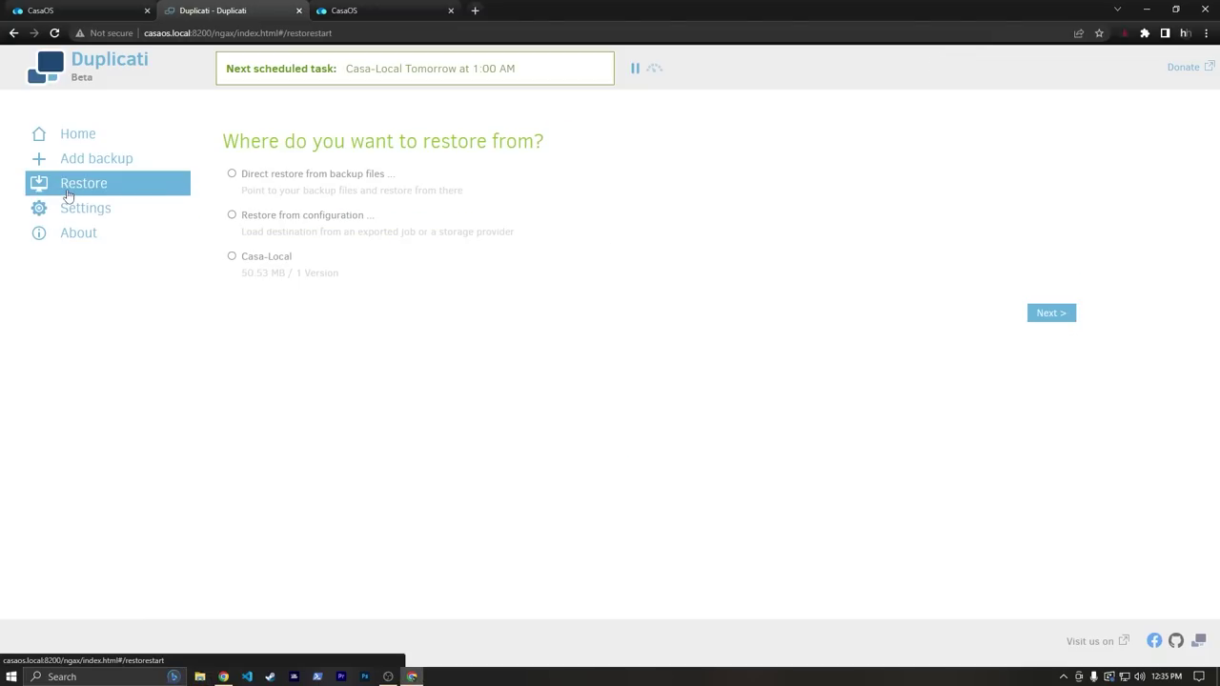
{"action": "left_click", "coordinate": [244, 257]}
{"action": "left_click", "coordinate": [1040, 314]}
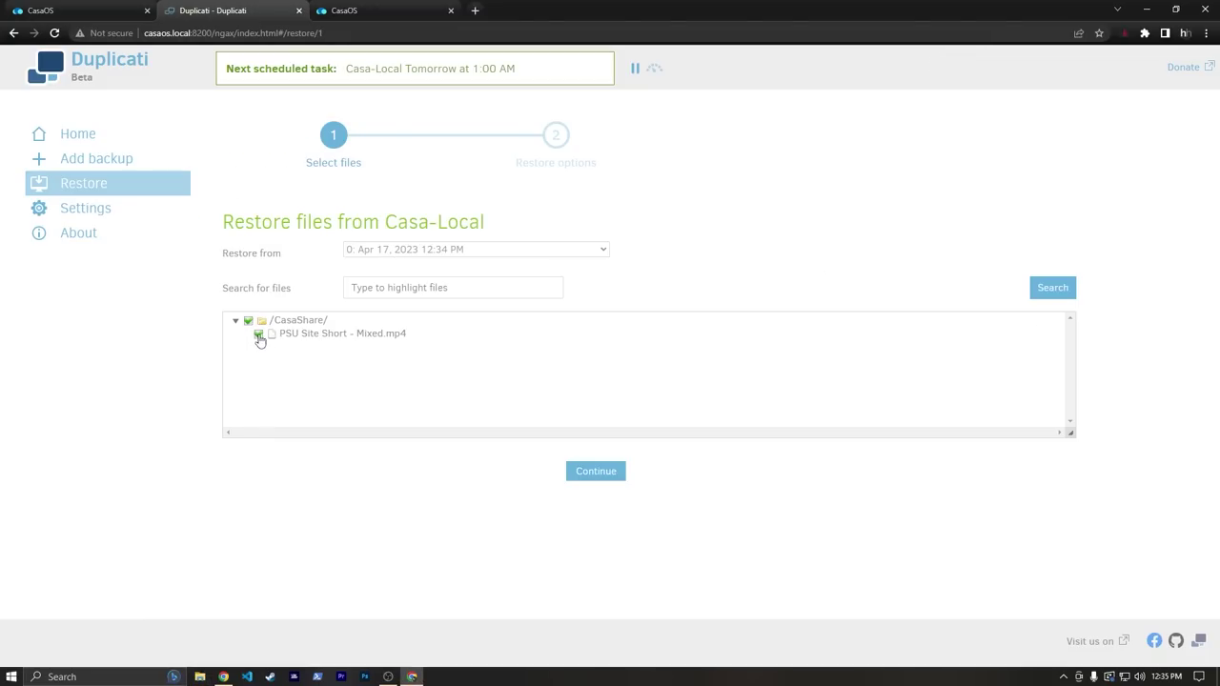
{"action": "left_click", "coordinate": [258, 335]}
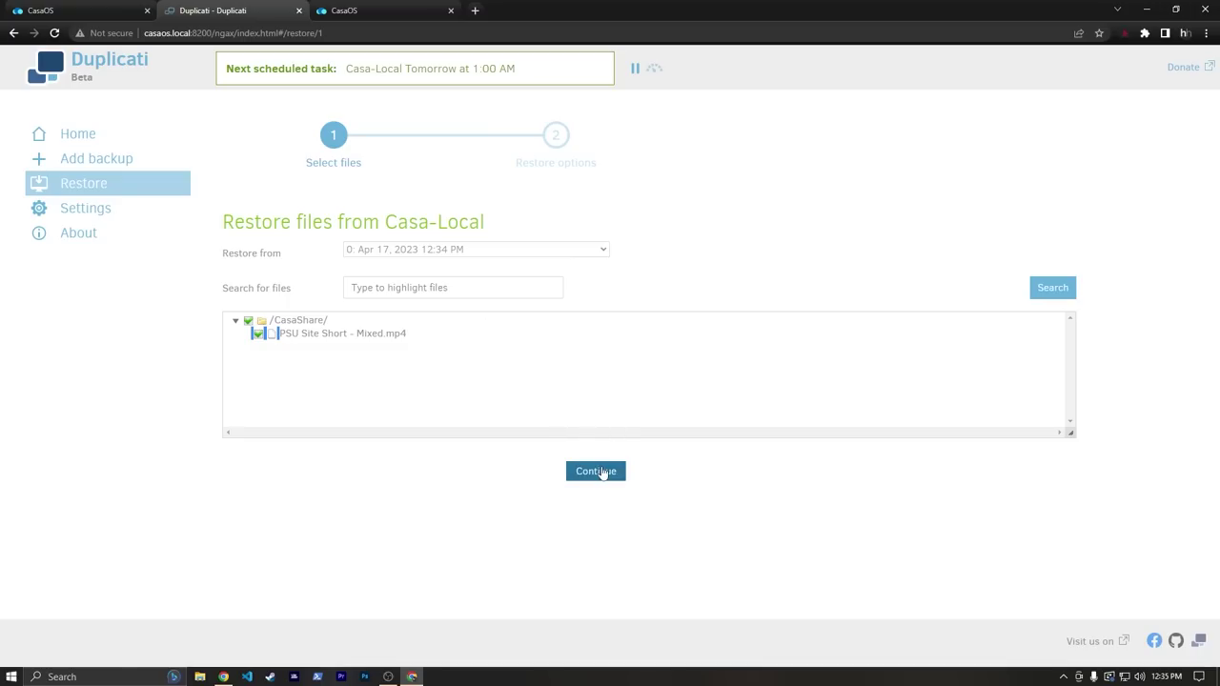
{"action": "left_click", "coordinate": [595, 471]}
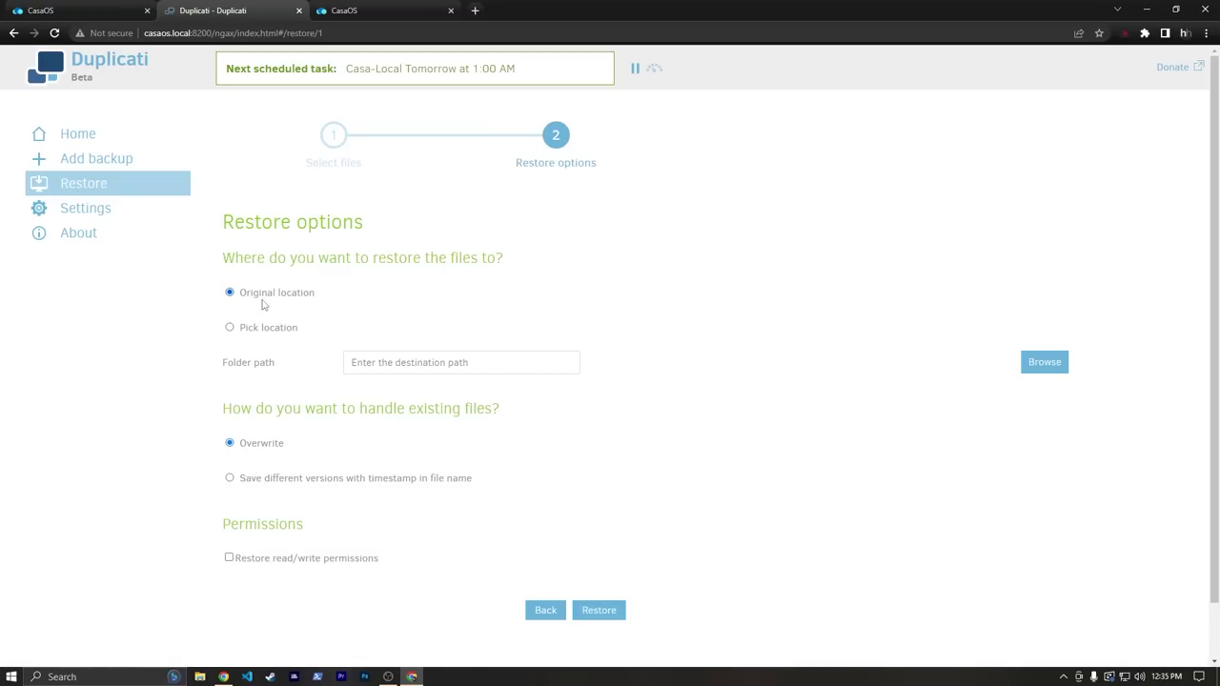
{"action": "scroll", "coordinate": [161, 371], "scroll_direction": "down", "scroll_amount": 1}
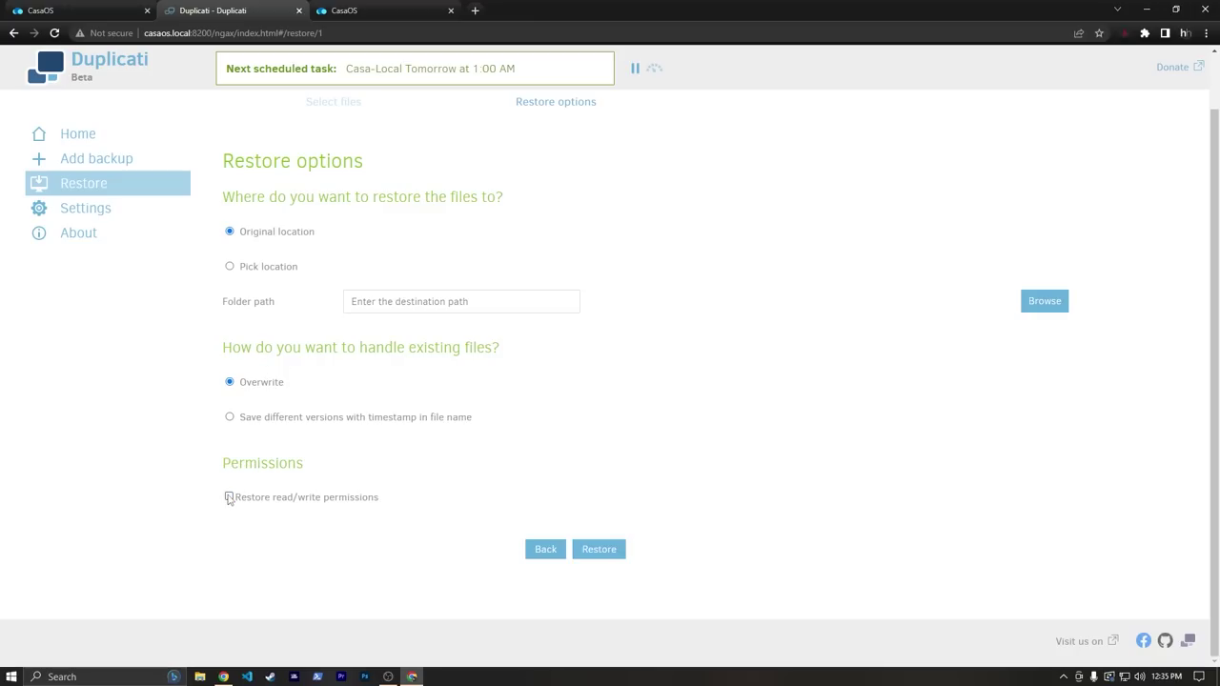
{"action": "left_click", "coordinate": [599, 549]}
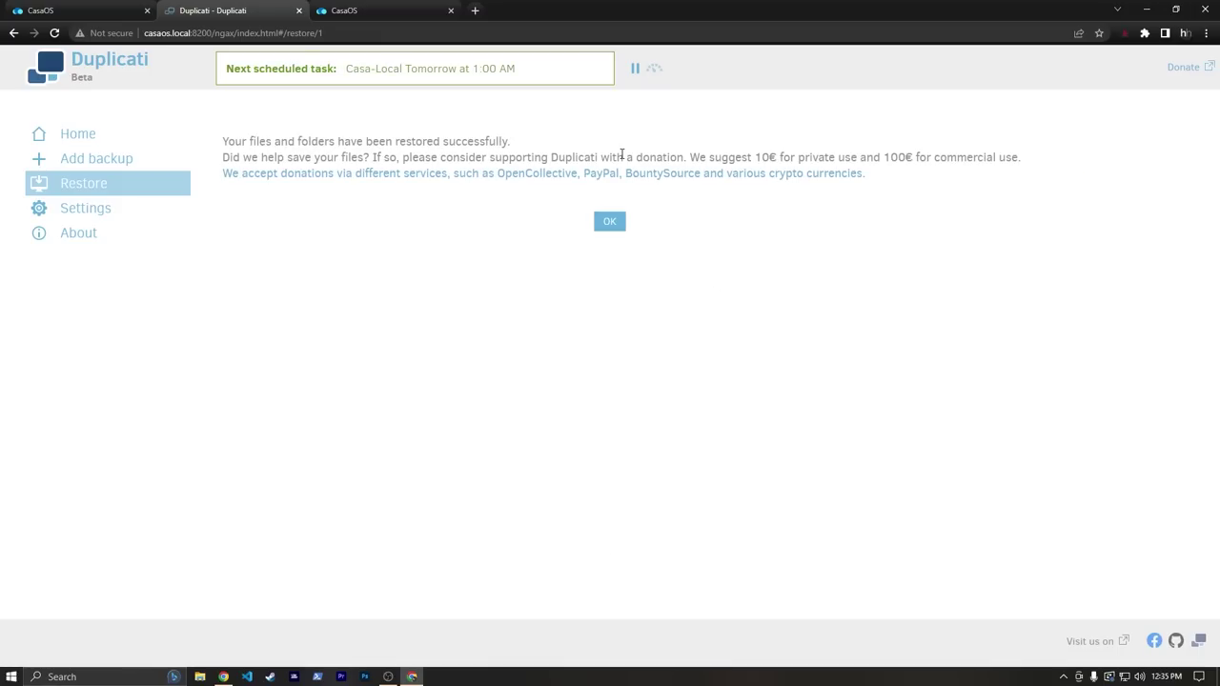
{"action": "left_click", "coordinate": [199, 677]}
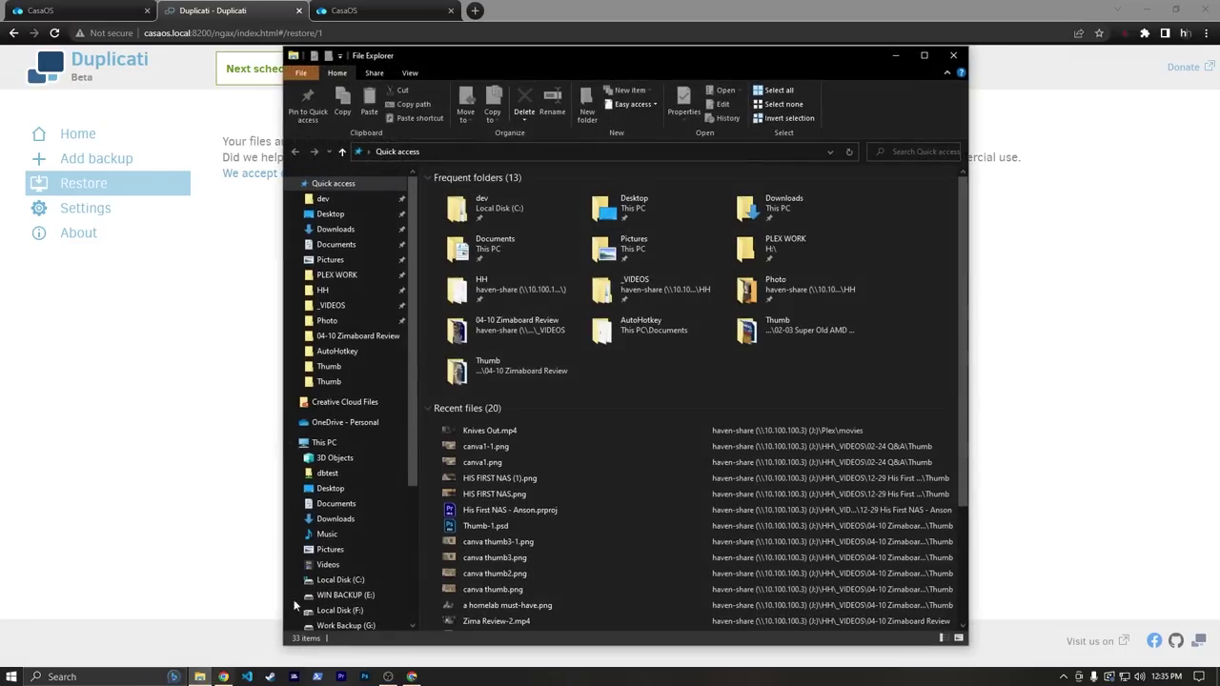
Play the restored PSU Site Short - Mixed.mp4 (51,619 KB) on CasaShare (S:) to confirm it works
{"action": "left_click", "coordinate": [348, 541]}
{"action": "left_click", "coordinate": [522, 210]}
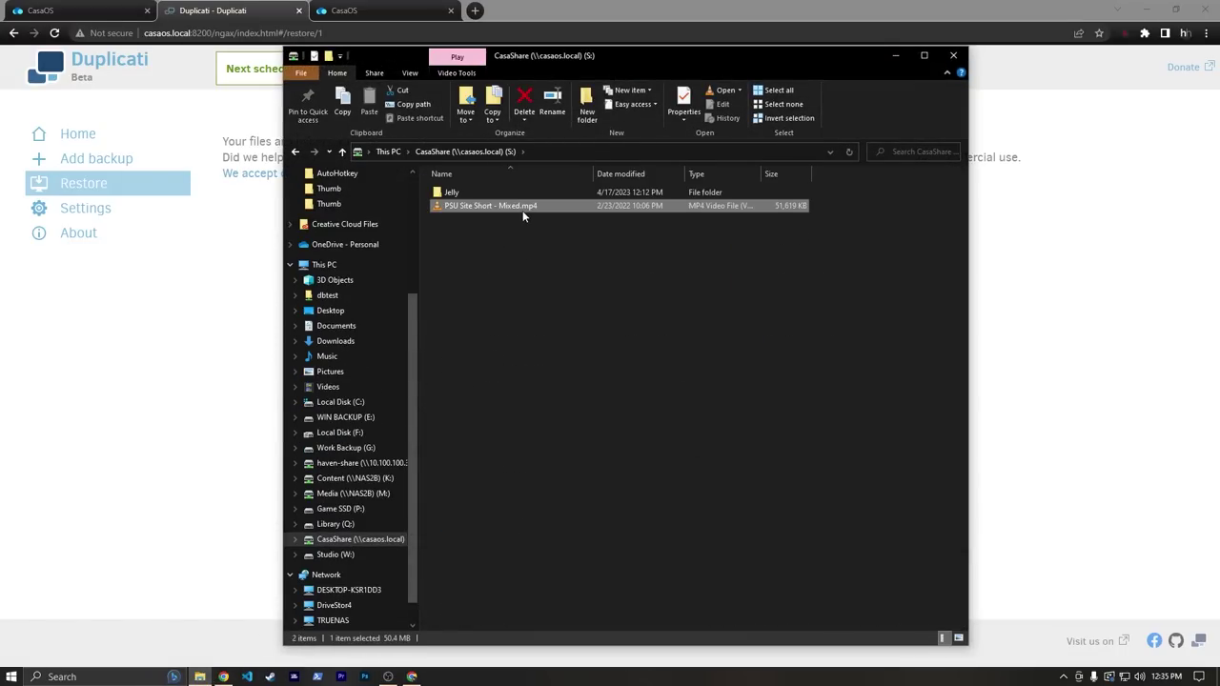
{"action": "double_click", "coordinate": [522, 211]}
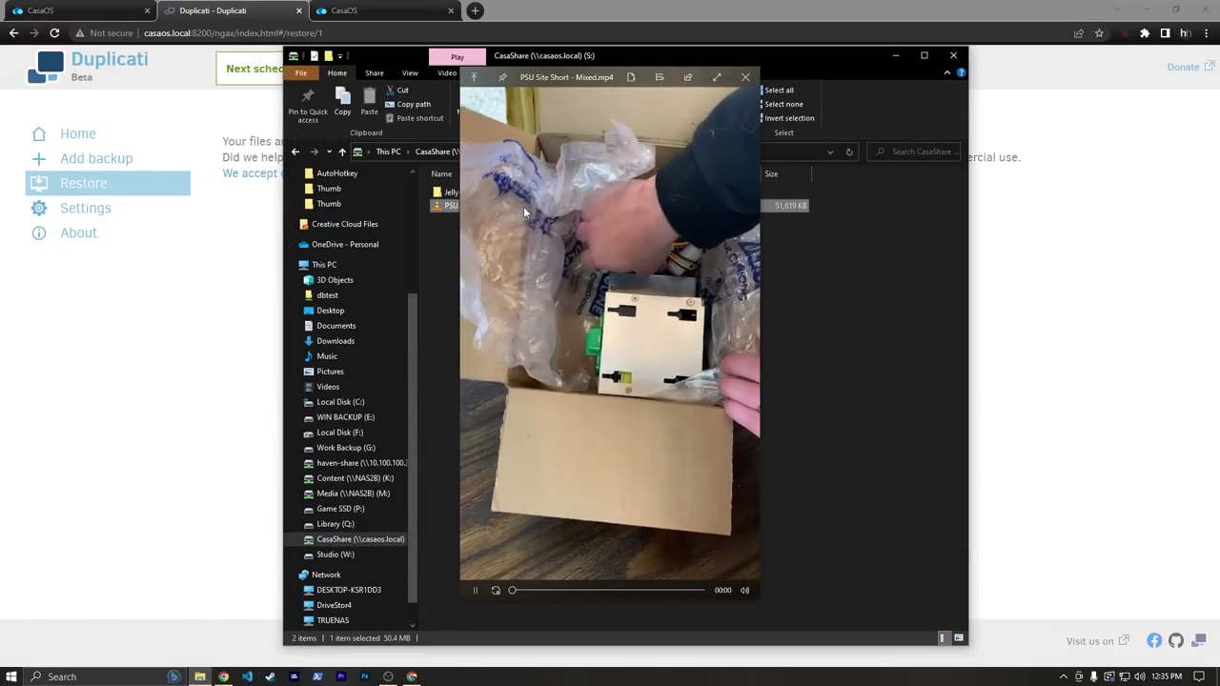
{"action": "key", "text": "space"}
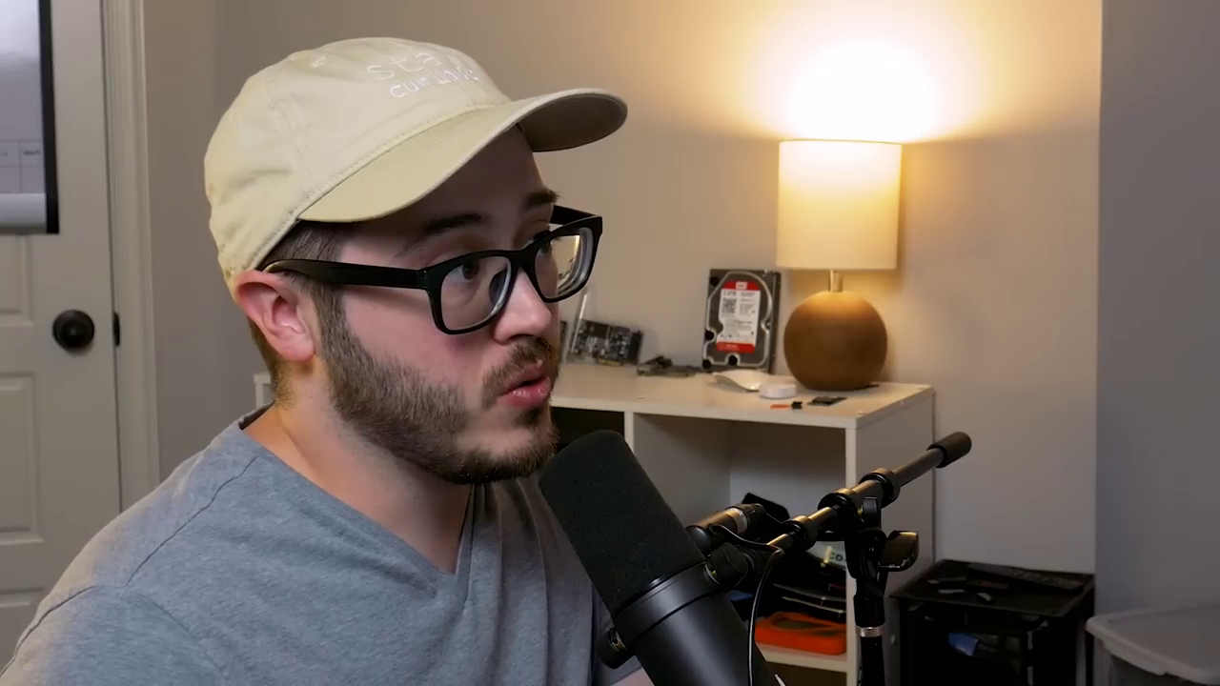
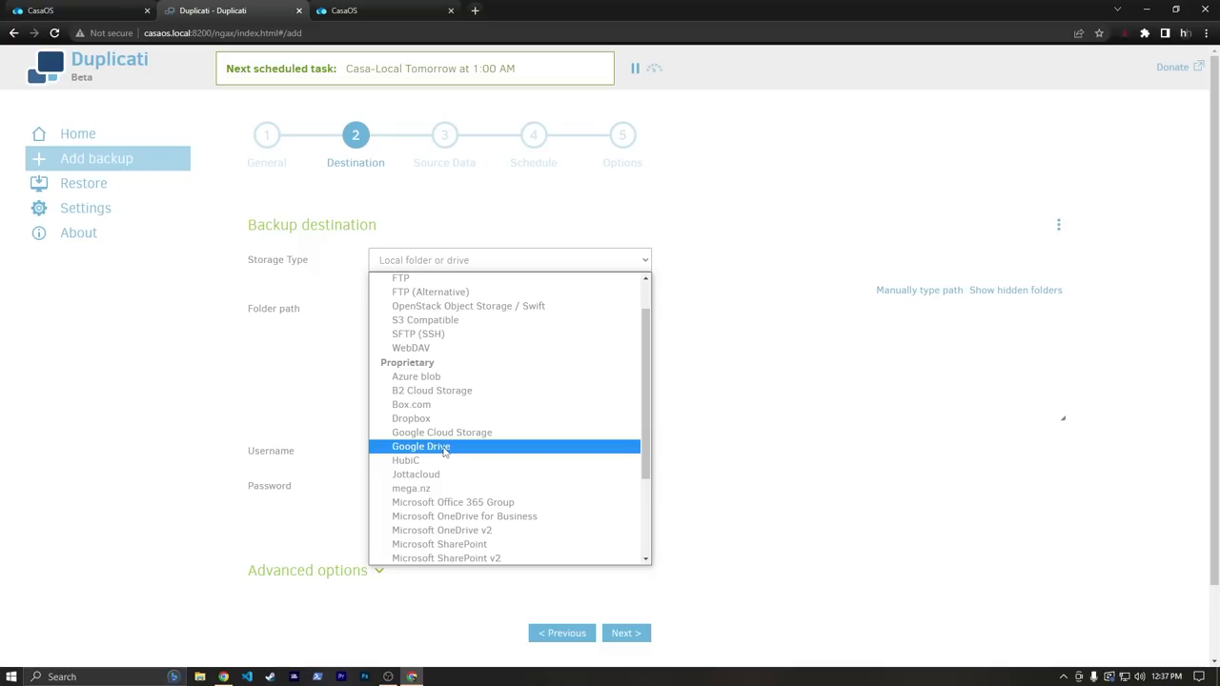
Choose Google Drive as the backup storage type with /Casa as the path
{"action": "left_click", "coordinate": [444, 448]}
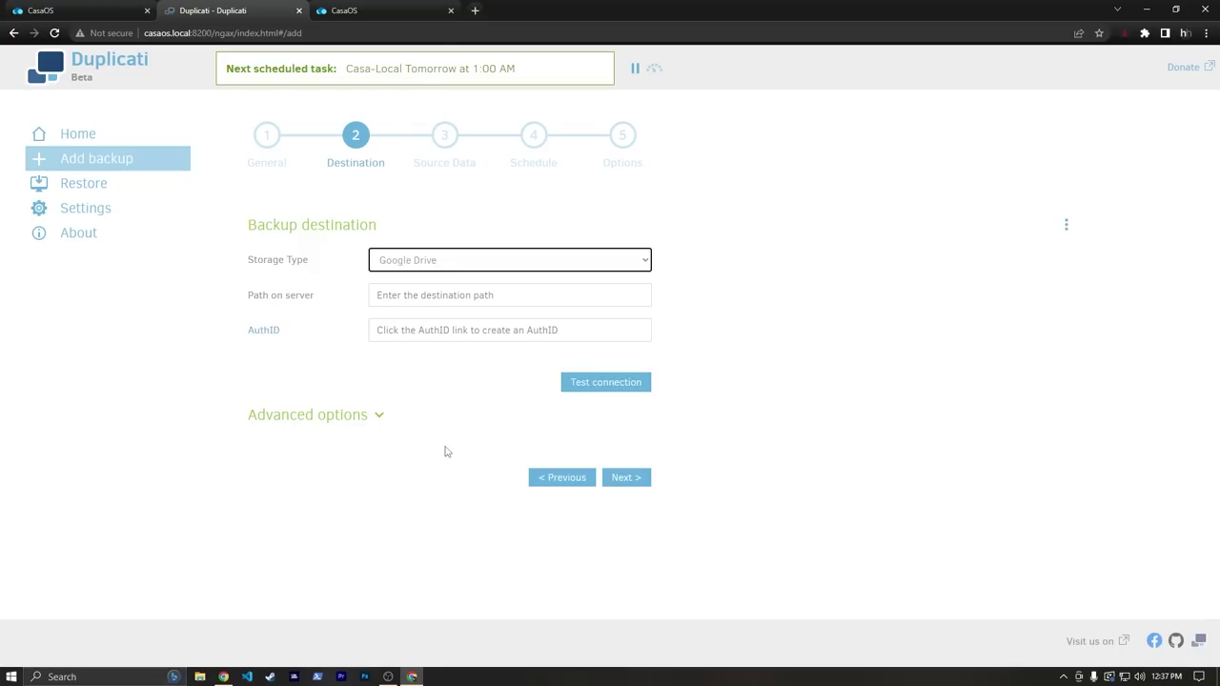
{"action": "left_click", "coordinate": [487, 297]}
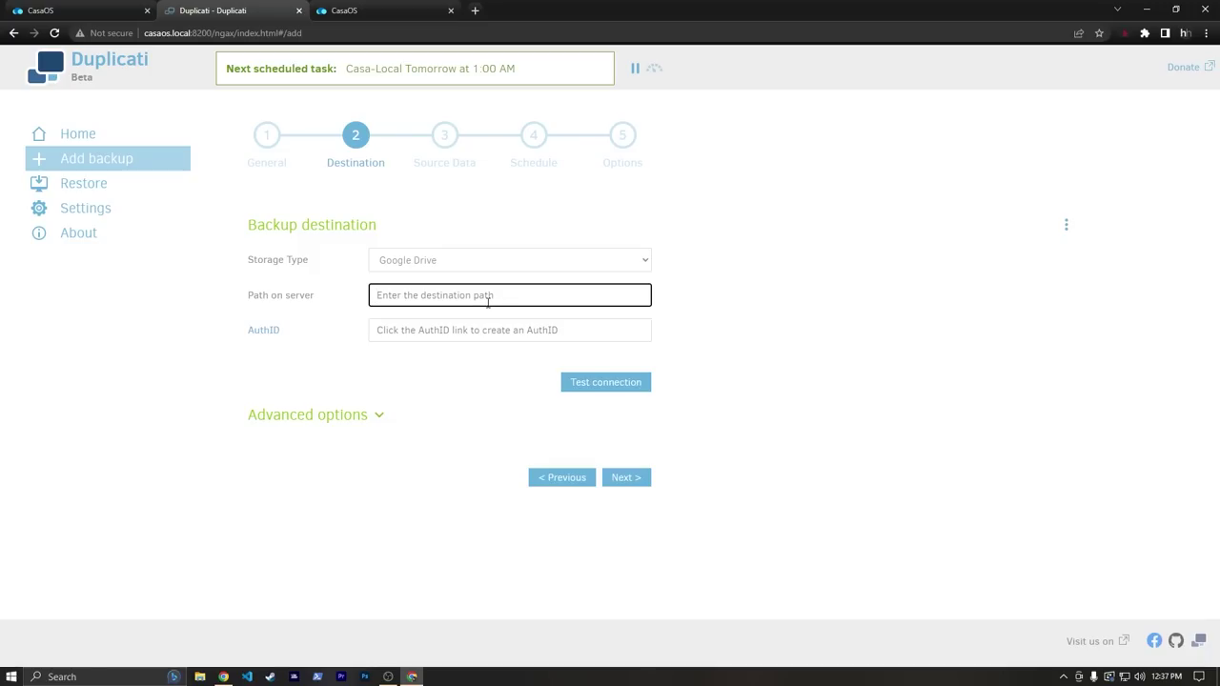
{"action": "type", "text": "/"}
Create an AuthID by signing in to the Google account and allowing Duplicati access
{"action": "left_click", "coordinate": [275, 331]}
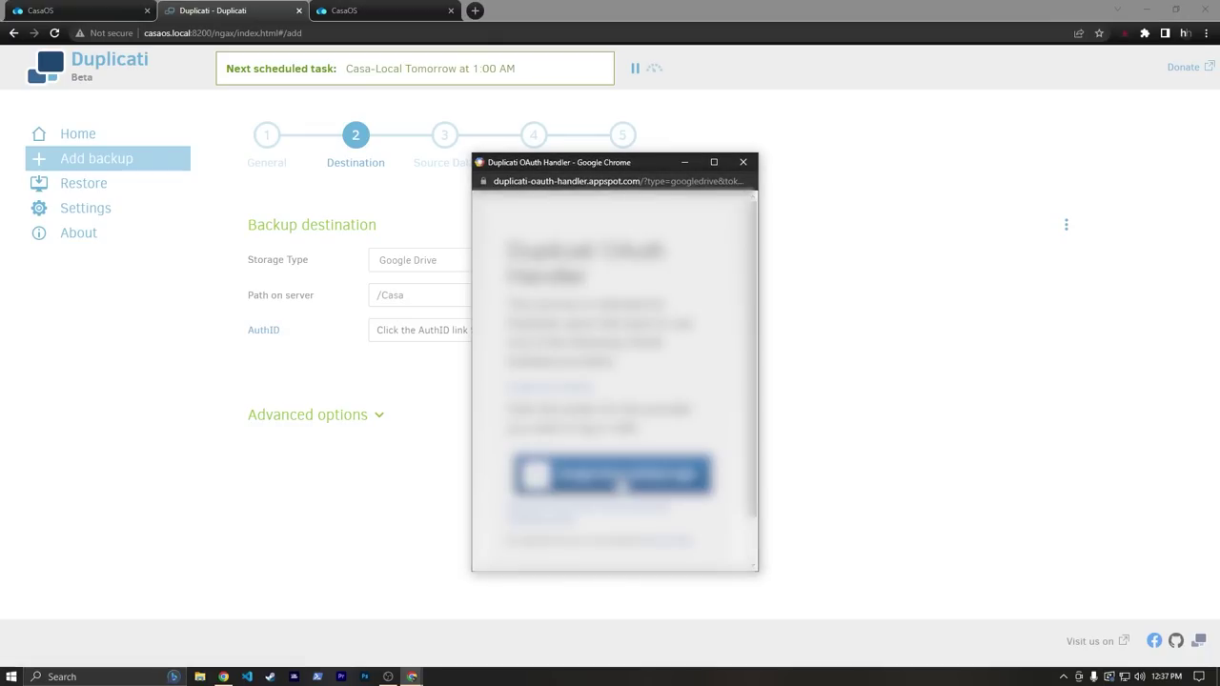
{"action": "left_click", "coordinate": [619, 484]}
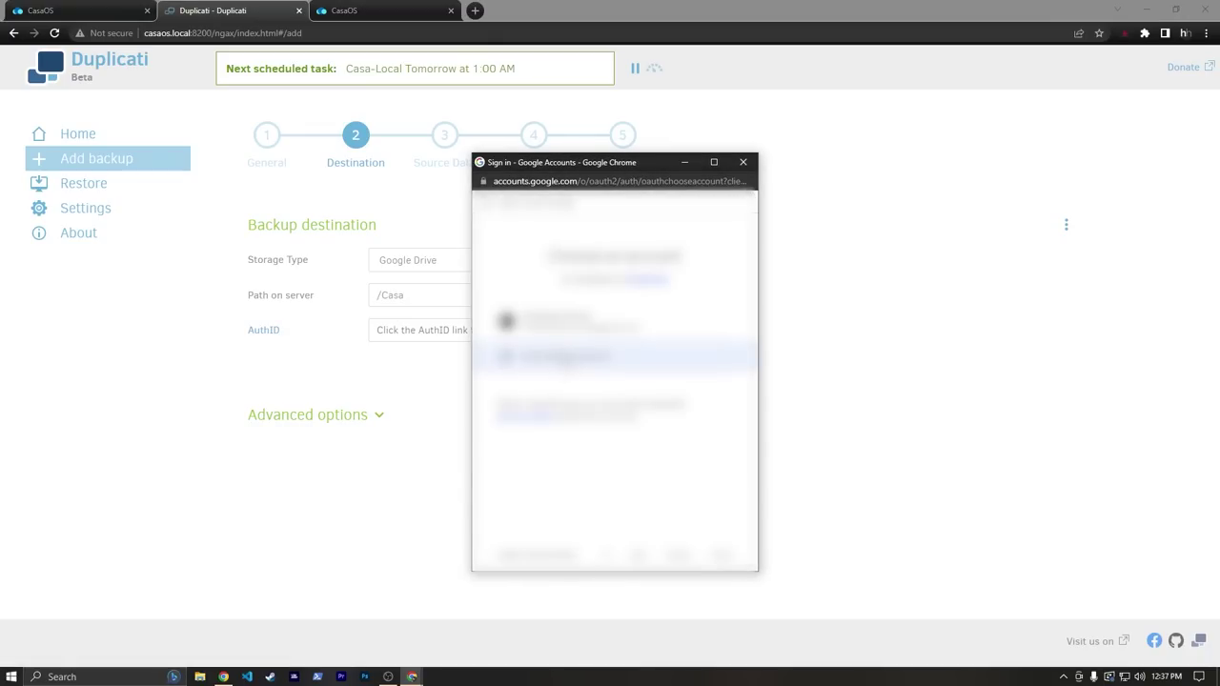
{"action": "left_click", "coordinate": [572, 320]}
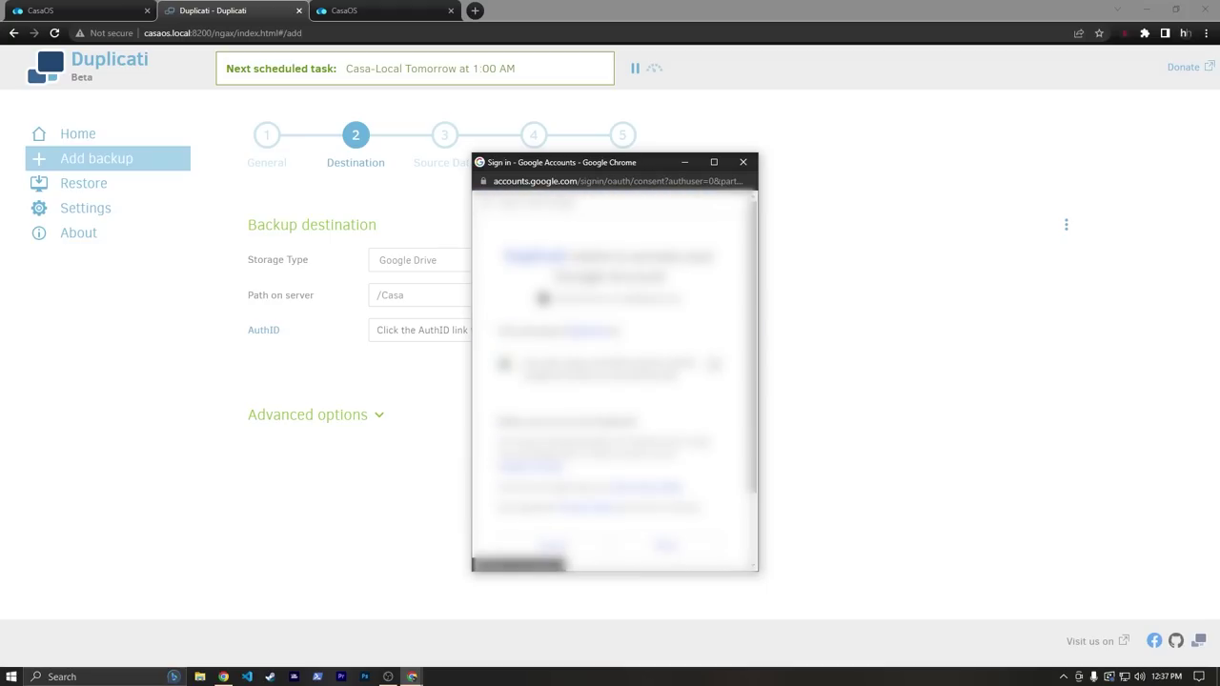
{"action": "left_click", "coordinate": [655, 549]}
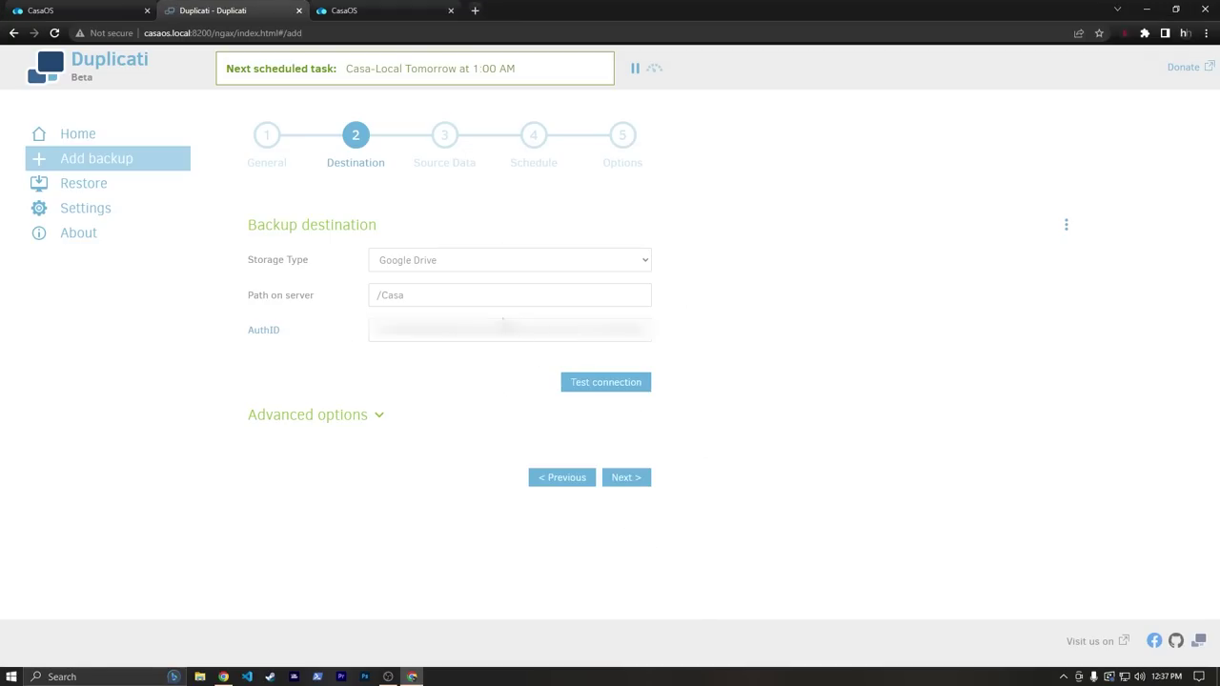
Test the Google Drive connection, create the missing /Casa folder, and continue to Source Data
{"action": "left_click", "coordinate": [600, 387]}
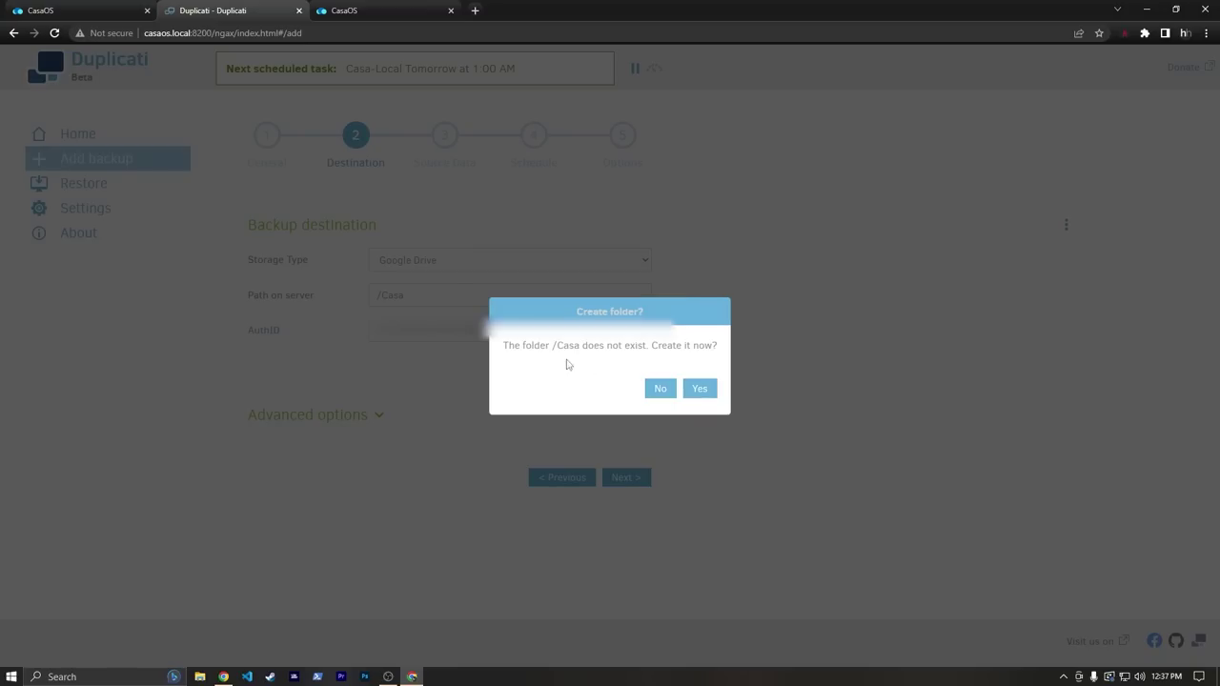
{"action": "left_click", "coordinate": [701, 389]}
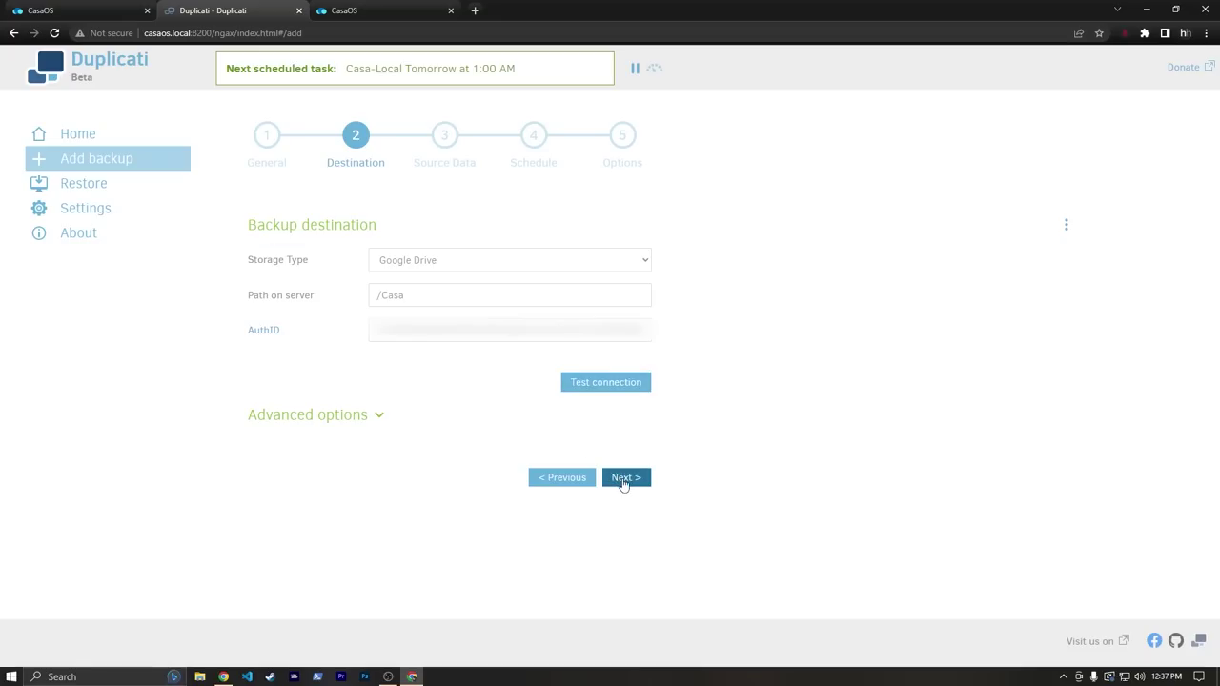
{"action": "left_click", "coordinate": [626, 477]}
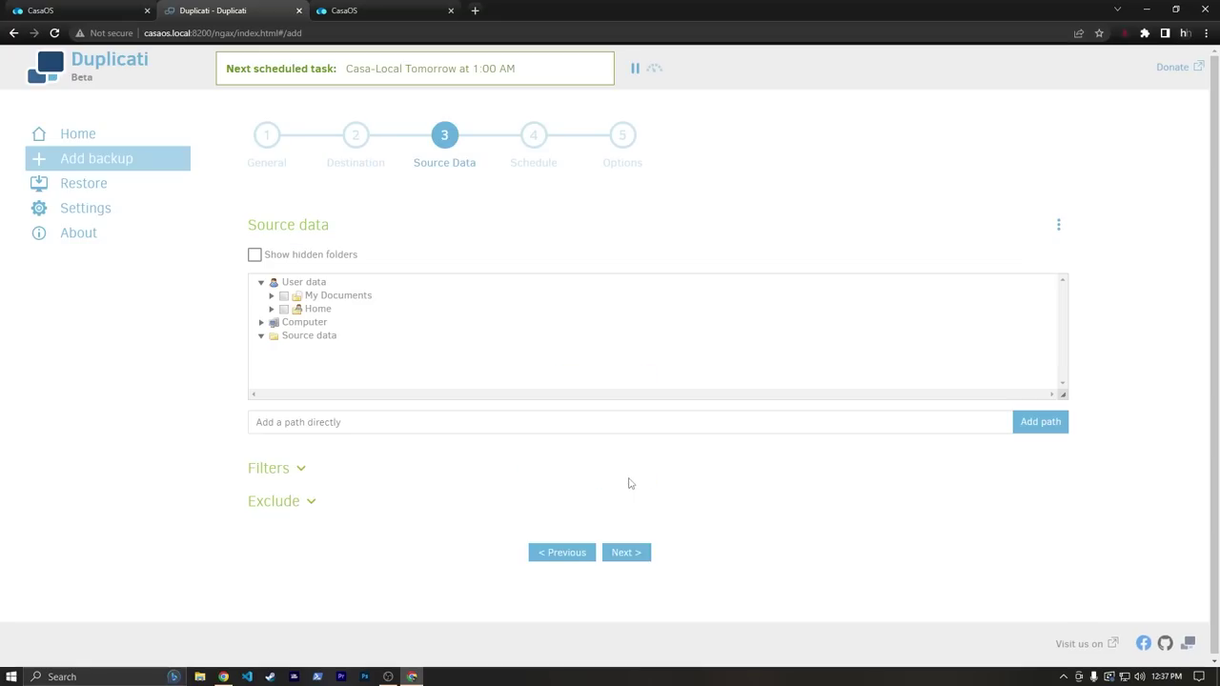
Select PSU Site Short - Mixed.mp4 under Computer > CasaShare as the backup source
{"action": "left_click", "coordinate": [262, 322]}
{"action": "scroll", "coordinate": [359, 332], "scroll_direction": "down", "scroll_amount": 1}
{"action": "scroll", "coordinate": [359, 332], "scroll_direction": "down", "scroll_amount": 2}
{"action": "scroll", "coordinate": [355, 334], "scroll_direction": "up", "scroll_amount": 1}
{"action": "left_click", "coordinate": [272, 340]}
{"action": "scroll", "coordinate": [381, 333], "scroll_direction": "down", "scroll_amount": 2}
{"action": "left_click", "coordinate": [294, 301]}
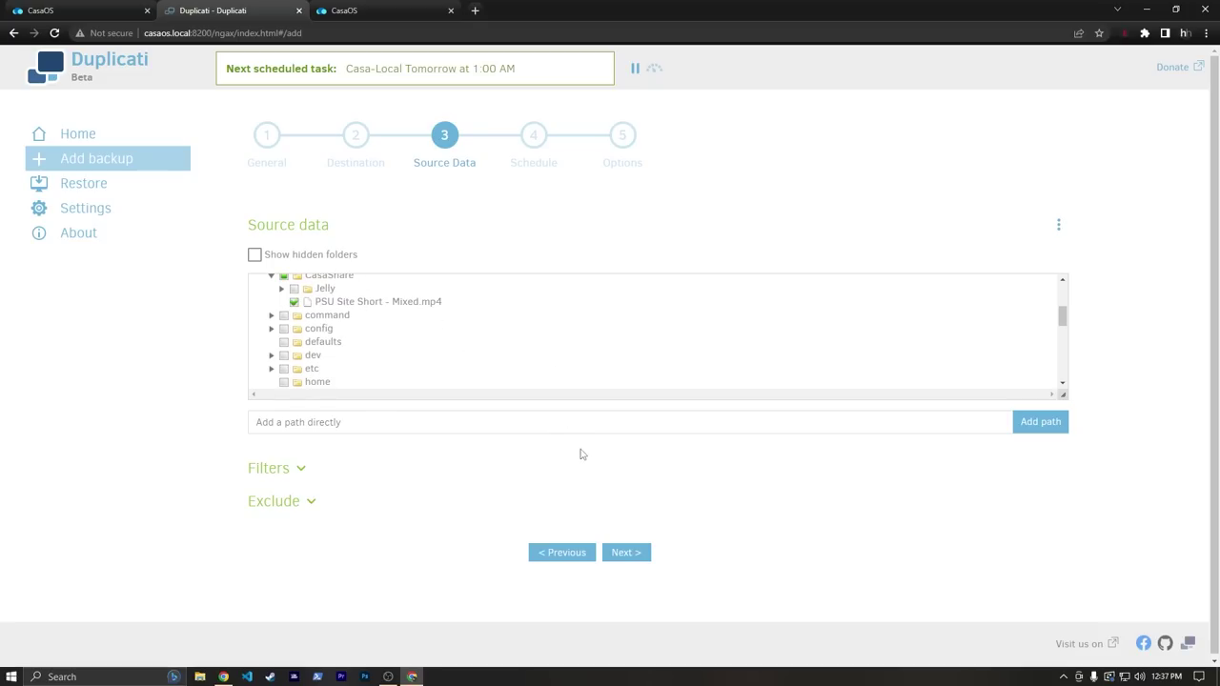
Save the Casa-Cloud job with a weak passphrase and run it immediately
{"action": "left_click", "coordinate": [620, 552]}
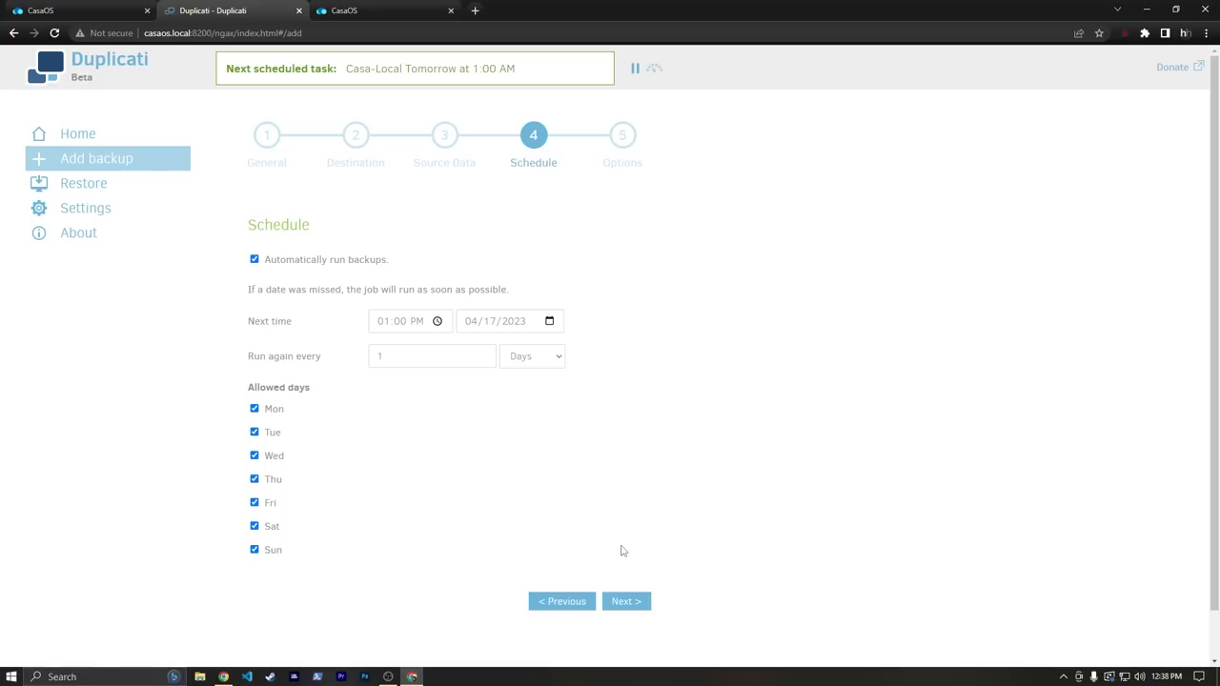
{"action": "left_click", "coordinate": [620, 599]}
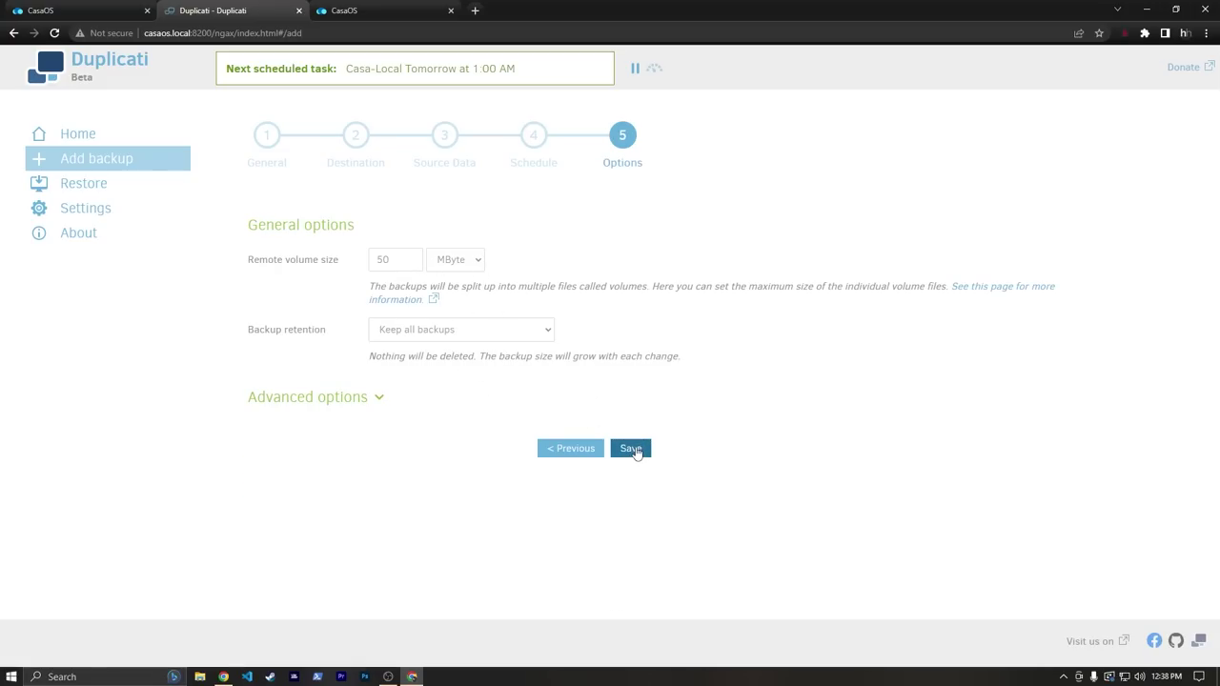
{"action": "left_click", "coordinate": [633, 449]}
{"action": "left_click", "coordinate": [703, 390]}
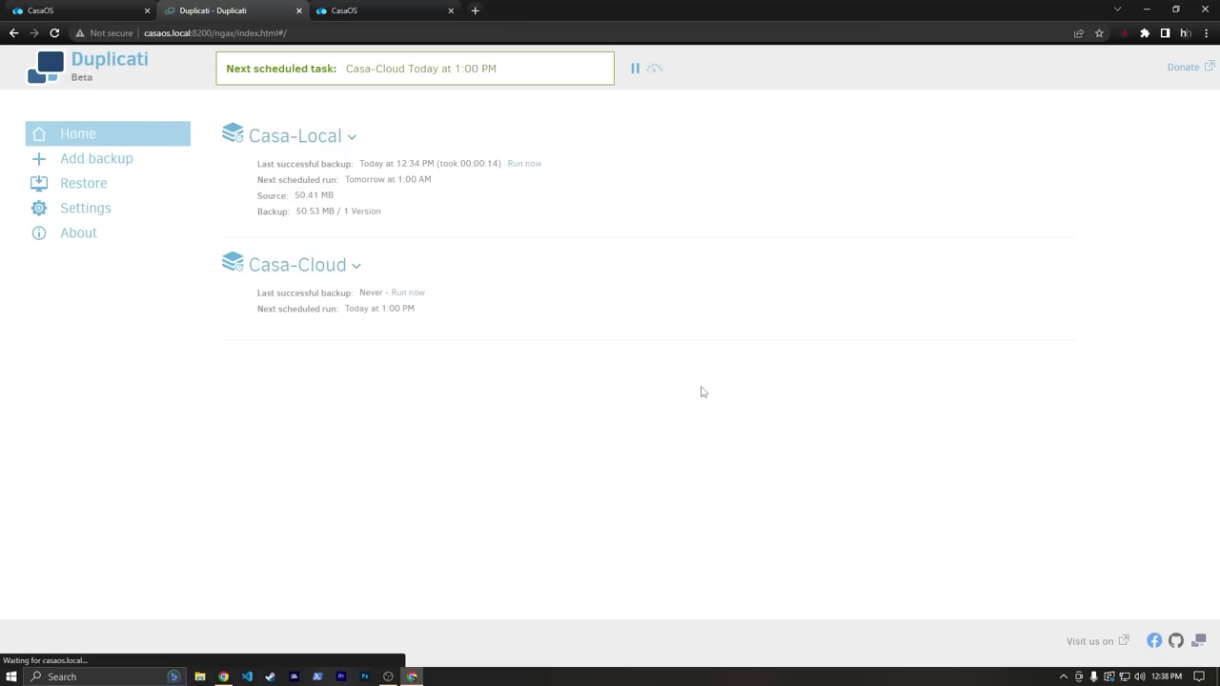
{"action": "left_click", "coordinate": [410, 294]}
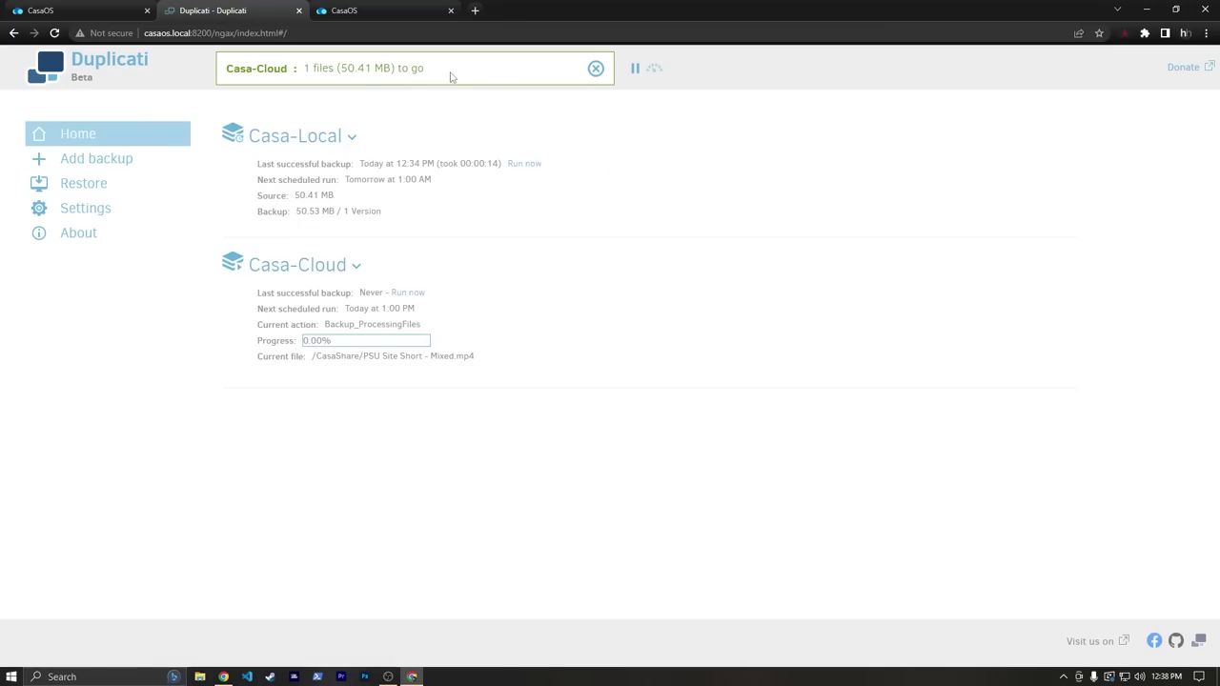
{"action": "left_click", "coordinate": [474, 12]}
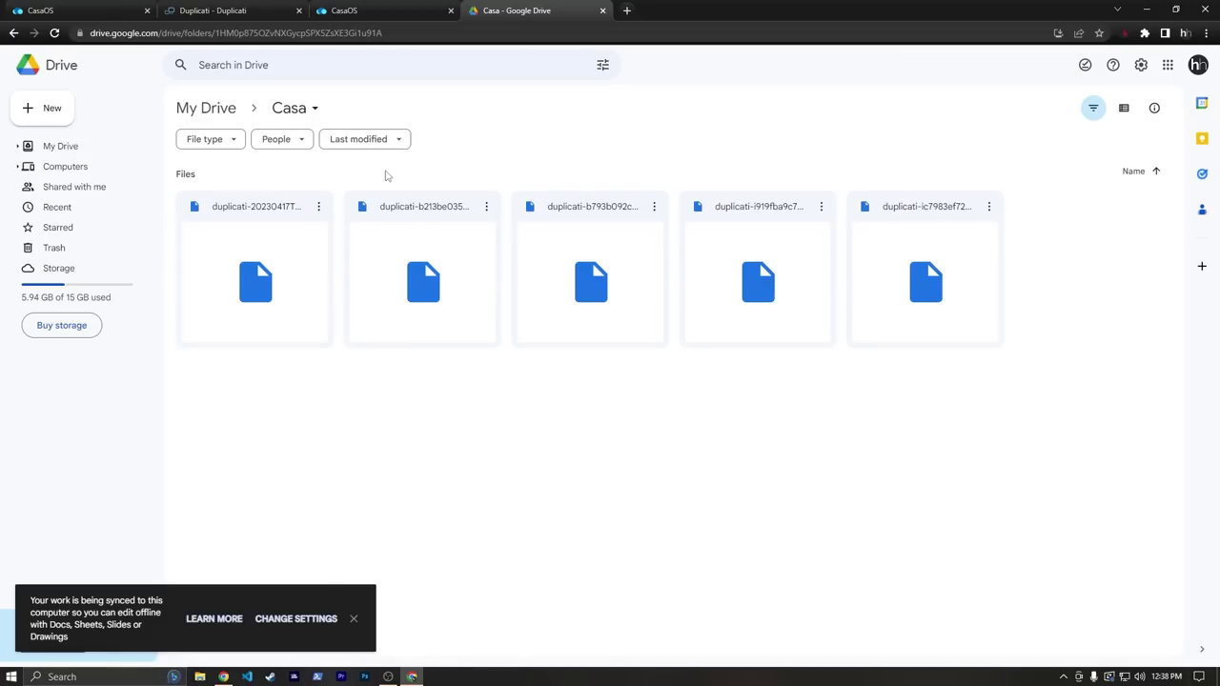
Return to Duplicati's Restore options, then scroll through the CasaOS App Store's app list
{"action": "left_click", "coordinate": [211, 11]}
{"action": "left_click", "coordinate": [84, 183]}
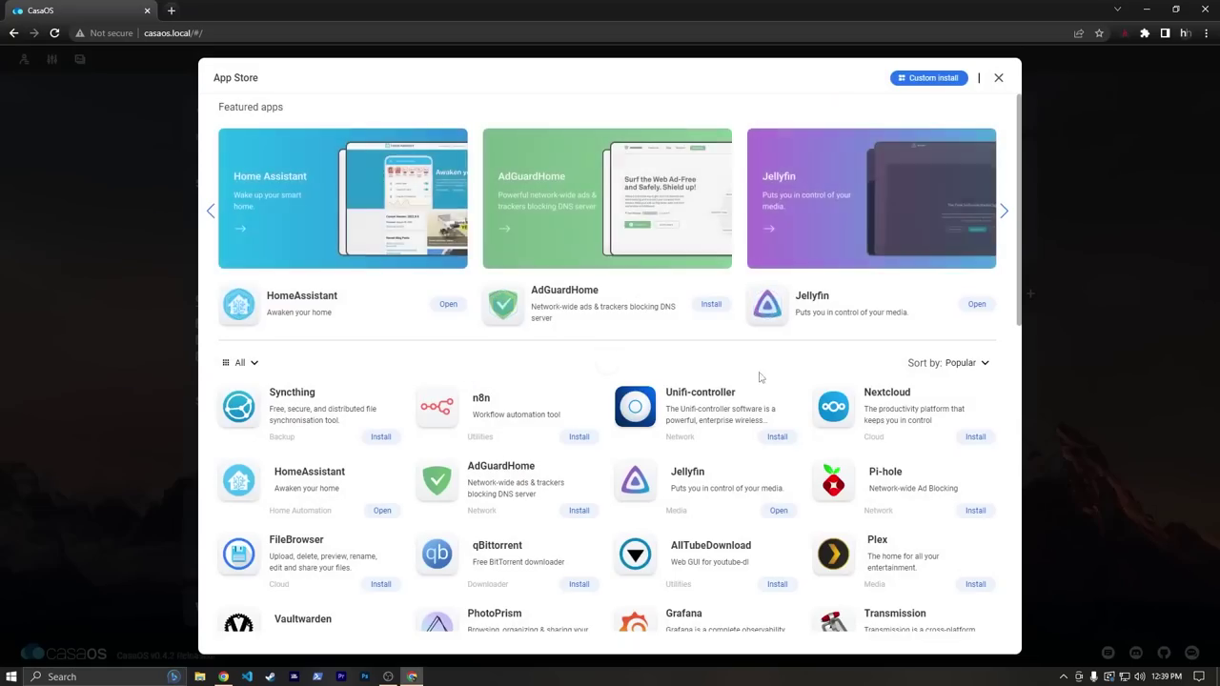
{"action": "scroll", "coordinate": [587, 418], "scroll_direction": "down", "scroll_amount": 8}
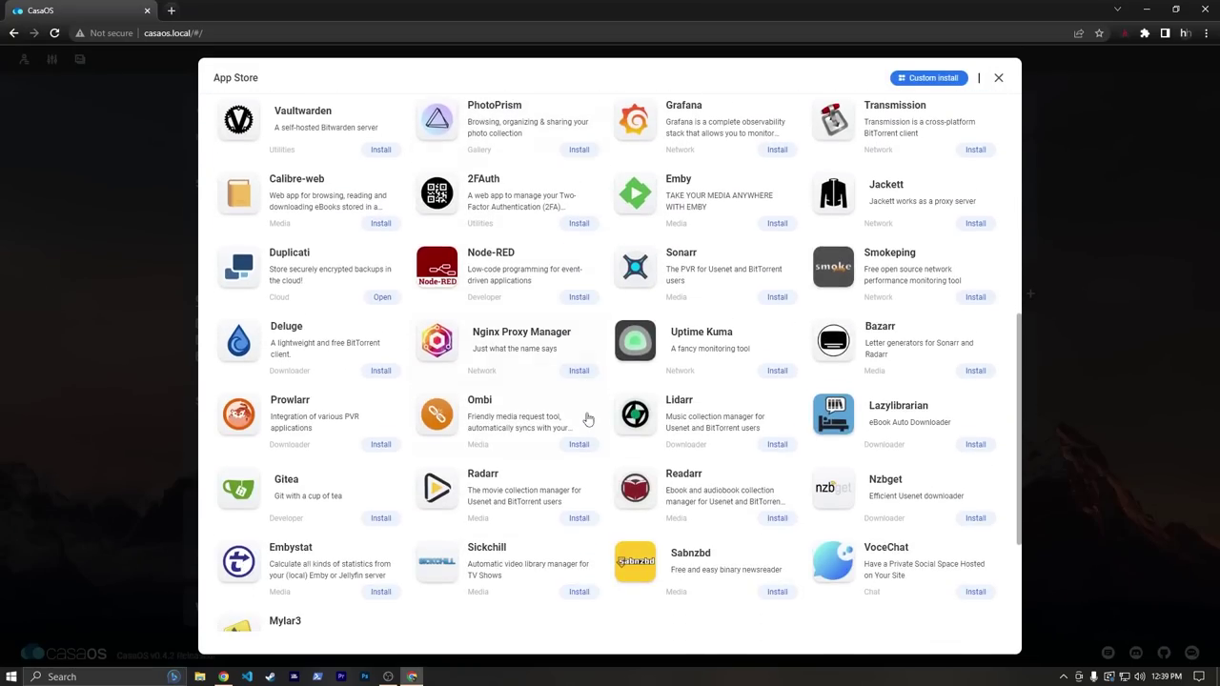
Look over the App Store's Custom install form, close it, and start a new browser tab
{"action": "scroll", "coordinate": [587, 417], "scroll_direction": "up", "scroll_amount": 10}
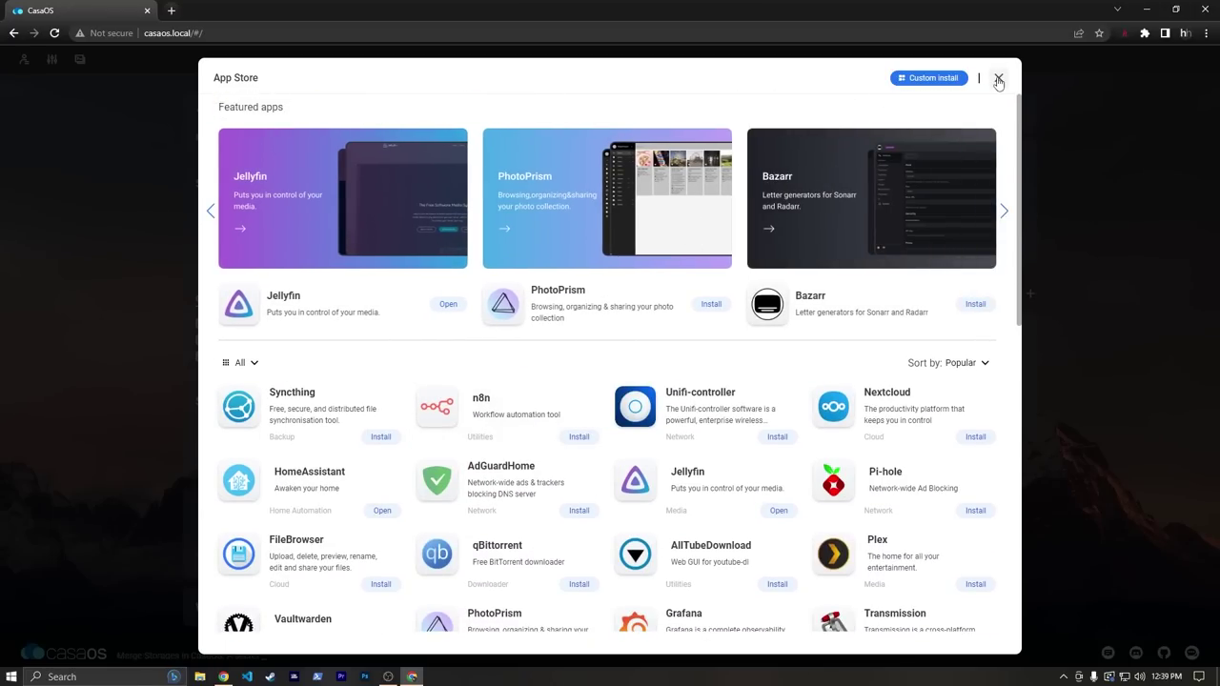
{"action": "left_click", "coordinate": [932, 80]}
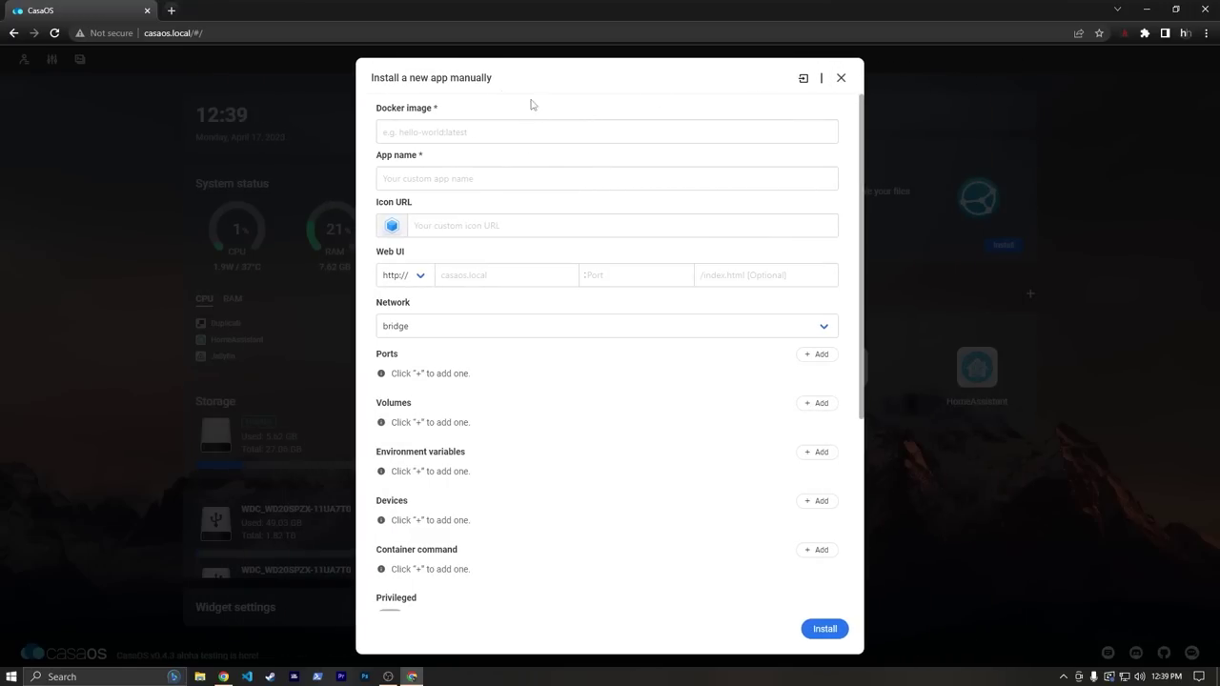
{"action": "left_click", "coordinate": [840, 78]}
{"action": "left_click", "coordinate": [172, 10]}
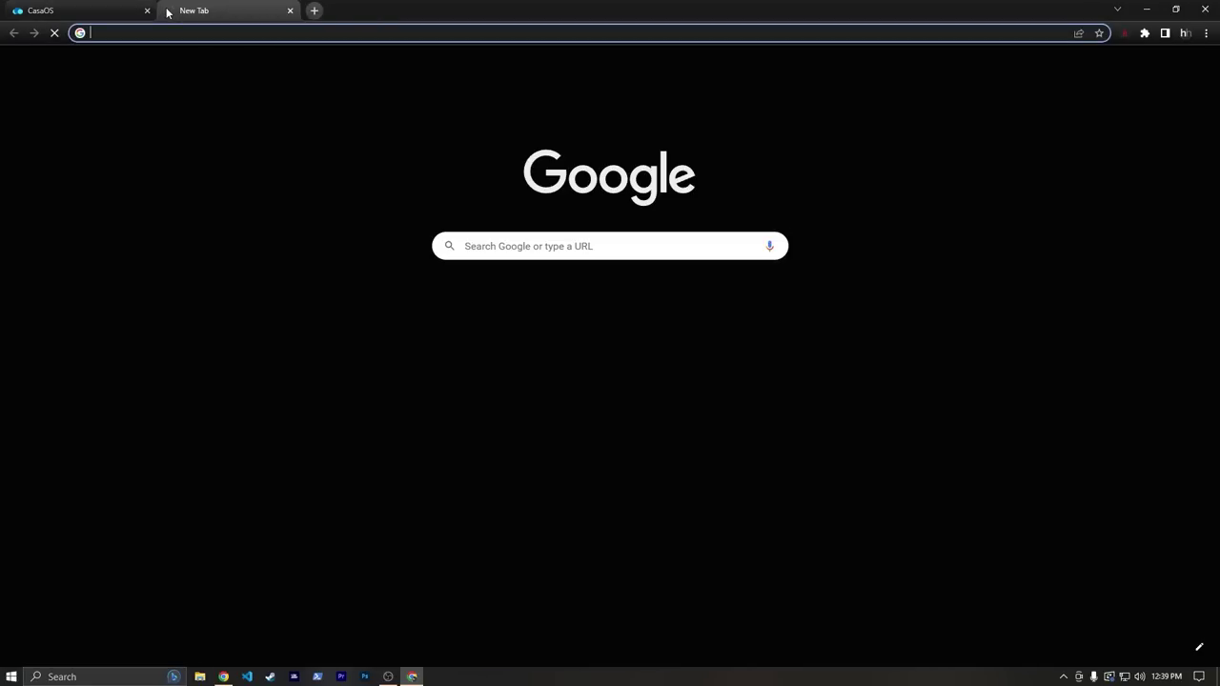
Search 'minecraft docker paper' and open the marctv/minecraft-papermc-server Docker Hub page
{"action": "type", "text": "minecra"}
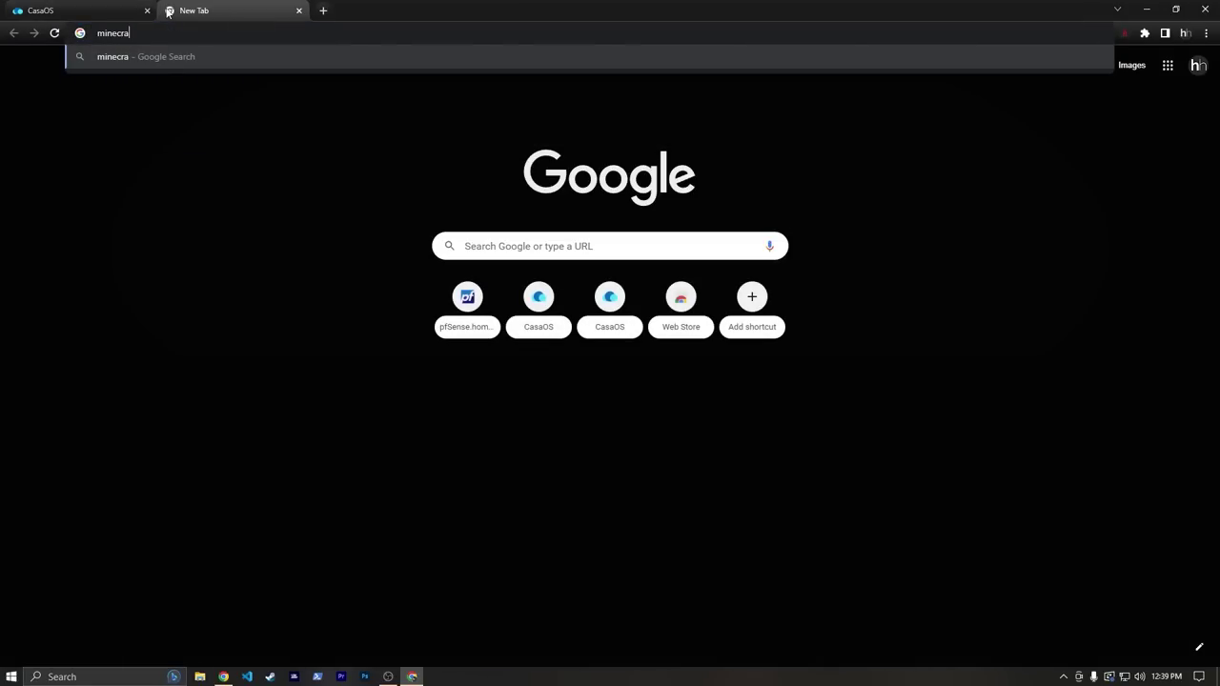
{"action": "type", "text": "ft docker paper"}
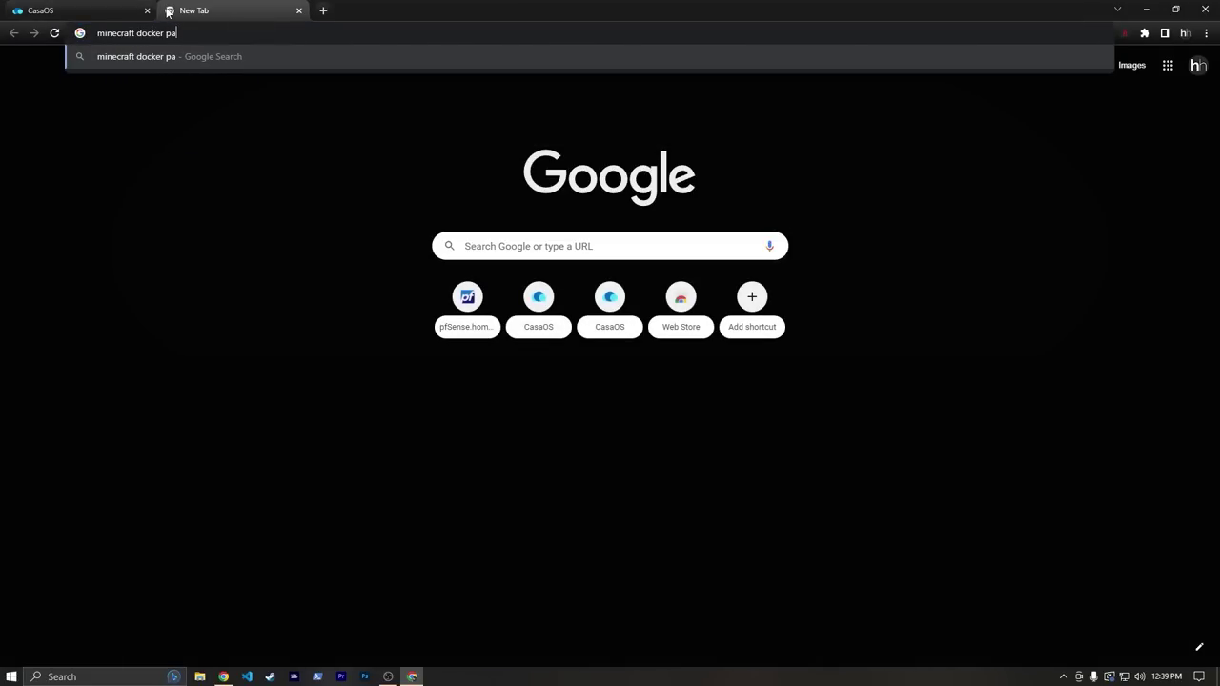
{"action": "key", "text": "Return"}
{"action": "left_click", "coordinate": [244, 206]}
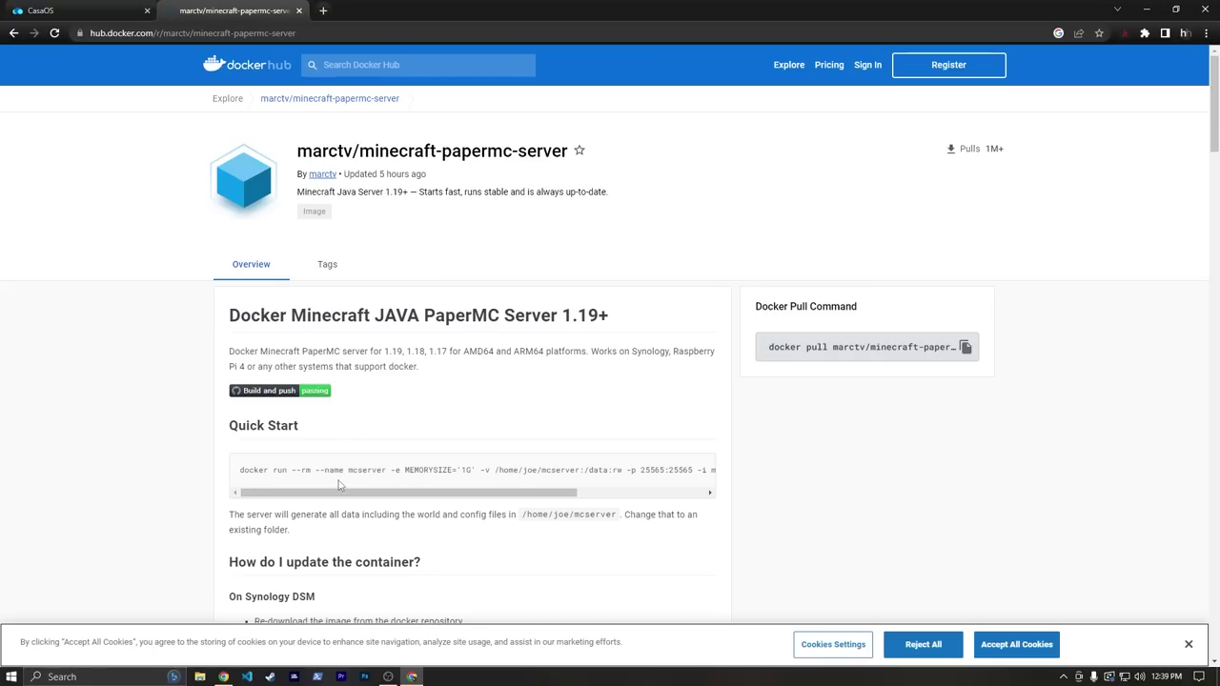
Copy the Quick Start docker run command and return to the CasaOS dashboard
{"action": "scroll", "coordinate": [184, 499], "scroll_direction": "down", "scroll_amount": 6}
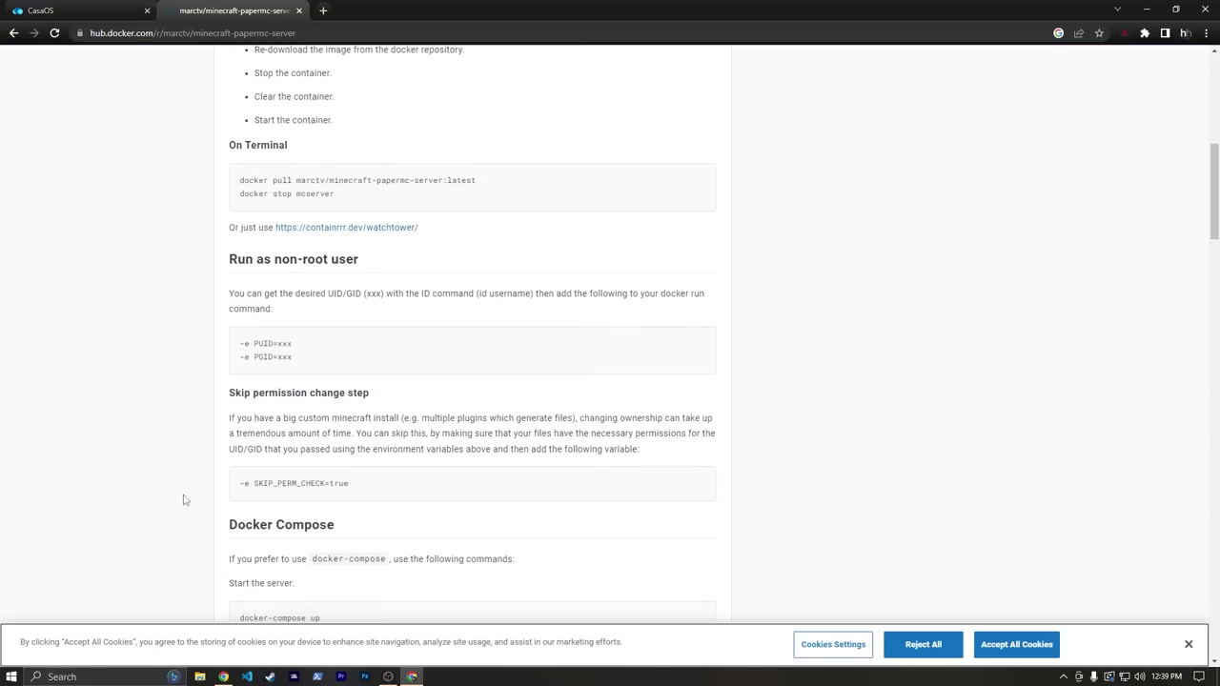
{"action": "scroll", "coordinate": [185, 499], "scroll_direction": "down", "scroll_amount": 2}
{"action": "scroll", "coordinate": [185, 496], "scroll_direction": "down", "scroll_amount": 8}
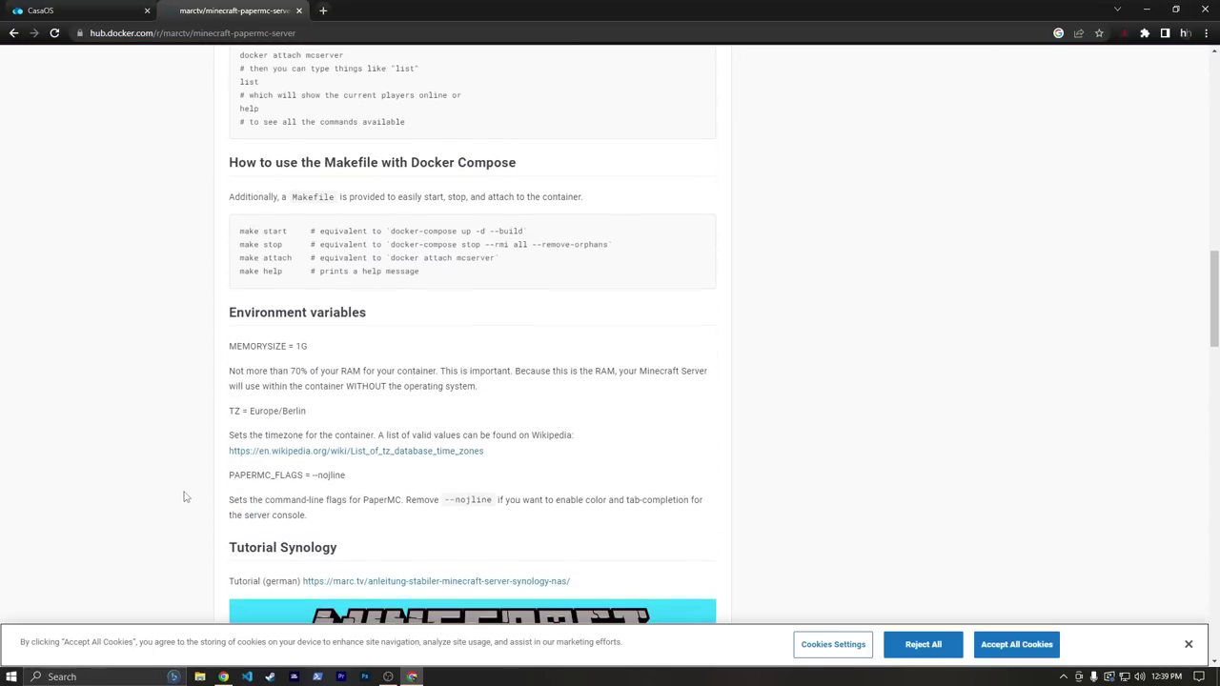
{"action": "scroll", "coordinate": [188, 497], "scroll_direction": "up", "scroll_amount": 7}
{"action": "scroll", "coordinate": [186, 496], "scroll_direction": "up", "scroll_amount": 15}
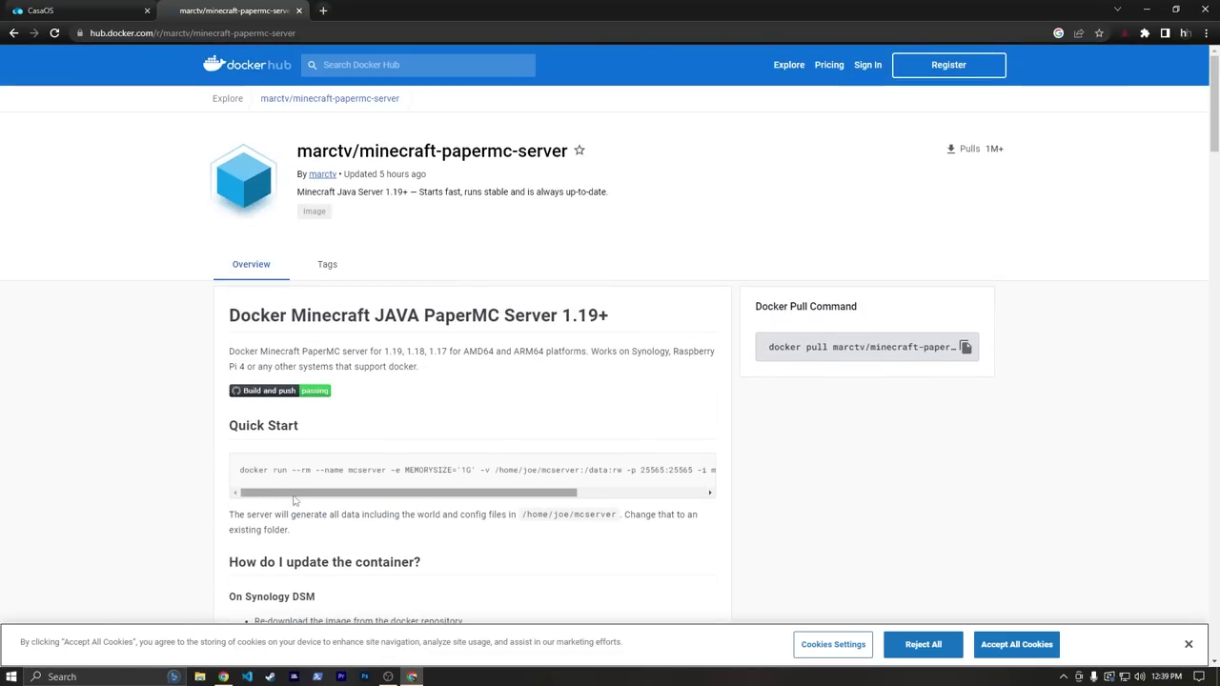
{"action": "triple_click", "coordinate": [240, 470]}
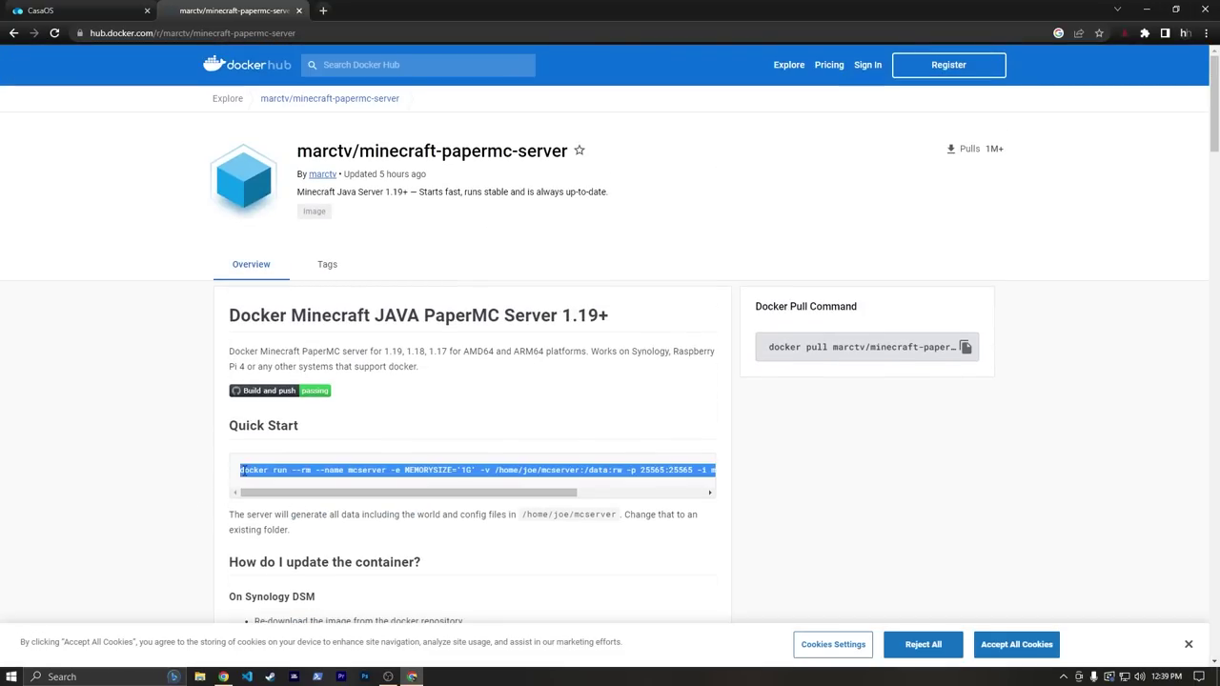
{"action": "left_click", "coordinate": [57, 10]}
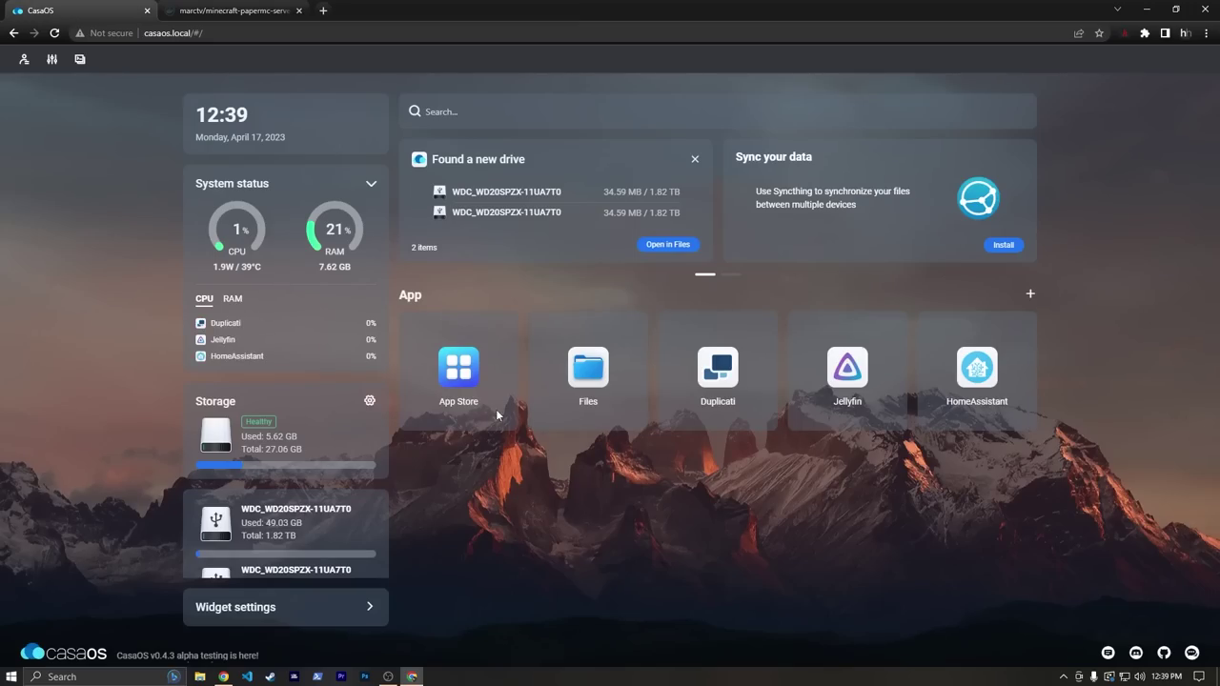
Import the copied docker run command into an App Store custom install
{"action": "left_click", "coordinate": [464, 386]}
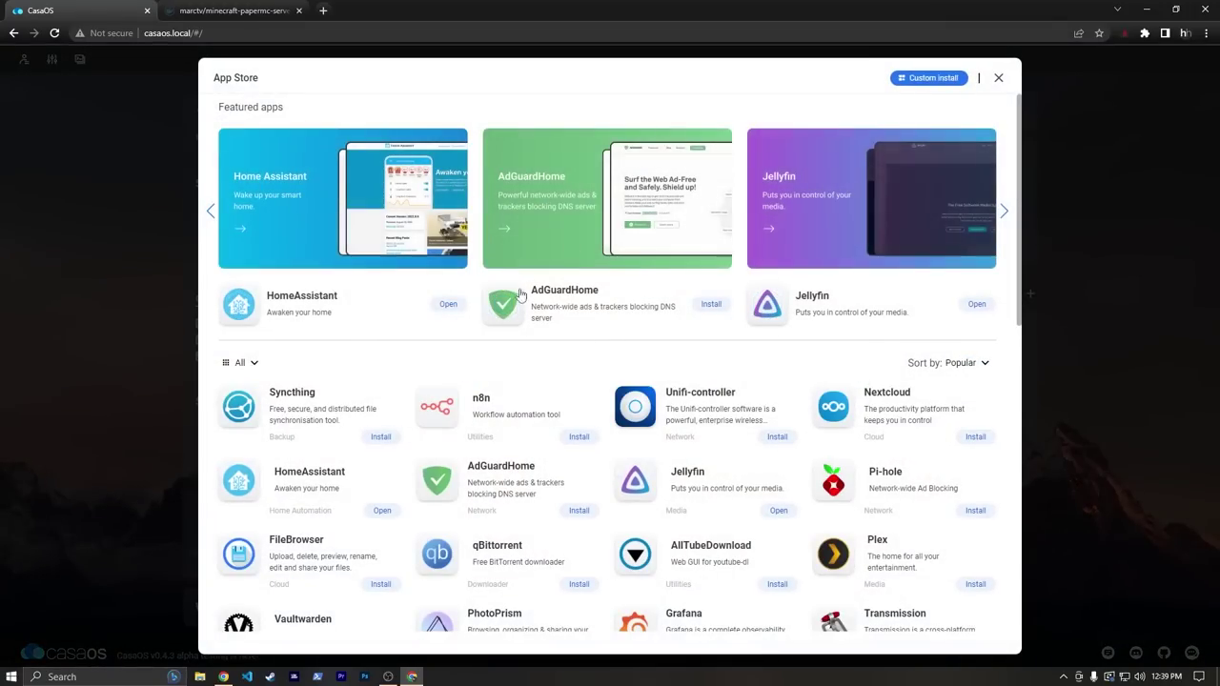
{"action": "left_click", "coordinate": [918, 77]}
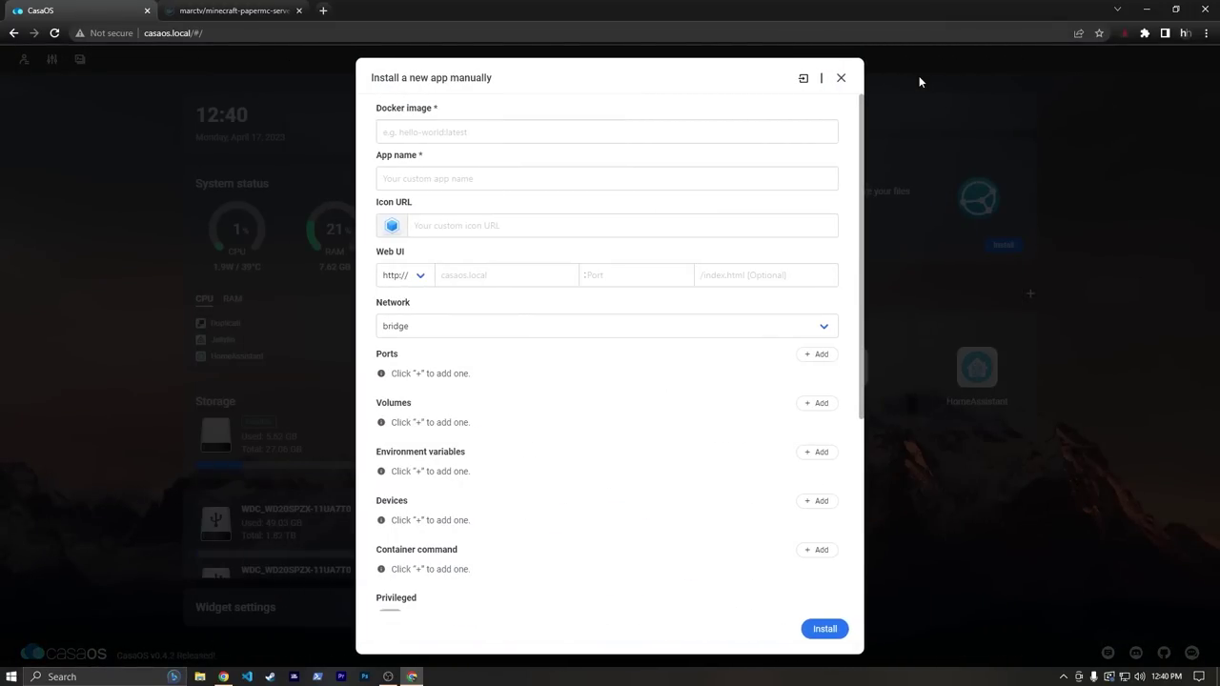
{"action": "left_click", "coordinate": [801, 79]}
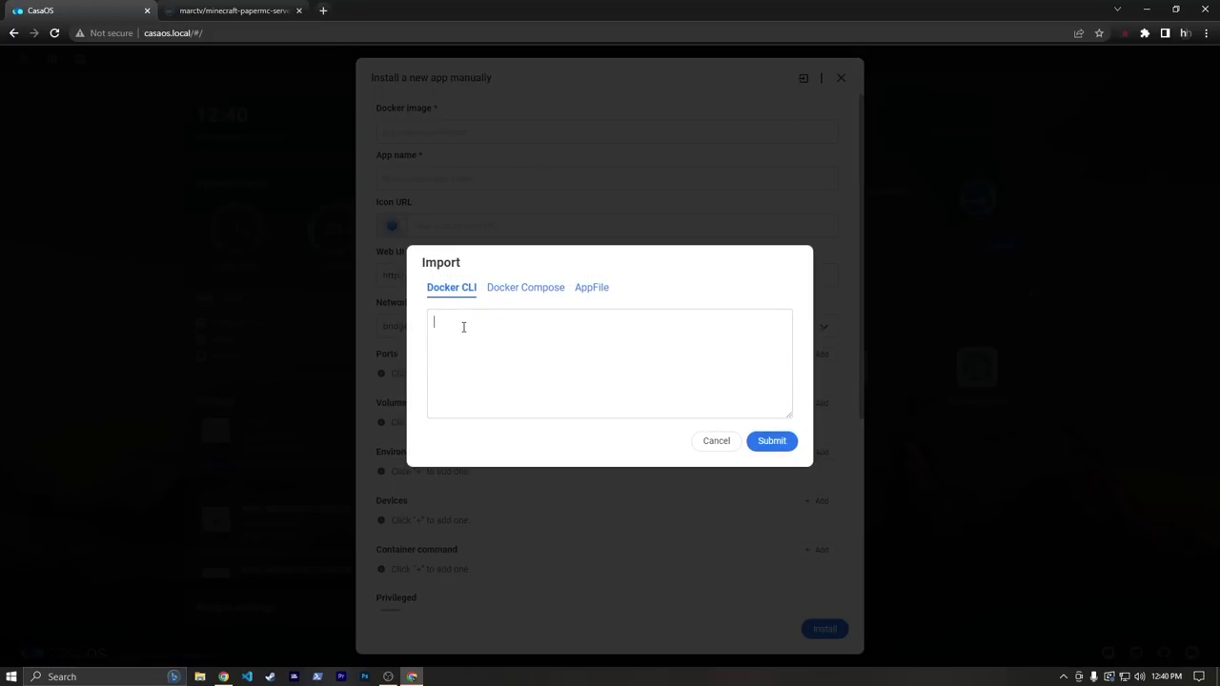
{"action": "type", "text": "docker run --rm --name mcserver -e MEMORYSIZE='1G' -v /home/joe/mcserver:/data:rw -p 25565:25565 -i marctv/minecraft-papermc-server:latest"}
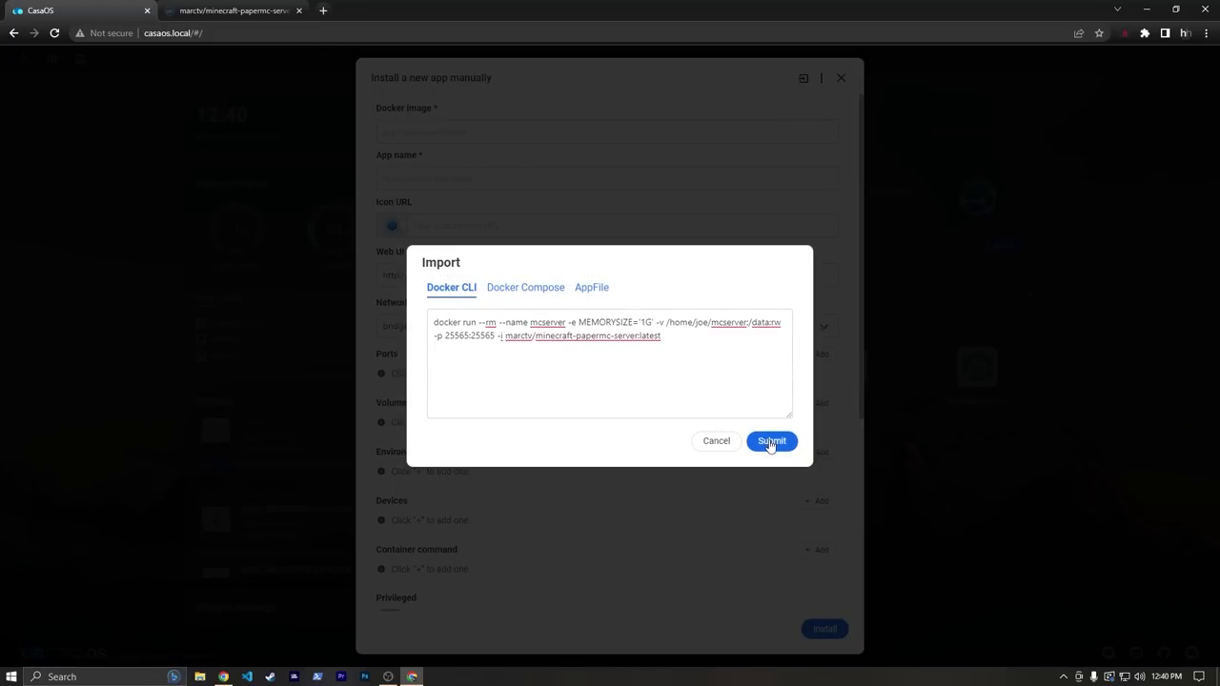
{"action": "left_click", "coordinate": [770, 442]}
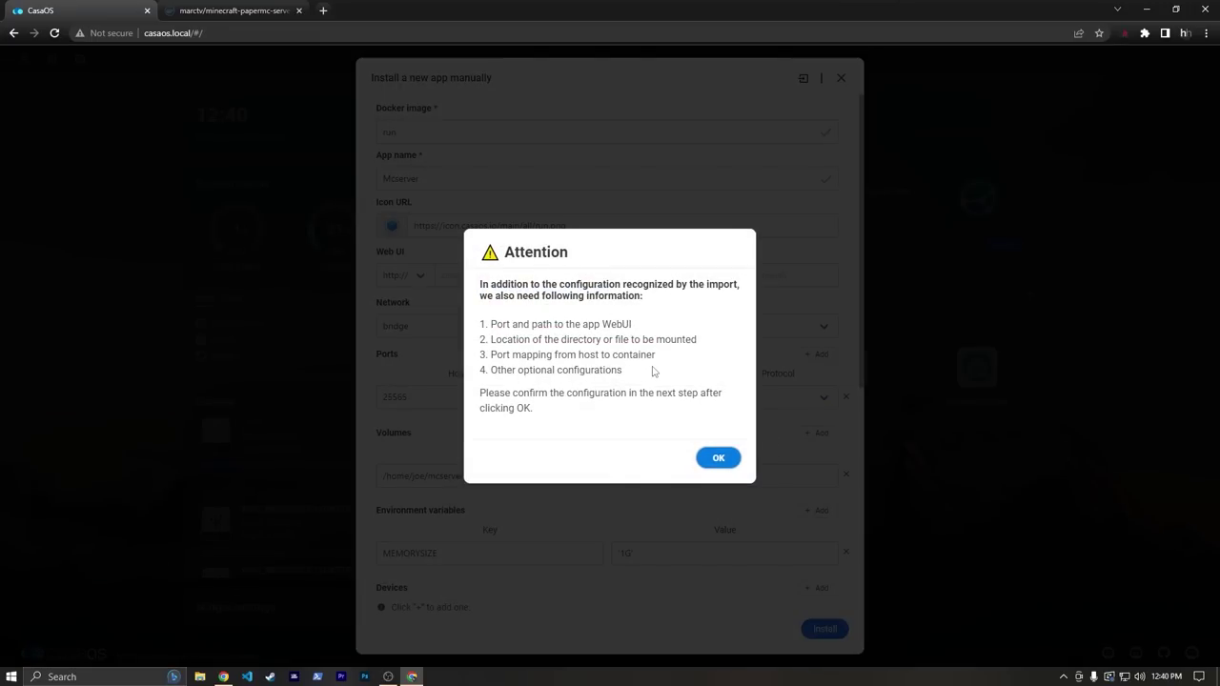
{"action": "left_click", "coordinate": [720, 455]}
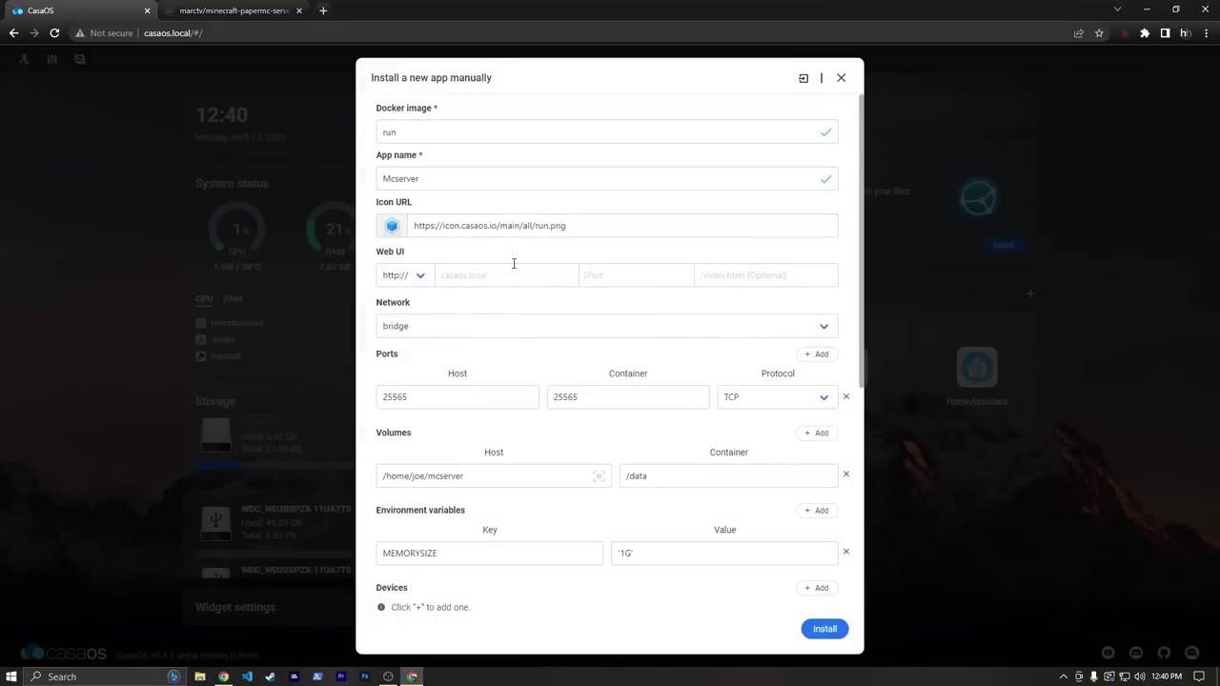
Replace the Docker image with marctv/minecraft-papermc-server taken from the Docker Hub pull command
{"action": "left_click_drag", "start_coordinate": [407, 131], "coordinate": [380, 131]}
{"action": "key", "text": "BackSpace"}
{"action": "left_click", "coordinate": [233, 10]}
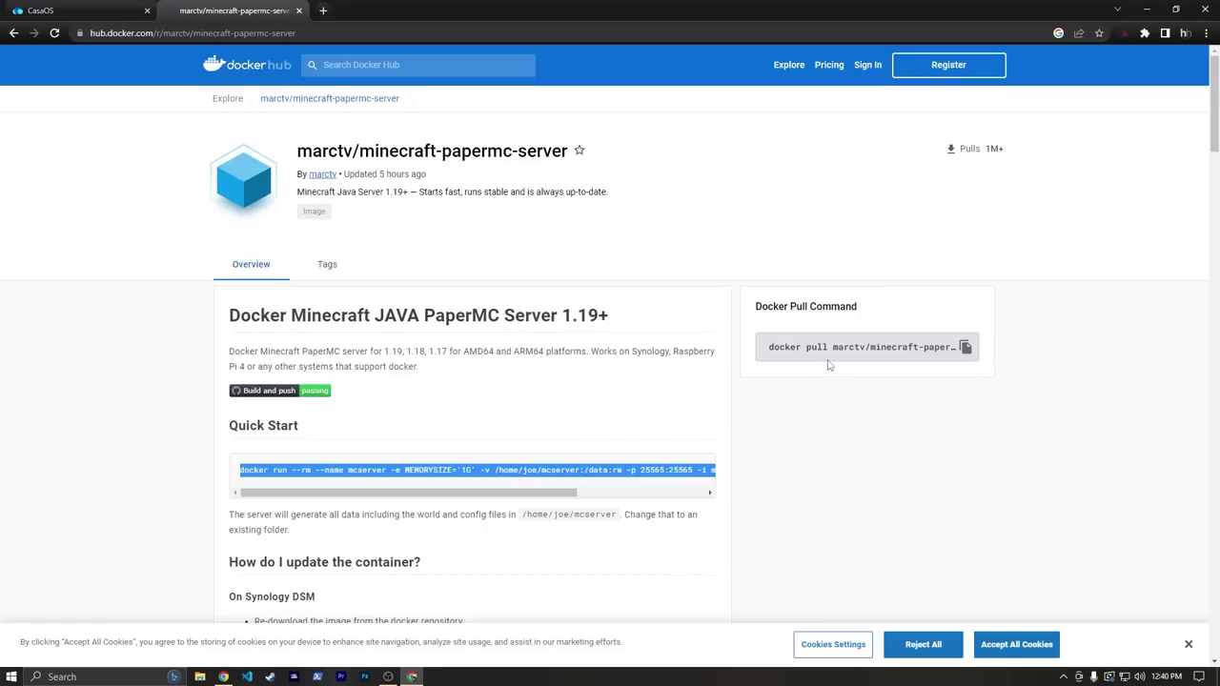
{"action": "left_click", "coordinate": [964, 348]}
{"action": "left_click", "coordinate": [85, 11]}
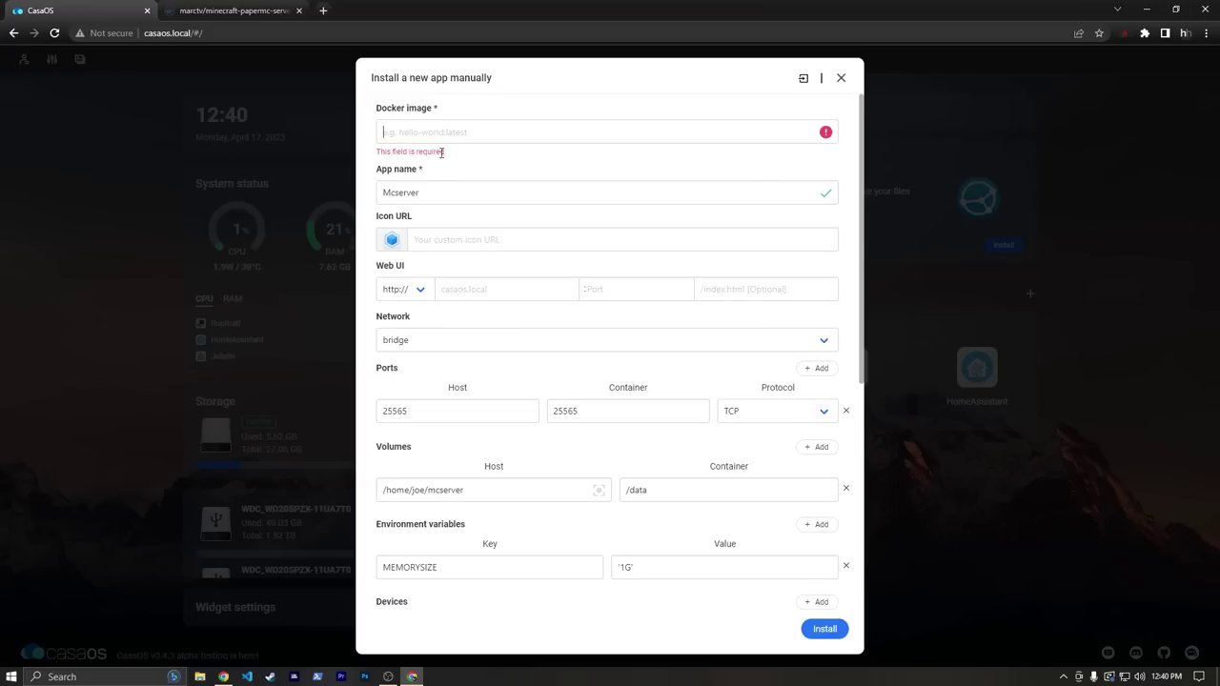
{"action": "key", "text": "ctrl+v"}
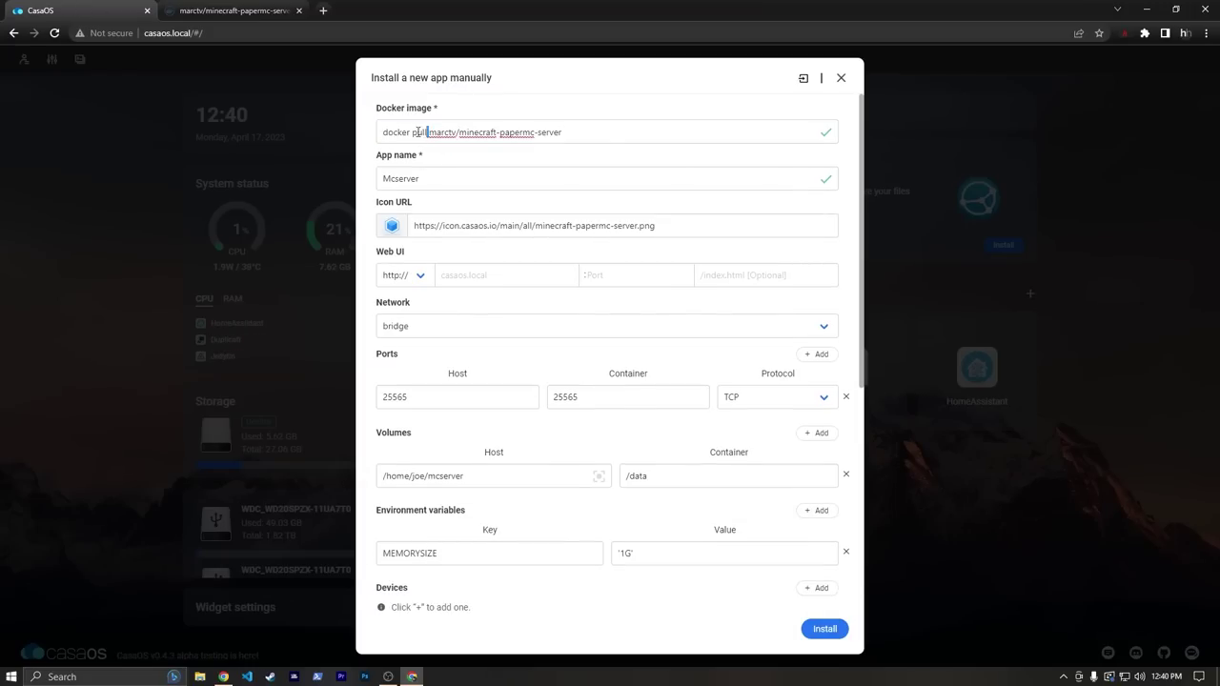
{"action": "left_click_drag", "start_coordinate": [425, 132], "coordinate": [359, 132]}
{"action": "key", "text": "BackSpace"}
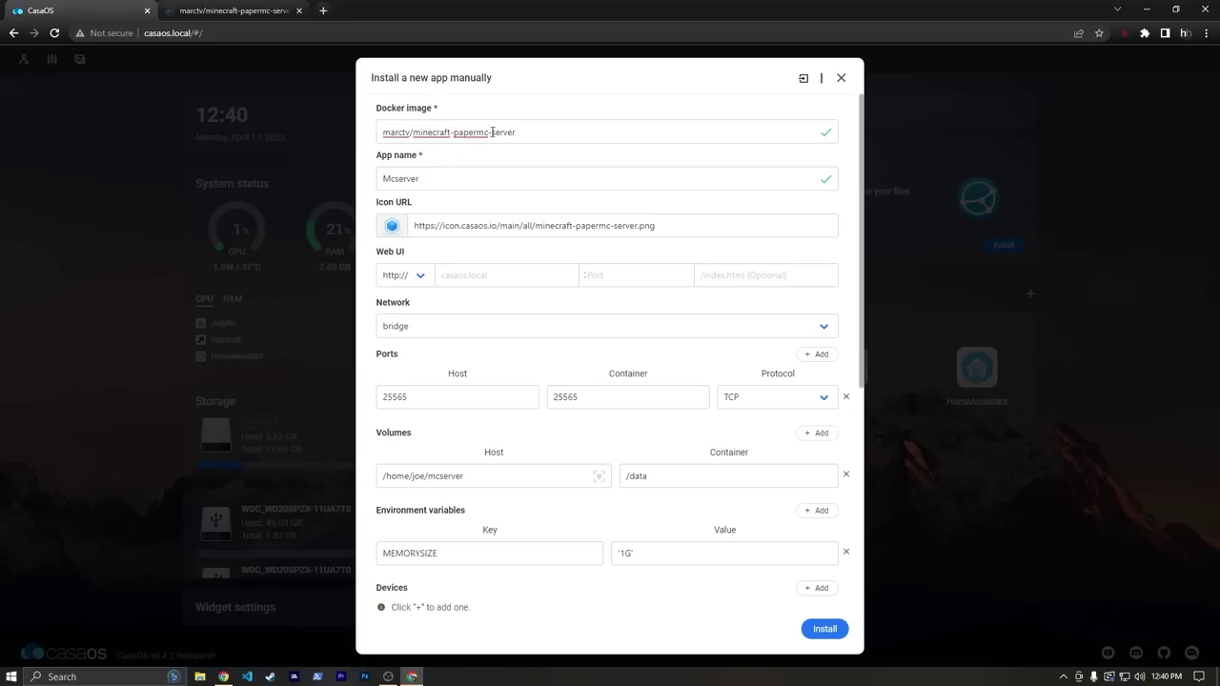
{"action": "left_click", "coordinate": [598, 127]}
Rename the app from Mcserver to Minecraft
{"action": "left_click_drag", "start_coordinate": [420, 178], "coordinate": [381, 177]}
{"action": "type", "text": "minecraft"}
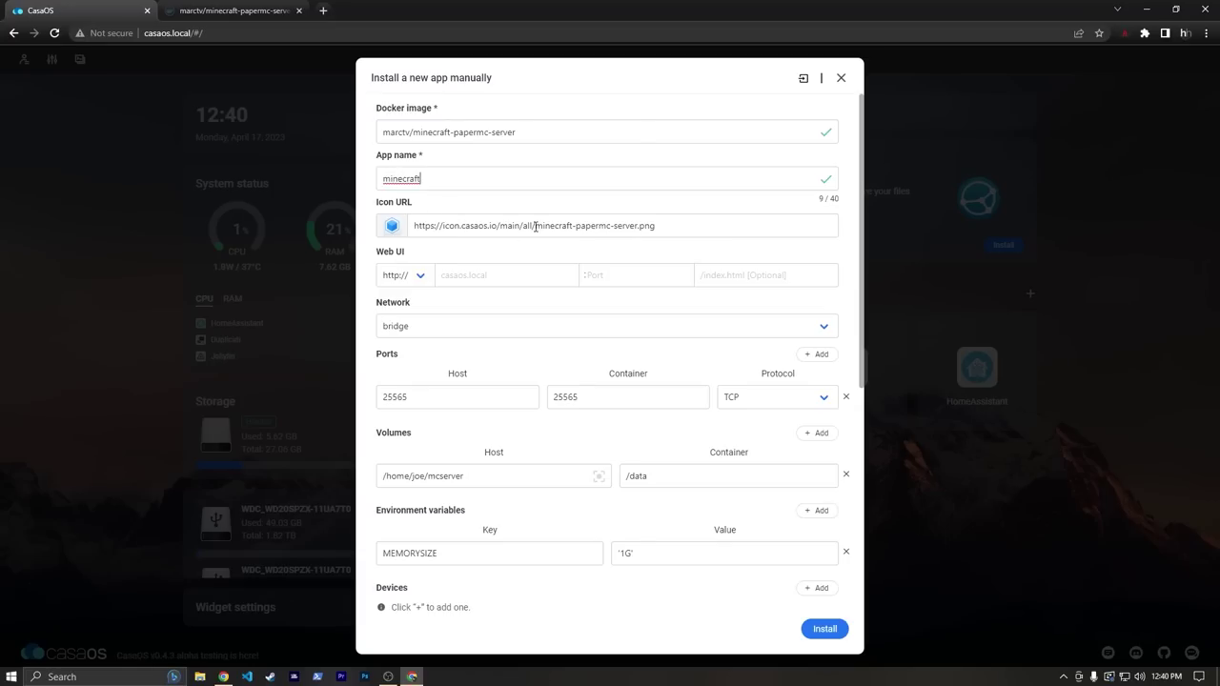
{"action": "key", "text": "BackSpace"}
{"action": "type", "text": "M"}
{"action": "left_click", "coordinate": [679, 227]}
{"action": "left_click", "coordinate": [324, 11]}
Search Google Images for 'minecraft logo' and copy the grass-block logo's image address
{"action": "type", "text": "minecraft logo"}
{"action": "key", "text": "Return"}
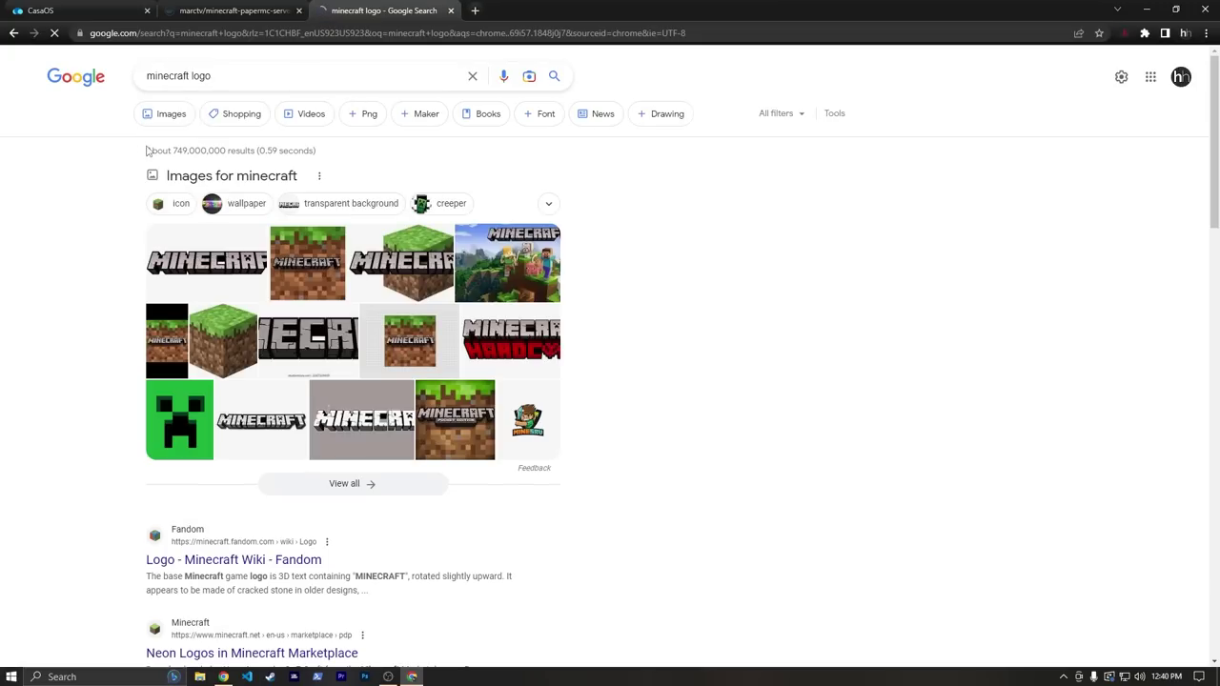
{"action": "left_click", "coordinate": [222, 341]}
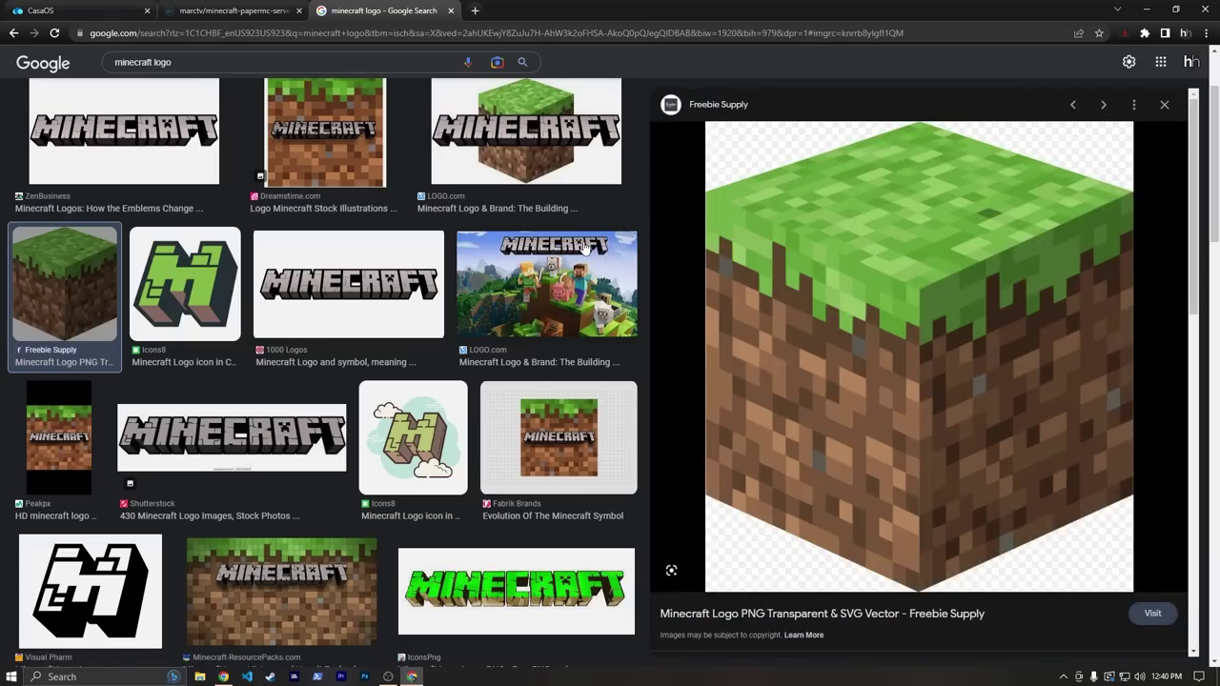
{"action": "right_click", "coordinate": [843, 301]}
{"action": "left_click", "coordinate": [857, 428]}
{"action": "left_click", "coordinate": [533, 10]}
{"action": "right_click", "coordinate": [591, 262]}
{"action": "left_click", "coordinate": [648, 315]}
Paste the logo address into the install form's Icon URL field
{"action": "left_click", "coordinate": [58, 10]}
{"action": "left_click_drag", "start_coordinate": [654, 226], "coordinate": [402, 226]}
{"action": "key", "text": "ctrl+v"}
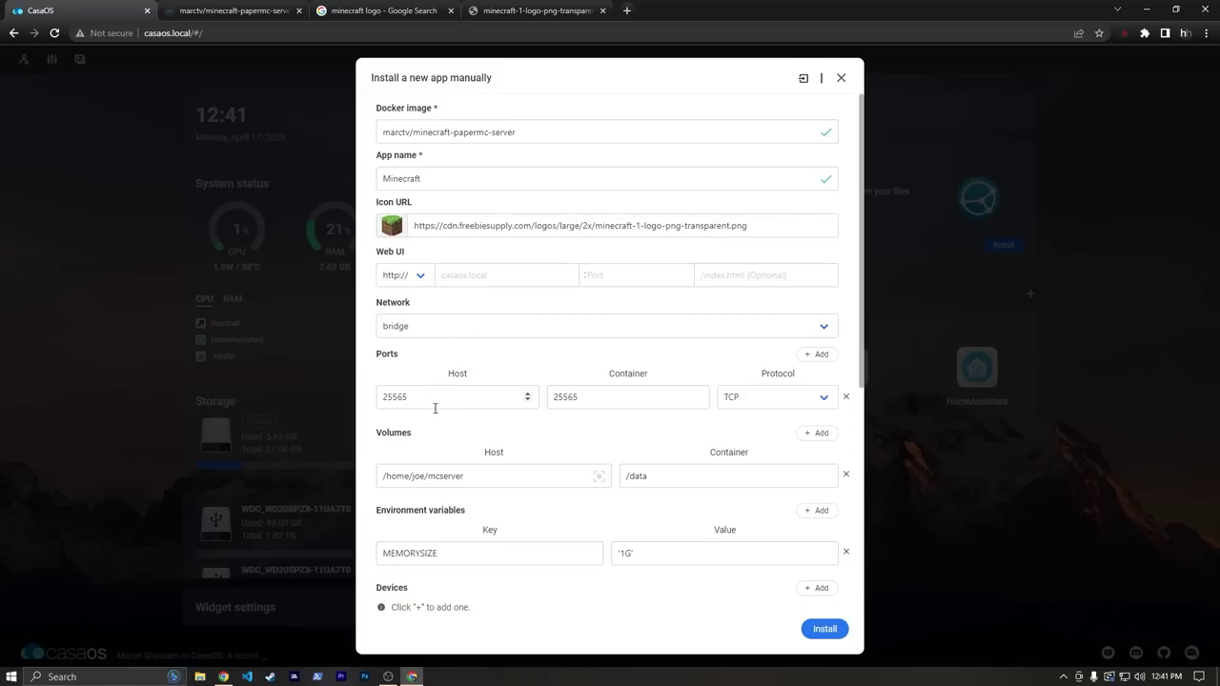
Duplicate the CasaOS tab and close the Docker Hub and Google Search tabs
{"action": "scroll", "coordinate": [439, 401], "scroll_direction": "down", "scroll_amount": 1}
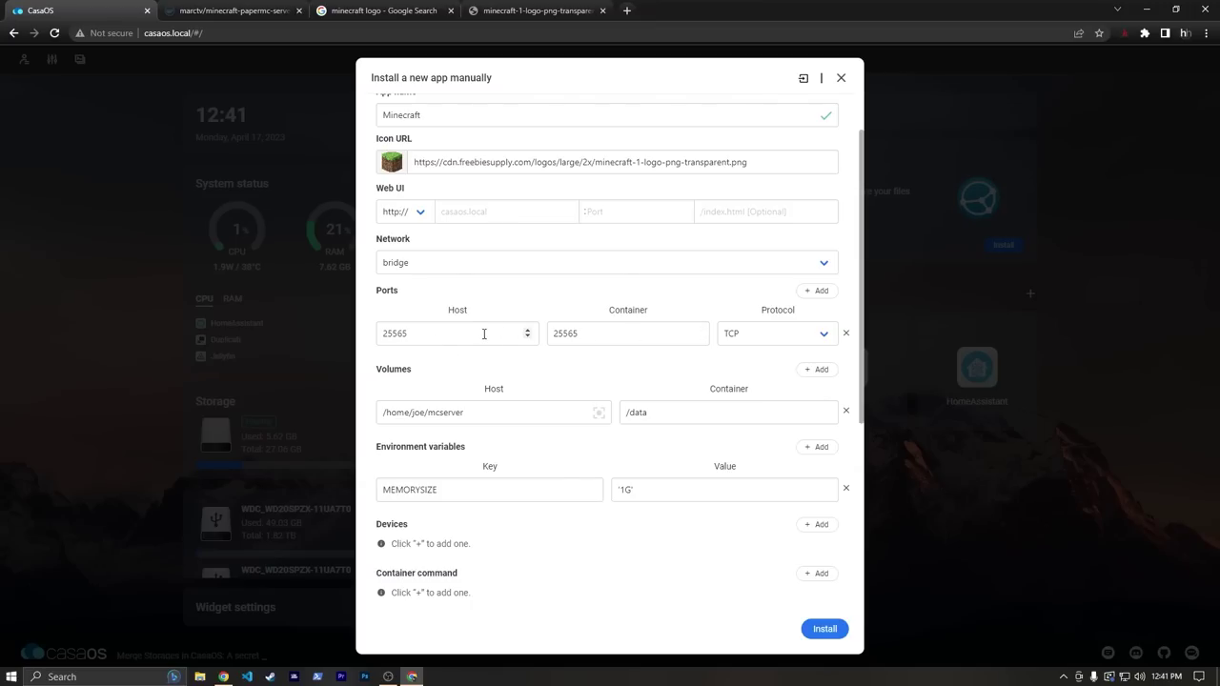
{"action": "scroll", "coordinate": [486, 376], "scroll_direction": "down", "scroll_amount": 1}
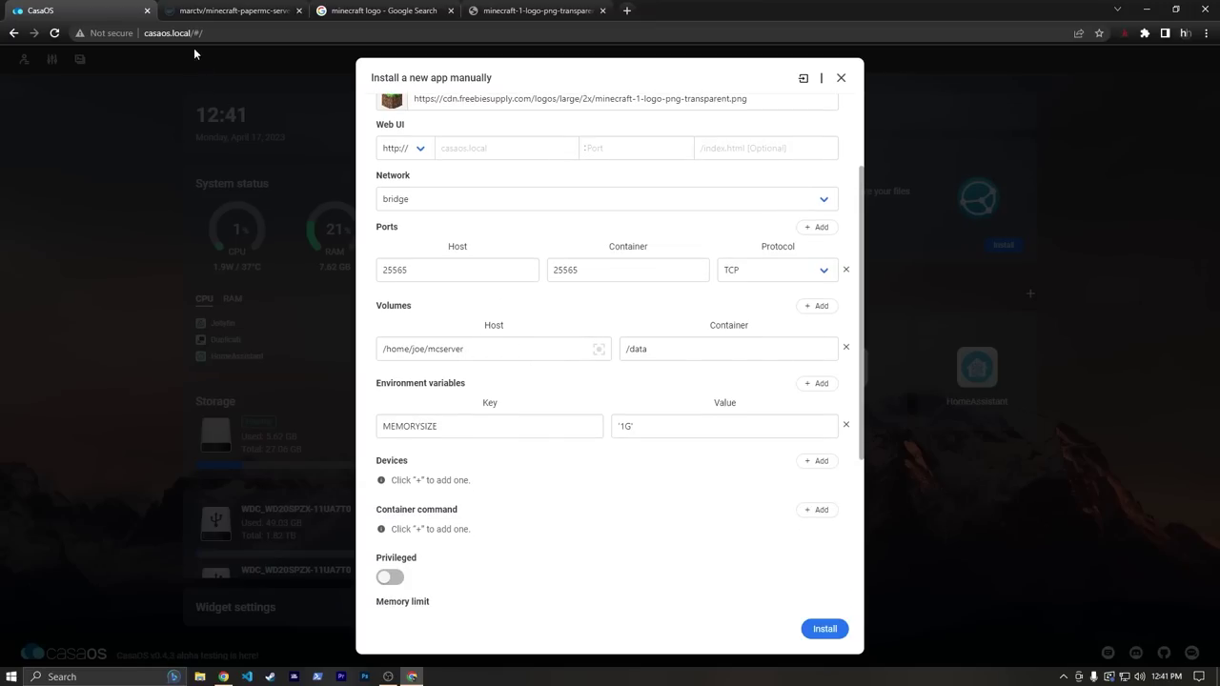
{"action": "right_click", "coordinate": [80, 13]}
{"action": "left_click", "coordinate": [125, 107]}
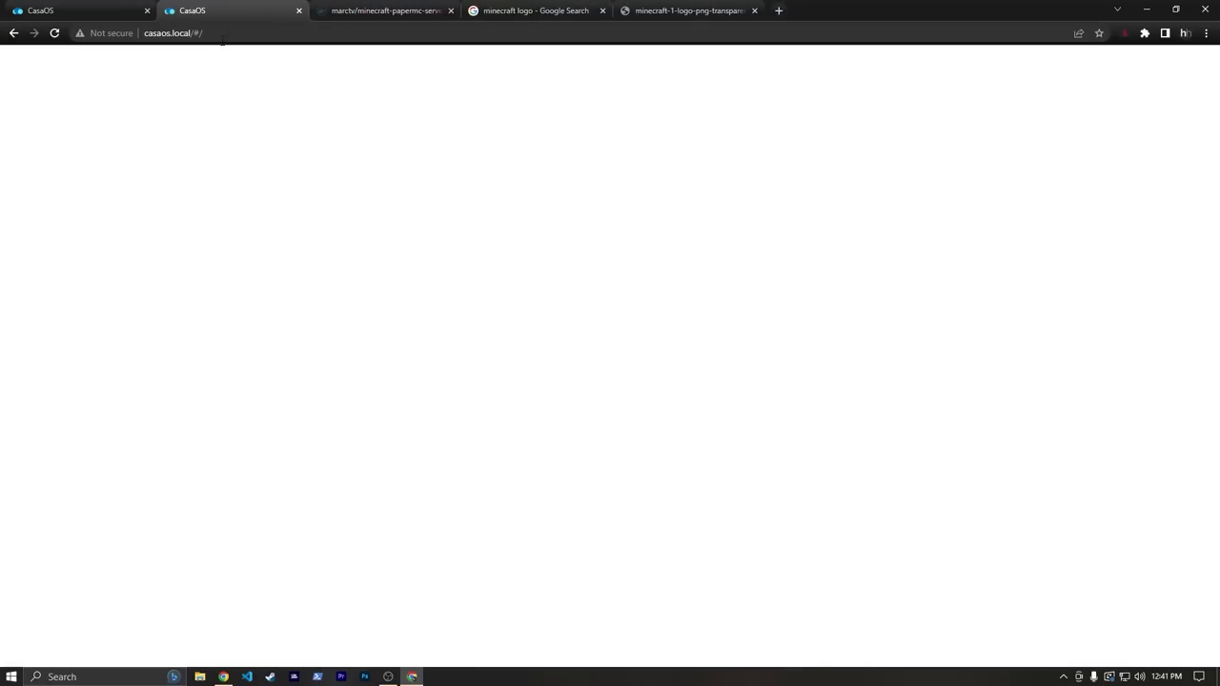
{"action": "left_click", "coordinate": [450, 10]}
{"action": "left_click", "coordinate": [451, 11]}
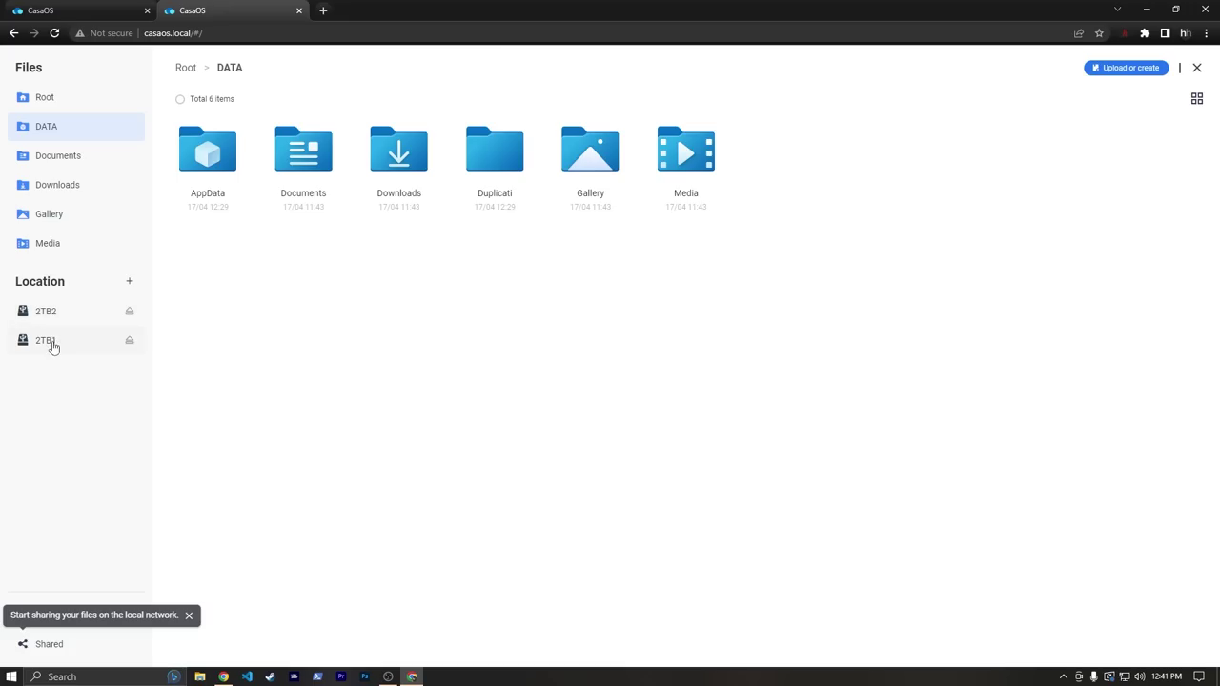
Create a Minecraft-Config folder in 2TB1's CasaShare and copy its path
{"action": "left_click", "coordinate": [52, 341]}
{"action": "left_click", "coordinate": [194, 160]}
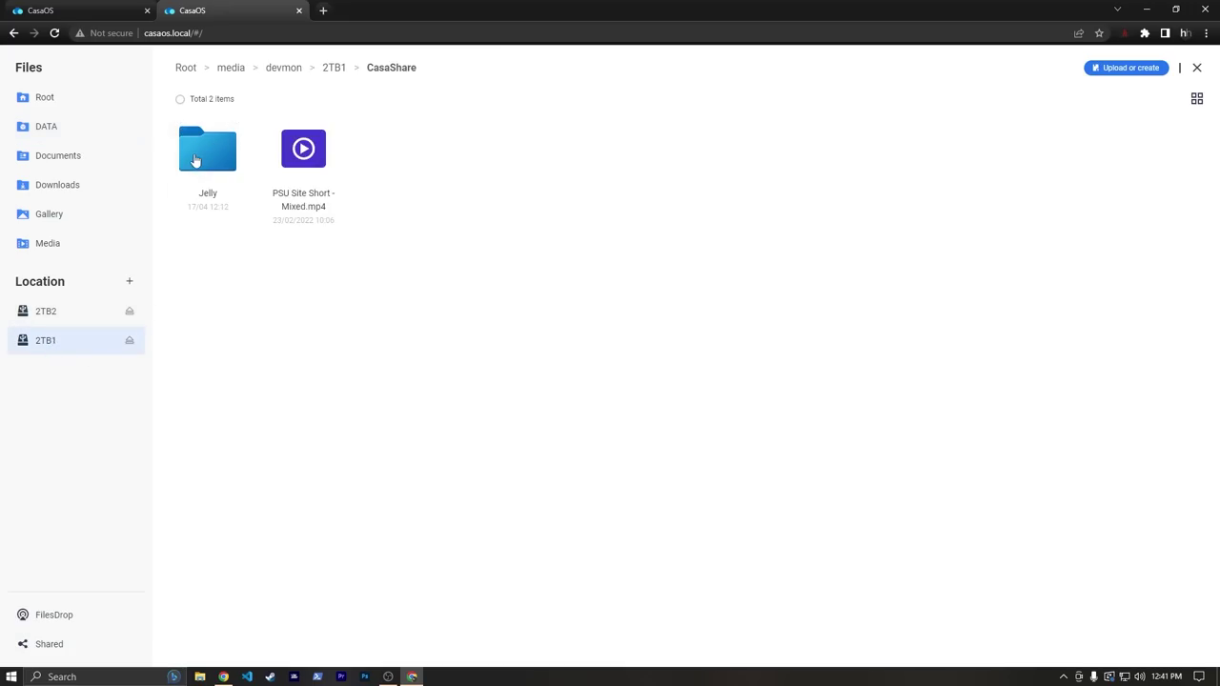
{"action": "left_click", "coordinate": [1122, 70]}
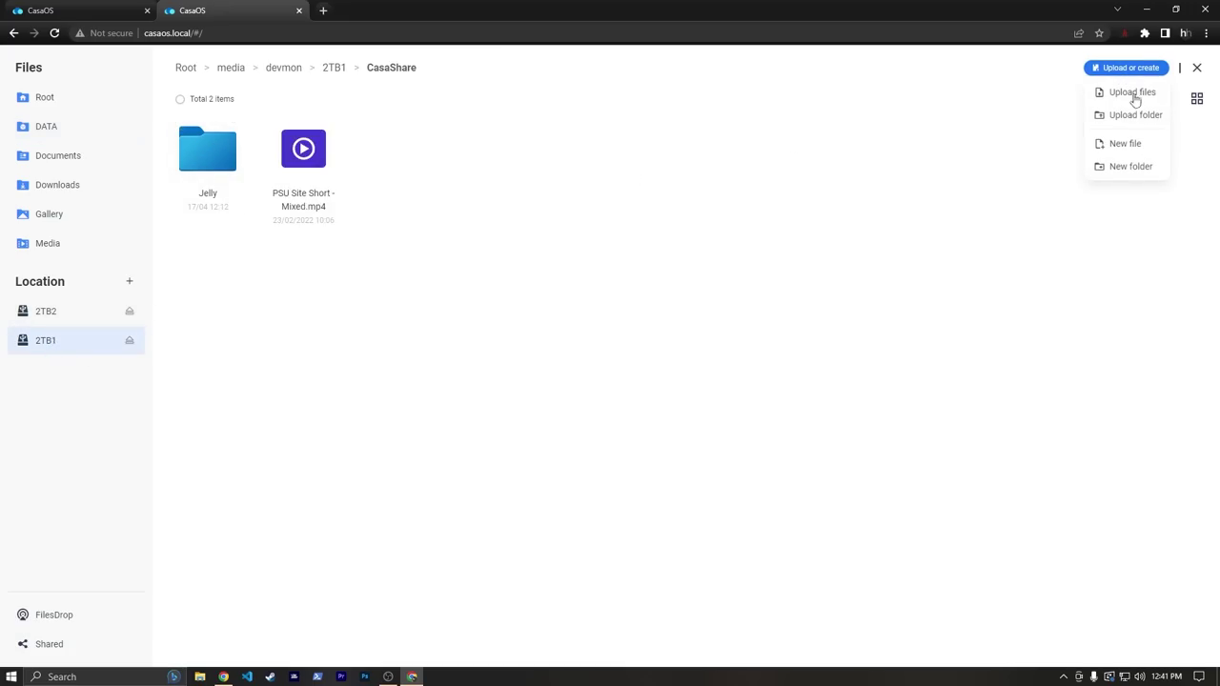
{"action": "left_click", "coordinate": [1130, 165]}
{"action": "type", "text": "Mine"}
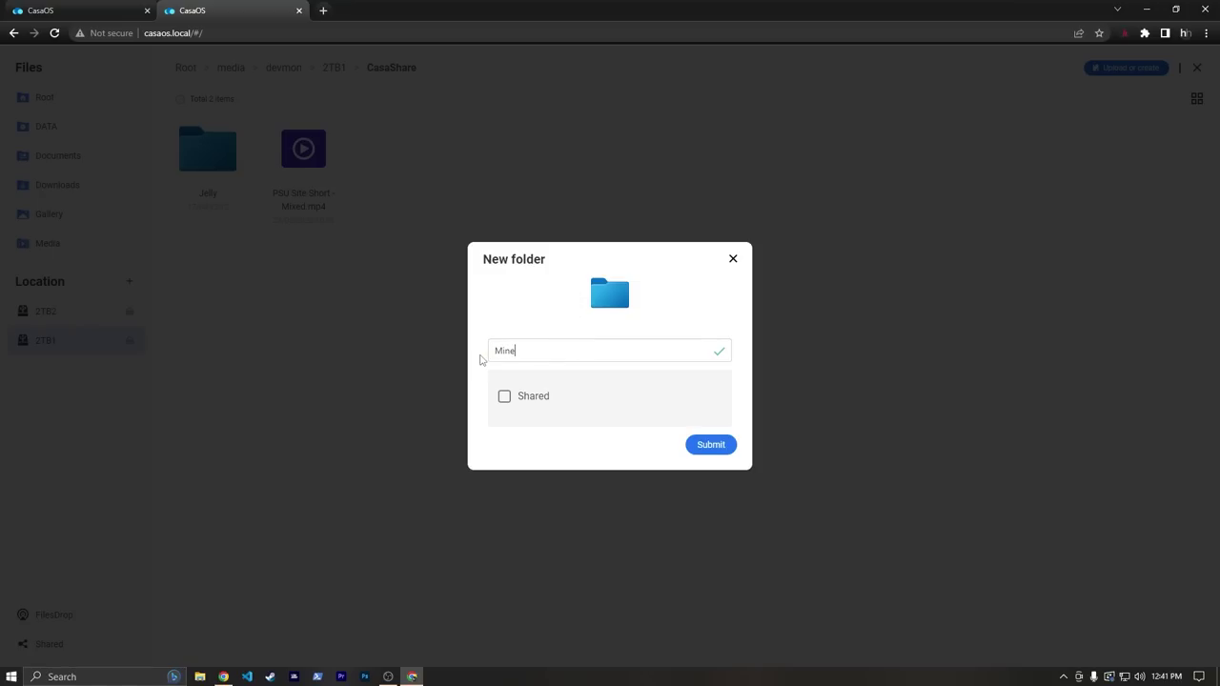
{"action": "type", "text": "craft-Config"}
{"action": "left_click", "coordinate": [710, 444]}
{"action": "right_click", "coordinate": [291, 151]}
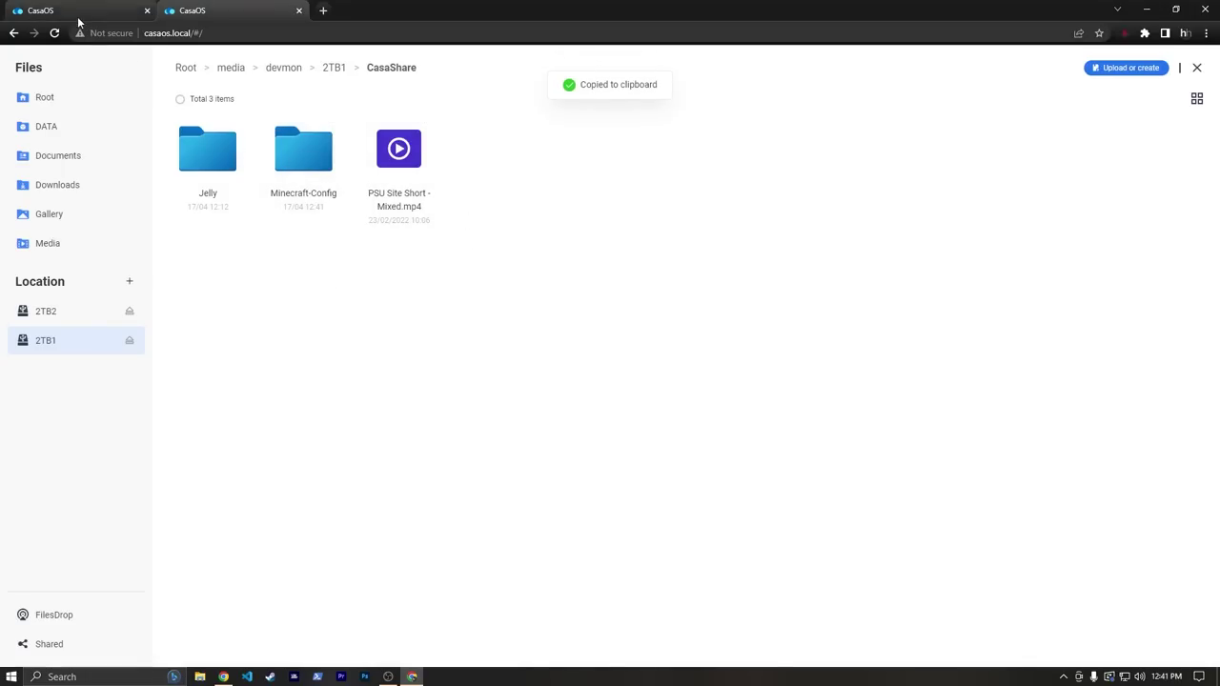
{"action": "left_click", "coordinate": [82, 17]}
Map the Minecraft-Config path as the host volume and set MEMORYSIZE to 3G
{"action": "triple_click", "coordinate": [469, 354]}
{"action": "key", "text": "ctrl+v"}
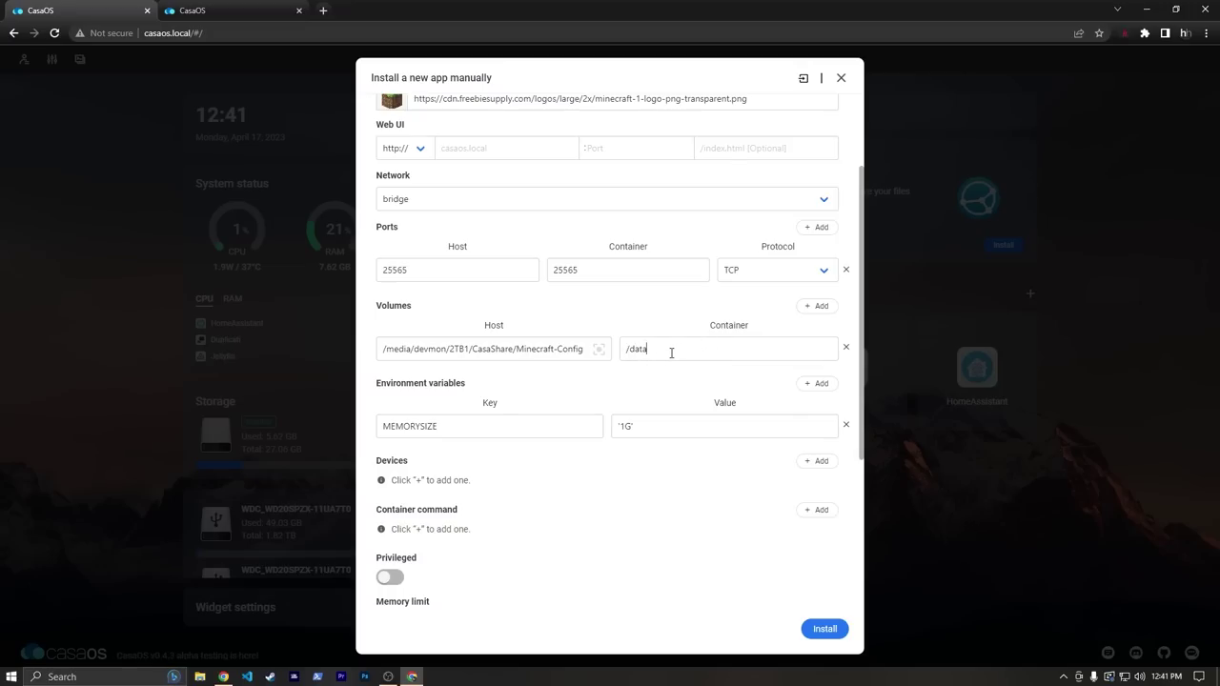
{"action": "left_click_drag", "start_coordinate": [643, 426], "coordinate": [607, 427]}
{"action": "type", "text": "3"}
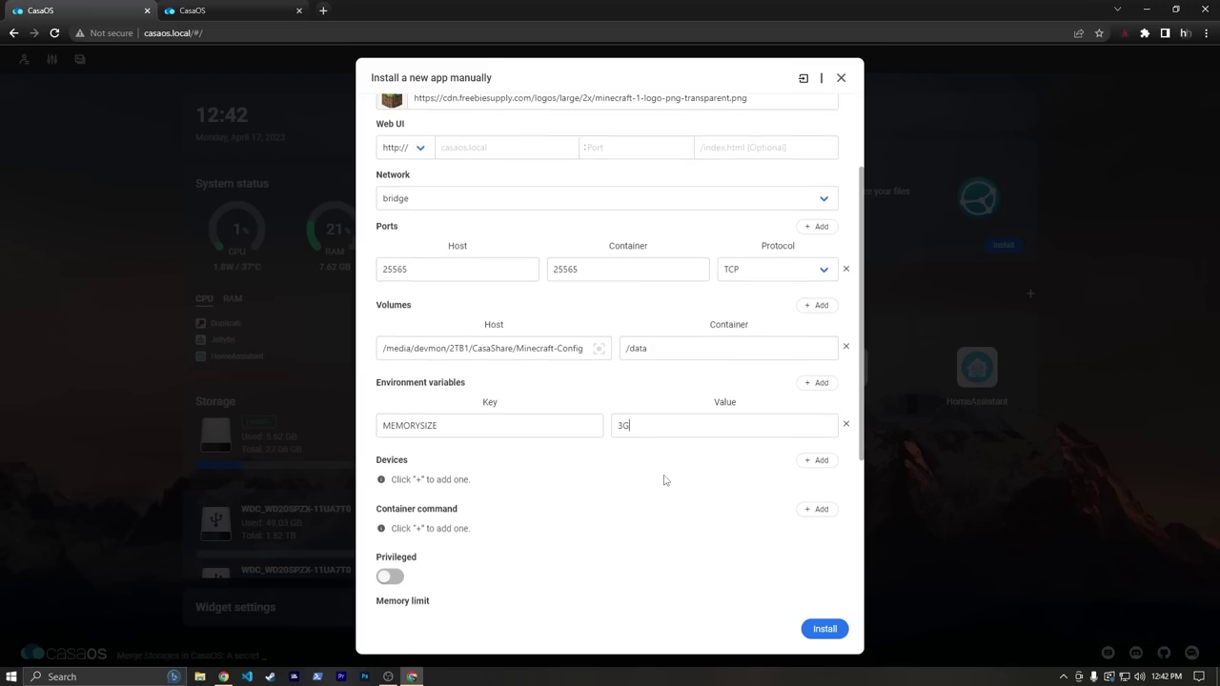
Set CPU shares to High and the restart policy to unless-stopped
{"action": "scroll", "coordinate": [664, 479], "scroll_direction": "down", "scroll_amount": 2}
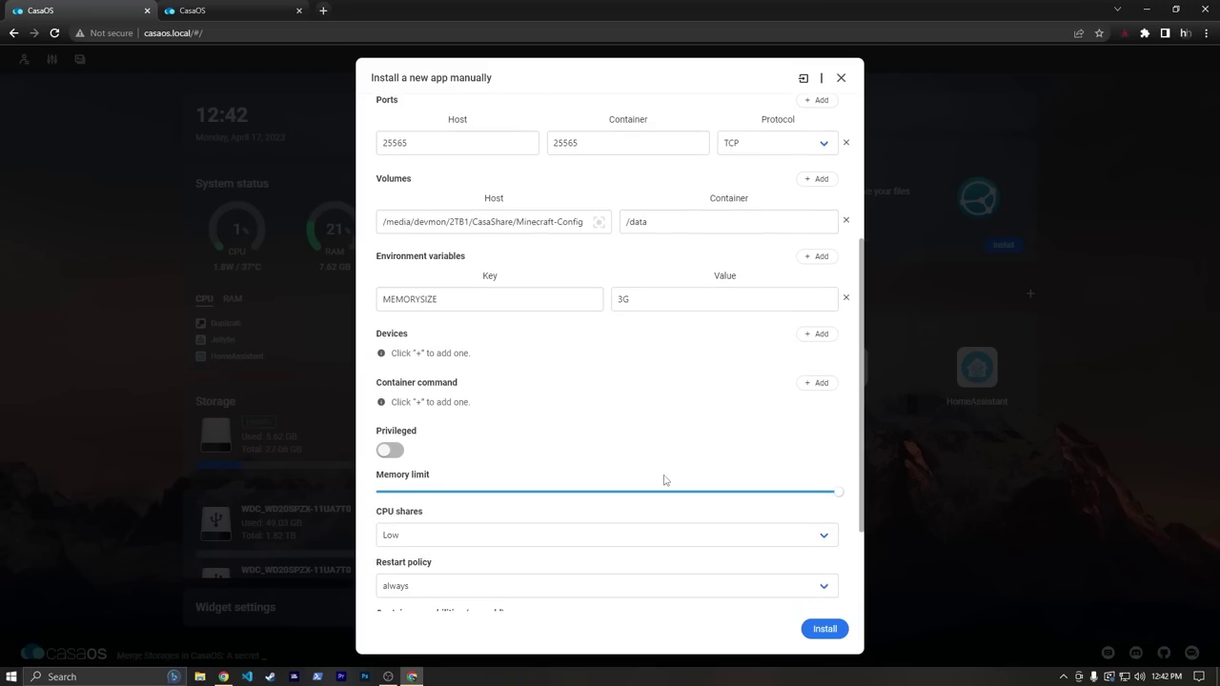
{"action": "scroll", "coordinate": [664, 479], "scroll_direction": "down", "scroll_amount": 1}
{"action": "left_click", "coordinate": [486, 473]}
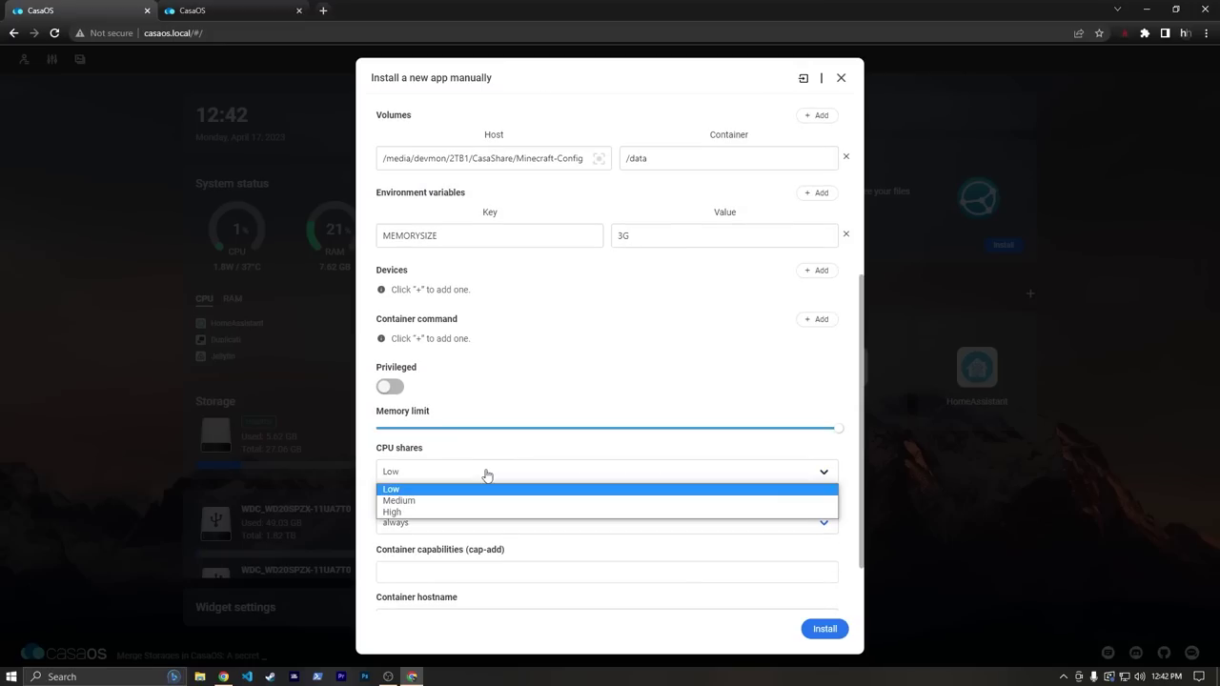
{"action": "left_click", "coordinate": [418, 513]}
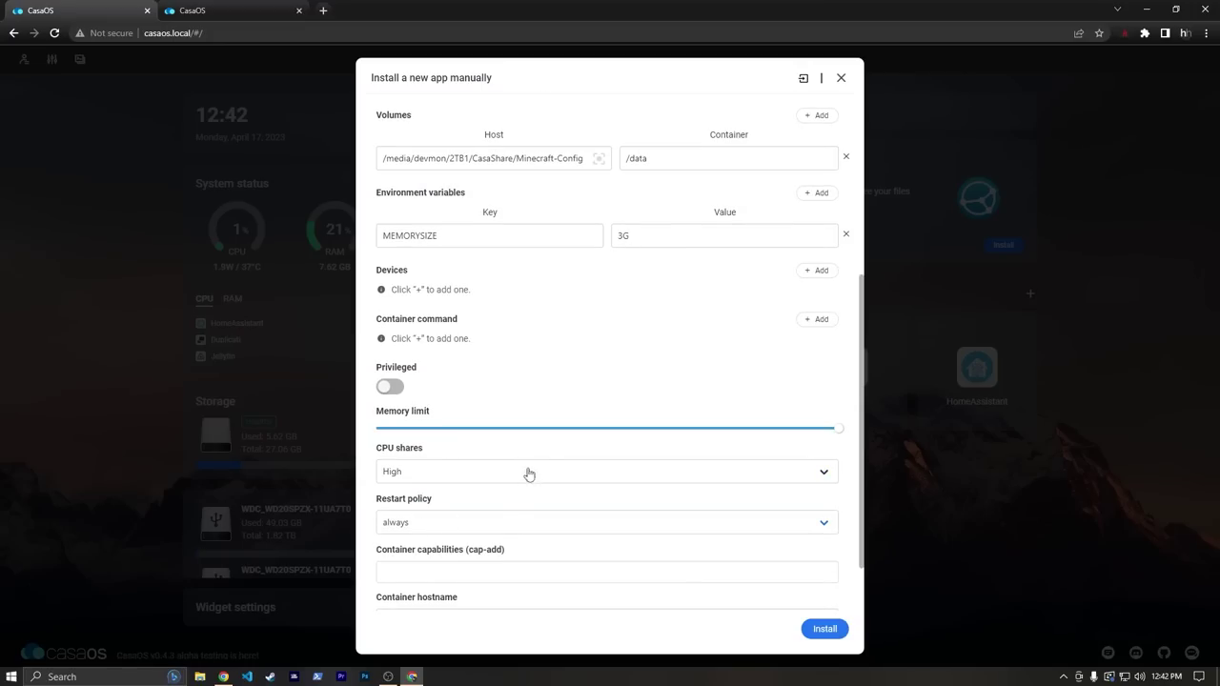
{"action": "scroll", "coordinate": [534, 467], "scroll_direction": "down", "scroll_amount": 1}
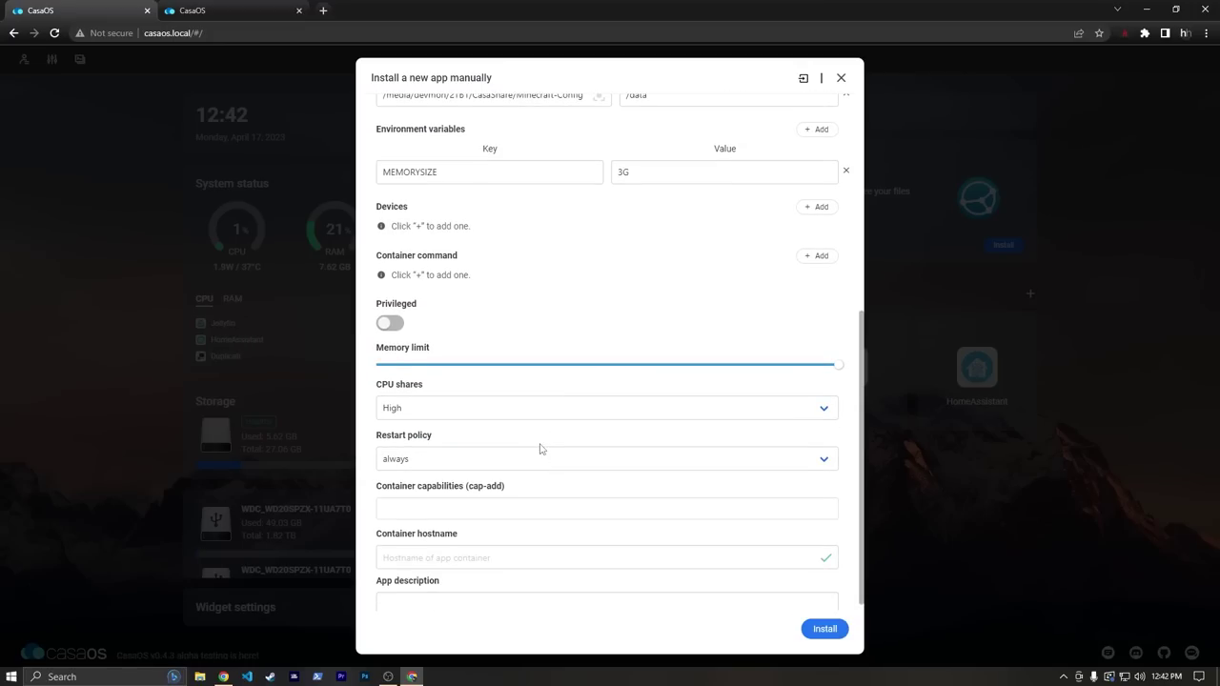
{"action": "left_click", "coordinate": [502, 462]}
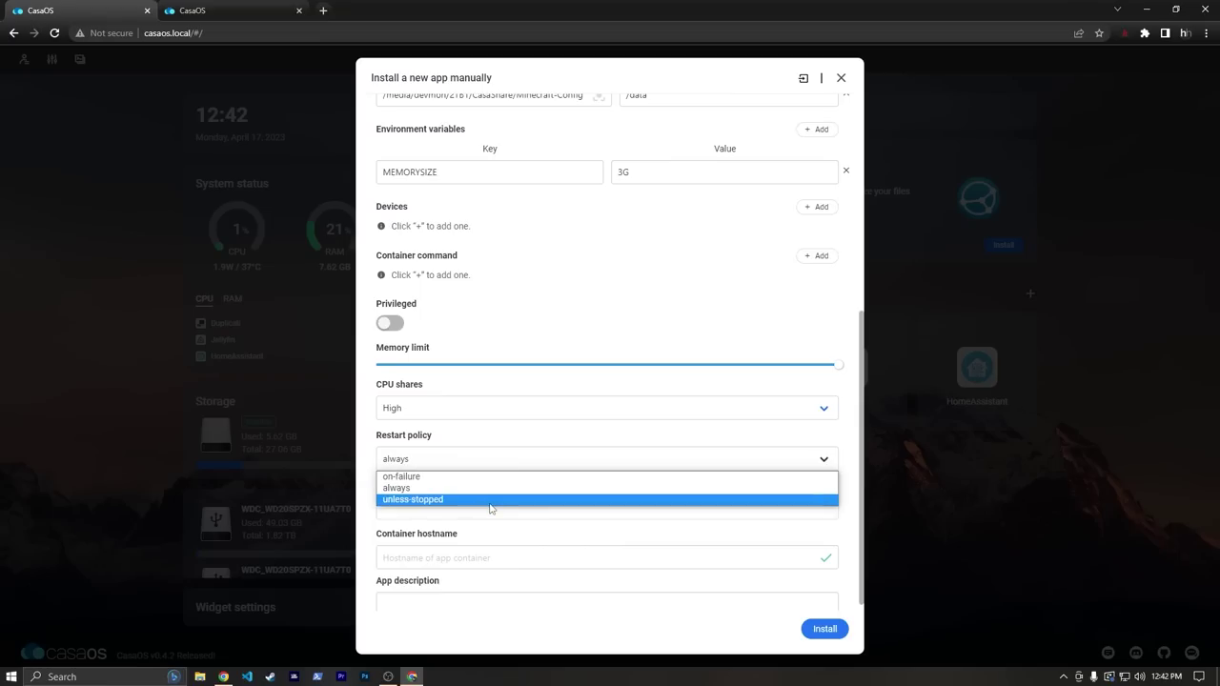
{"action": "left_click", "coordinate": [490, 500]}
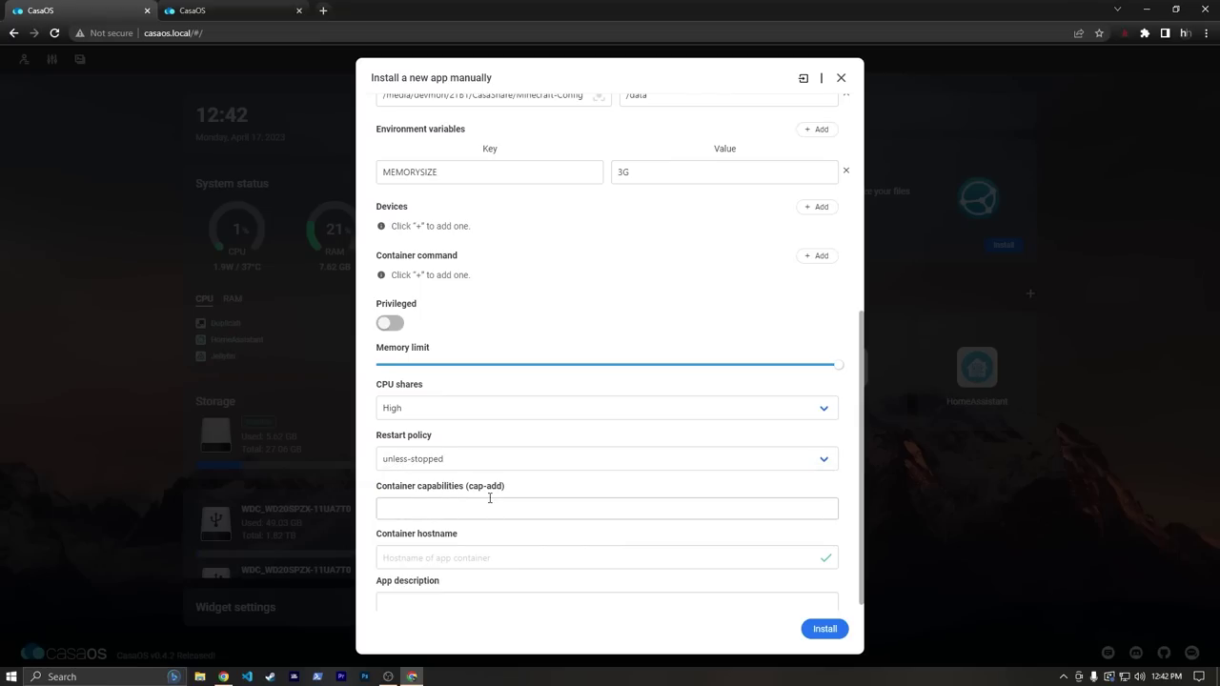
{"action": "scroll", "coordinate": [698, 532], "scroll_direction": "down", "scroll_amount": 1}
{"action": "scroll", "coordinate": [702, 536], "scroll_direction": "up", "scroll_amount": 2}
{"action": "scroll", "coordinate": [702, 535], "scroll_direction": "up", "scroll_amount": 3}
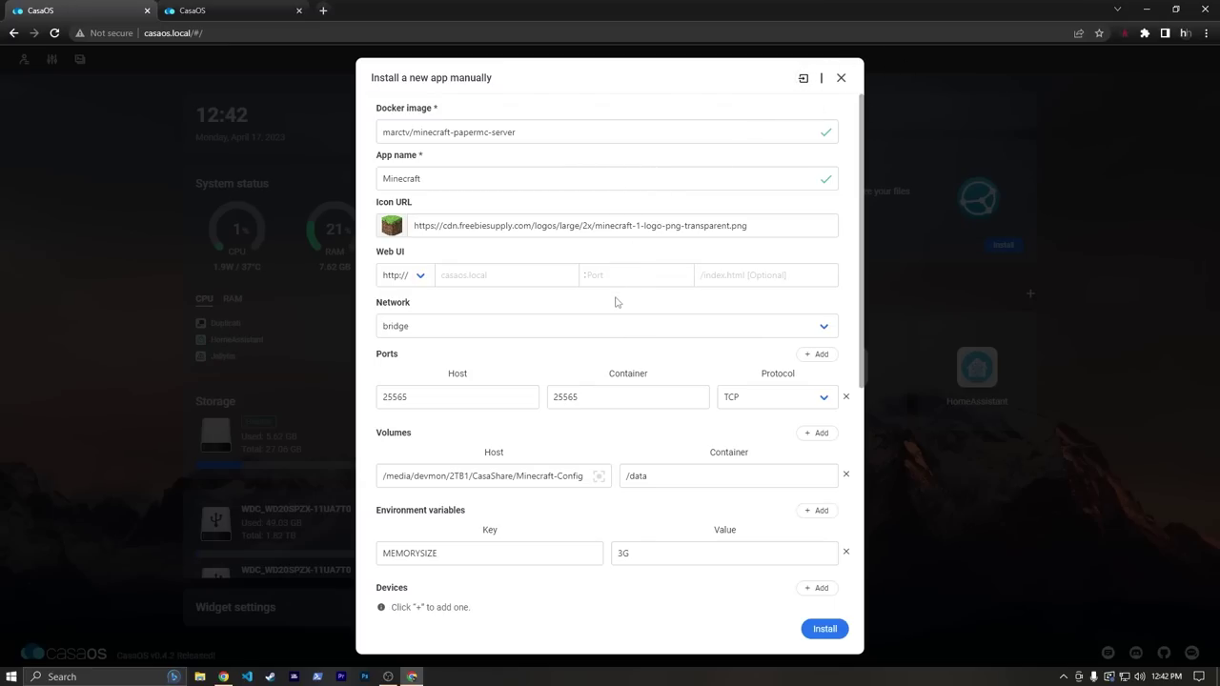
{"action": "scroll", "coordinate": [607, 368], "scroll_direction": "down", "scroll_amount": 4}
{"action": "scroll", "coordinate": [610, 372], "scroll_direction": "up", "scroll_amount": 4}
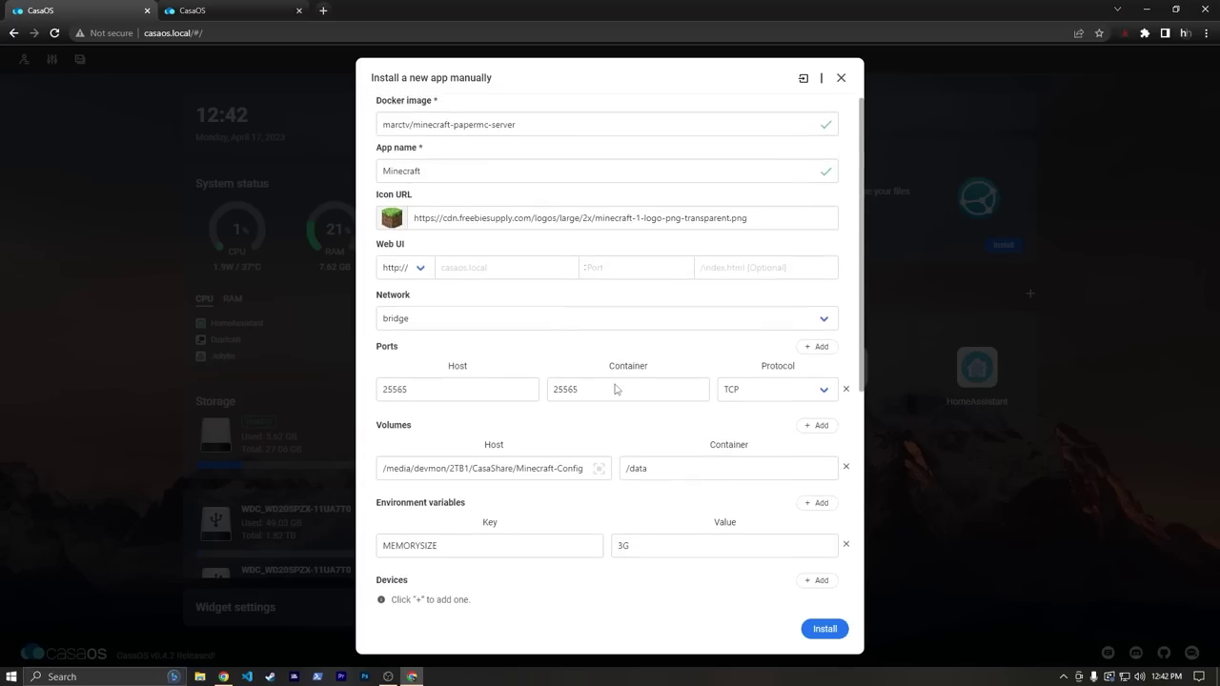
Install the Minecraft app and search the PC for the Minecraft Launcher meanwhile
{"action": "left_click", "coordinate": [822, 631]}
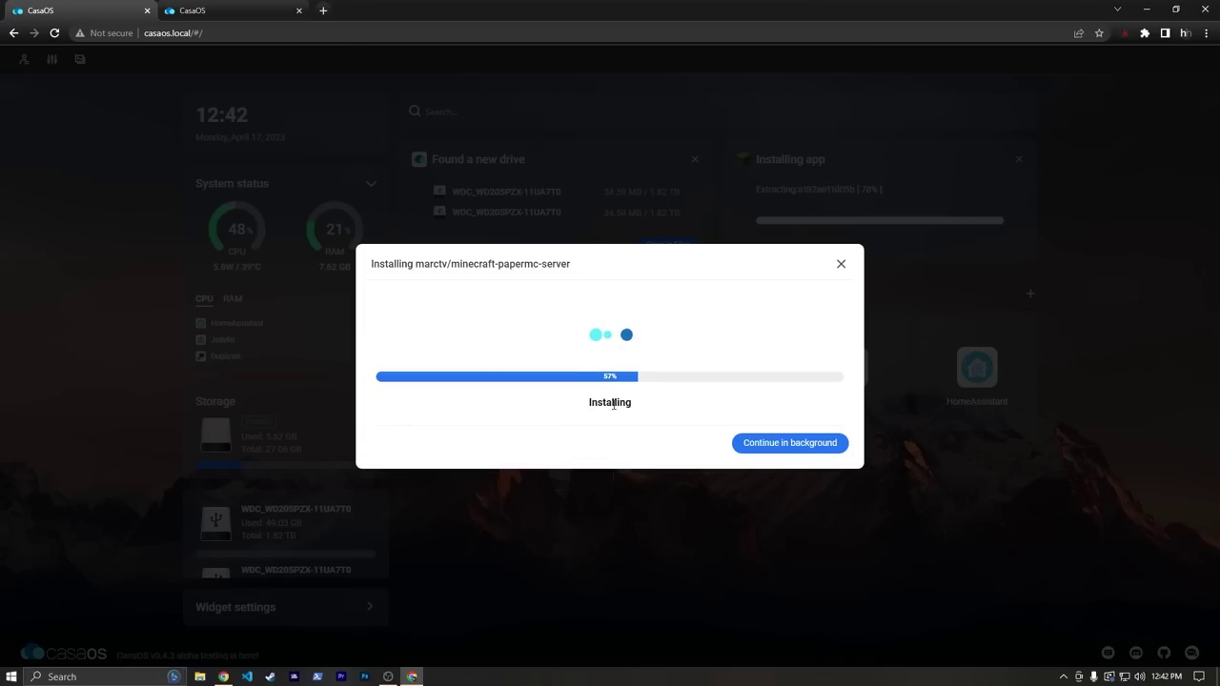
{"action": "key", "text": "super"}
{"action": "type", "text": "mine"}
{"action": "key", "text": "Return"}
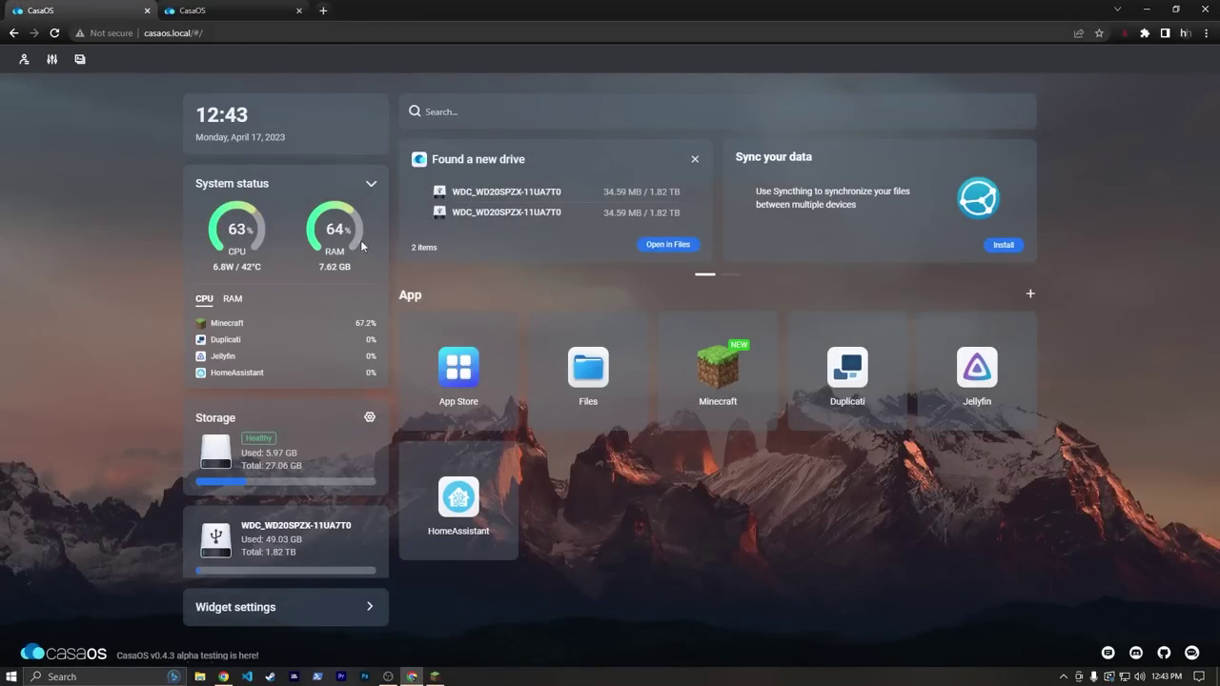
Open the Minecraft app's settings and view its container logs
{"action": "left_click", "coordinate": [766, 330]}
{"action": "left_click", "coordinate": [696, 376]}
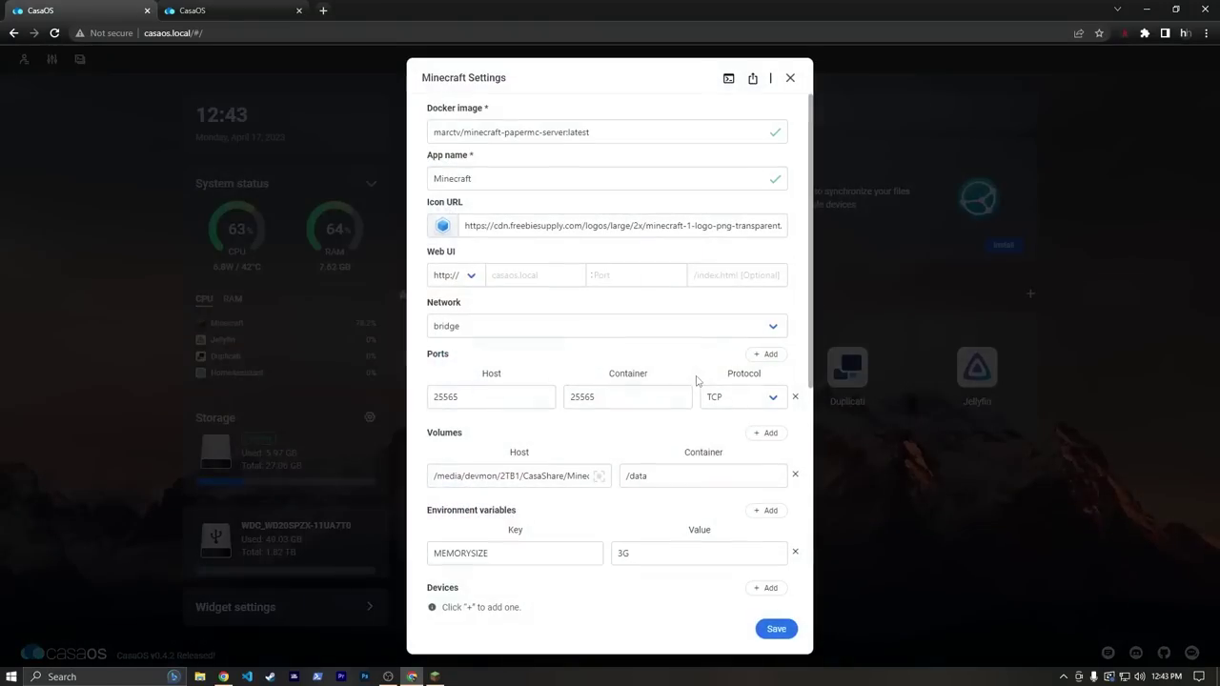
{"action": "left_click", "coordinate": [728, 78]}
{"action": "left_click", "coordinate": [439, 180]}
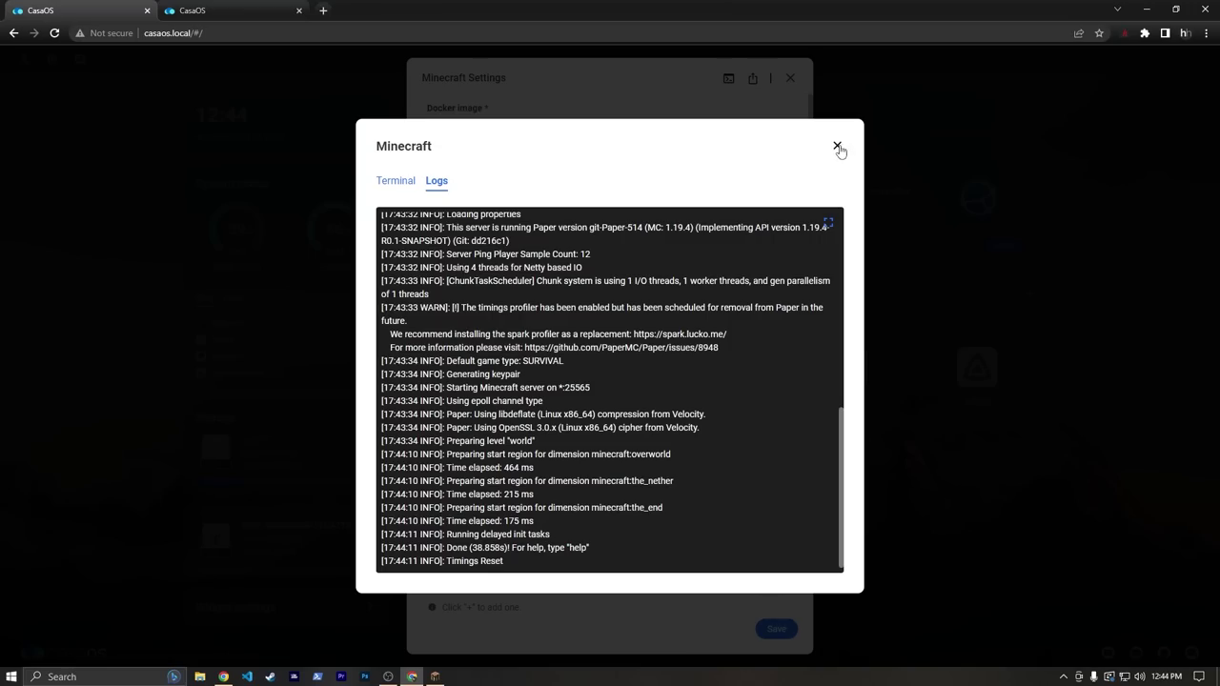
Close the logs and Minecraft settings and open 2TB1 > CasaShare > Minecraft-Config in Files
{"action": "left_click", "coordinate": [839, 149]}
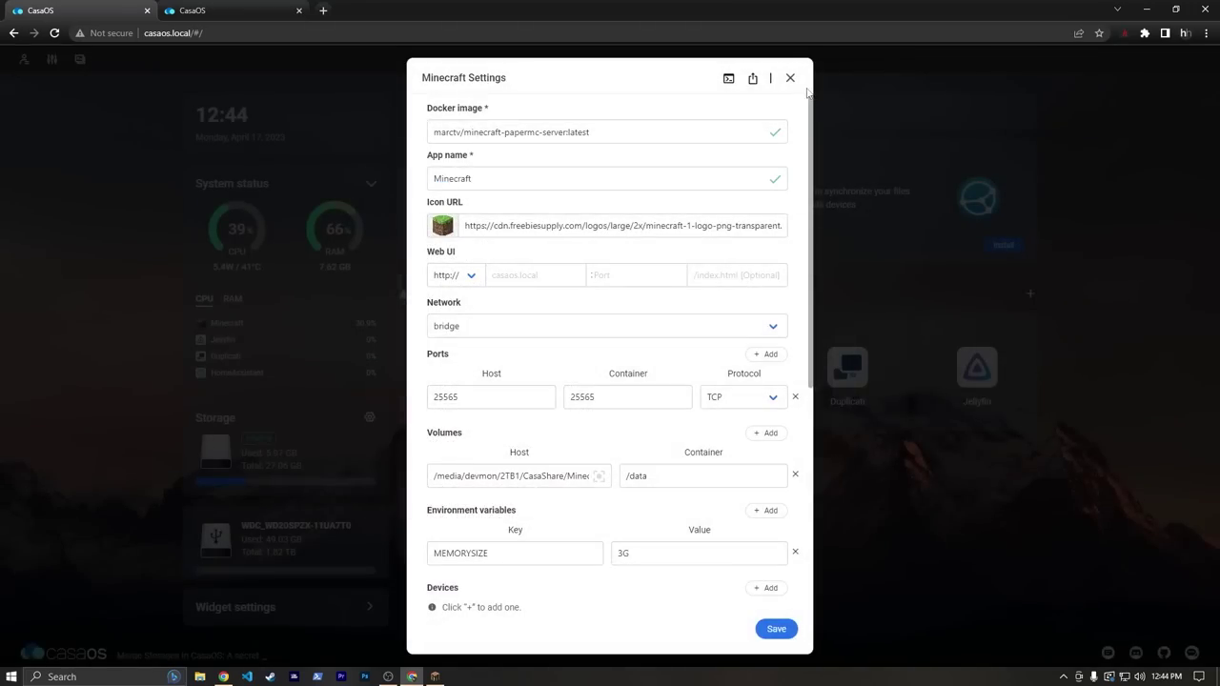
{"action": "left_click", "coordinate": [789, 79]}
{"action": "left_click", "coordinate": [589, 372]}
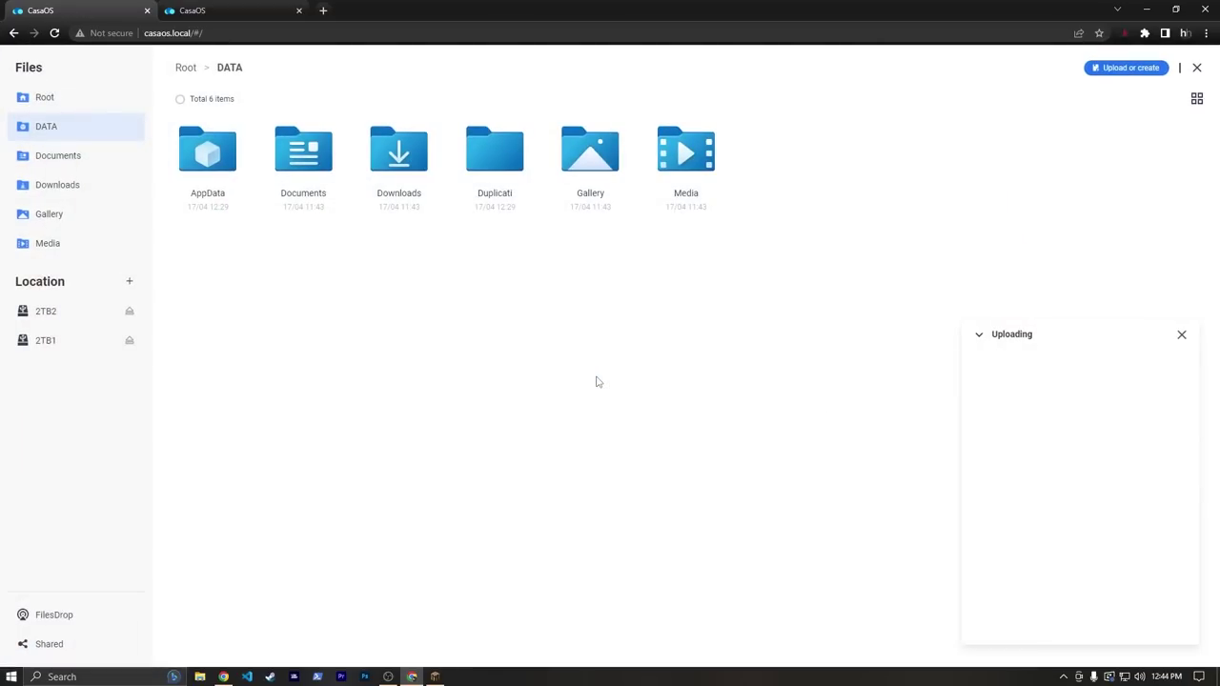
{"action": "left_click", "coordinate": [42, 316]}
{"action": "left_click", "coordinate": [44, 343]}
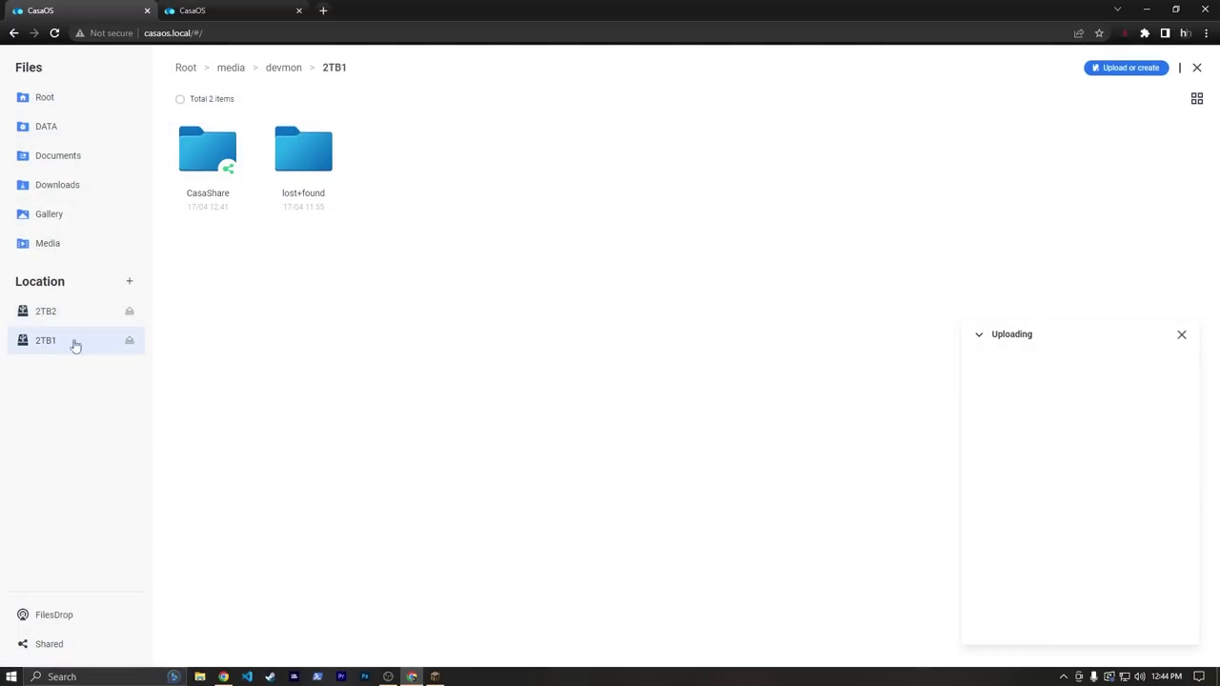
{"action": "left_click", "coordinate": [210, 161]}
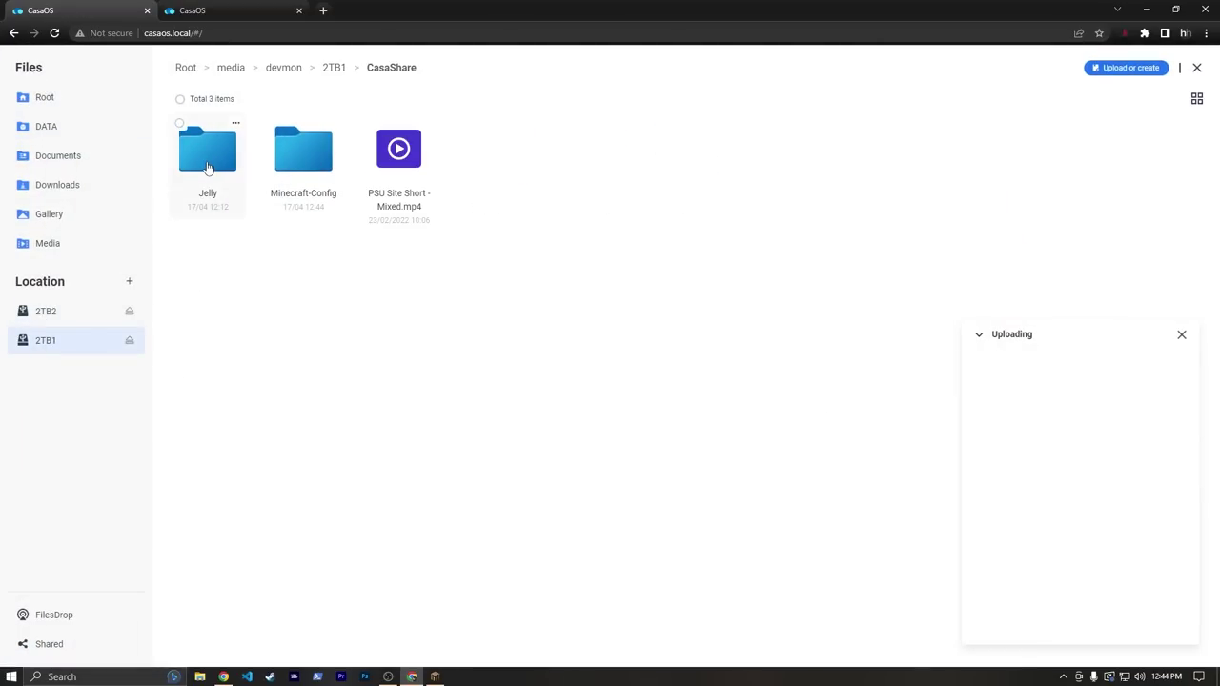
{"action": "left_click", "coordinate": [301, 156]}
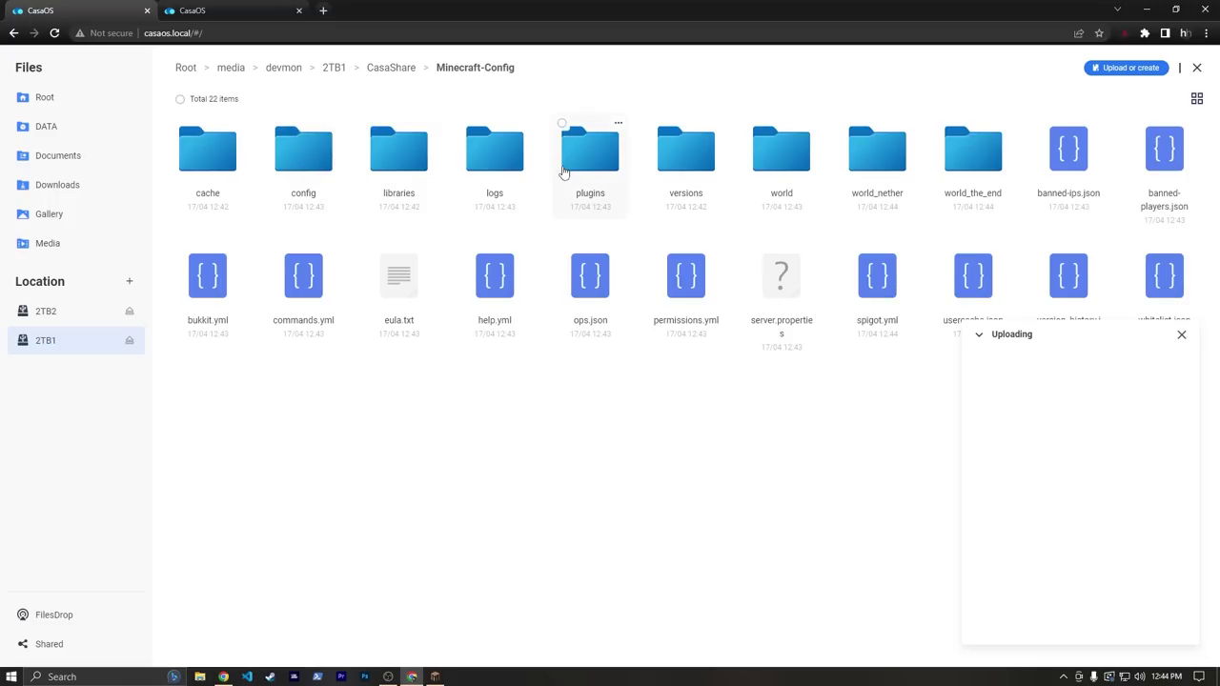
{"action": "left_click", "coordinate": [1180, 334]}
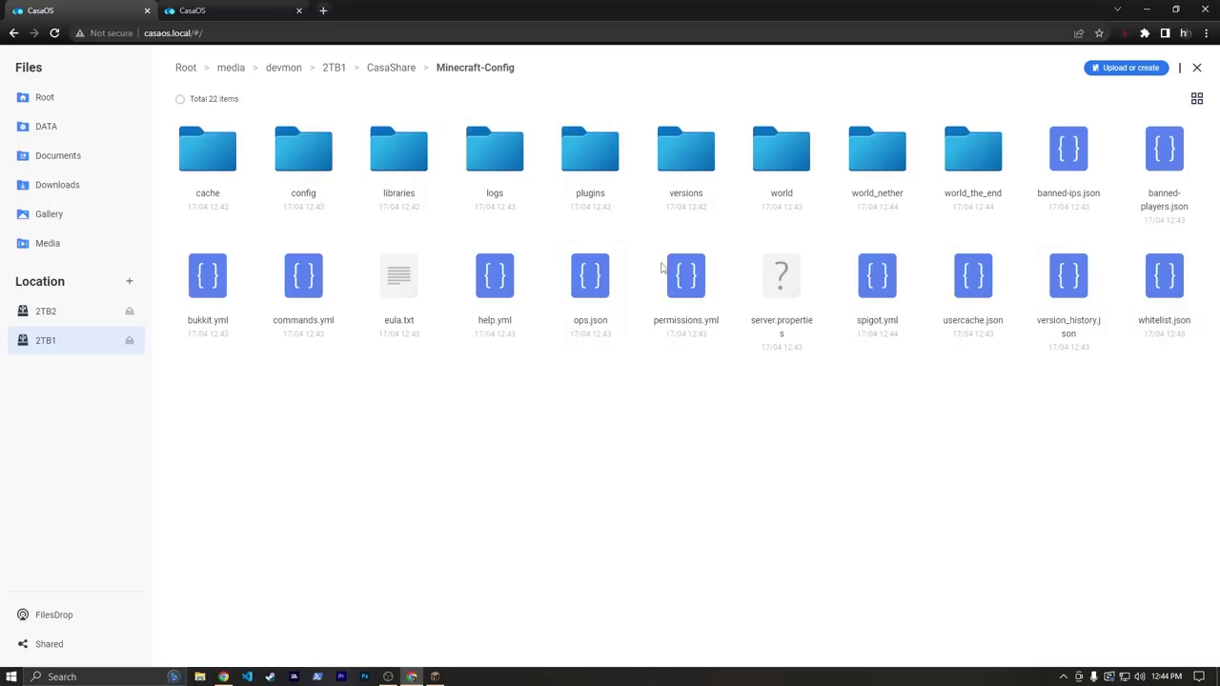
Browse the world, playerdata and plugins folders, returning to Minecraft-Config
{"action": "left_click", "coordinate": [772, 170]}
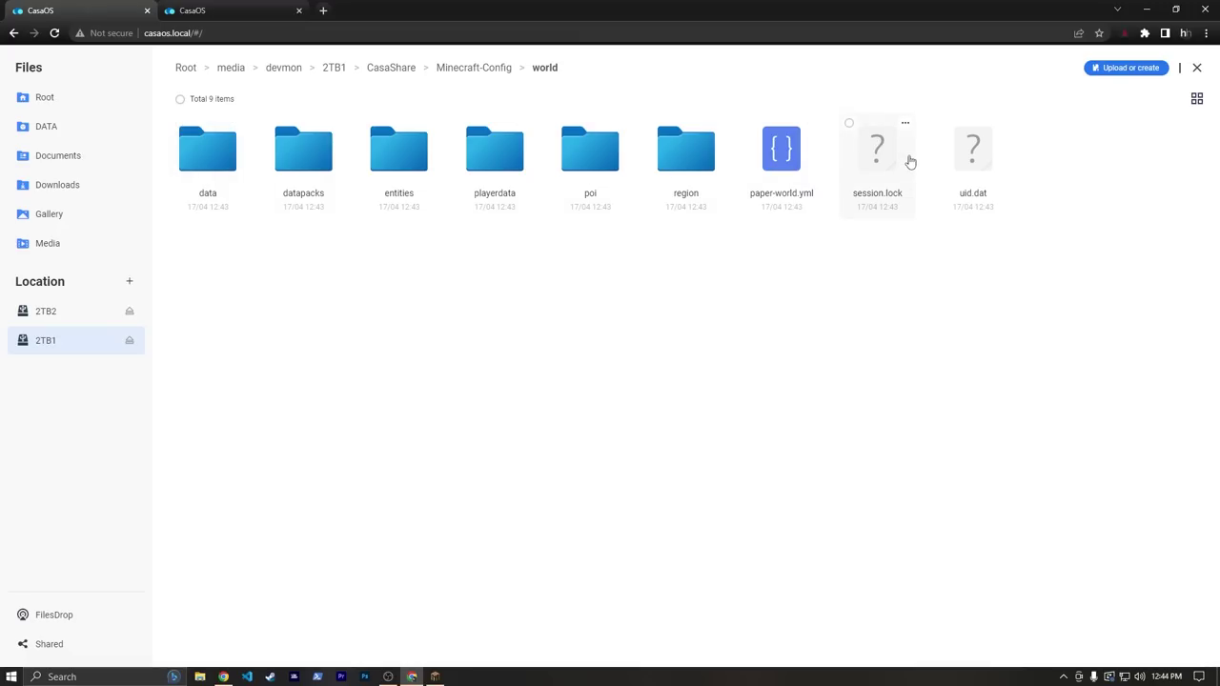
{"action": "left_click", "coordinate": [481, 158]}
{"action": "left_click", "coordinate": [541, 71]}
{"action": "left_click", "coordinate": [488, 71]}
{"action": "left_click", "coordinate": [576, 151]}
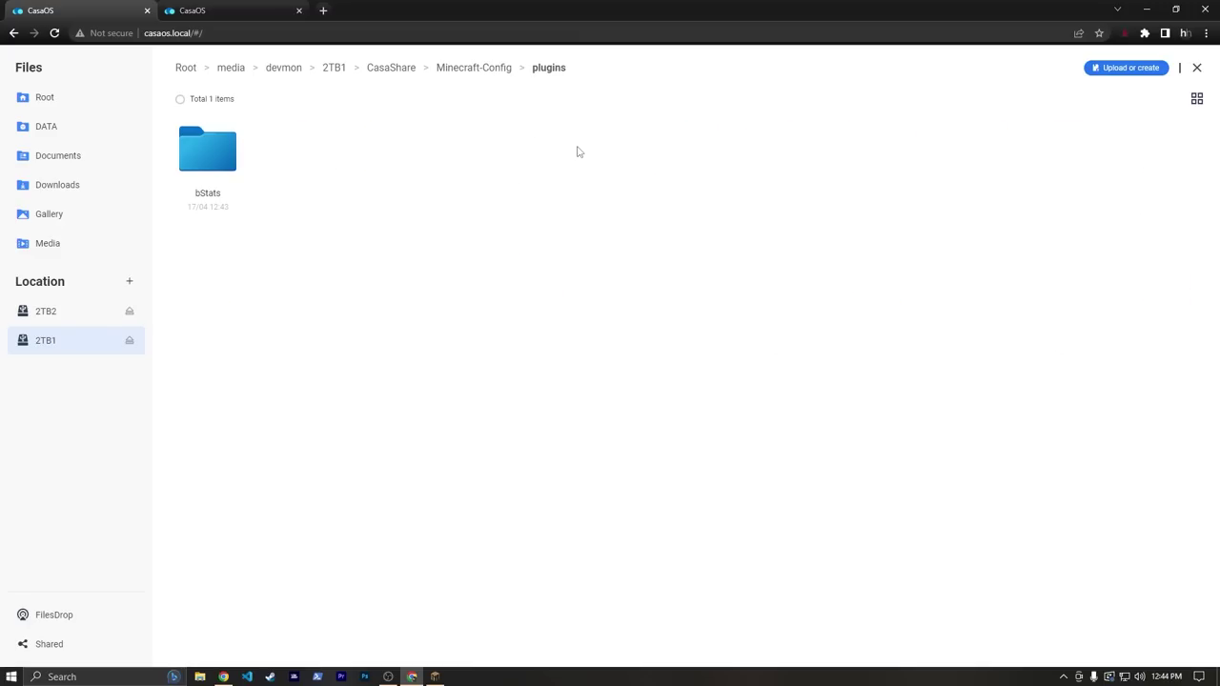
{"action": "left_click", "coordinate": [491, 72]}
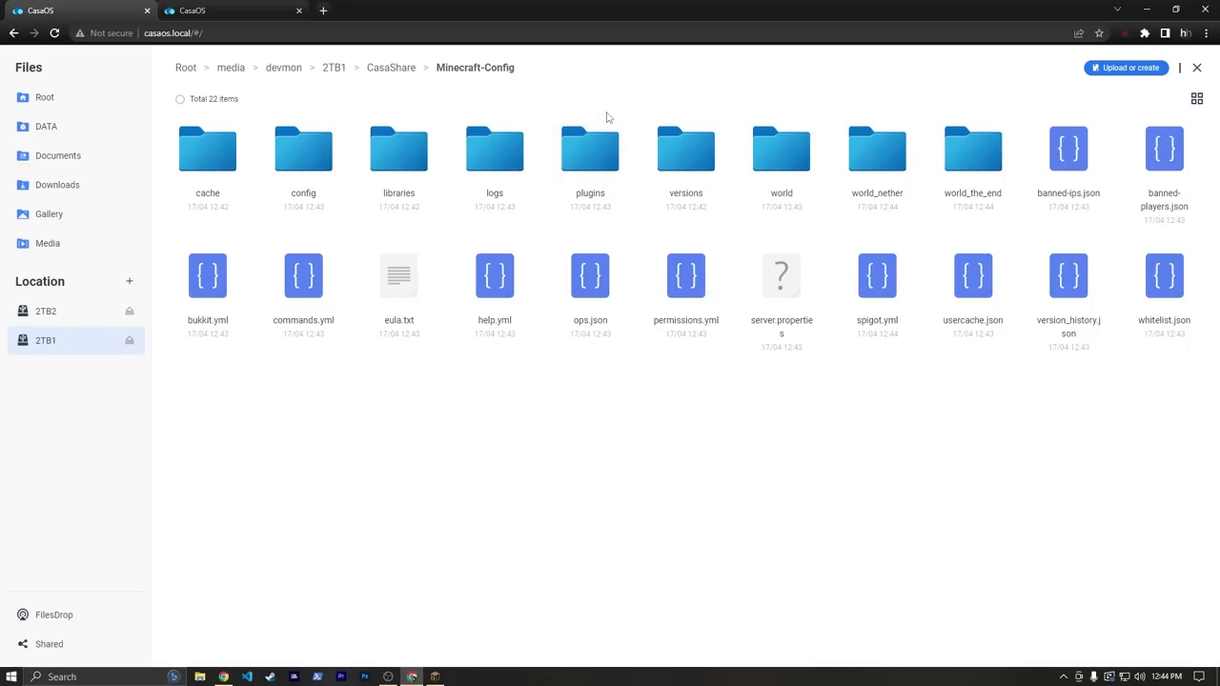
Preview server.properties, then bring up Windows File Explorer
{"action": "left_click", "coordinate": [780, 281]}
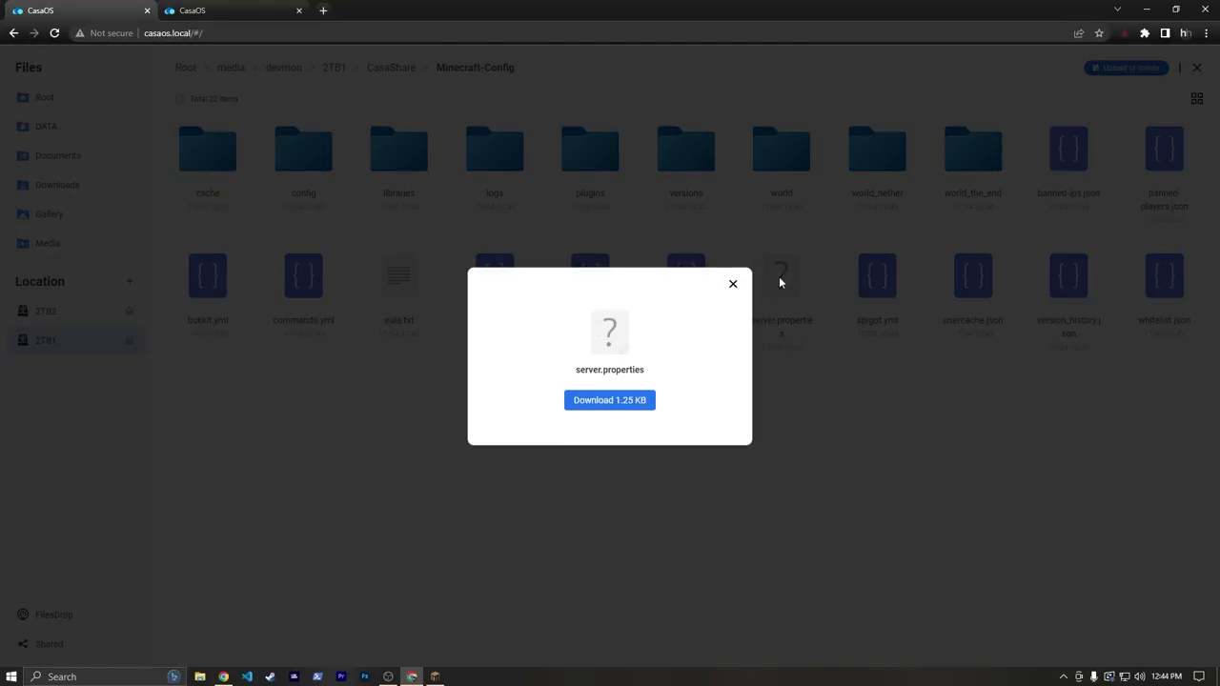
{"action": "left_click", "coordinate": [732, 285]}
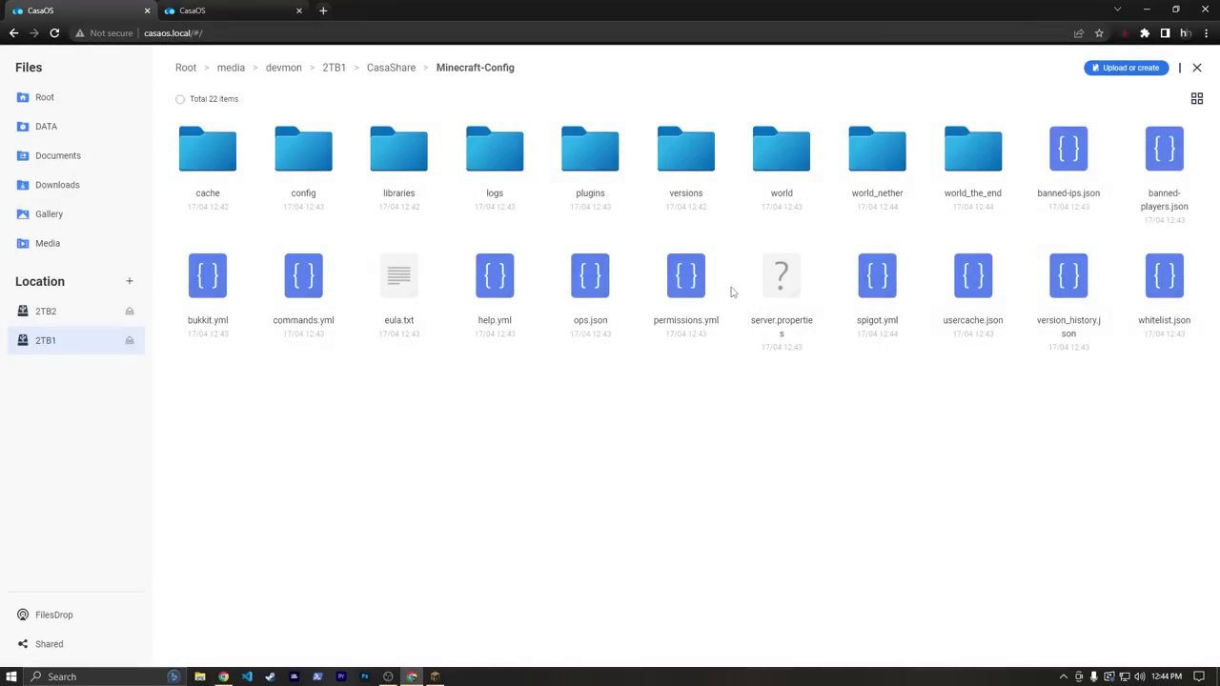
{"action": "left_click", "coordinate": [200, 676]}
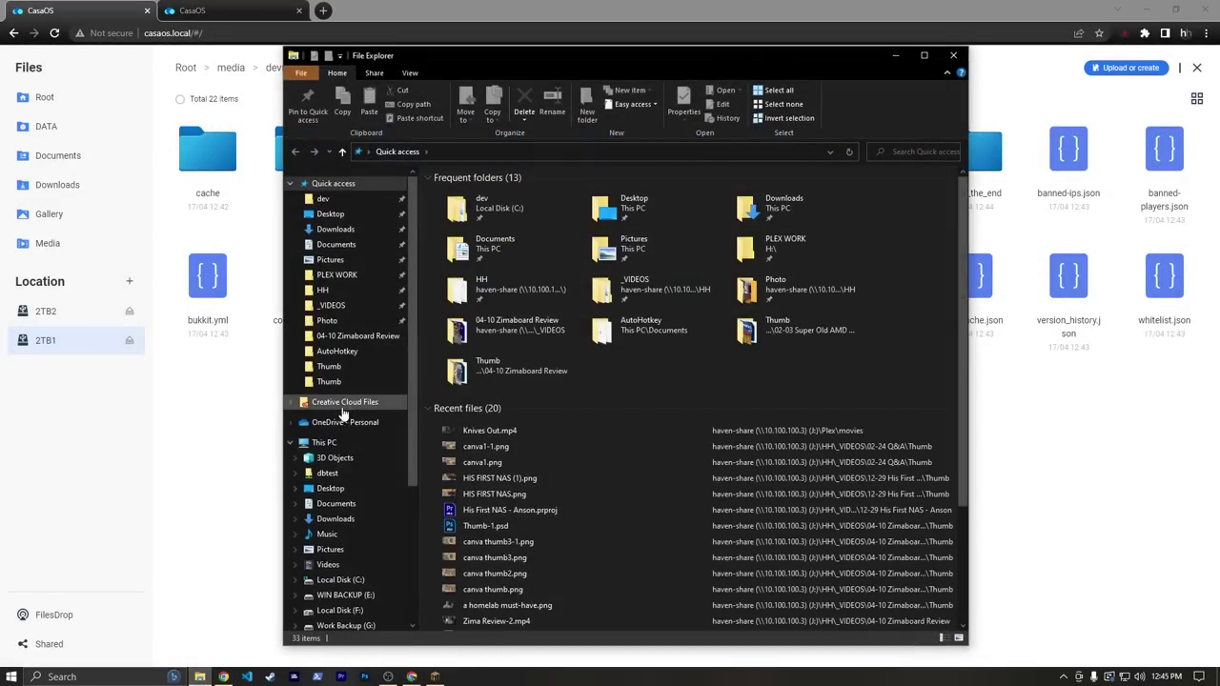
Open the share's server.properties in a maximized Visual Studio Code and review its settings
{"action": "key", "text": "super+Up"}
{"action": "key", "text": "Return"}
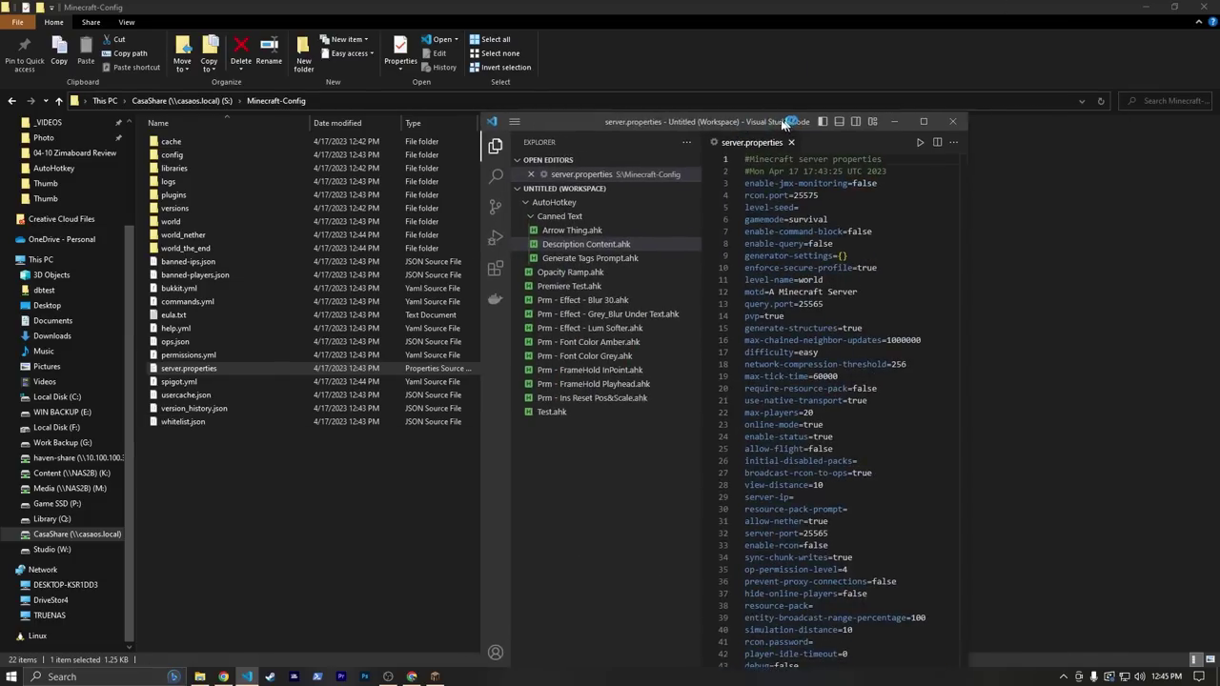
{"action": "key", "text": "super+Up"}
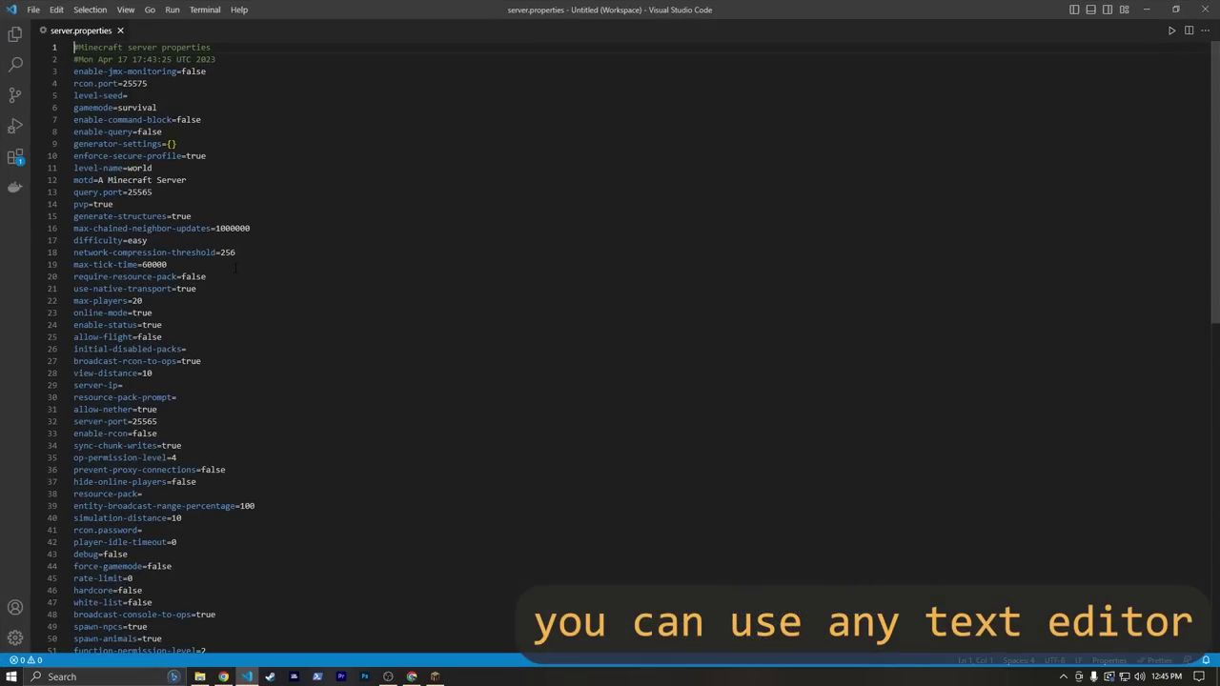
{"action": "scroll", "coordinate": [225, 214], "scroll_direction": "down", "scroll_amount": 5}
{"action": "scroll", "coordinate": [230, 214], "scroll_direction": "up", "scroll_amount": 5}
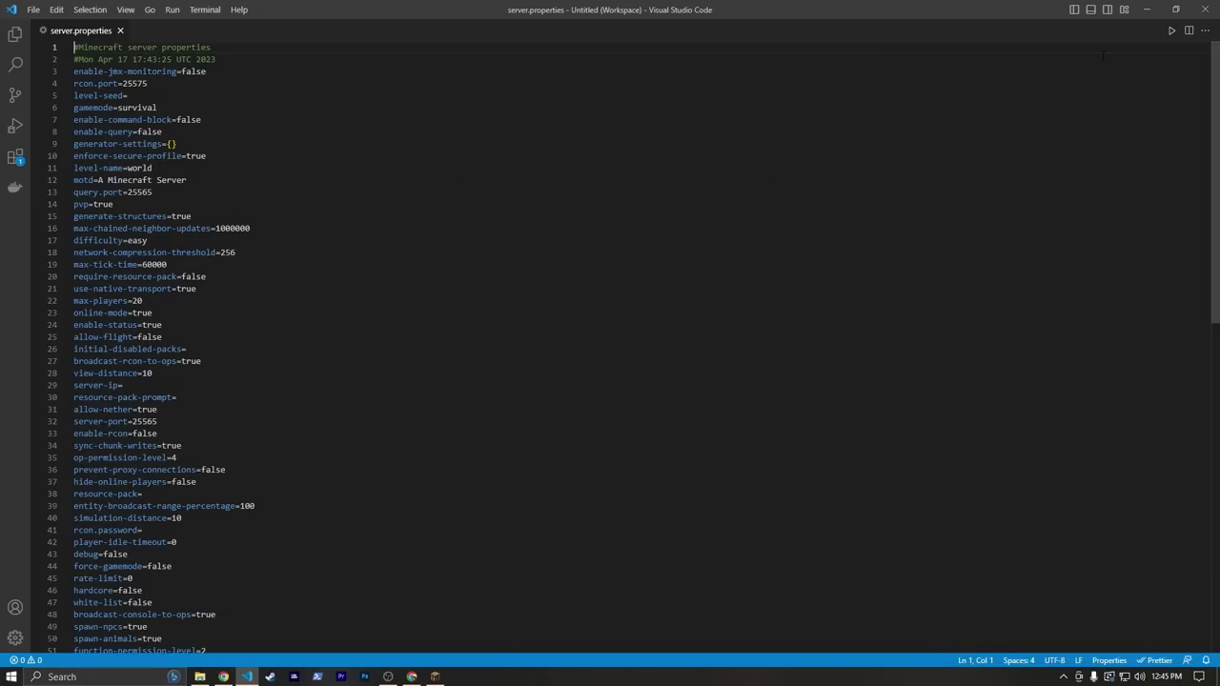
Close Visual Studio Code, the config folder window and the CasaOS browser window
{"action": "left_click", "coordinate": [1202, 10]}
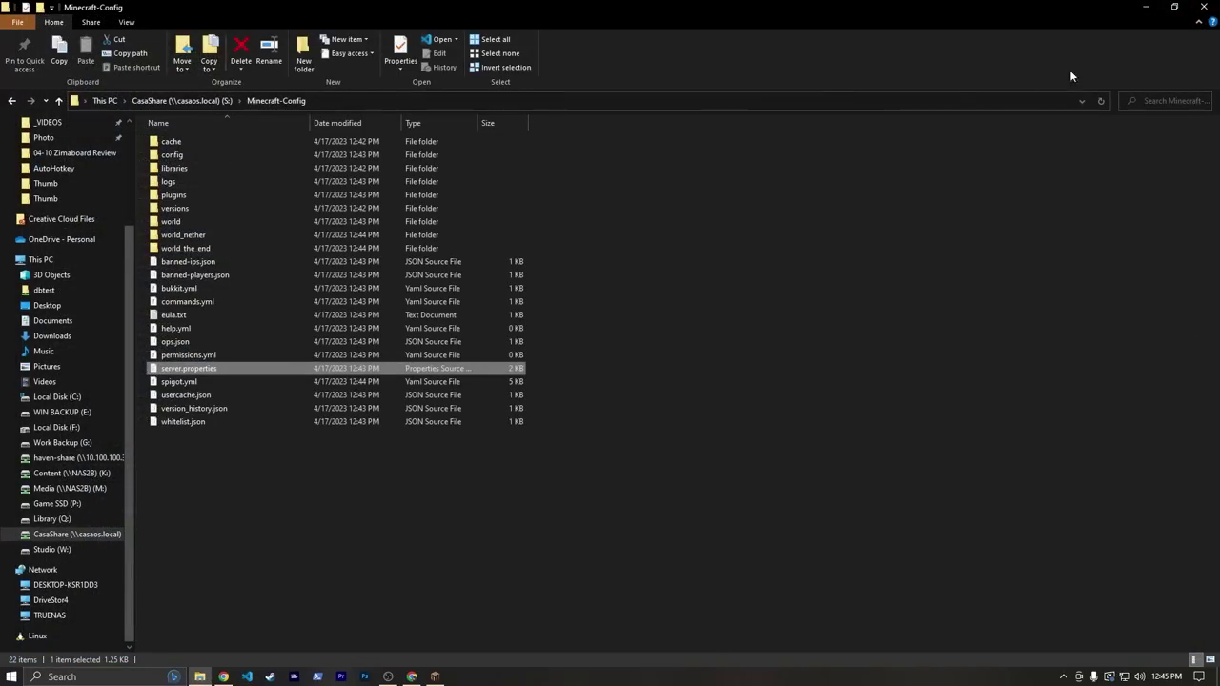
{"action": "left_click", "coordinate": [1208, 10]}
{"action": "left_click", "coordinate": [1209, 9]}
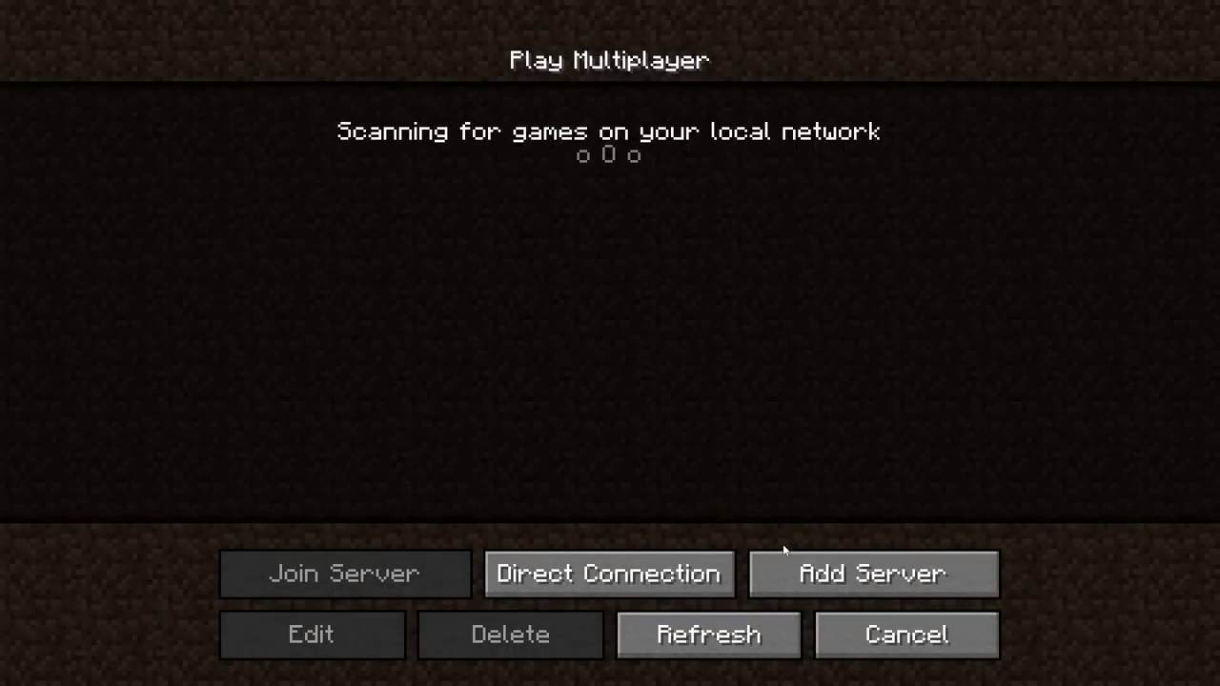
Add a multiplayer server named 'Minecraft Server CASA' with address casaos.local
{"action": "left_click", "coordinate": [787, 560]}
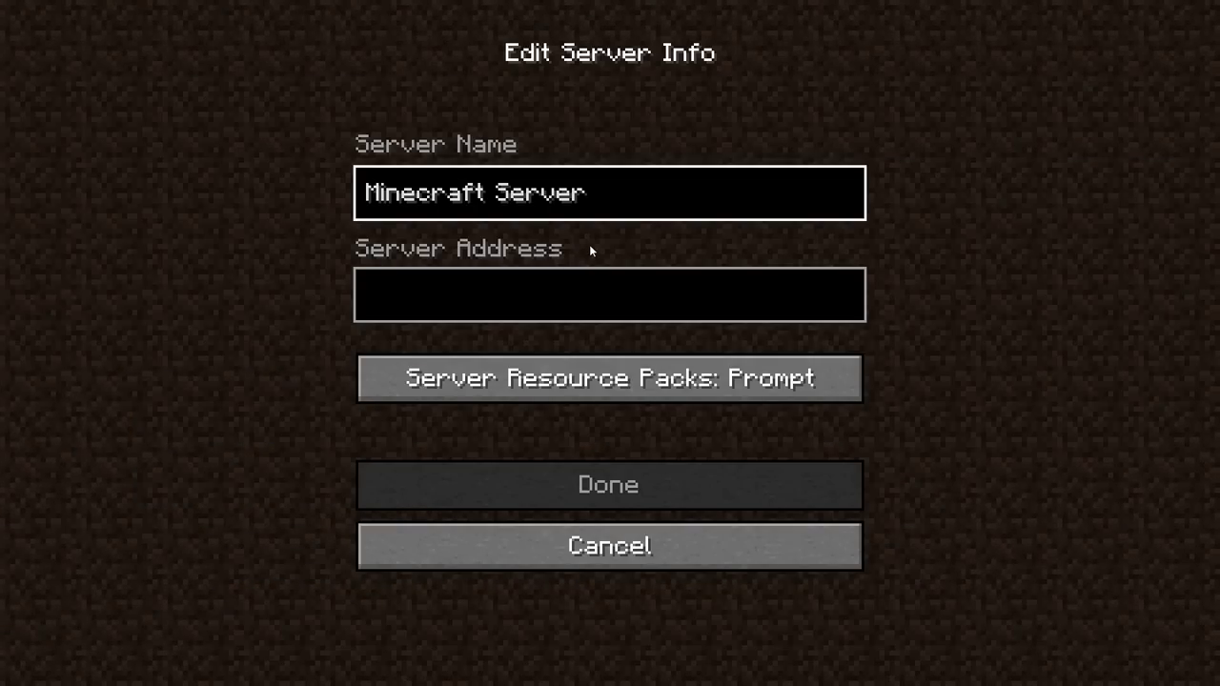
{"action": "type", "text": "CASA"}
{"action": "left_click", "coordinate": [563, 289]}
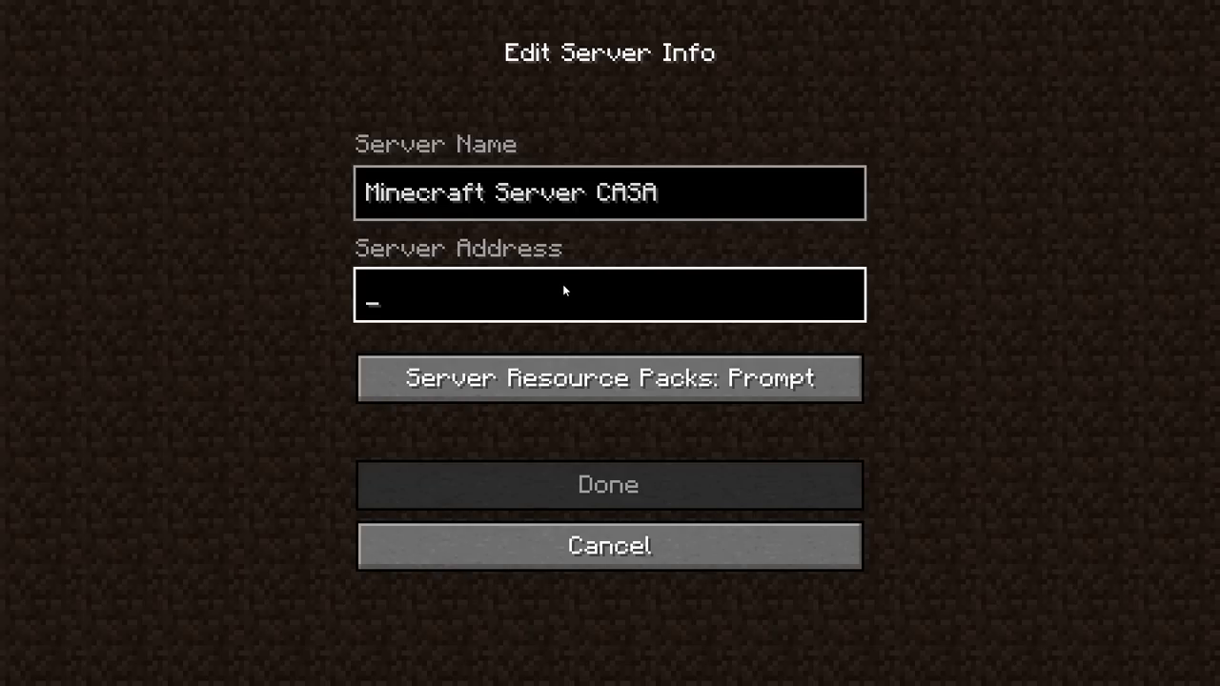
{"action": "type", "text": "casaos.local"}
{"action": "left_click", "coordinate": [594, 469]}
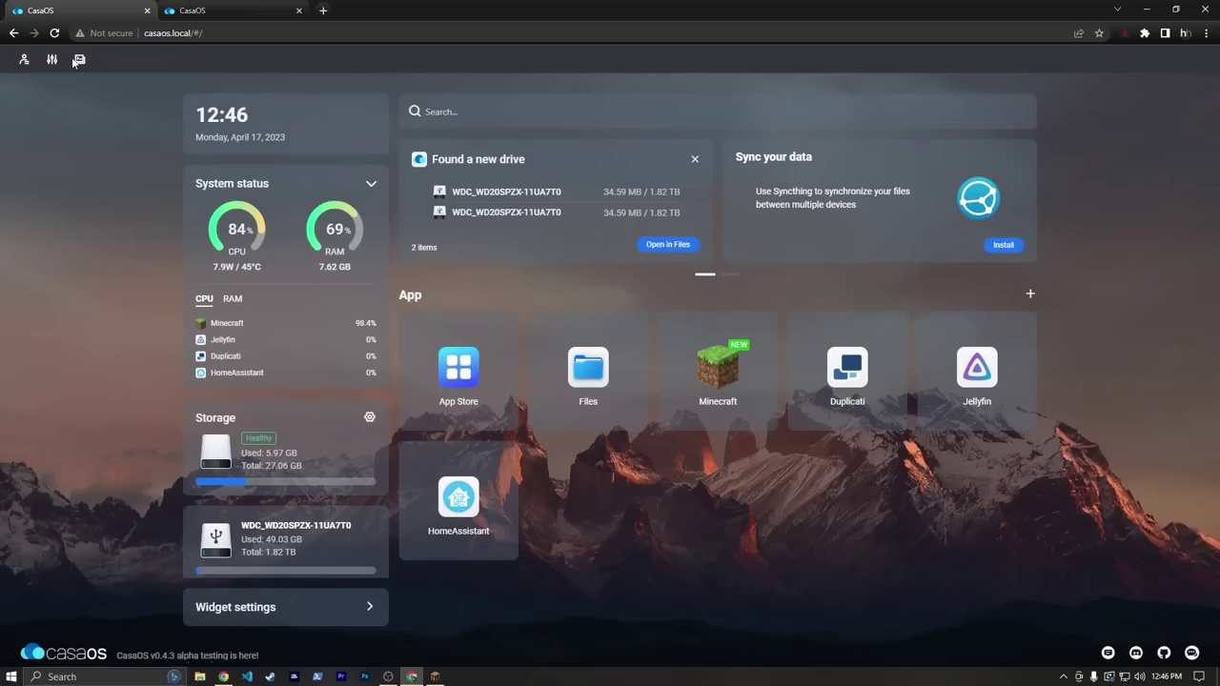
Log into the CasaOS terminal with the server's username and password
{"action": "left_click", "coordinate": [80, 59]}
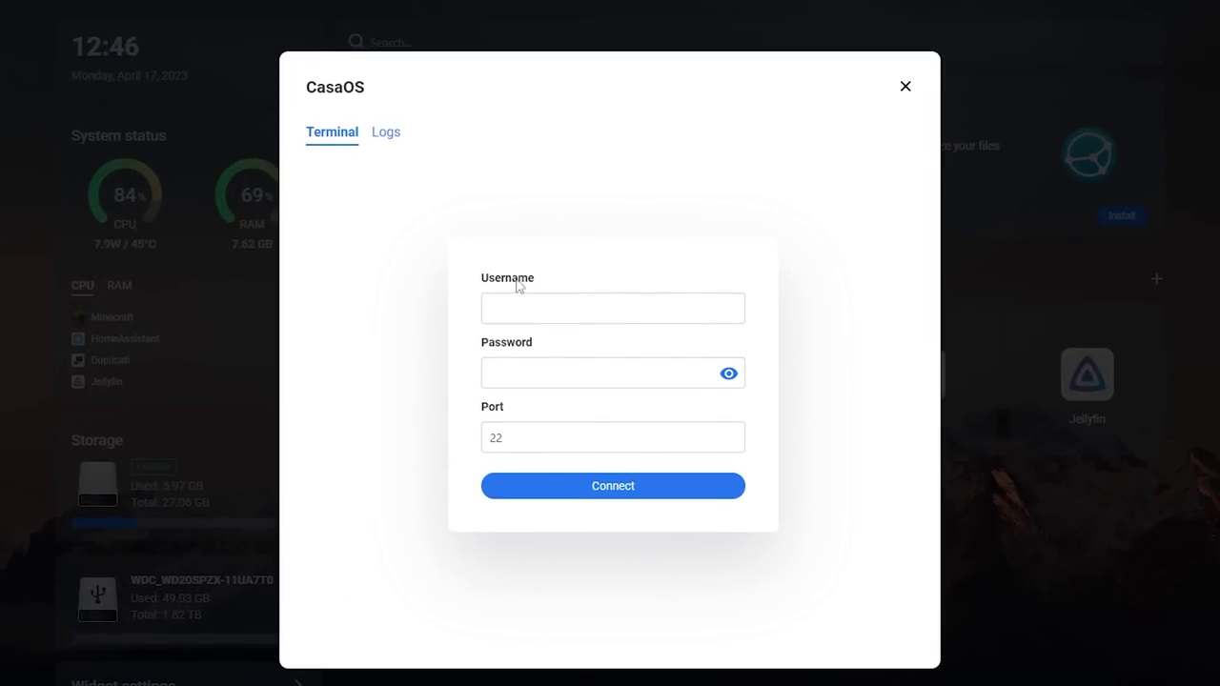
{"action": "type", "text": "casaos"}
{"action": "key", "text": "Tab"}
{"action": "key", "text": "Return"}
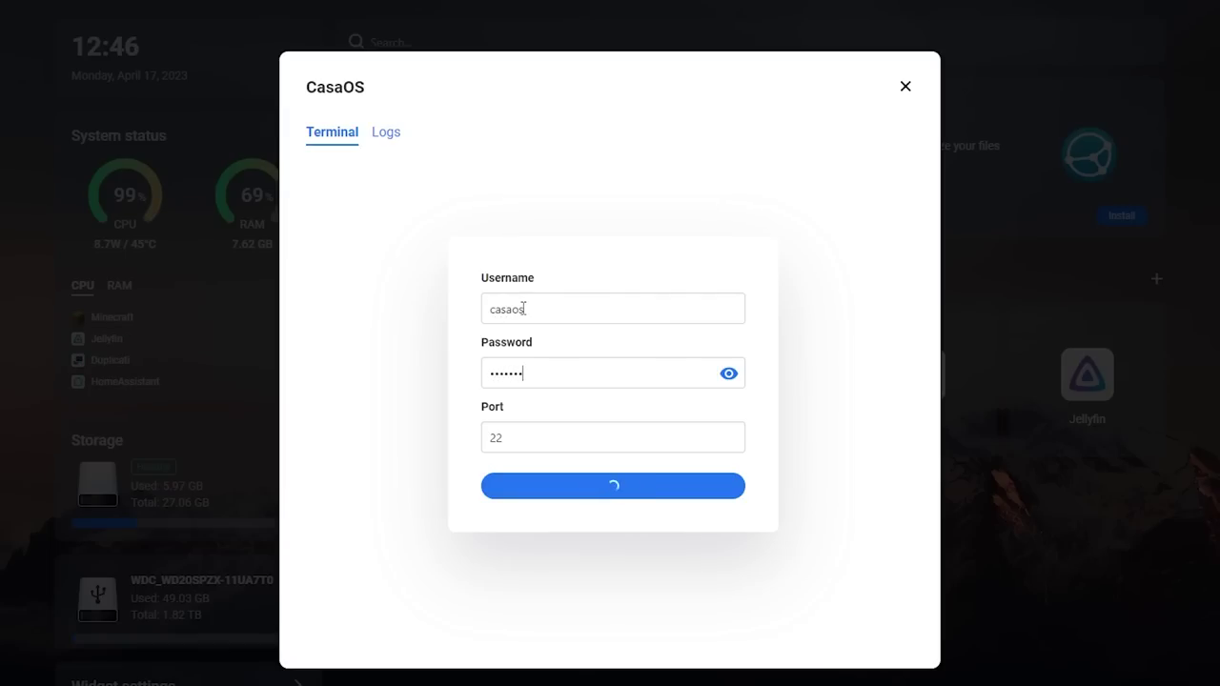
Run ip a and copy the enp3s0 address 192.168.10.187
{"action": "type", "text": "ip"}
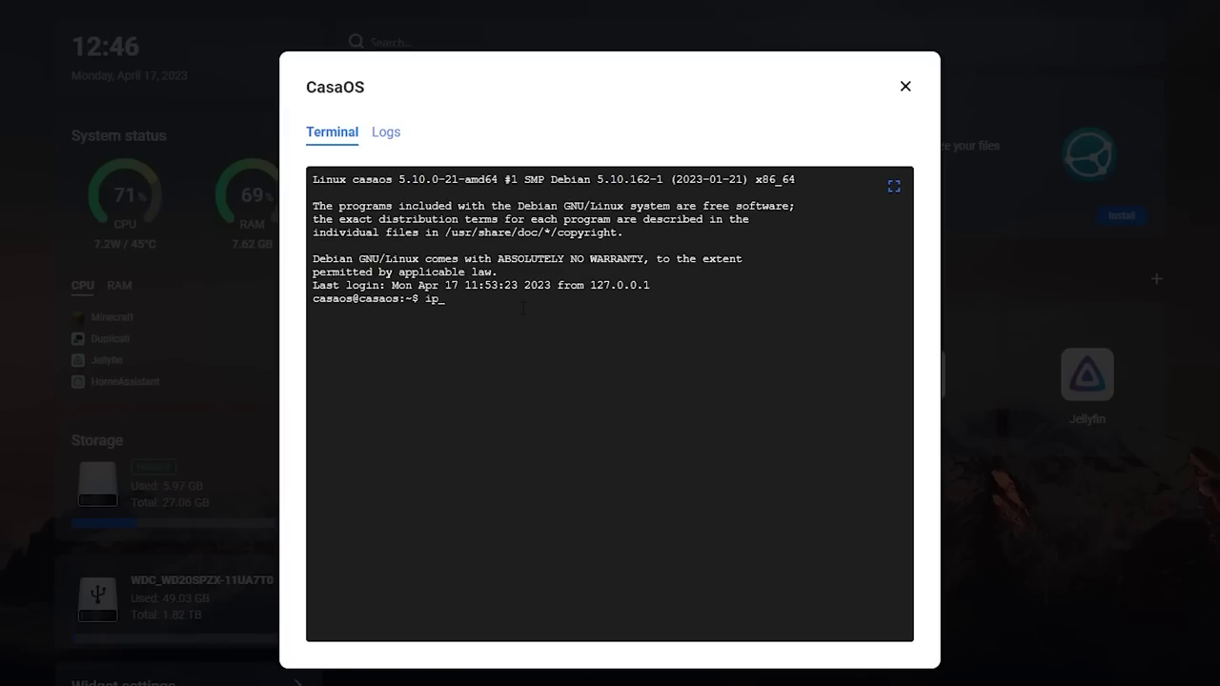
{"action": "type", "text": " a"}
{"action": "key", "text": "Return"}
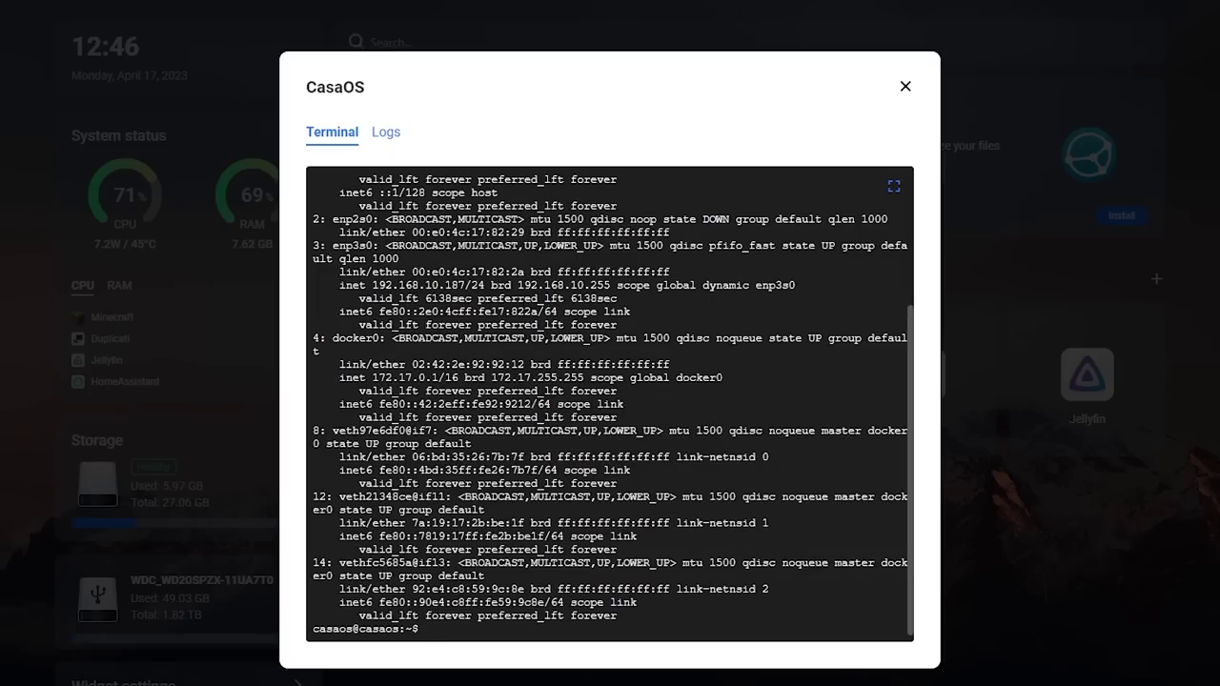
{"action": "scroll", "coordinate": [552, 390], "scroll_direction": "up", "scroll_amount": 3}
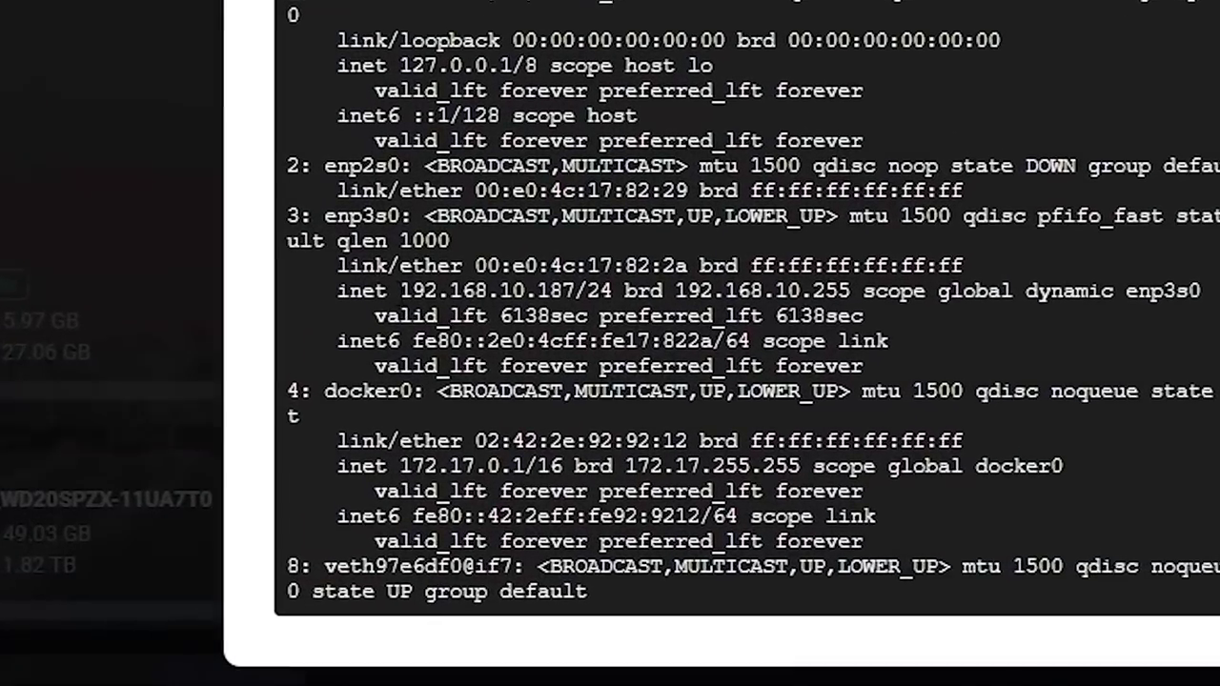
{"action": "left_click_drag", "start_coordinate": [371, 470], "coordinate": [448, 470]}
{"action": "left_click_drag", "start_coordinate": [543, 285], "coordinate": [583, 285]}
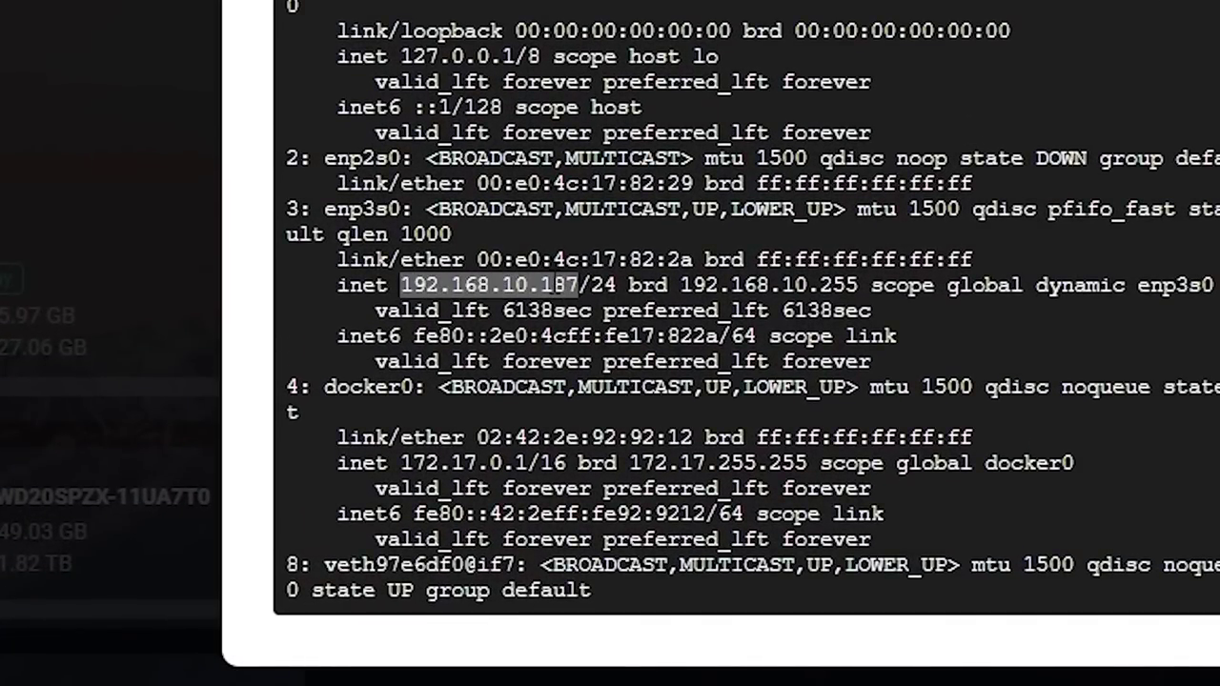
{"action": "right_click", "coordinate": [555, 286]}
{"action": "left_click", "coordinate": [631, 402]}
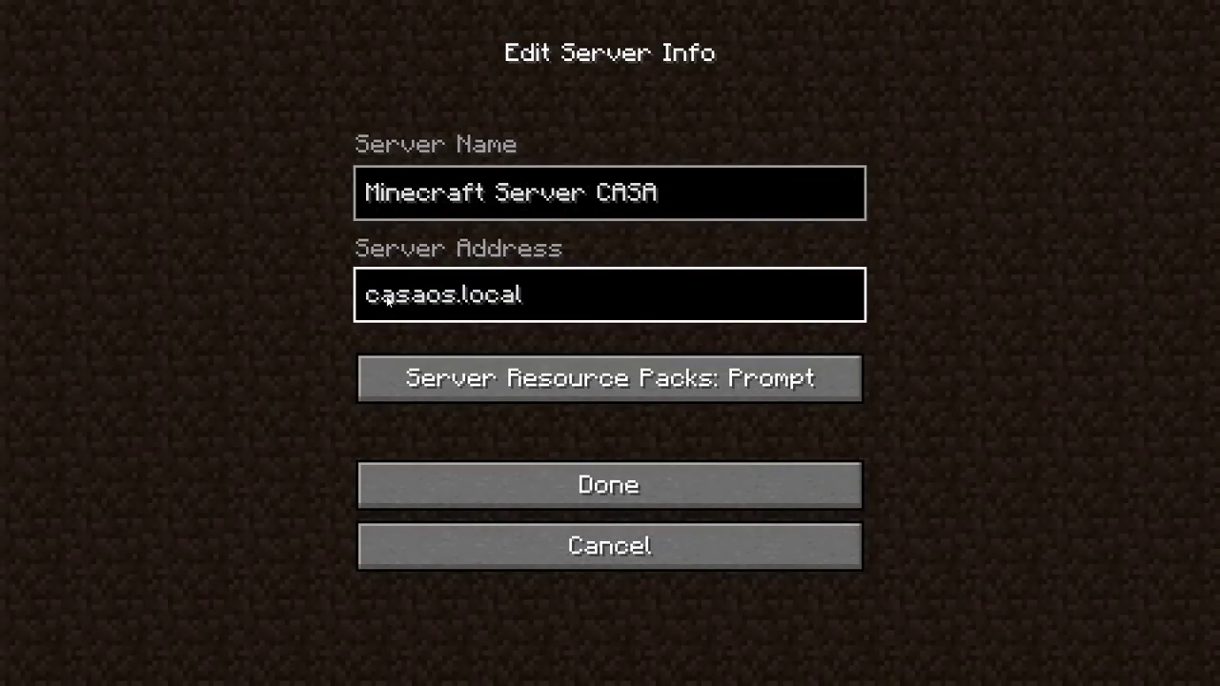
Replace the CASA server's address with 192.168.10.187 and join the world
{"action": "key", "text": "BackSpace"}
{"action": "key", "text": "BackSpace"}
{"action": "key", "text": "BackSpace"}
{"action": "key", "text": "BackSpace"}
{"action": "key", "text": "BackSpace"}
{"action": "key", "text": "BackSpace"}
{"action": "key", "text": "BackSpace"}
{"action": "key", "text": "BackSpace"}
{"action": "key", "text": "BackSpace"}
{"action": "key", "text": "BackSpace"}
{"action": "key", "text": "BackSpace"}
{"action": "key", "text": "BackSpace"}
{"action": "key", "text": "ctrl+v"}
{"action": "left_click", "coordinate": [552, 484]}
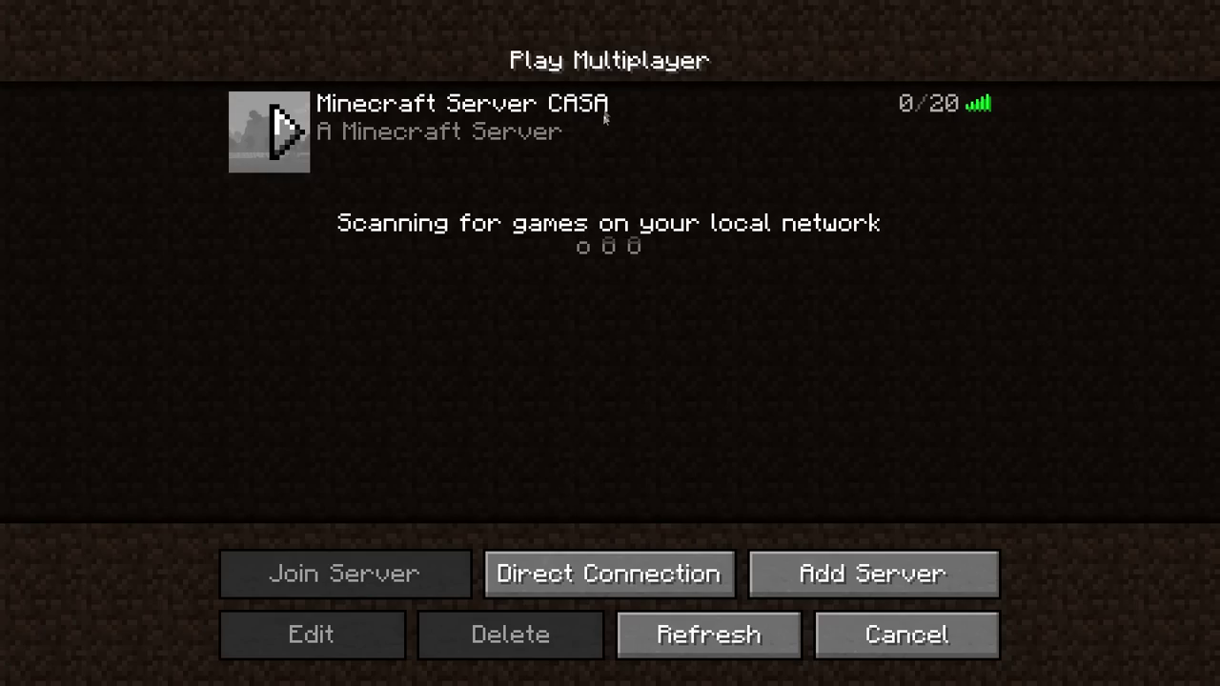
{"action": "left_click", "coordinate": [262, 132]}
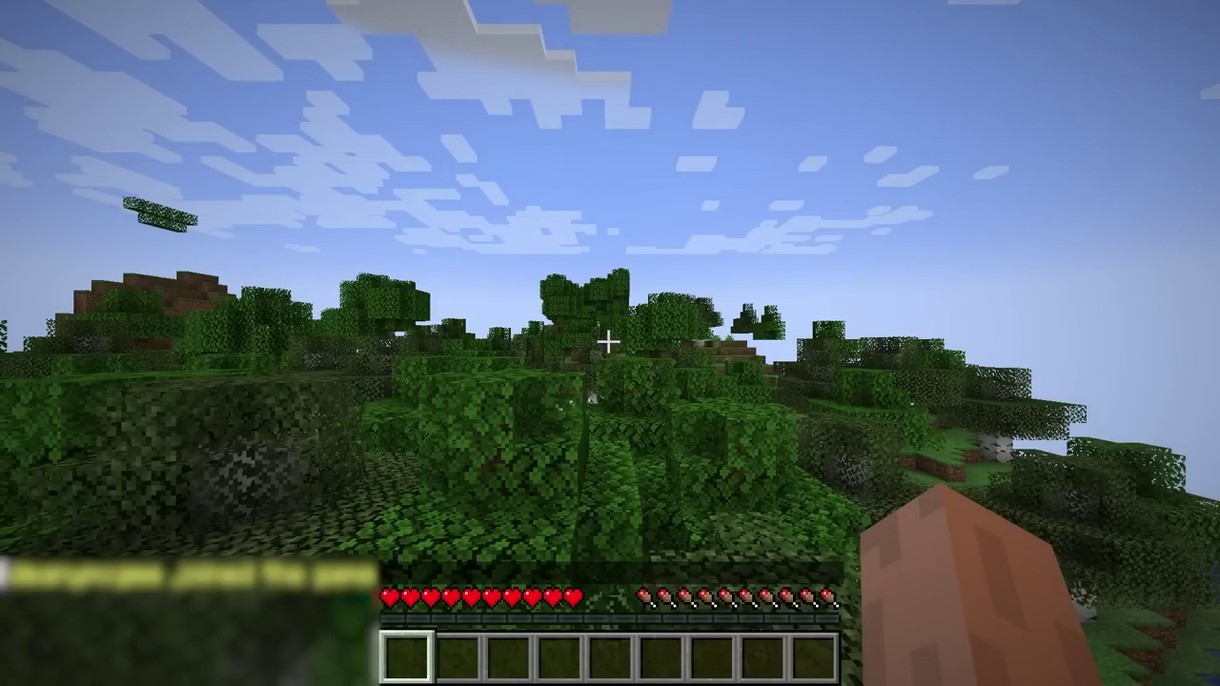
Break a grass block on the ledge to collect a dirt block
{"action": "key", "text": "space"}
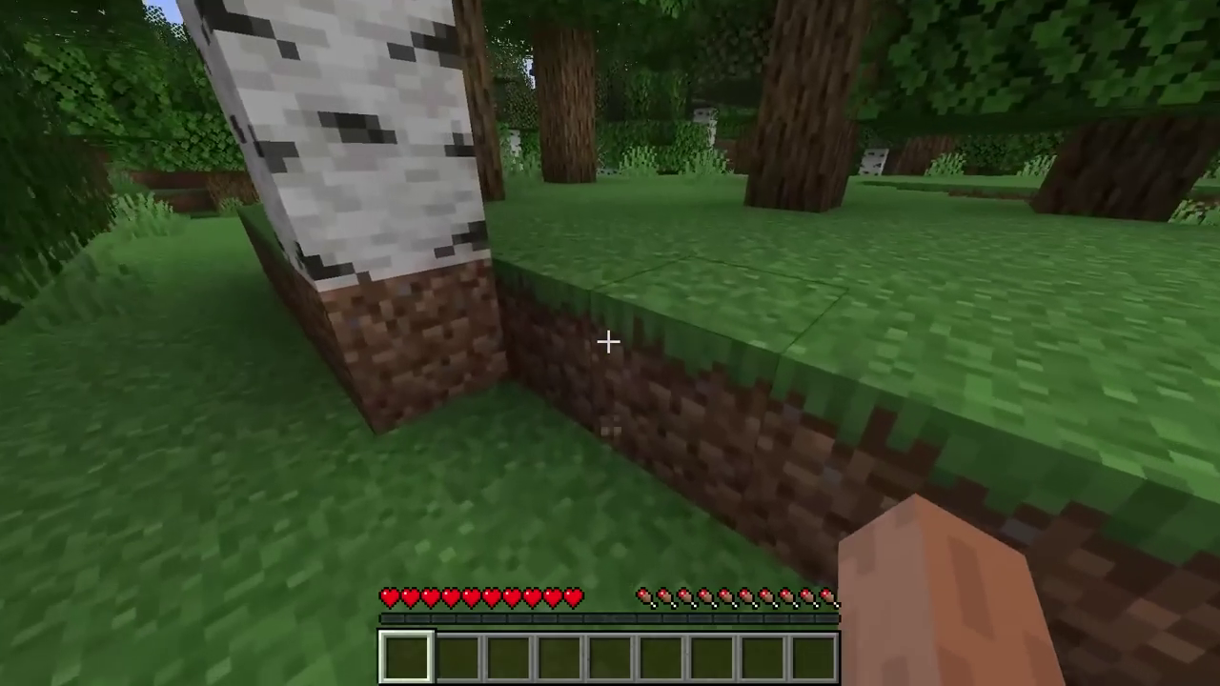
{"action": "left_click_drag", "start_coordinate": [608, 341], "coordinate": [608, 342]}
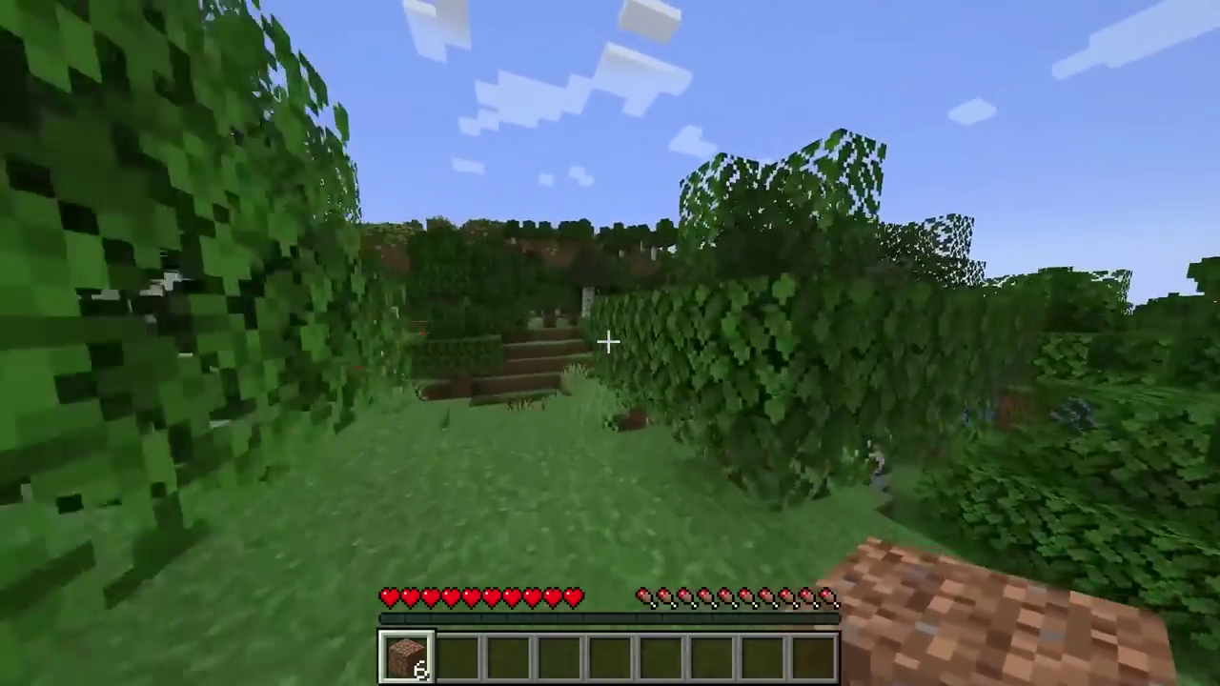
Walk past the river and pond, up the grassy terraces and into the oak and birch grove
{"action": "key", "text": "w"}
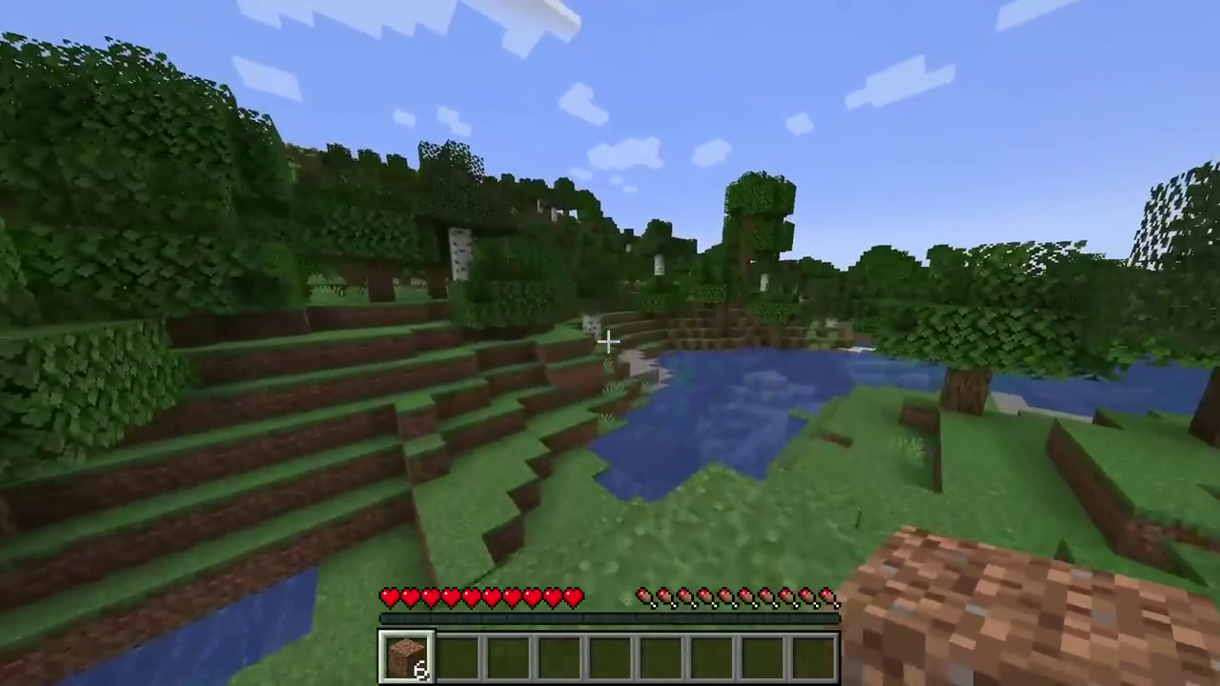
{"action": "key", "text": "w"}
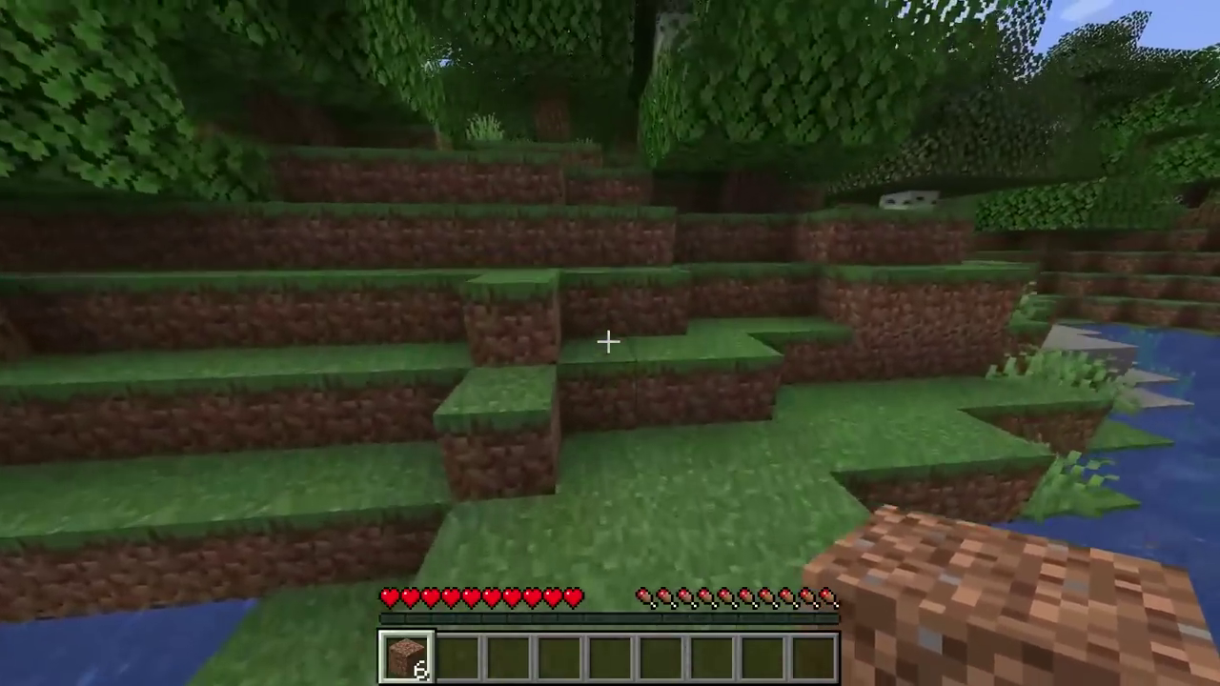
{"action": "key", "text": "w"}
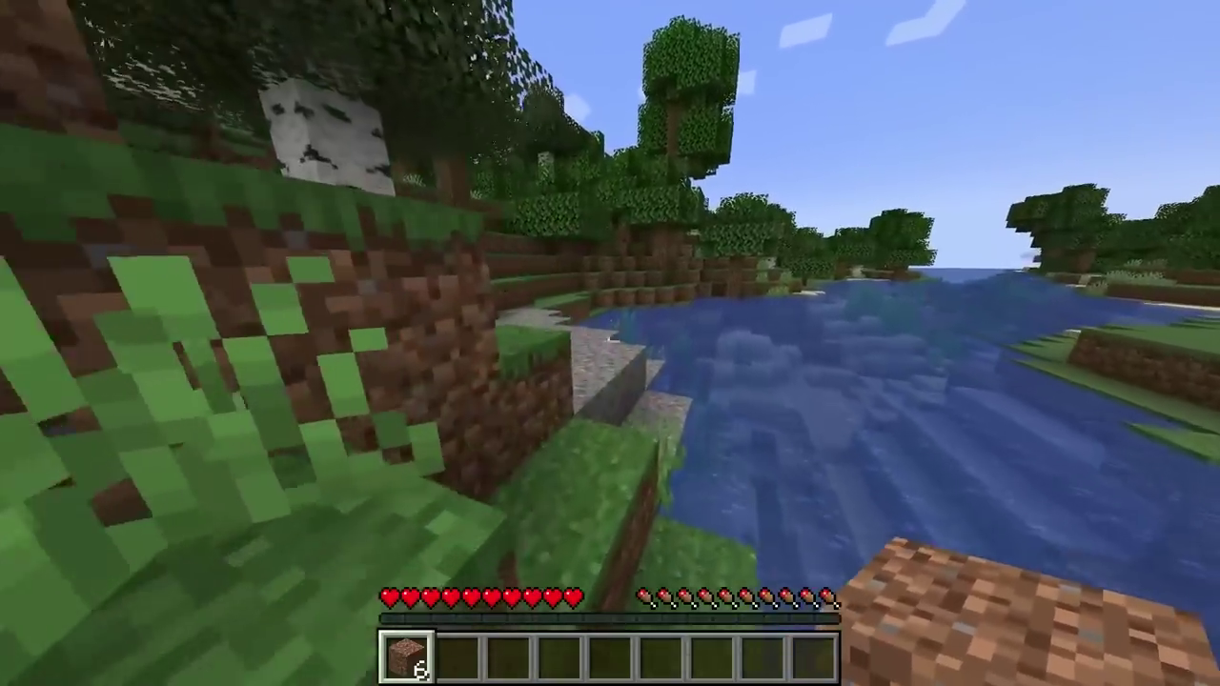
{"action": "key", "text": "w"}
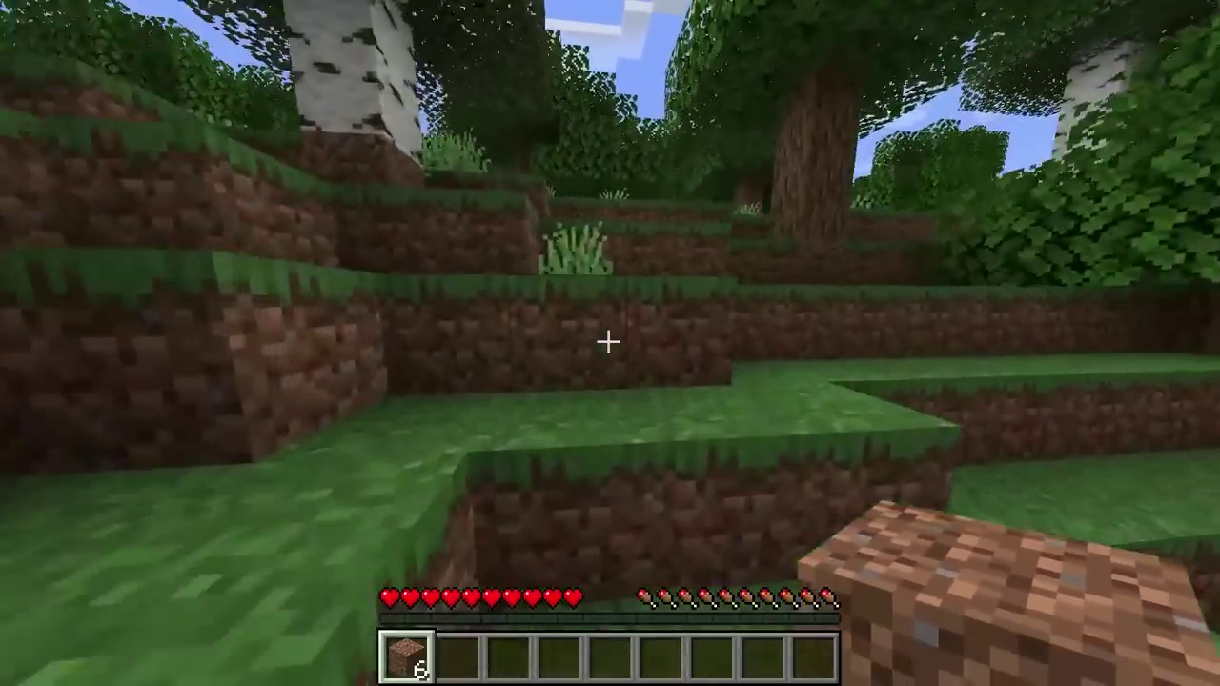
{"action": "key", "text": "w"}
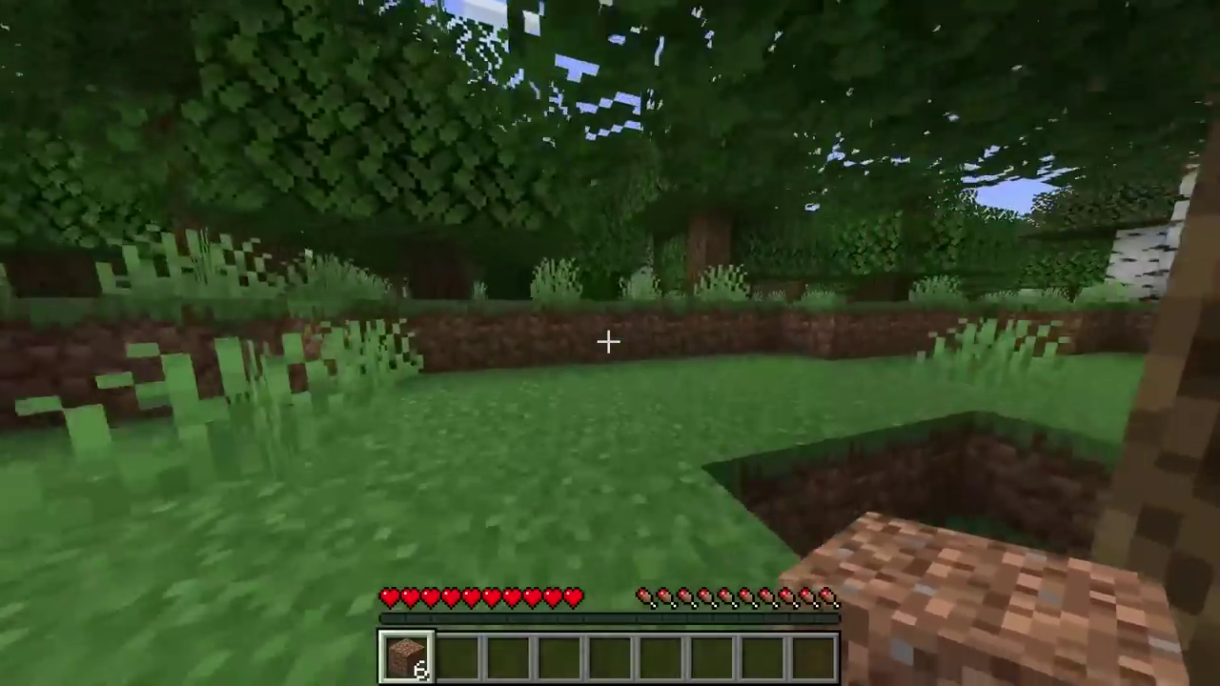
{"action": "key", "text": "w"}
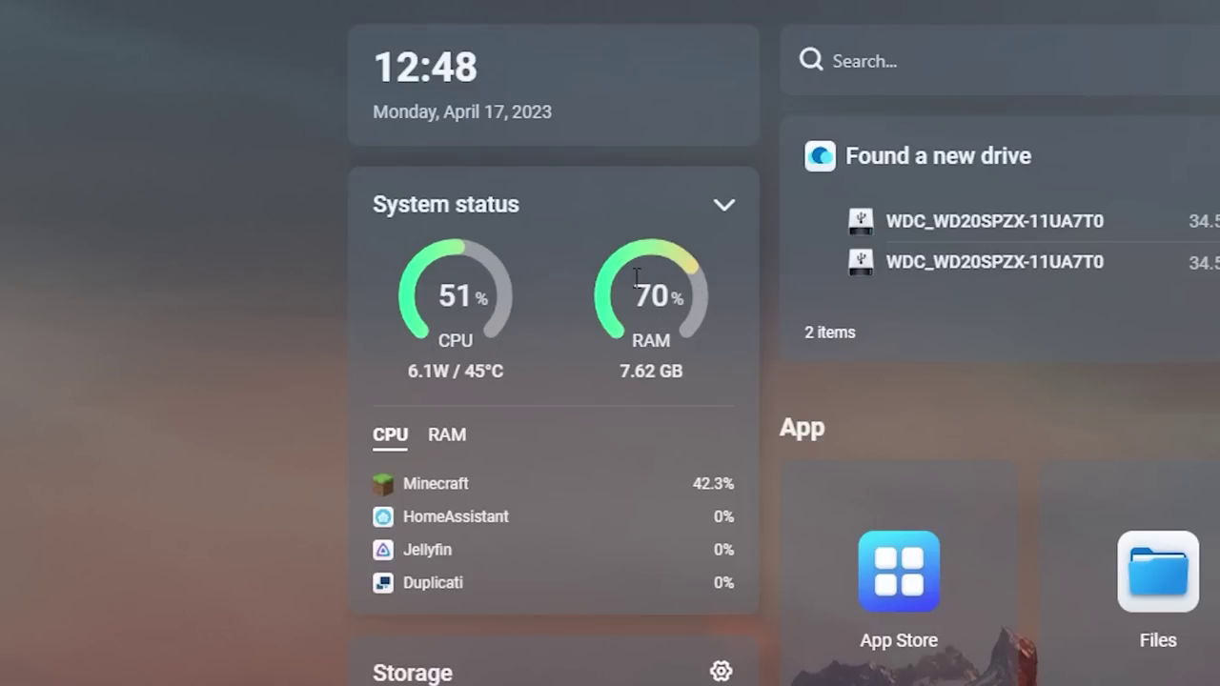
{"action": "left_click", "coordinate": [447, 440]}
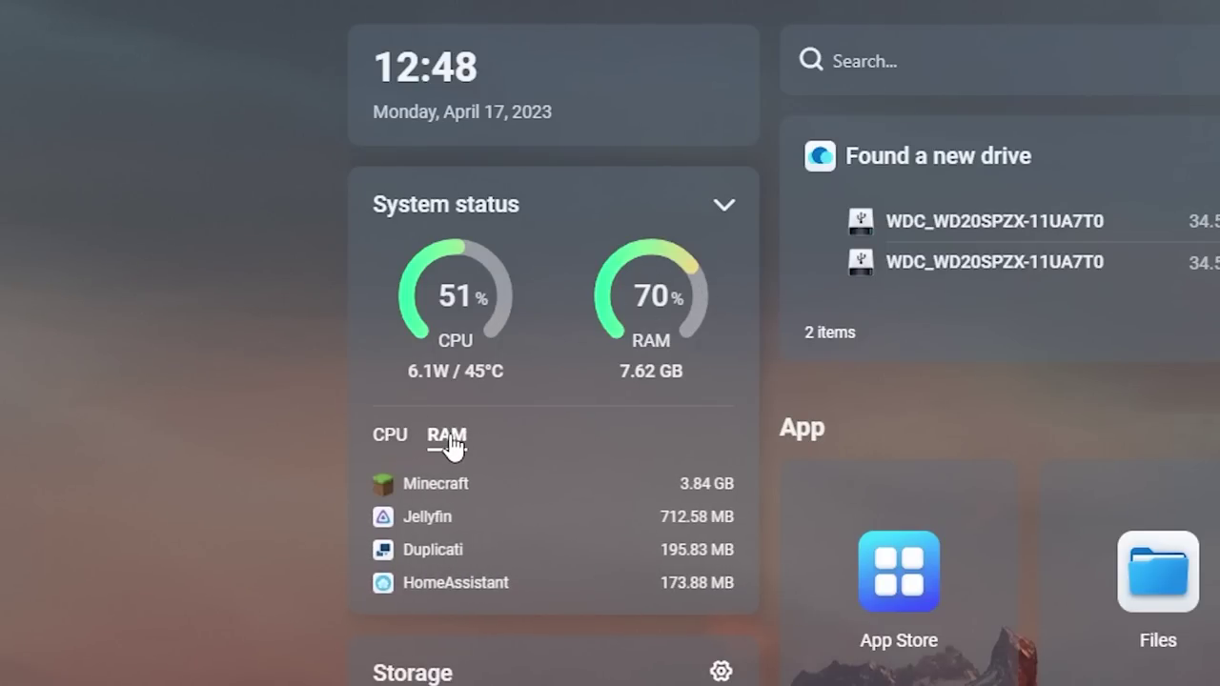
{"action": "left_click", "coordinate": [391, 440]}
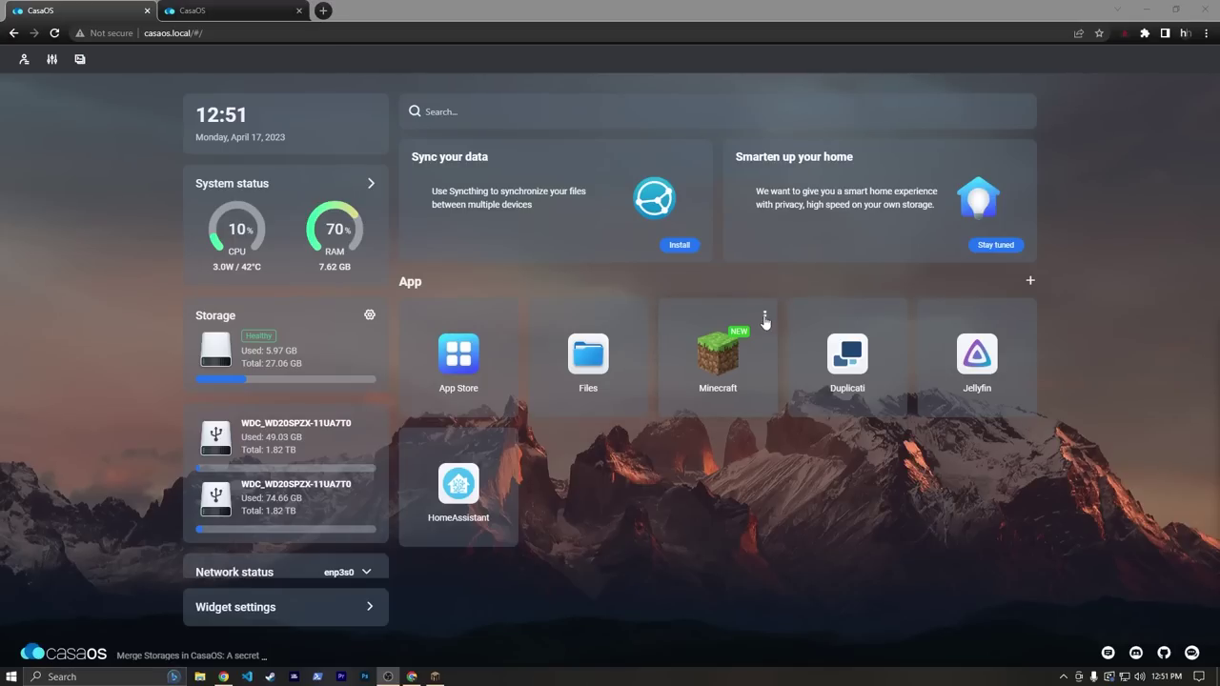
{"action": "left_click", "coordinate": [764, 317]}
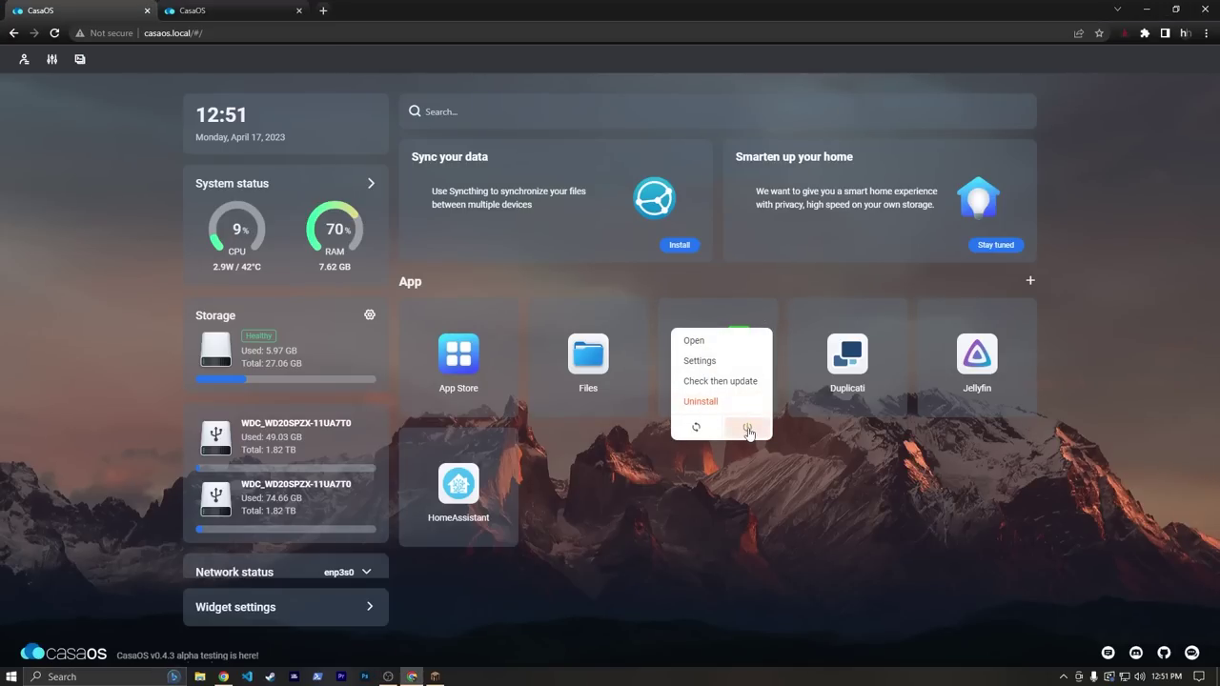
{"action": "left_click", "coordinate": [747, 490]}
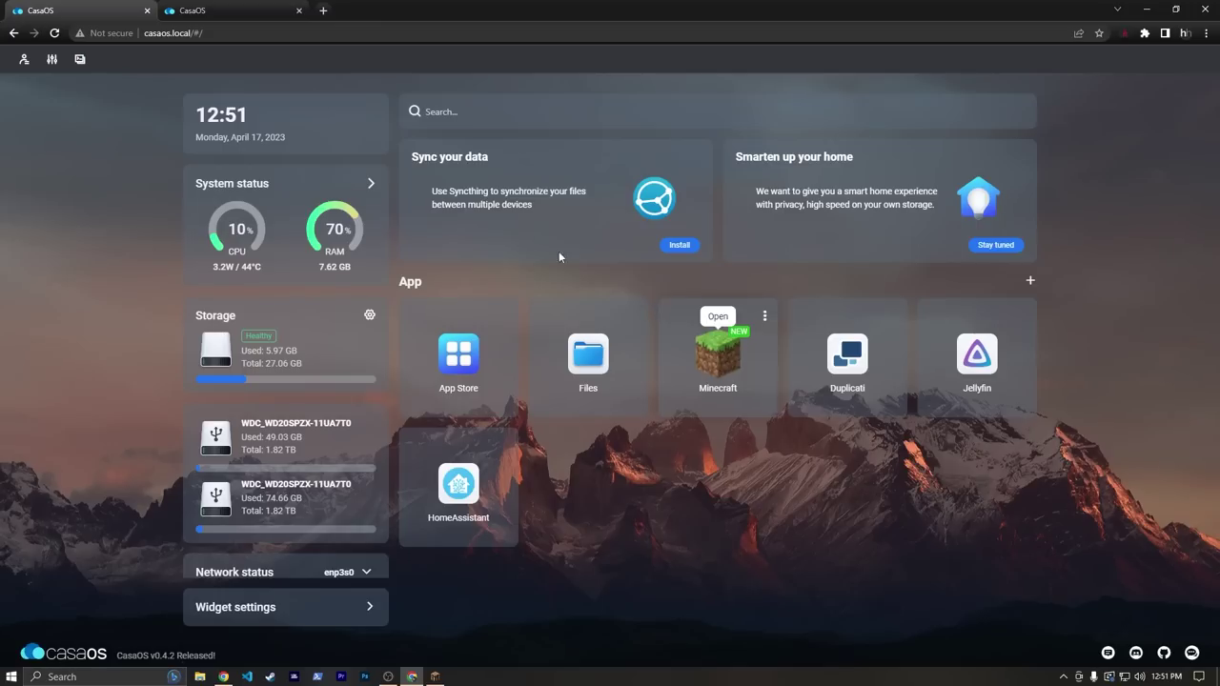
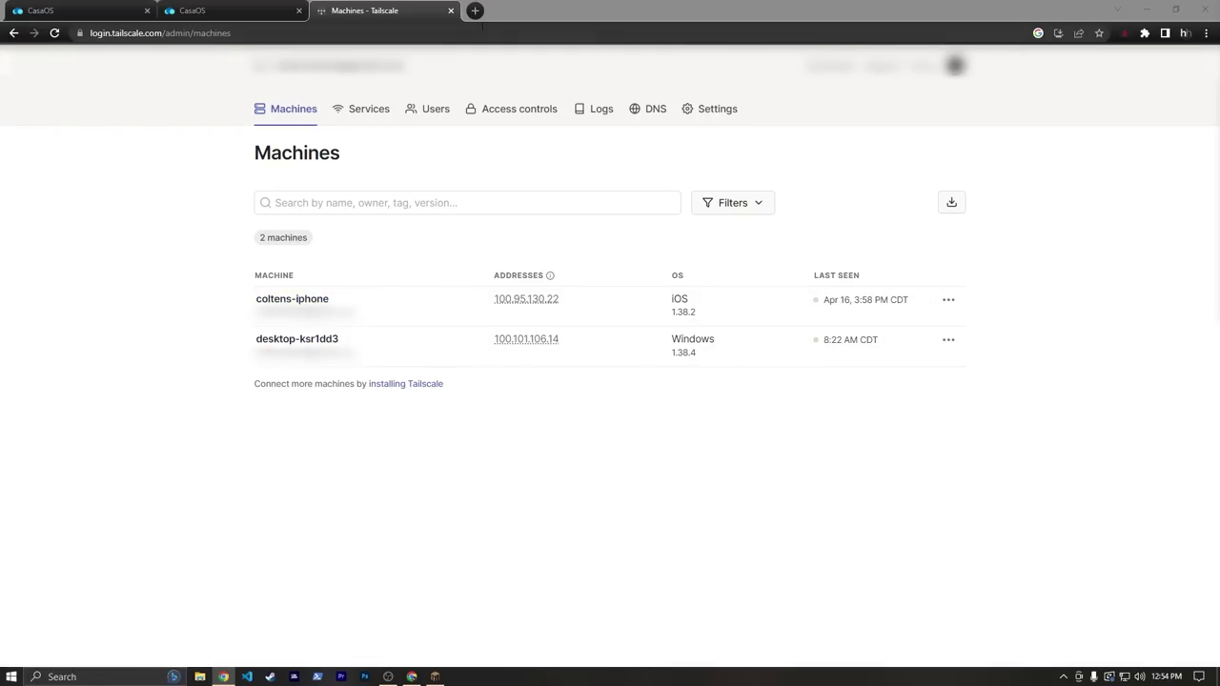
Search 'tailscale debian install' and open the Linux guide's Debian Bullseye (stable) instructions
{"action": "left_click", "coordinate": [474, 10]}
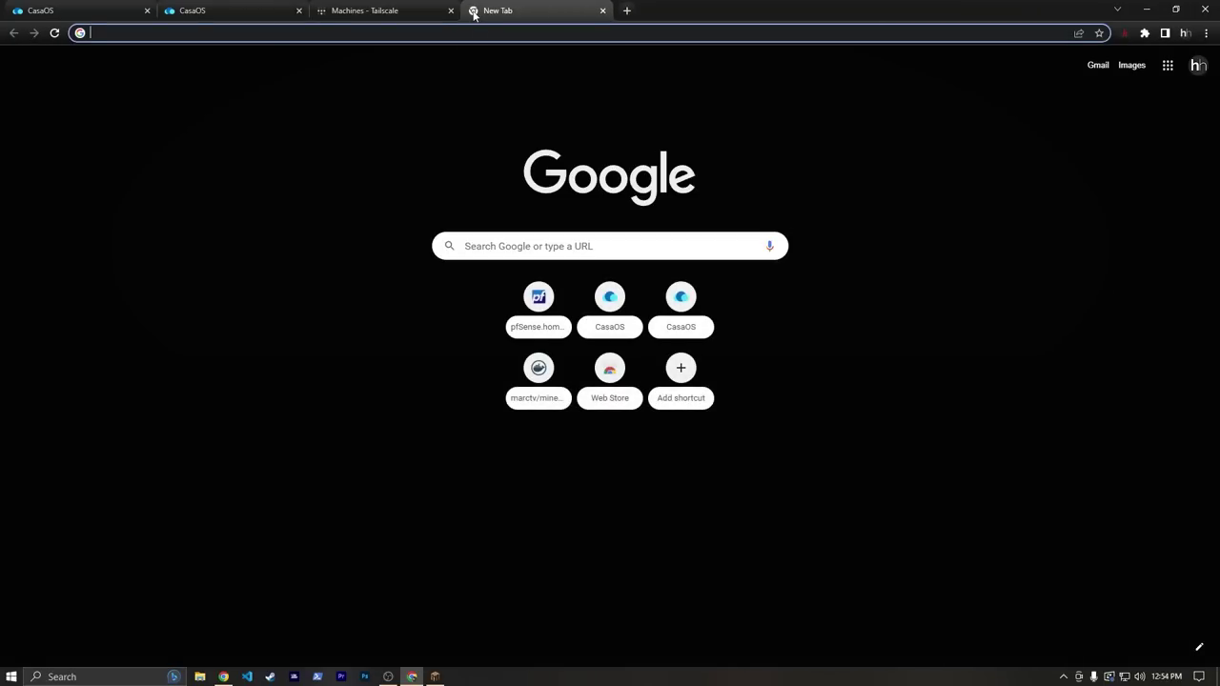
{"action": "type", "text": "tailscale debian install"}
{"action": "key", "text": "Return"}
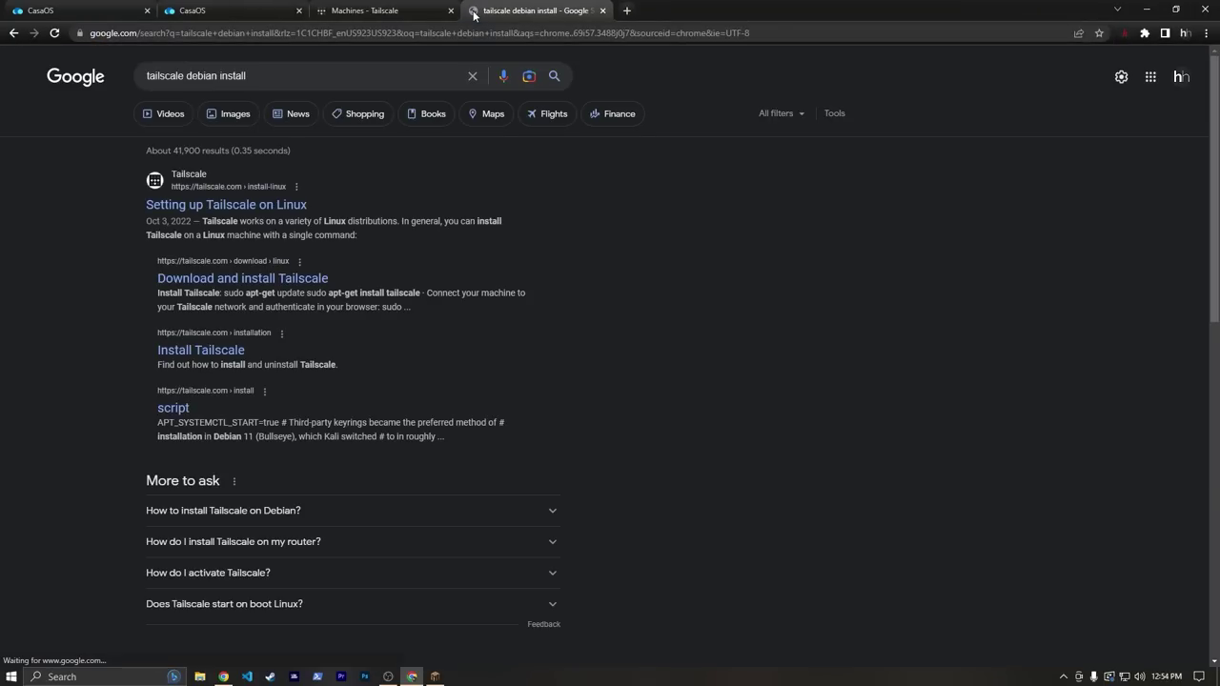
{"action": "left_click", "coordinate": [231, 208]}
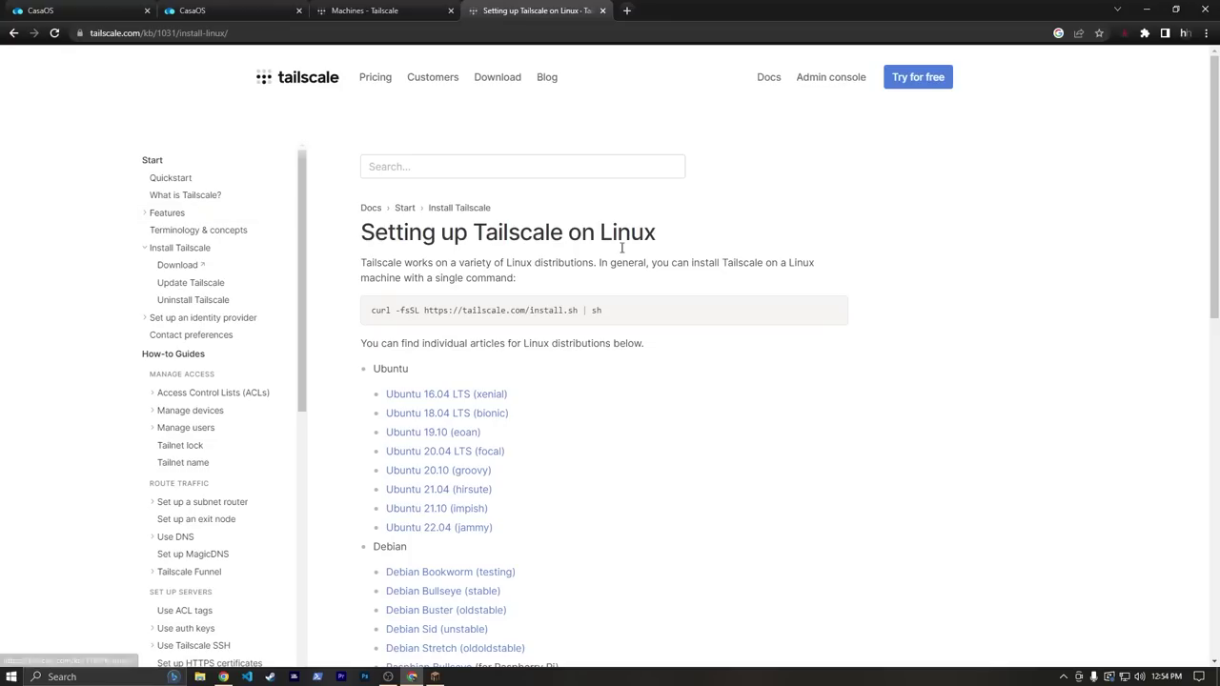
{"action": "scroll", "coordinate": [624, 248], "scroll_direction": "down", "scroll_amount": 2}
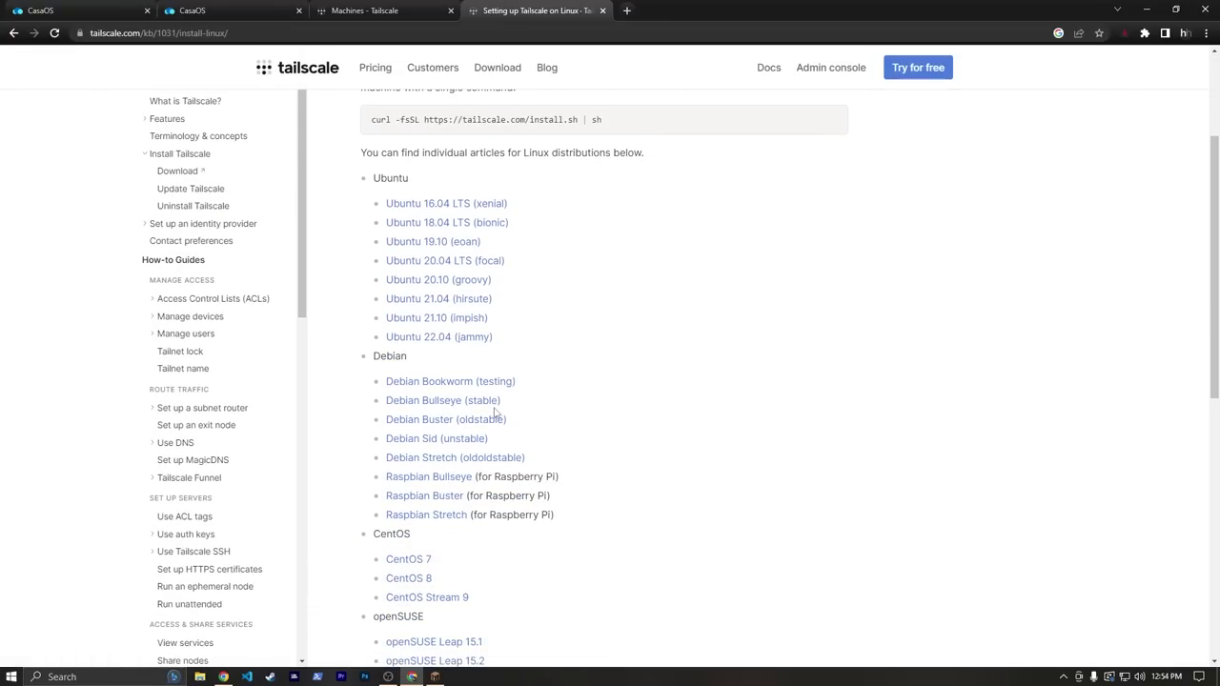
{"action": "left_click", "coordinate": [485, 401]}
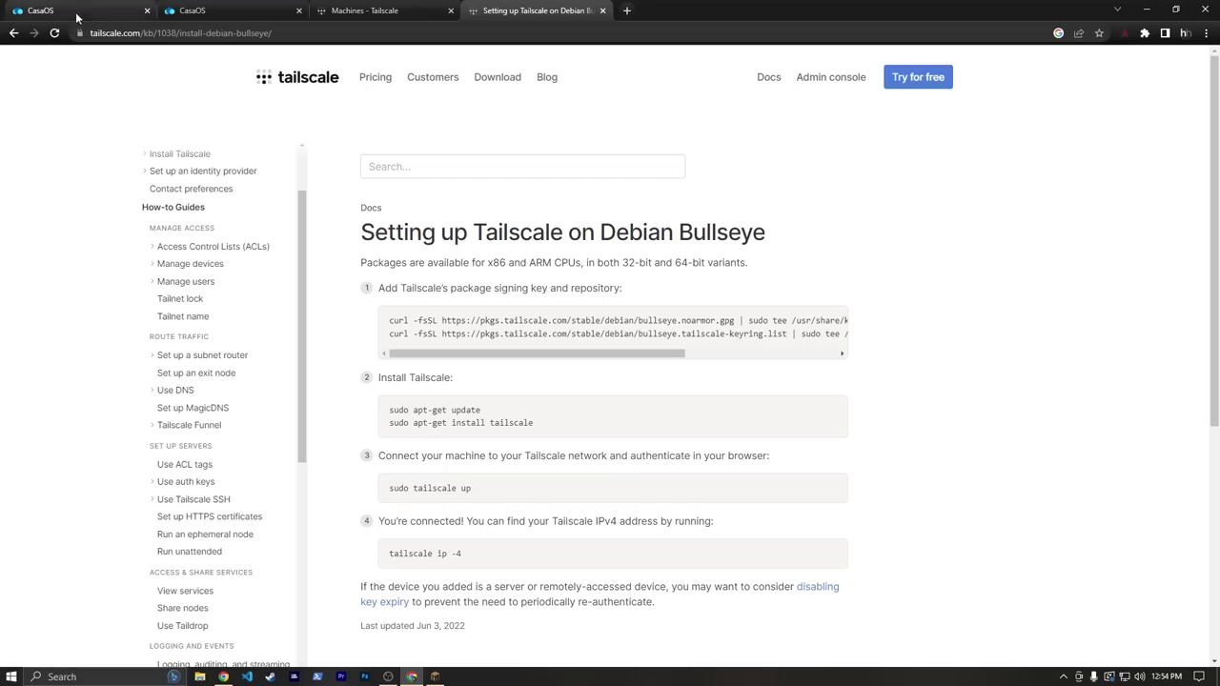
Log into the CasaOS server terminal as user casaos with the account password
{"action": "left_click", "coordinate": [74, 11]}
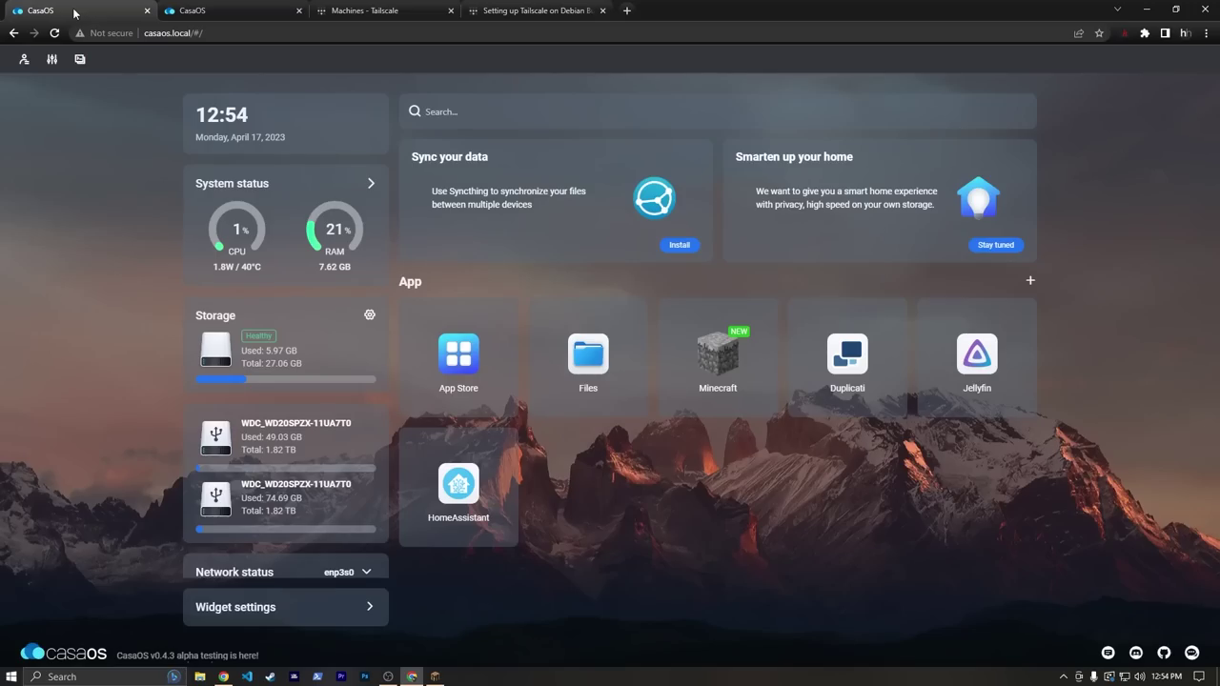
{"action": "left_click", "coordinate": [80, 59]}
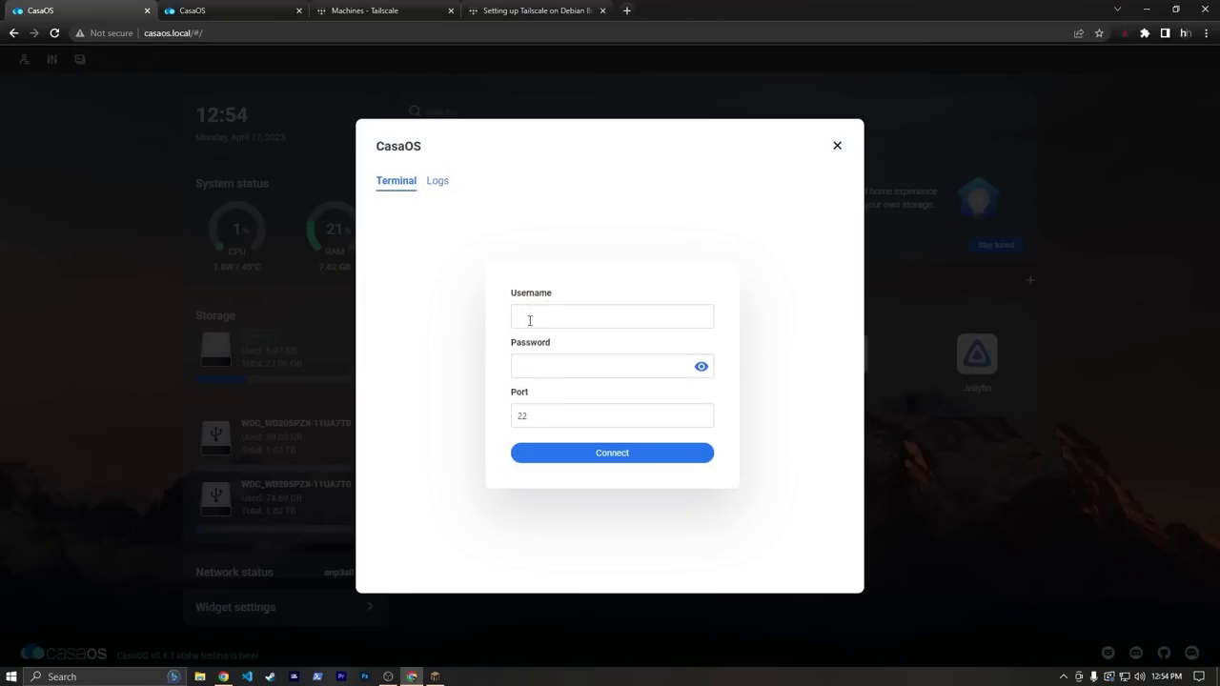
{"action": "type", "text": "casaos"}
{"action": "key", "text": "Tab"}
{"action": "type", "text": "*******"}
{"action": "key", "text": "Return"}
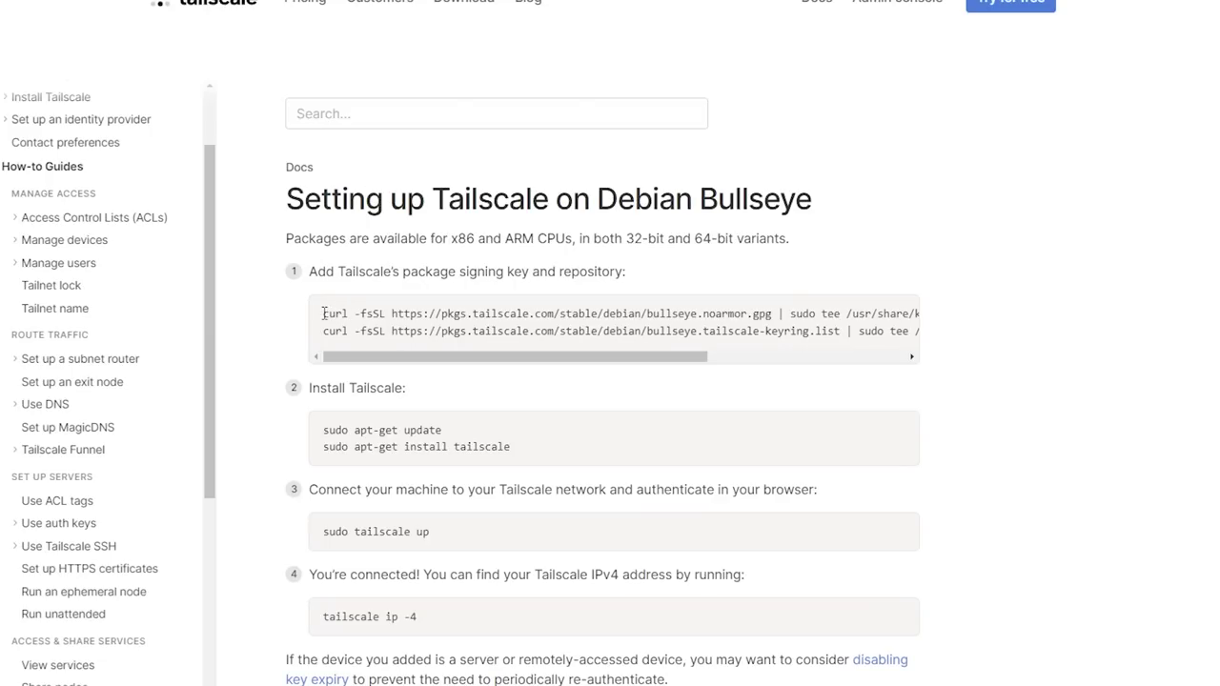
Run the two curl commands adding Tailscale's signing key and Debian Bullseye repository
{"action": "left_click_drag", "start_coordinate": [322, 314], "coordinate": [959, 318]}
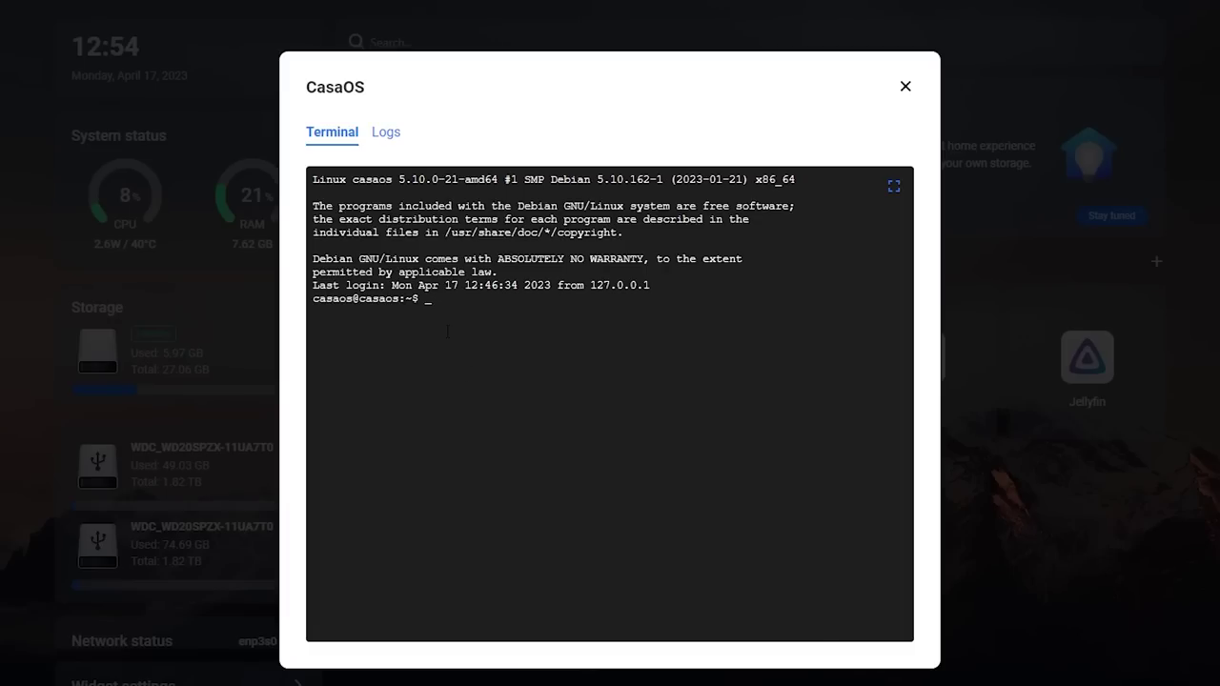
{"action": "right_click", "coordinate": [451, 297]}
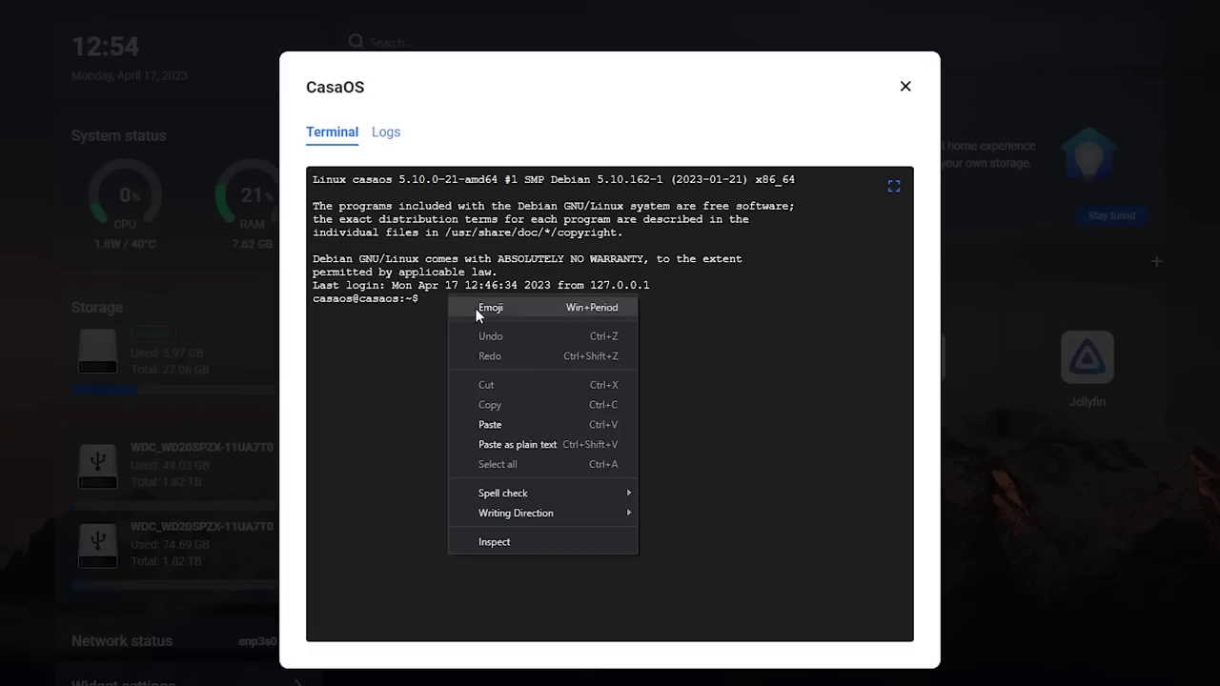
{"action": "left_click", "coordinate": [519, 418]}
{"action": "key", "text": "Return"}
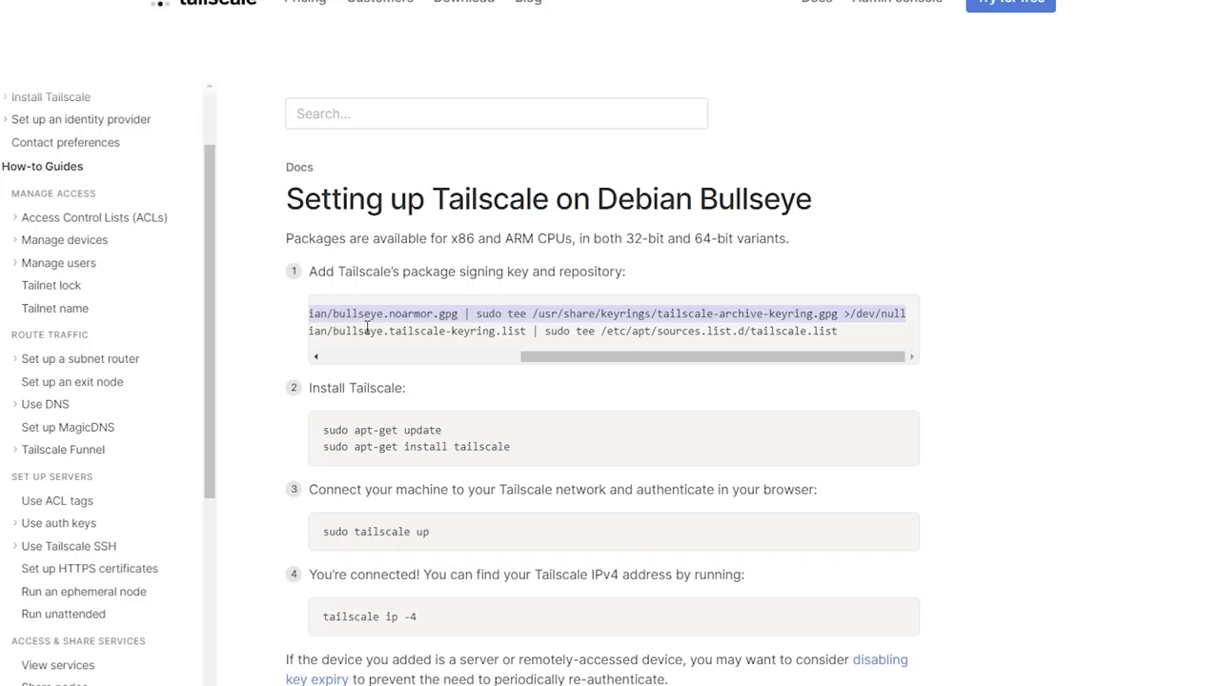
{"action": "triple_click", "coordinate": [367, 330]}
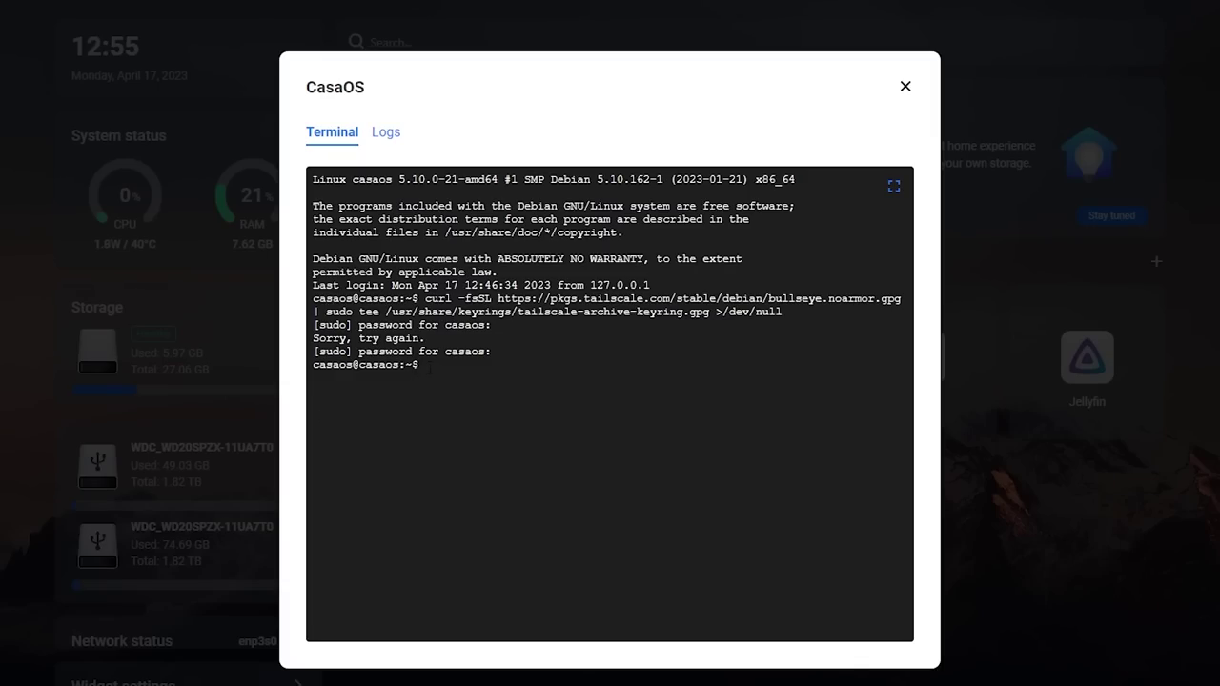
{"action": "right_click", "coordinate": [431, 366]}
{"action": "left_click", "coordinate": [490, 495]}
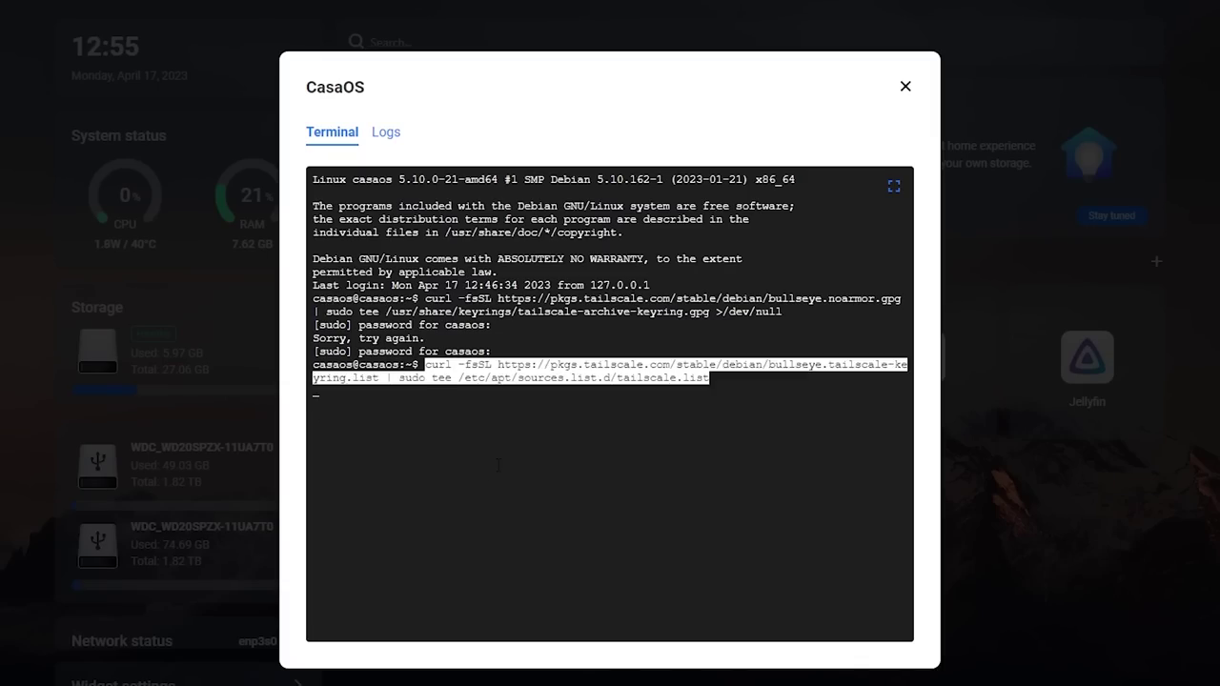
{"action": "key", "text": "Return"}
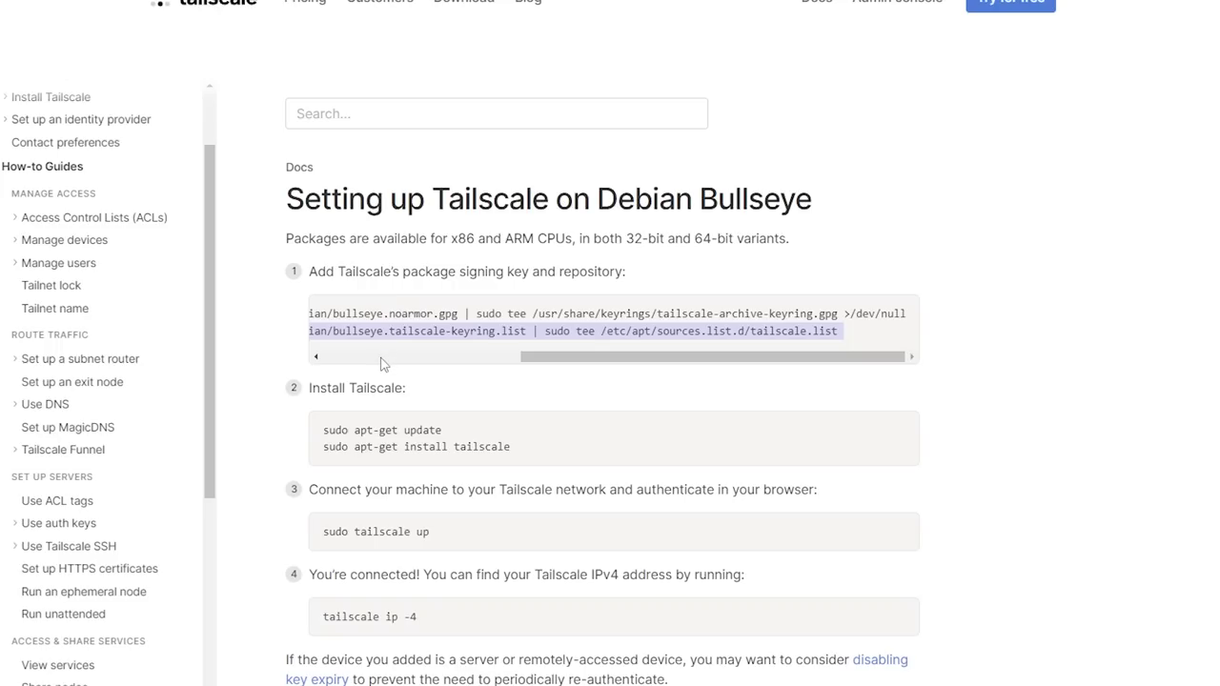
Paste 'sudo apt-get update' at the terminal prompt
{"action": "left_click_drag", "start_coordinate": [321, 436], "coordinate": [446, 438]}
{"action": "key", "text": "ctrl+c"}
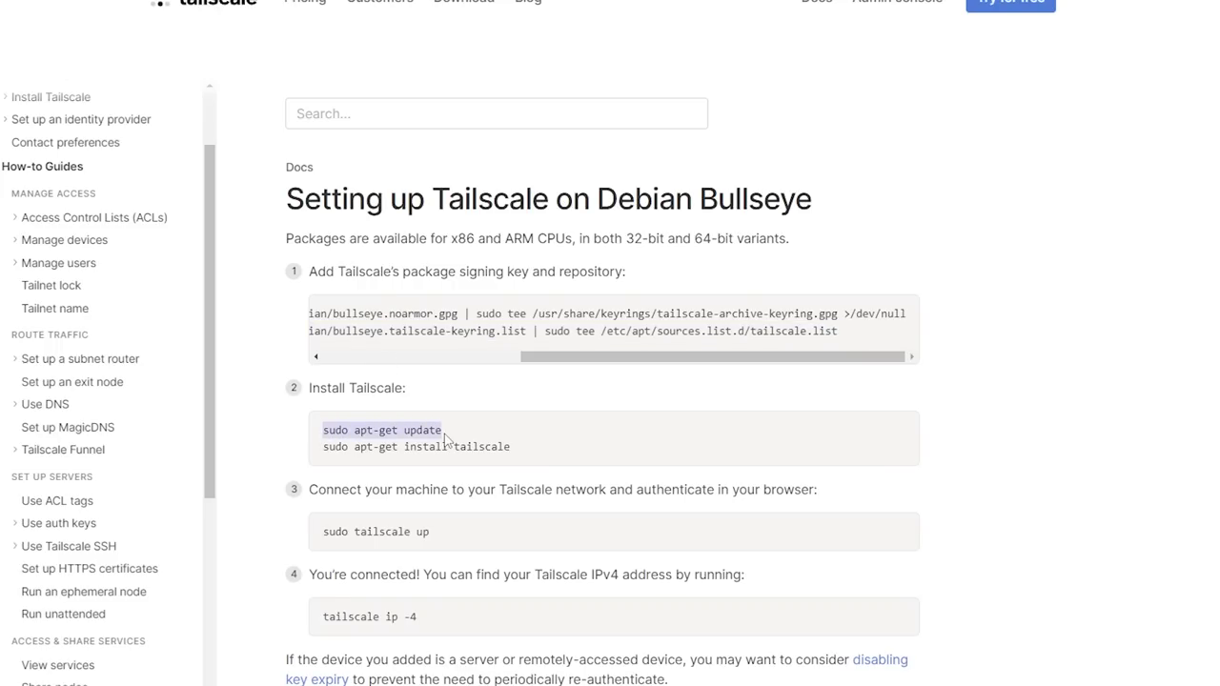
{"action": "right_click", "coordinate": [444, 463]}
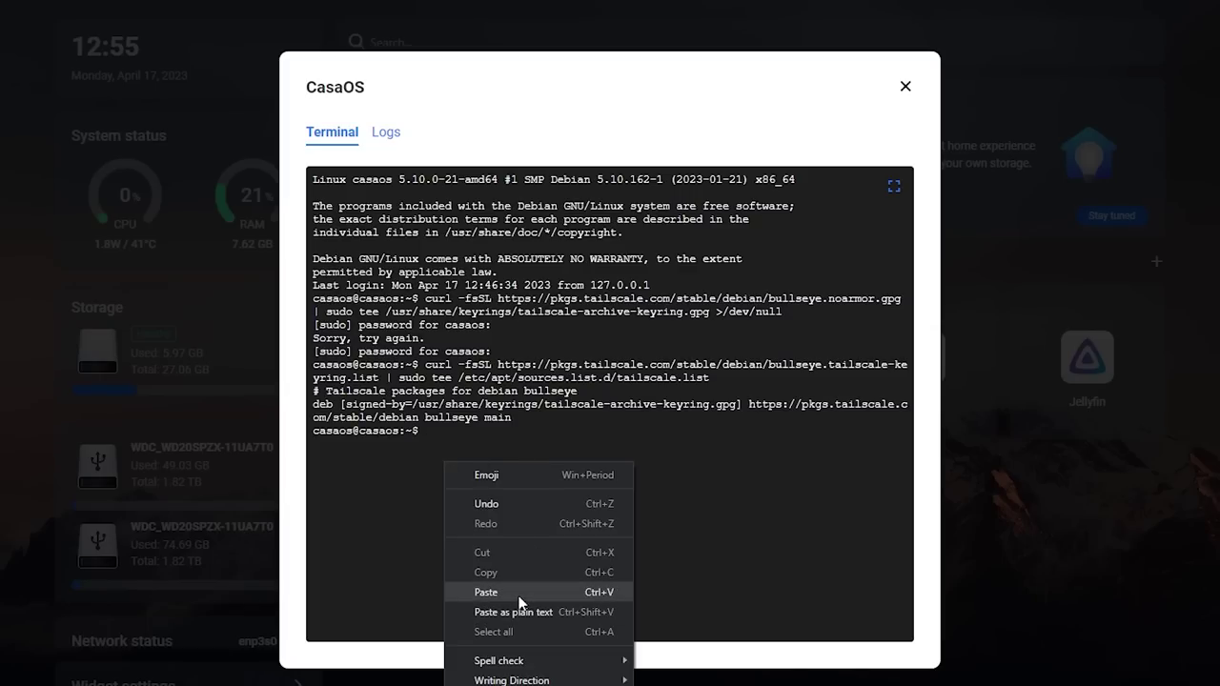
{"action": "left_click", "coordinate": [520, 593]}
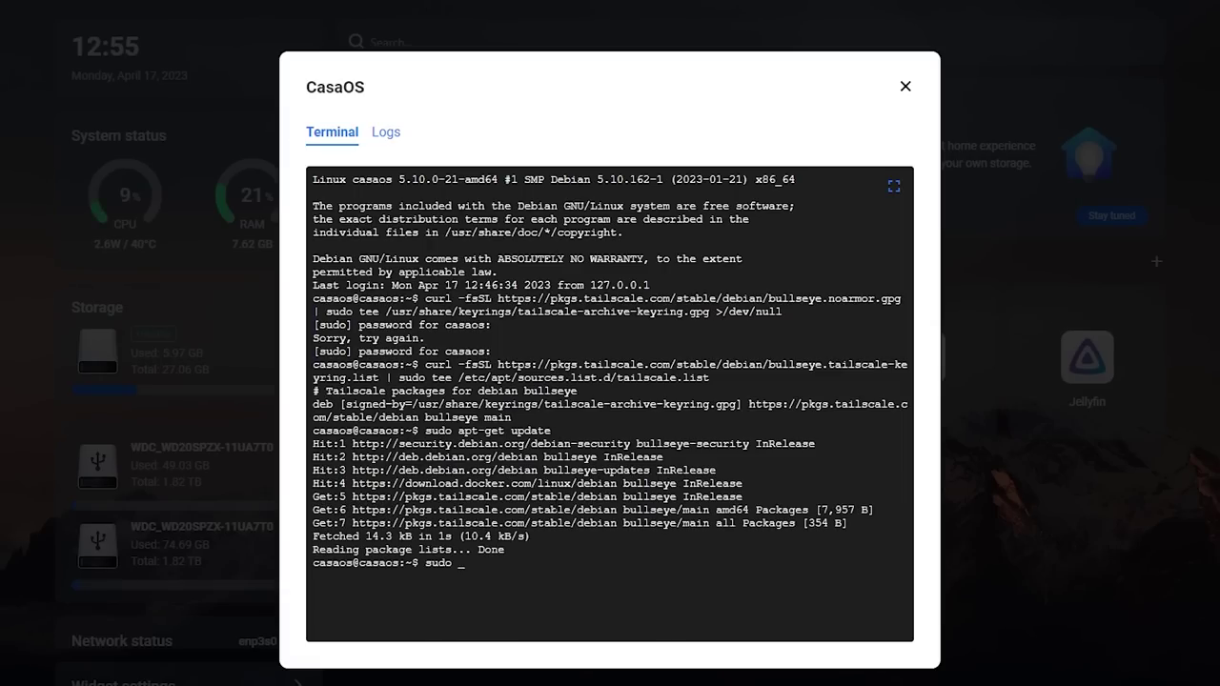
Run 'sudo apt-get install tailscale' and confirm with y to install Tailscale 1.38.4
{"action": "type", "text": "pt-get install tailscale"}
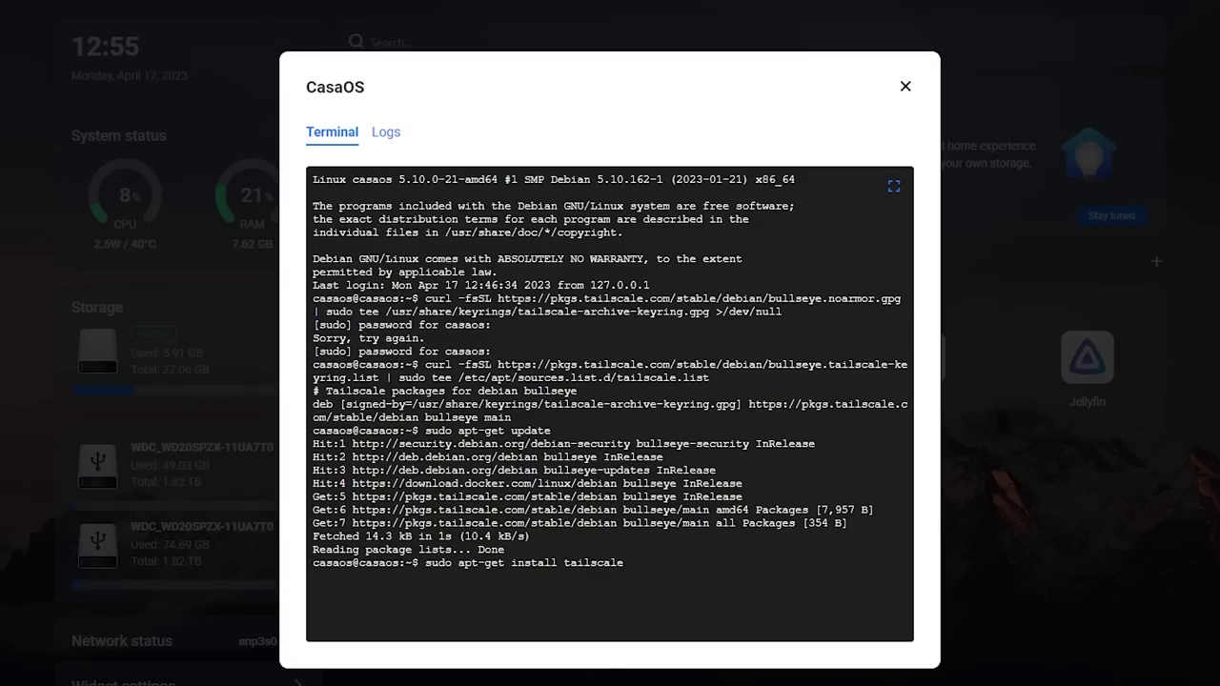
{"action": "key", "text": "Return"}
{"action": "type", "text": "y"}
{"action": "key", "text": "Return"}
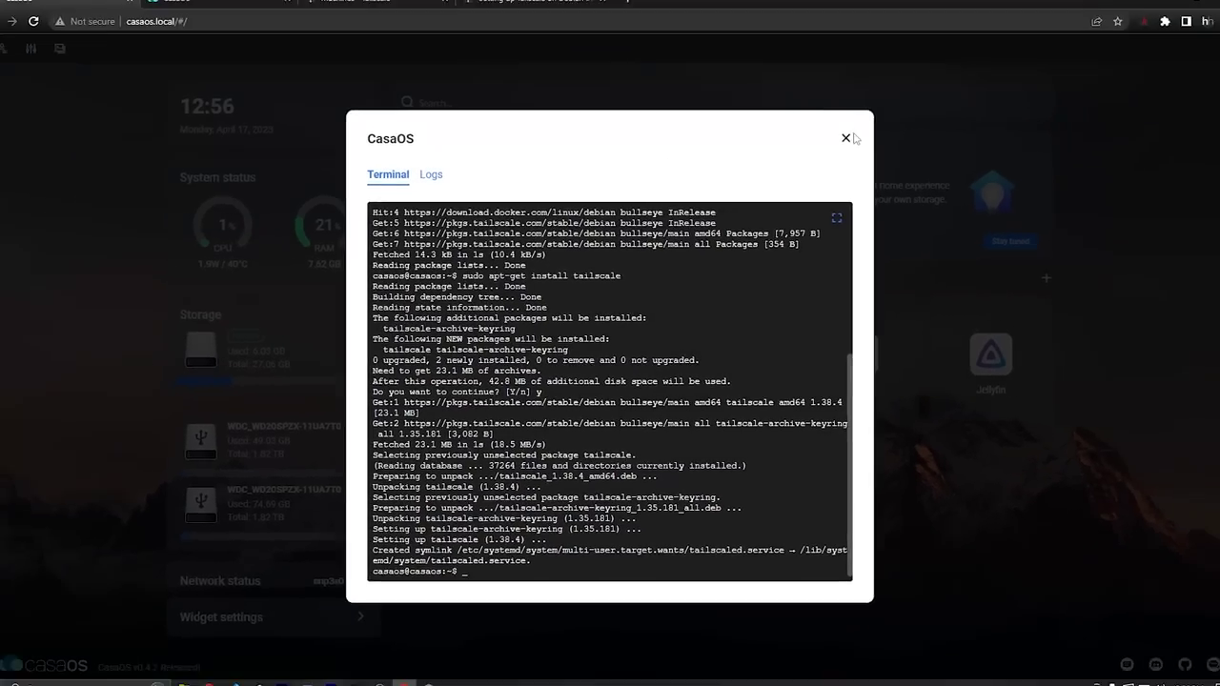
Search 'tailscale exitnode link' in a new tab and scroll the Exit Nodes guide to Step 1
{"action": "left_click", "coordinate": [538, 11]}
{"action": "left_click", "coordinate": [627, 11]}
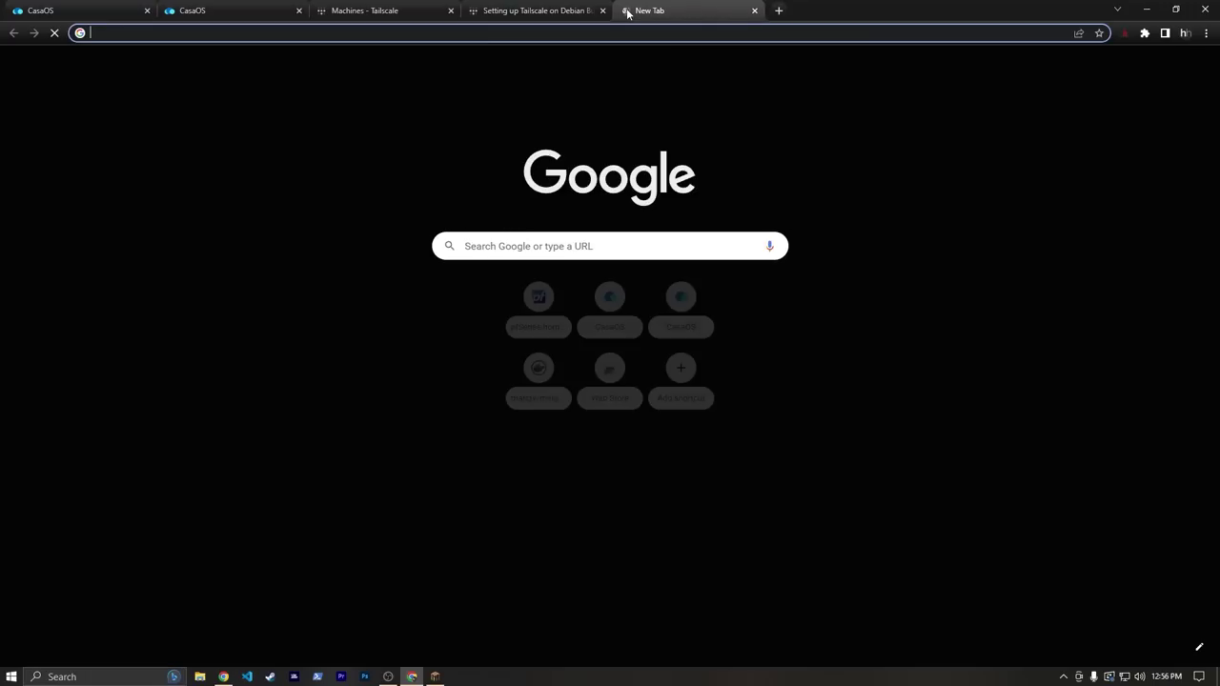
{"action": "type", "text": "tailscale exitnode lin"}
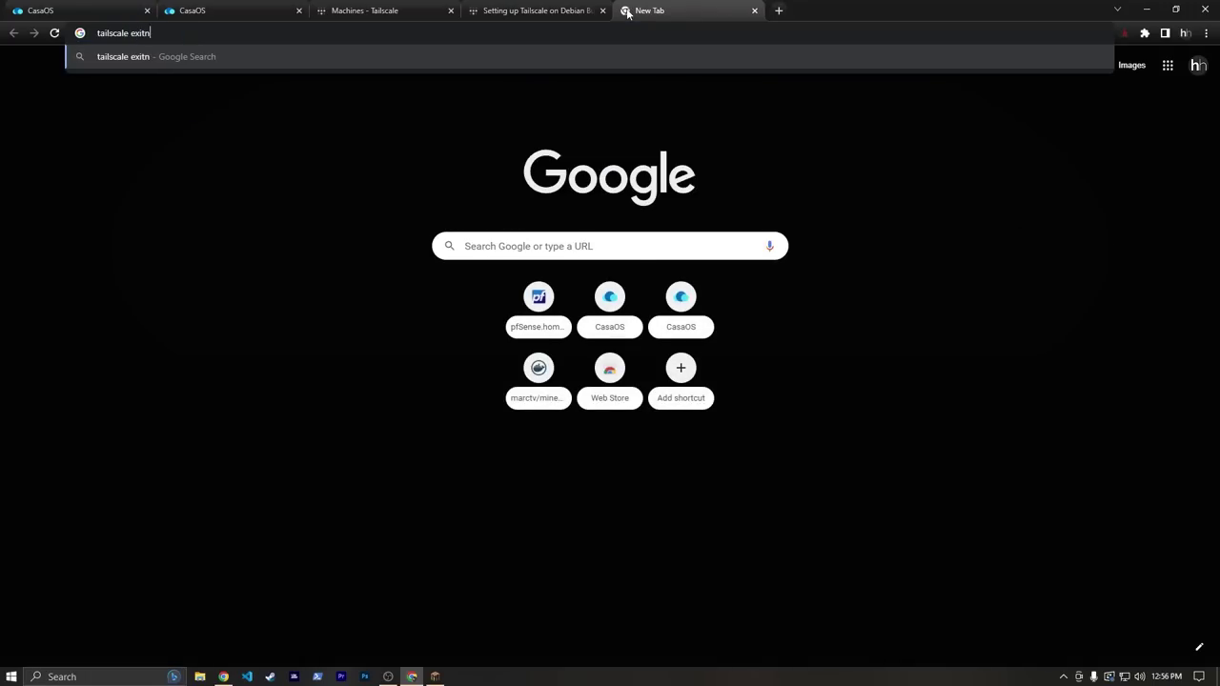
{"action": "type", "text": "k"}
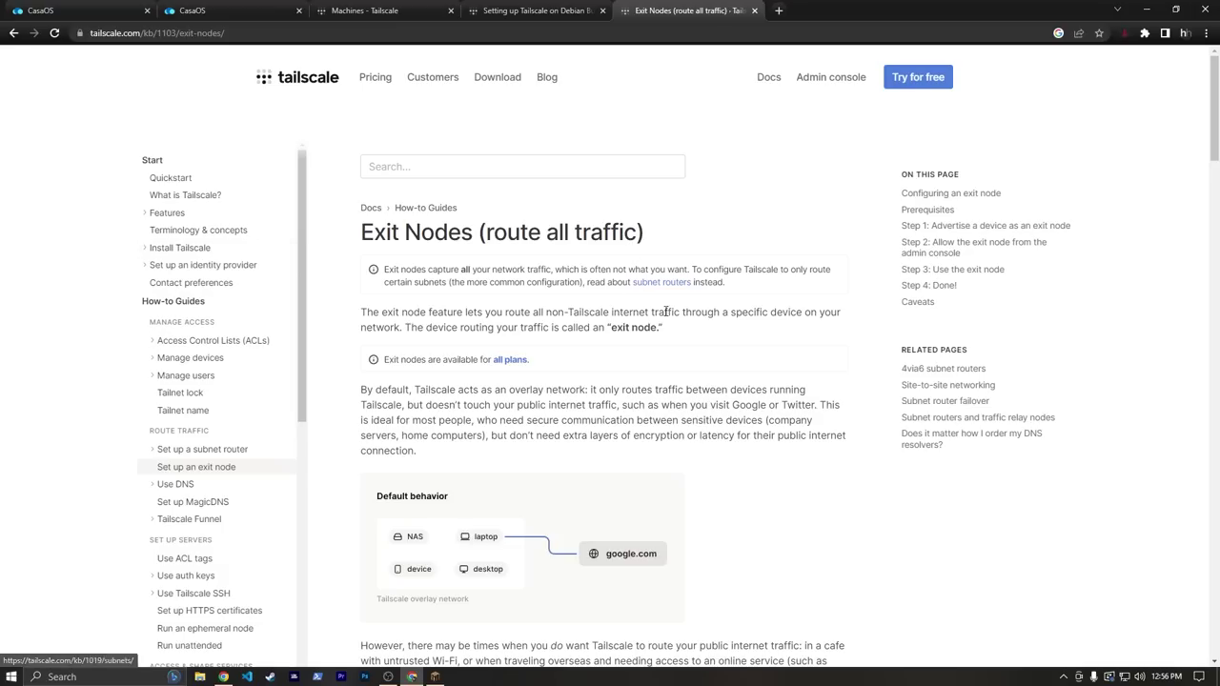
{"action": "scroll", "coordinate": [691, 306], "scroll_direction": "down", "scroll_amount": 10}
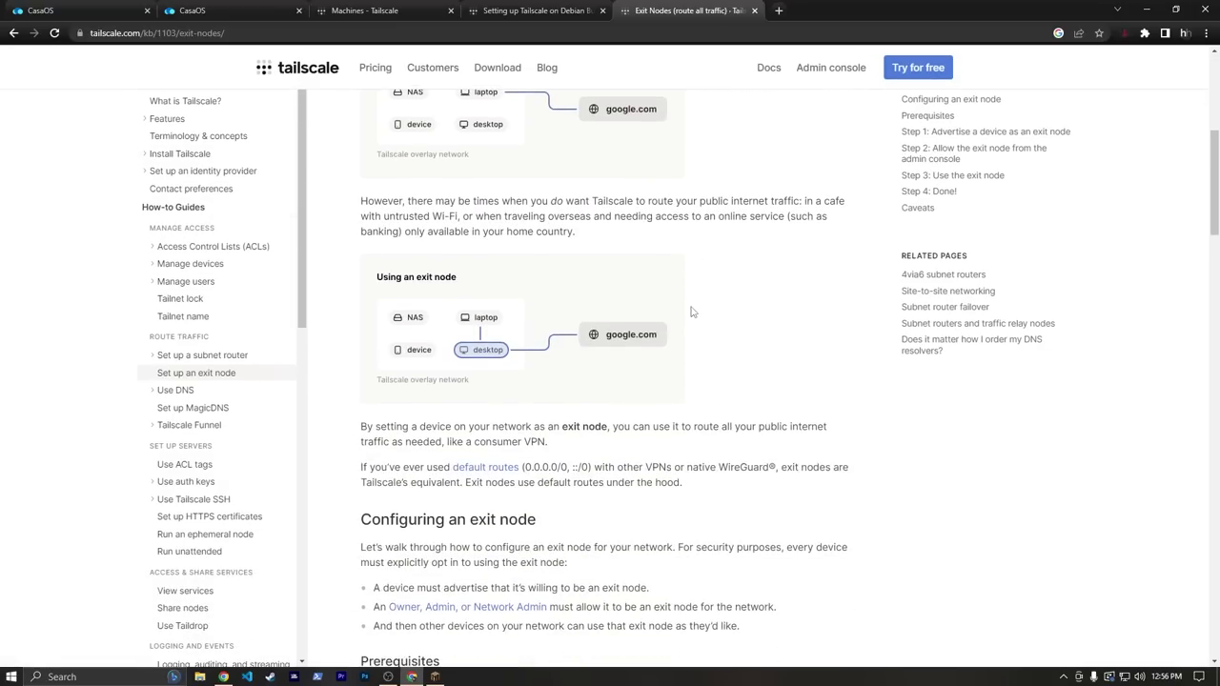
{"action": "scroll", "coordinate": [692, 306], "scroll_direction": "down", "scroll_amount": 9}
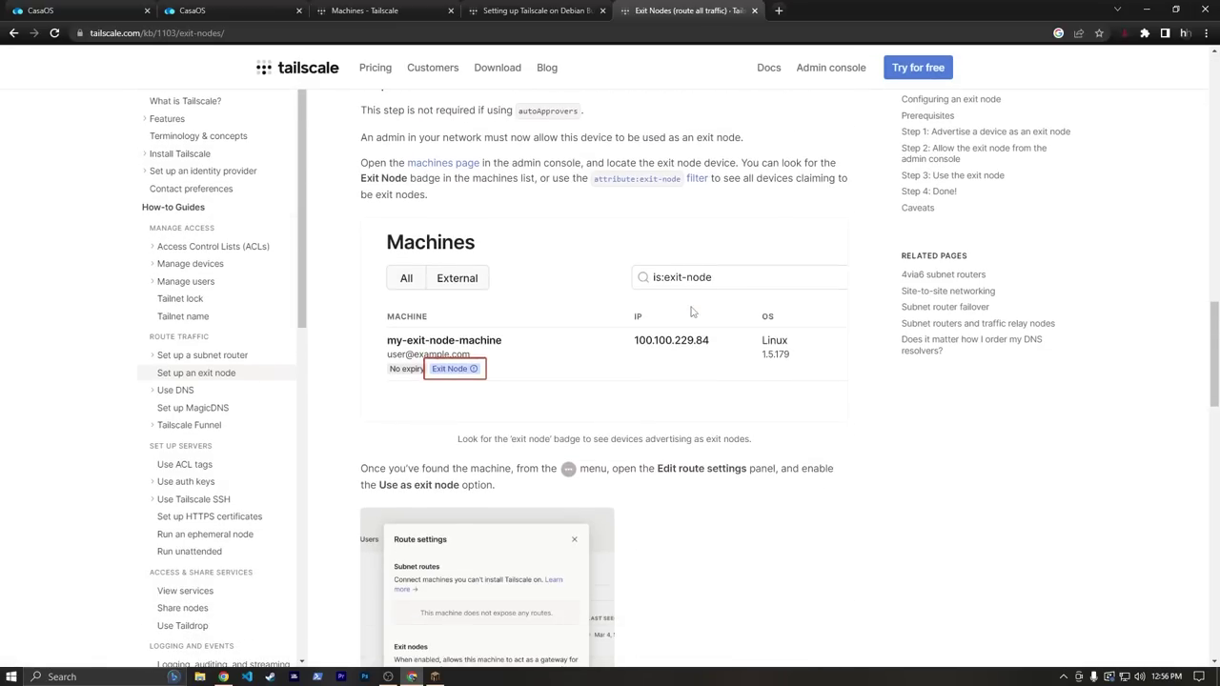
{"action": "scroll", "coordinate": [692, 312], "scroll_direction": "down", "scroll_amount": 5}
{"action": "scroll", "coordinate": [686, 313], "scroll_direction": "up", "scroll_amount": 11}
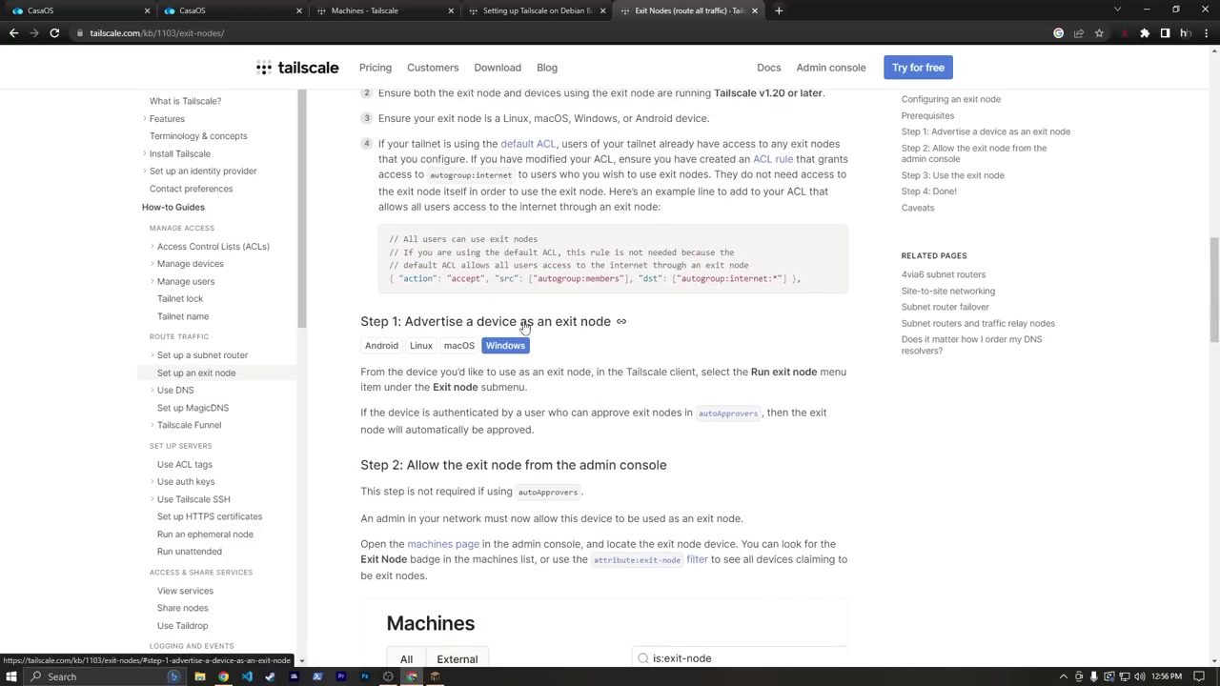
Show the Linux instructions and select the first 'net.ipv4.ip_forward = 1' echo command
{"action": "left_click", "coordinate": [422, 353]}
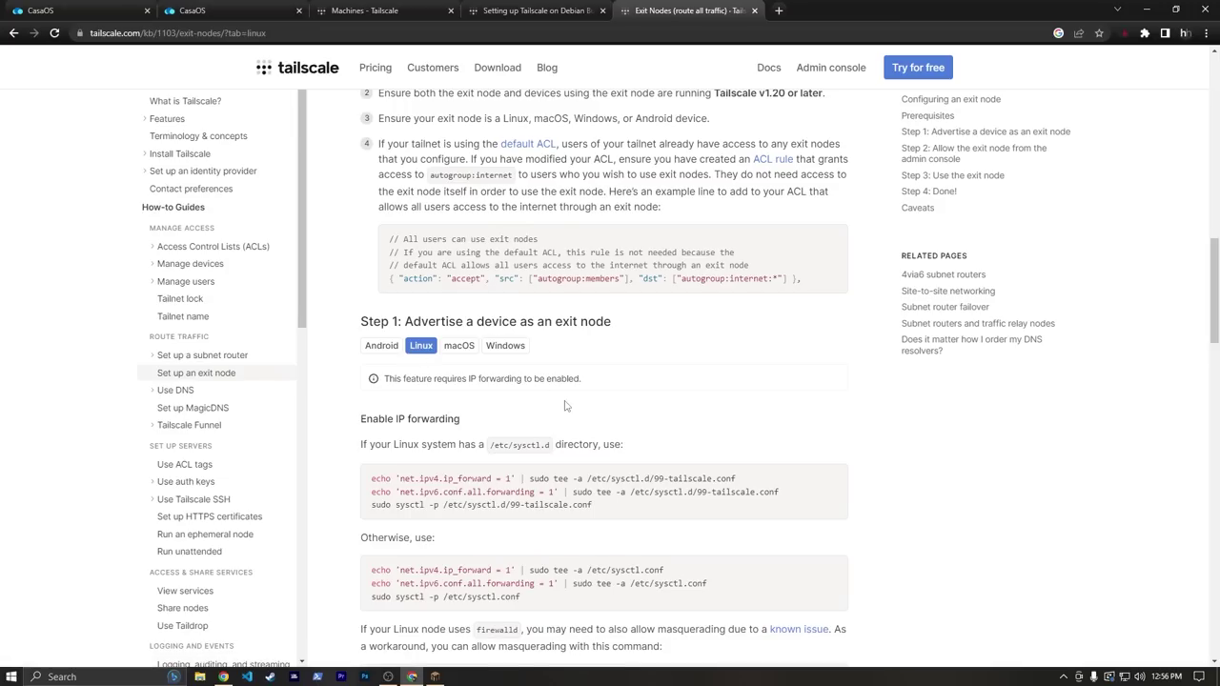
{"action": "scroll", "coordinate": [564, 406], "scroll_direction": "down", "scroll_amount": 2}
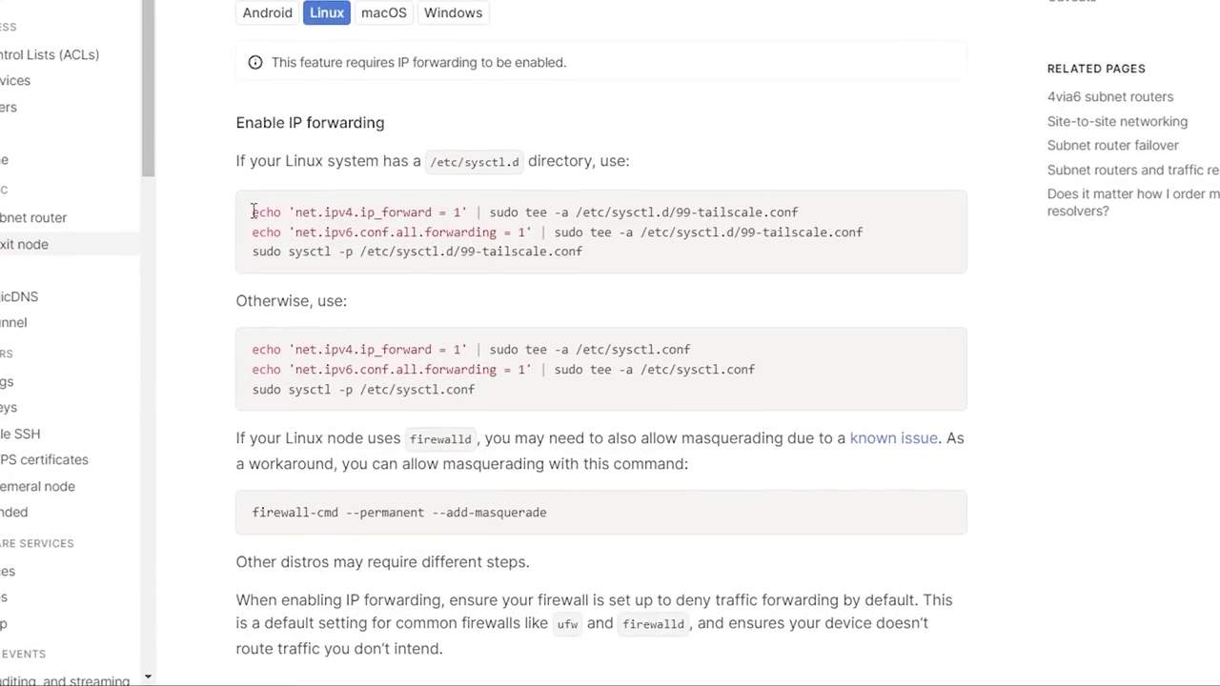
{"action": "left_click_drag", "start_coordinate": [371, 349], "coordinate": [613, 346]}
{"action": "left_click_drag", "start_coordinate": [613, 208], "coordinate": [803, 208]}
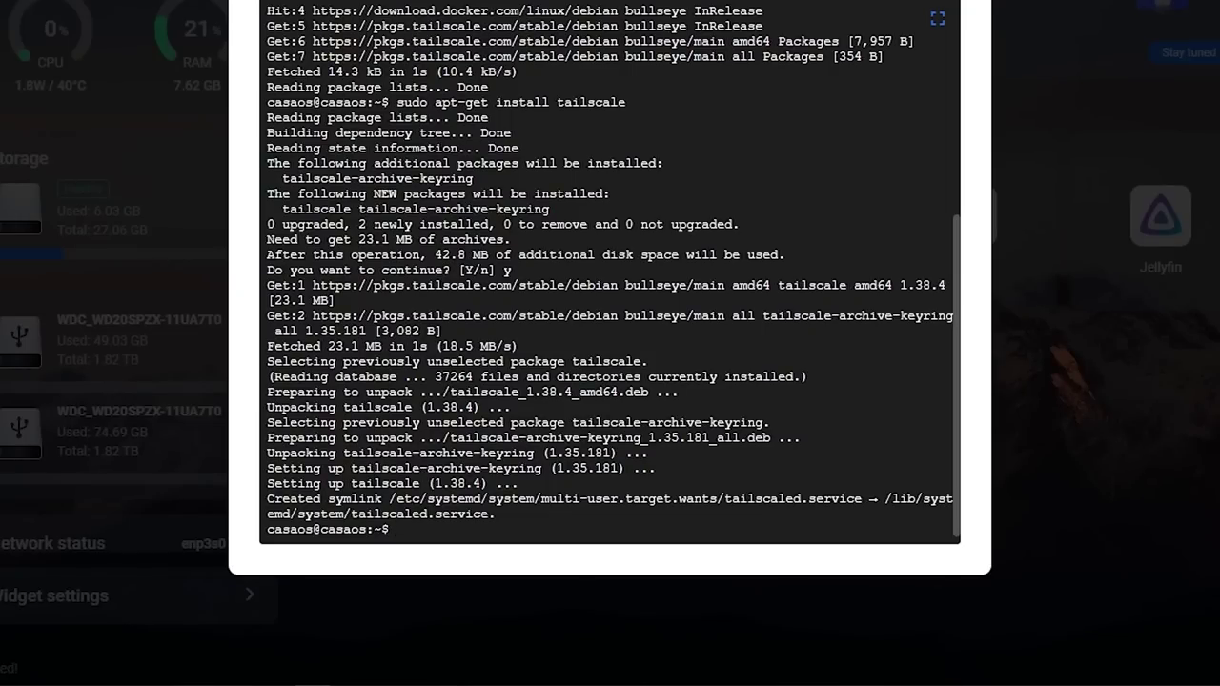
Write the IPv4 and IPv6 forwarding settings to 99-tailscale.conf with the echo | sudo tee commands
{"action": "right_click", "coordinate": [394, 531]}
{"action": "left_click", "coordinate": [440, 377]}
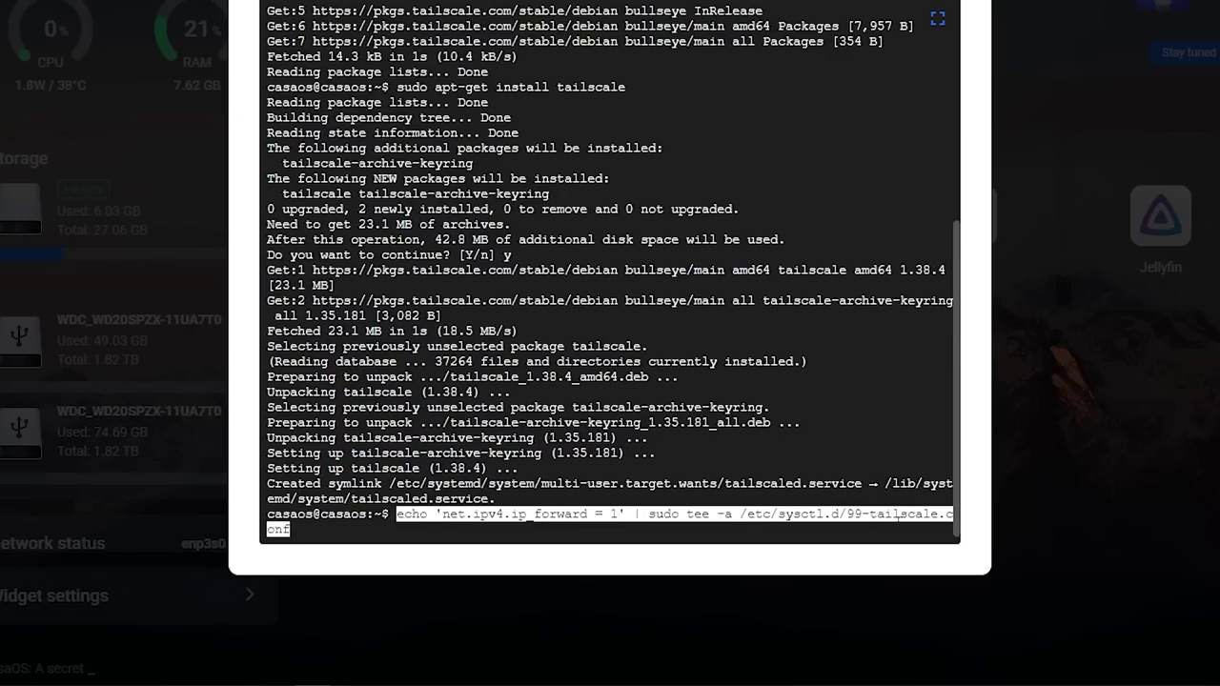
{"action": "key", "text": "Return"}
{"action": "key", "text": "alt+Tab"}
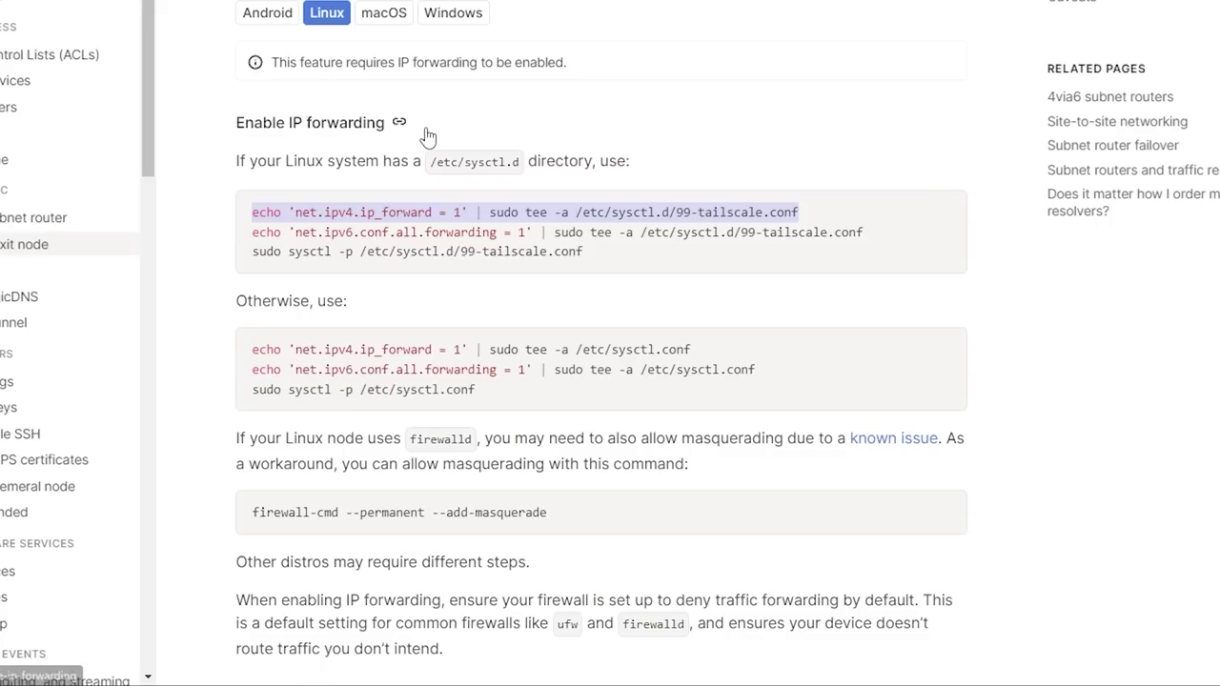
{"action": "left_click_drag", "start_coordinate": [253, 232], "coordinate": [881, 235]}
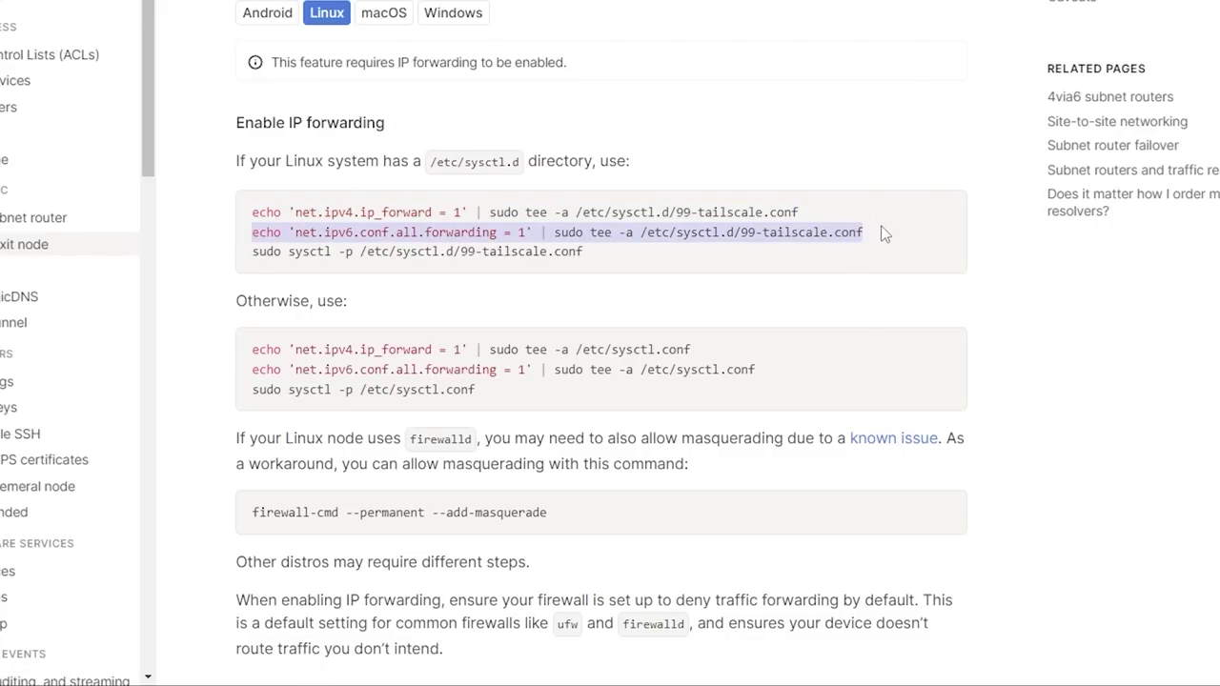
{"action": "key", "text": "alt+Tab"}
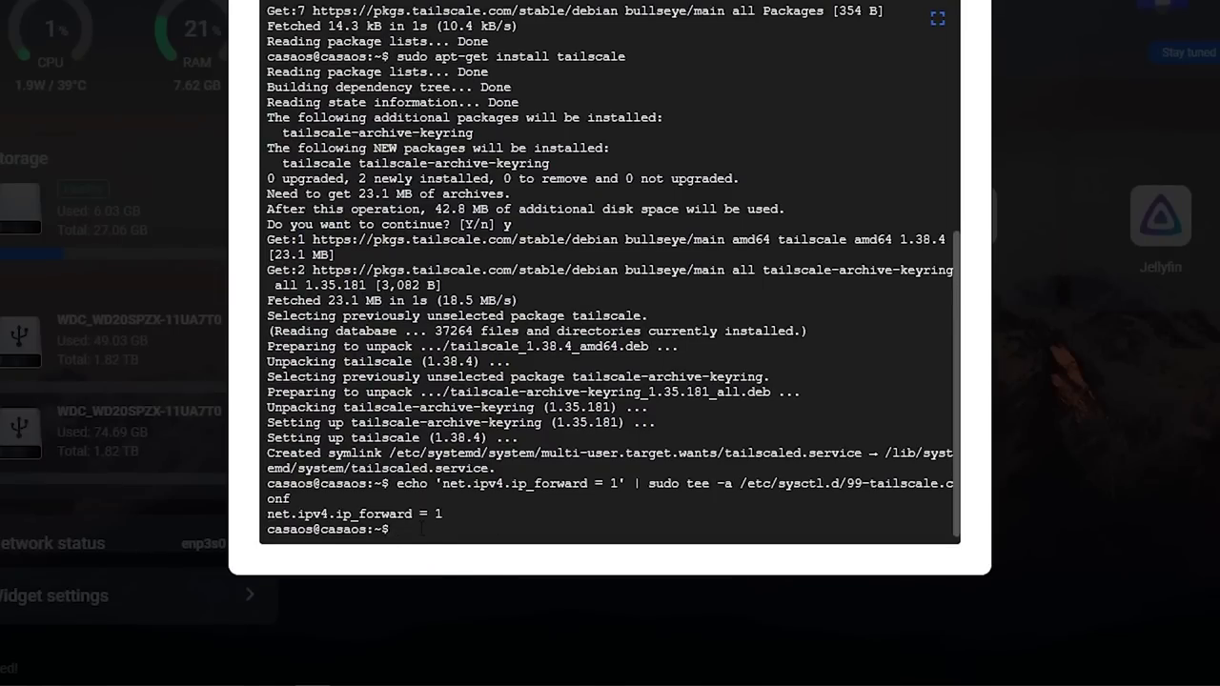
{"action": "right_click", "coordinate": [421, 550]}
{"action": "left_click", "coordinate": [468, 379]}
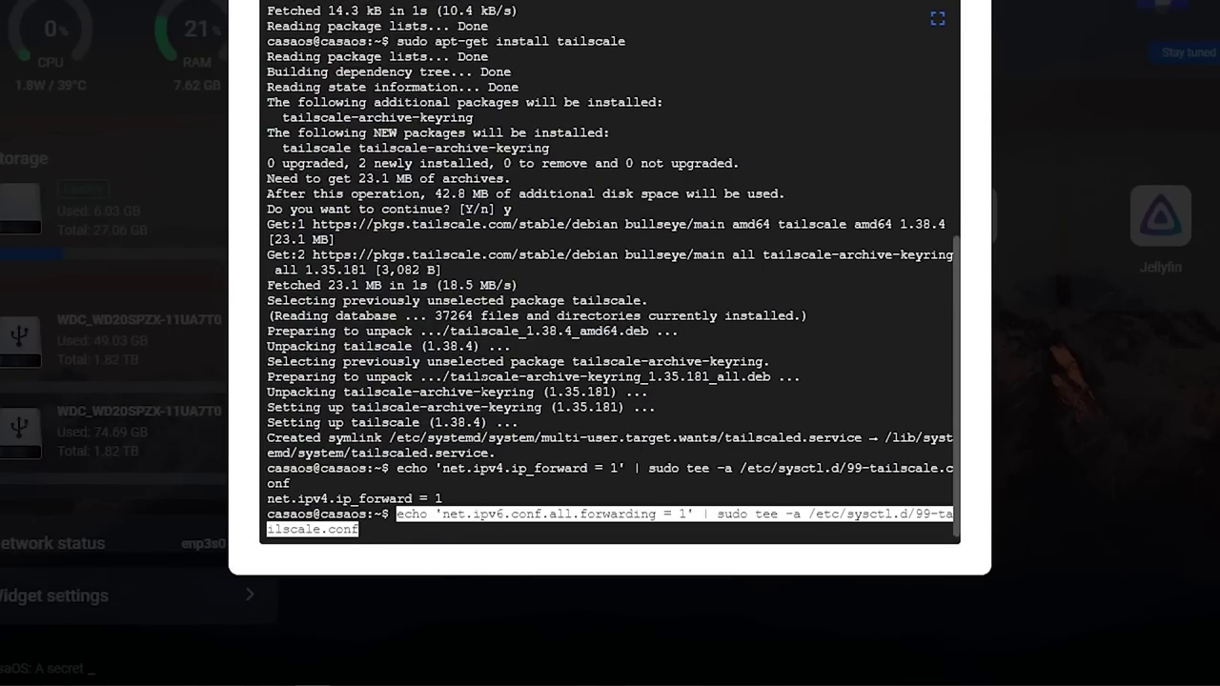
{"action": "key", "text": "Return"}
Apply the settings with 'sudo sysctl -p /etc/sysctl.d/99-tailscale.conf'
{"action": "key", "text": "alt+Tab"}
{"action": "left_click_drag", "start_coordinate": [254, 251], "coordinate": [623, 252]}
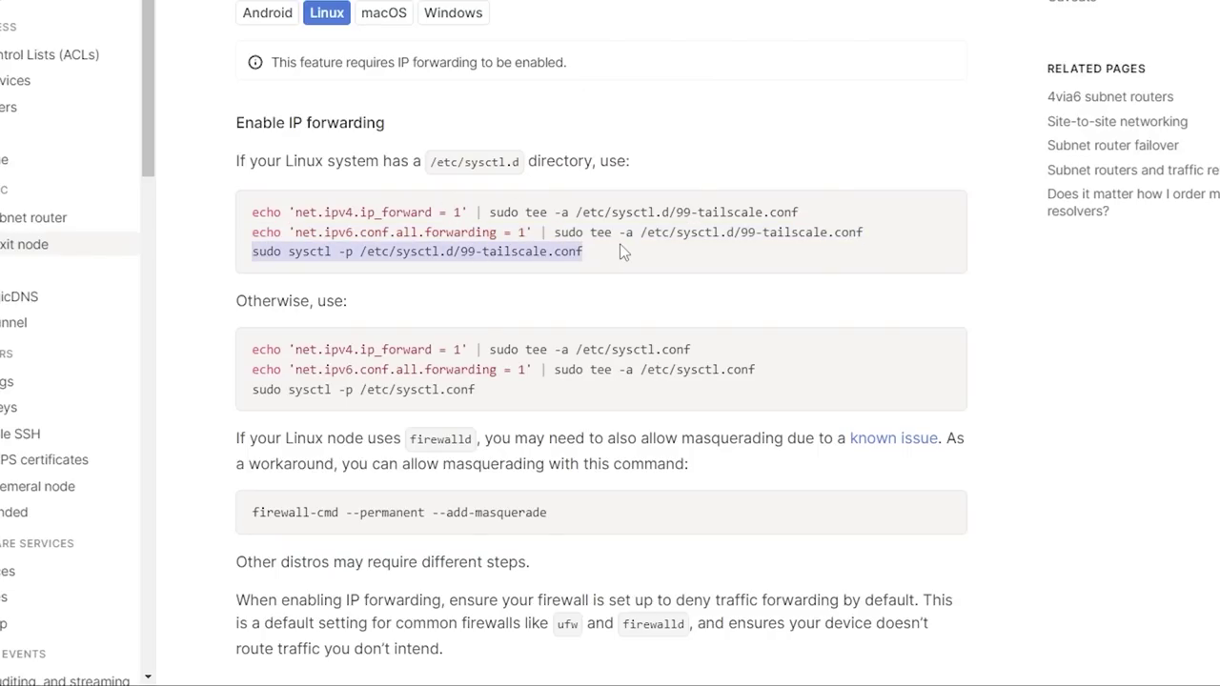
{"action": "key", "text": "alt+Tab"}
{"action": "right_click", "coordinate": [408, 535]}
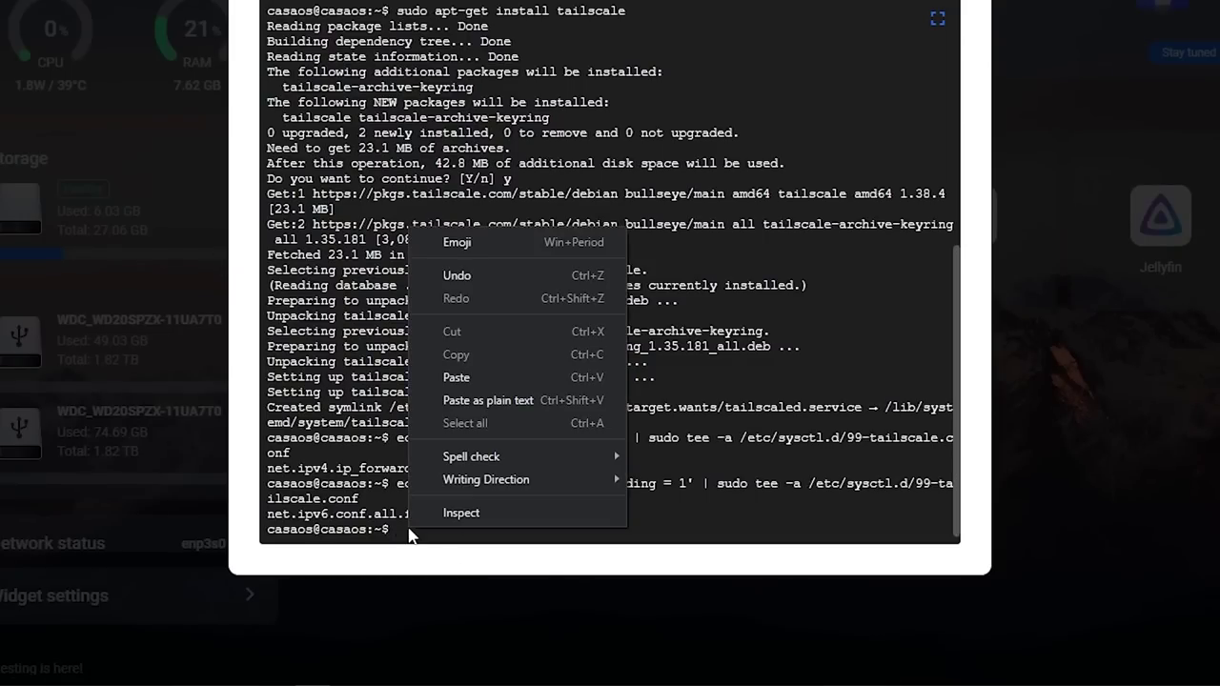
{"action": "left_click", "coordinate": [483, 375]}
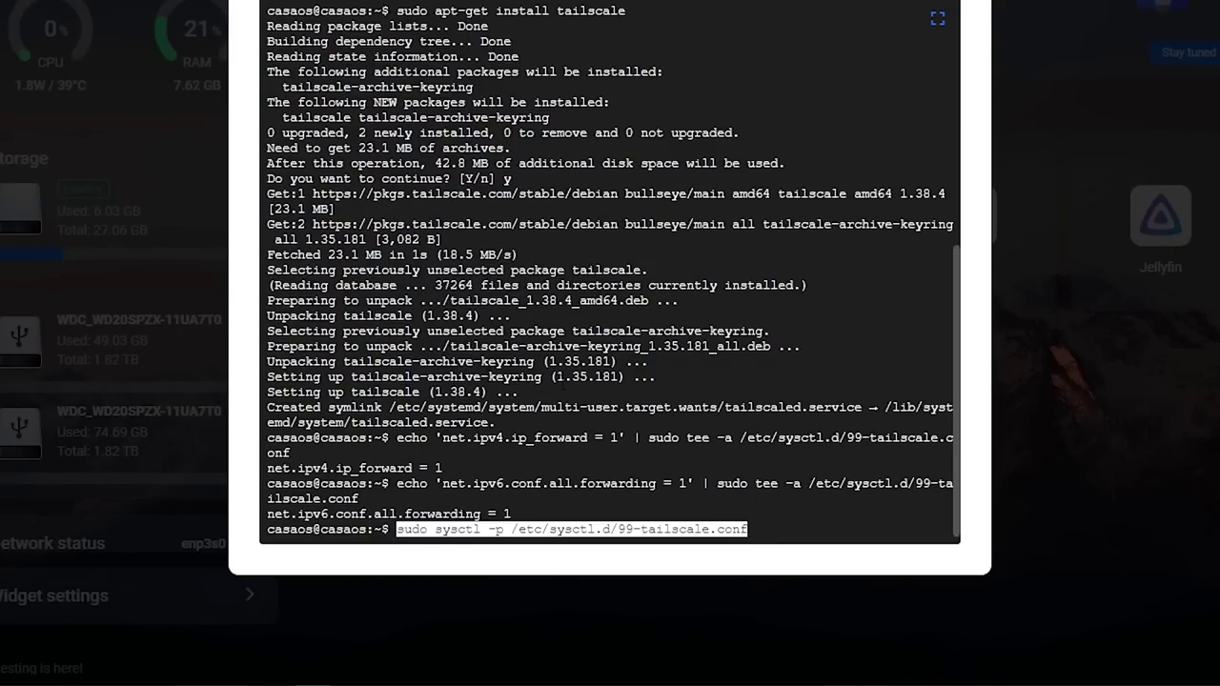
{"action": "key", "text": "Return"}
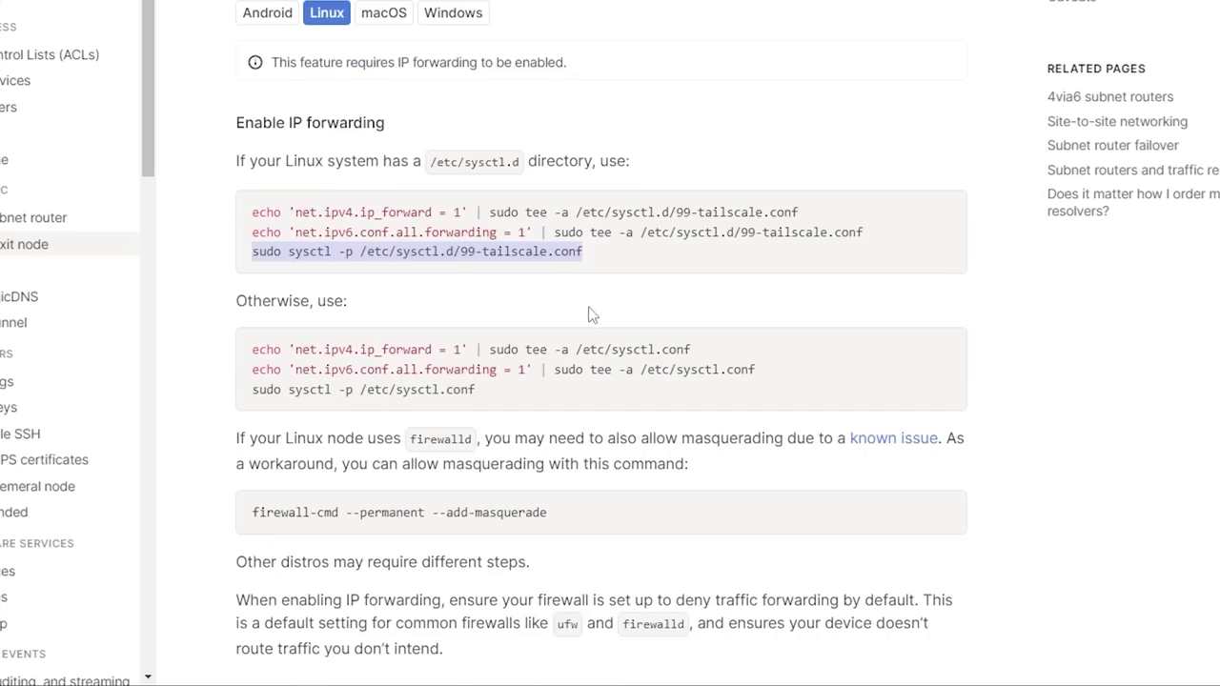
Locate the 'sudo tailscale up --advertise-exit-node' command, briefly rechecking the Debian Bullseye guide
{"action": "scroll", "coordinate": [588, 314], "scroll_direction": "down", "scroll_amount": 2}
{"action": "scroll", "coordinate": [320, 131], "scroll_direction": "down", "scroll_amount": 2}
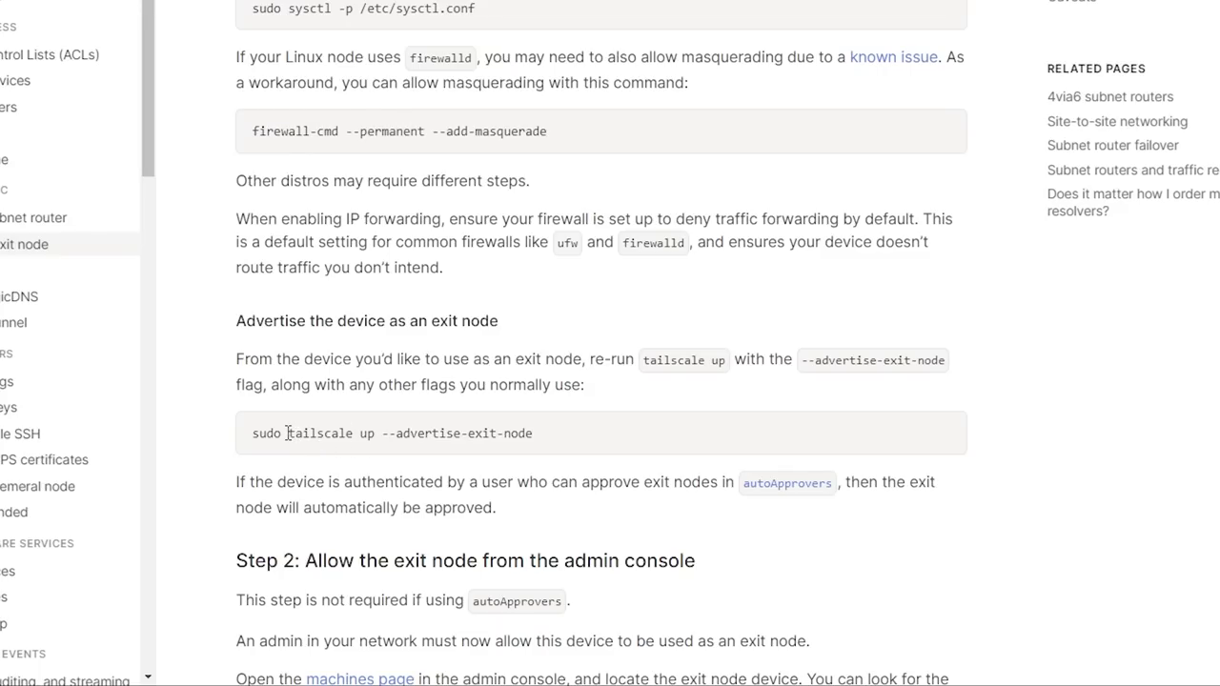
{"action": "left_click_drag", "start_coordinate": [382, 435], "coordinate": [536, 435]}
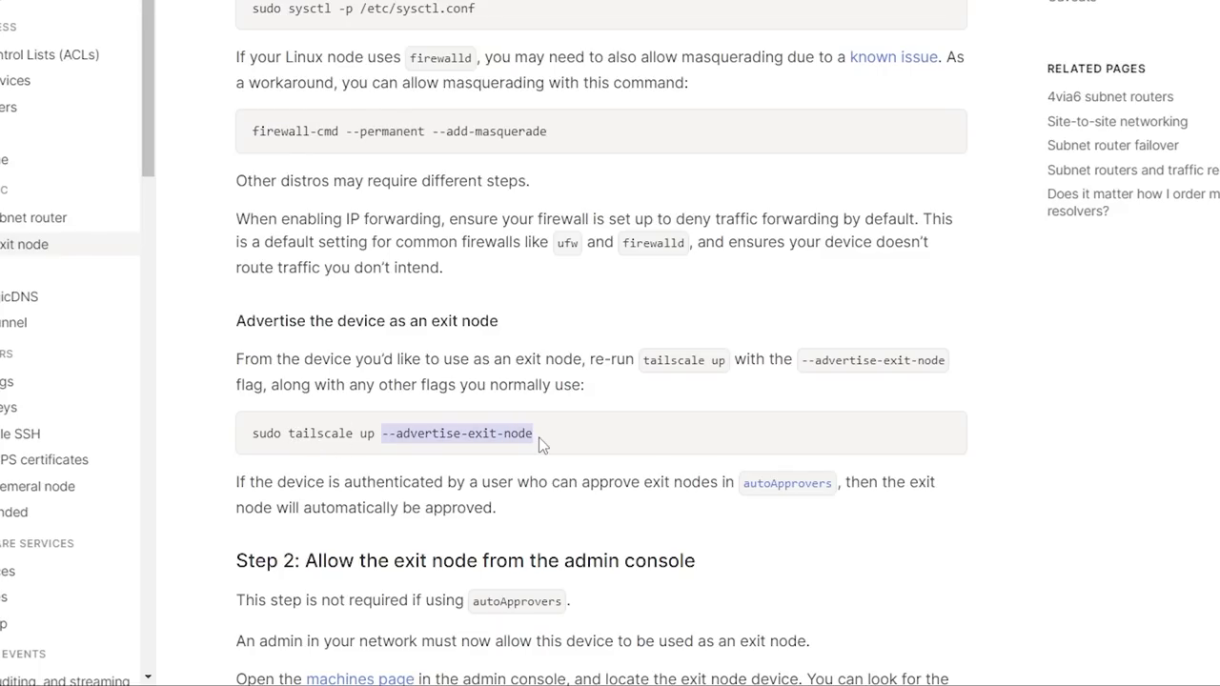
{"action": "left_click", "coordinate": [536, 435]}
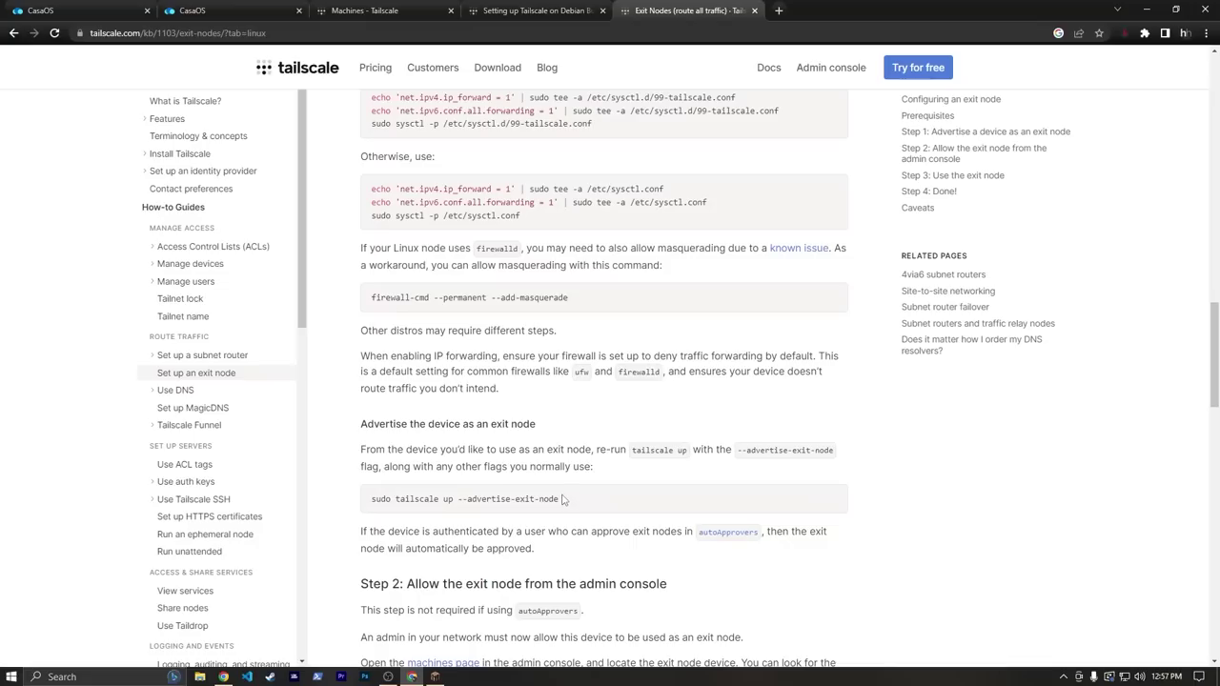
{"action": "left_click", "coordinate": [527, 12]}
{"action": "scroll", "coordinate": [403, 437], "scroll_direction": "down", "scroll_amount": 1}
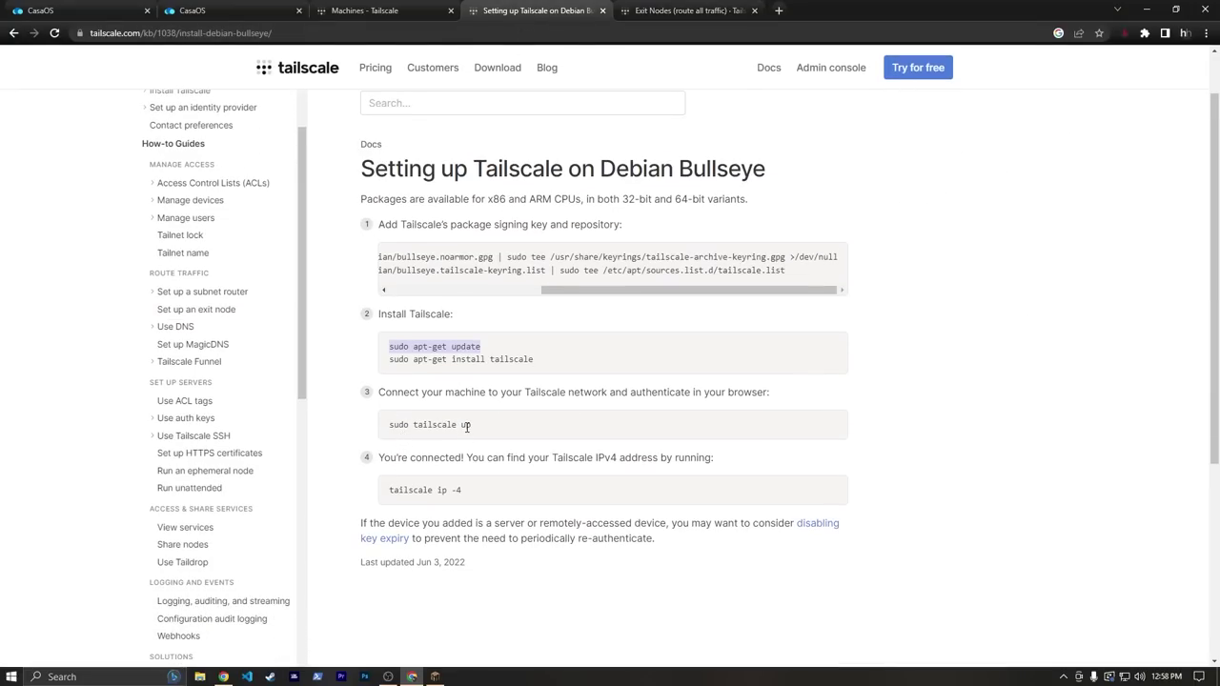
{"action": "left_click", "coordinate": [690, 14]}
{"action": "left_click_drag", "start_coordinate": [458, 498], "coordinate": [568, 499]}
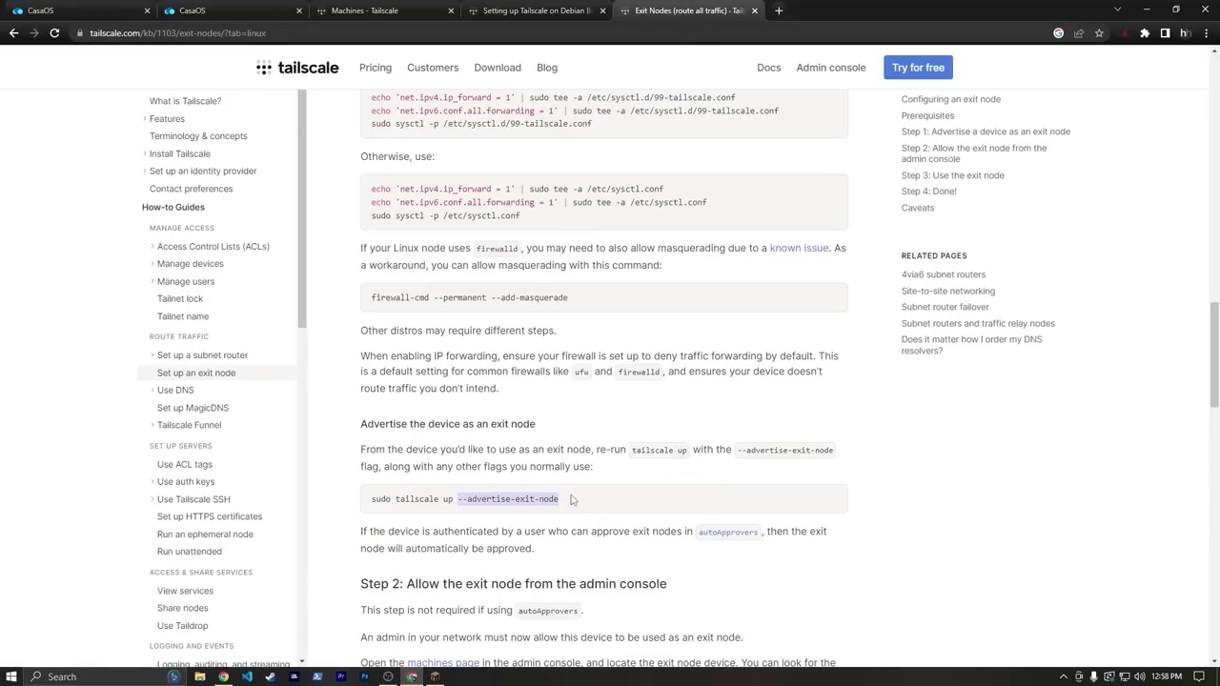
{"action": "left_click", "coordinate": [577, 502]}
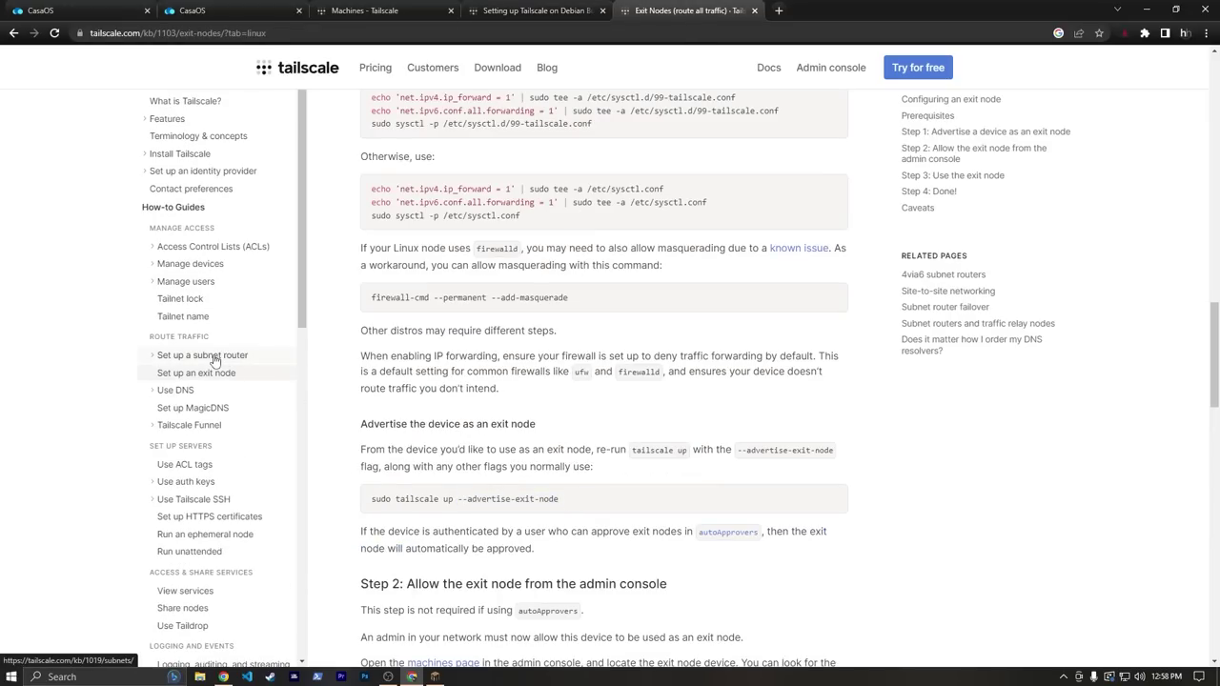
{"action": "right_click", "coordinate": [211, 355]}
Open the subnet router guide and select --advertise-routes=10.0.0.0/24 in its Step 2 command
{"action": "left_click", "coordinate": [271, 365]}
{"action": "left_click", "coordinate": [830, 8]}
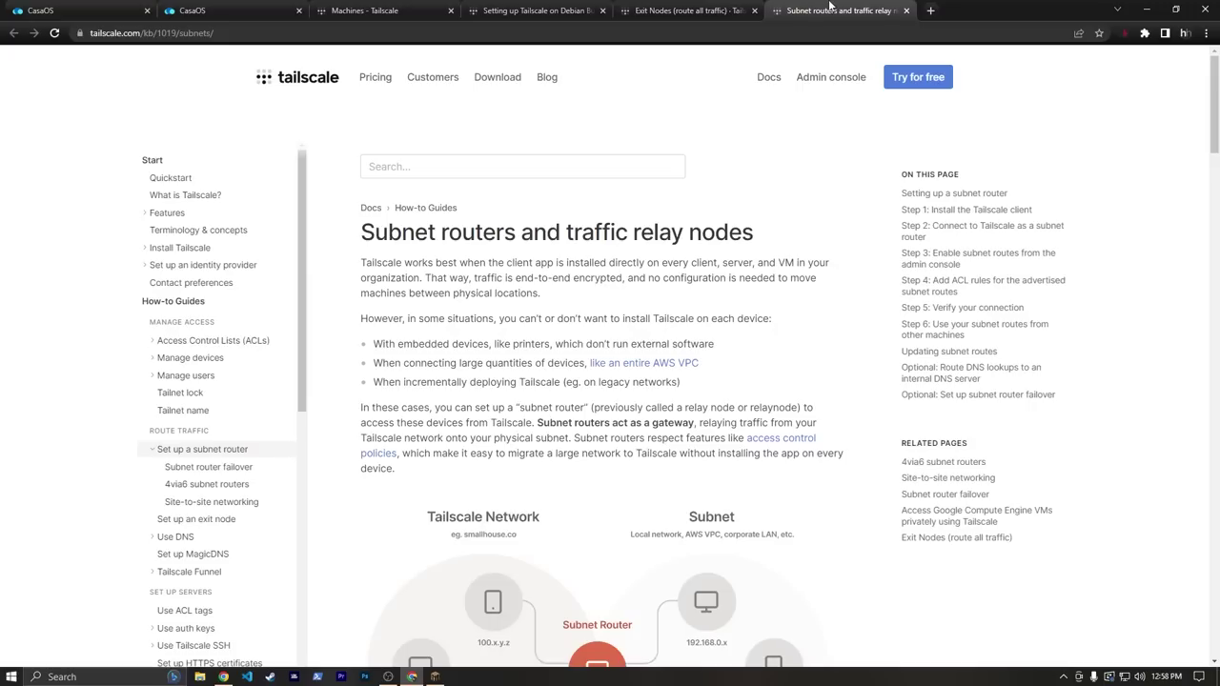
{"action": "scroll", "coordinate": [603, 379], "scroll_direction": "down", "scroll_amount": 9}
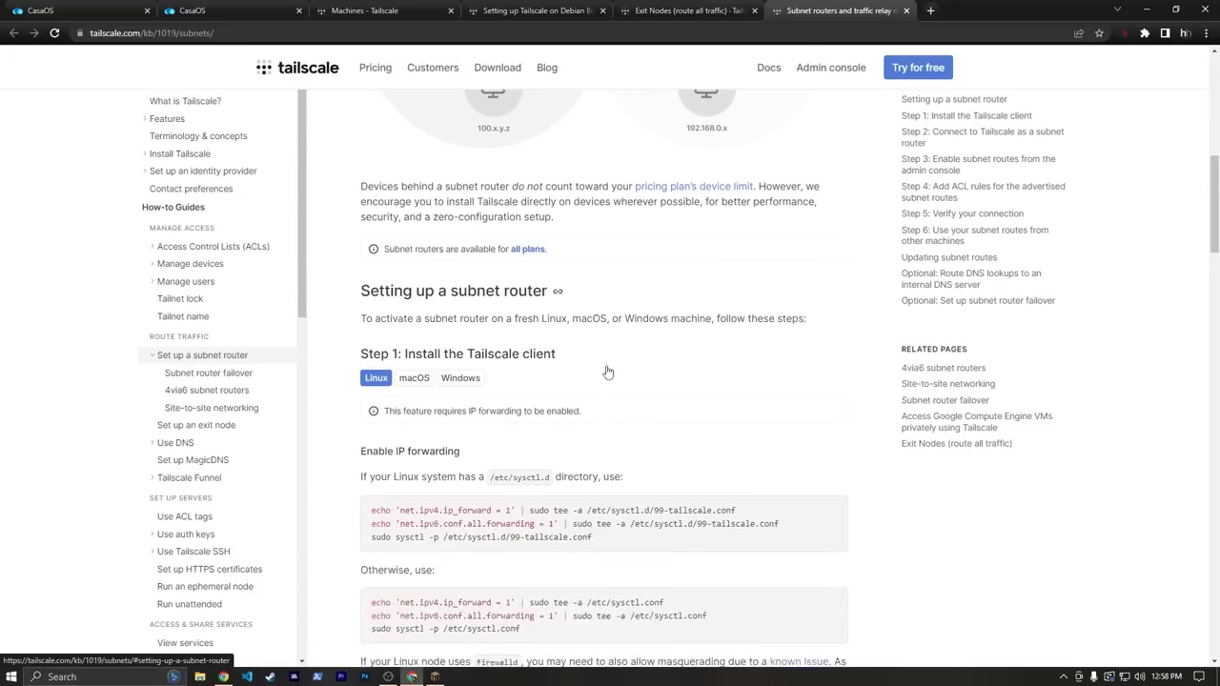
{"action": "scroll", "coordinate": [607, 370], "scroll_direction": "down", "scroll_amount": 1}
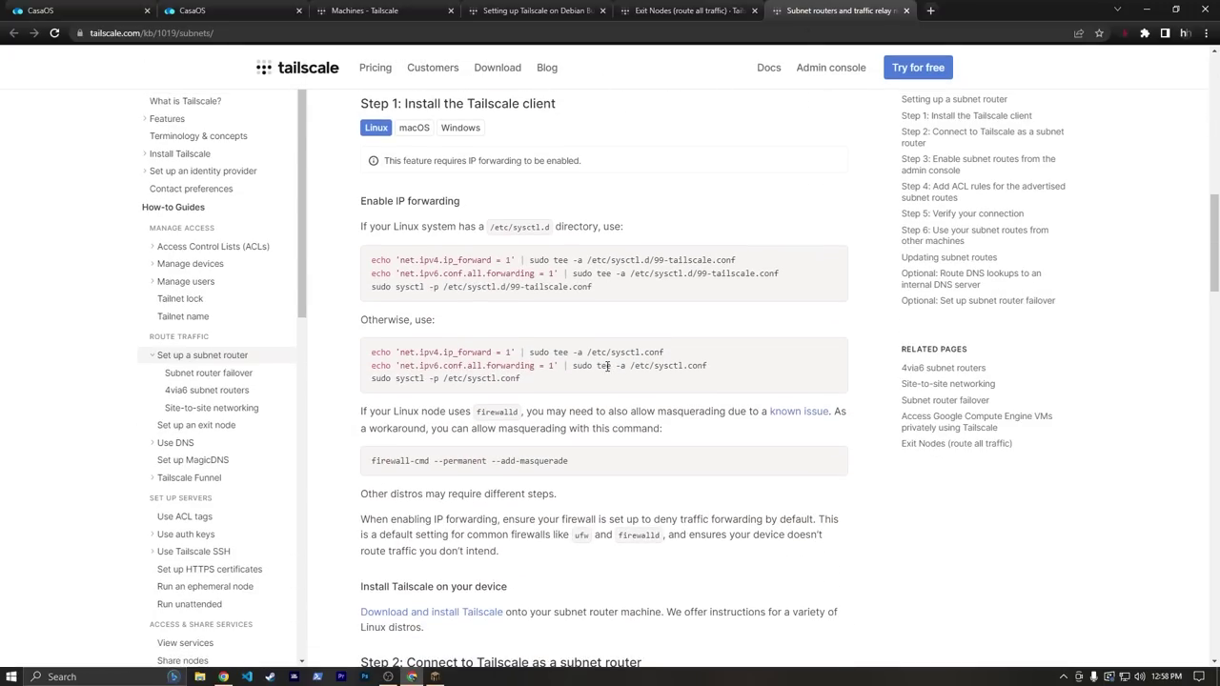
{"action": "left_click_drag", "start_coordinate": [372, 260], "coordinate": [654, 263]}
{"action": "left_click", "coordinate": [657, 291]}
{"action": "scroll", "coordinate": [606, 393], "scroll_direction": "down", "scroll_amount": 1}
{"action": "scroll", "coordinate": [595, 392], "scroll_direction": "down", "scroll_amount": 1}
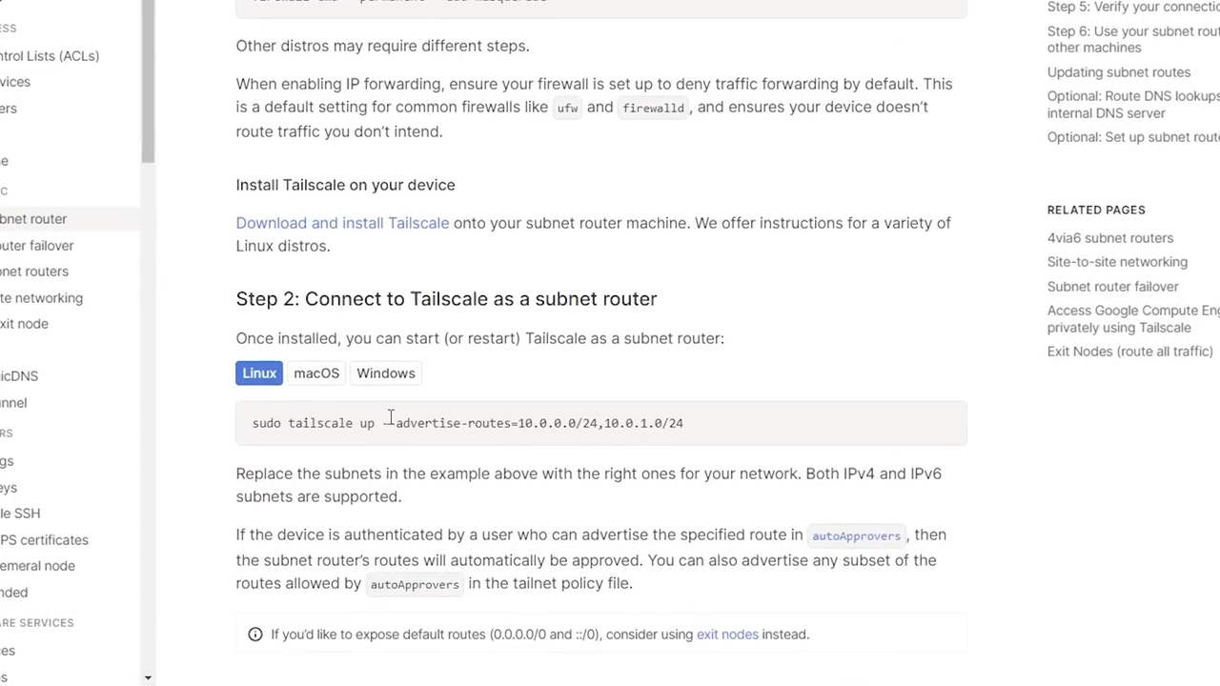
{"action": "left_click_drag", "start_coordinate": [456, 488], "coordinate": [539, 492]}
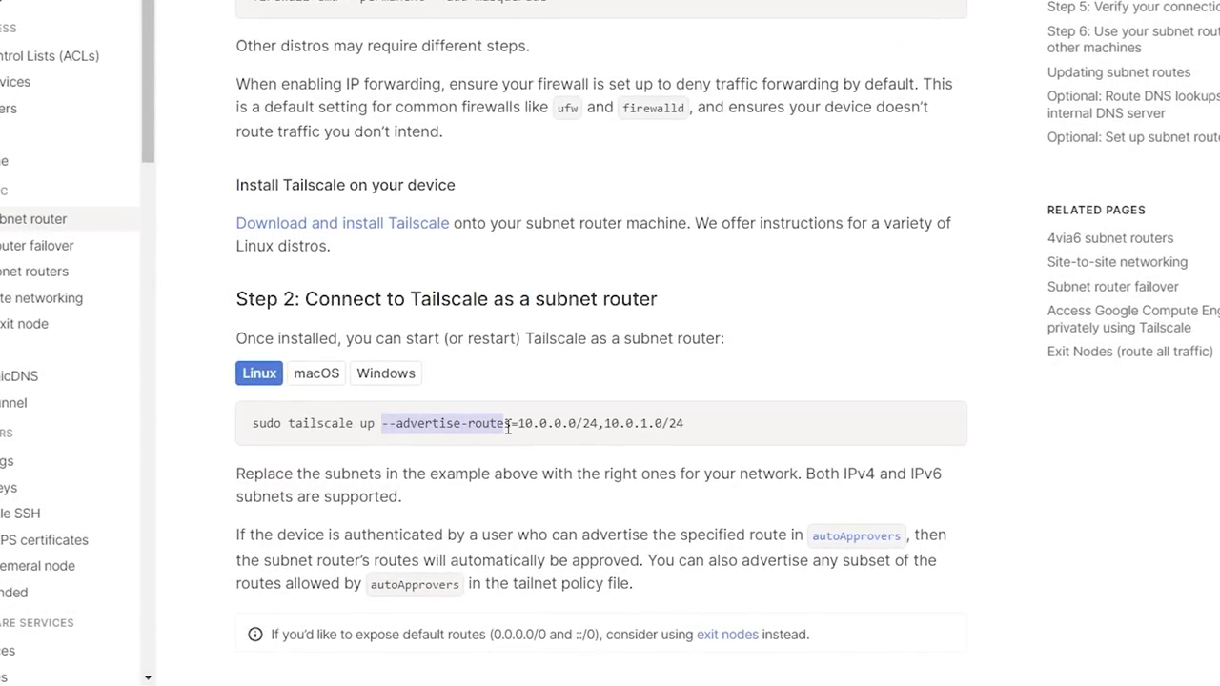
{"action": "left_click_drag", "start_coordinate": [508, 428], "coordinate": [600, 432]}
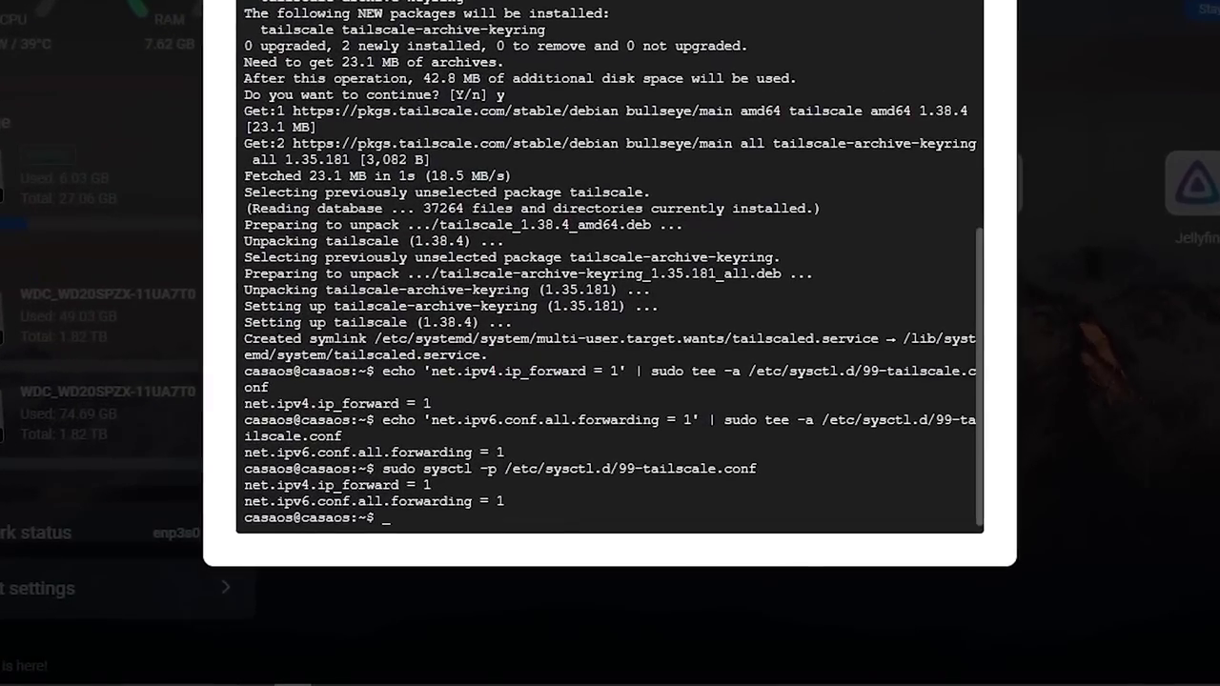
Run 'sudo tailscale up --reset' advertising route 192.168.10.0/24 and an exit node
{"action": "right_click", "coordinate": [388, 523]}
{"action": "left_click", "coordinate": [447, 357]}
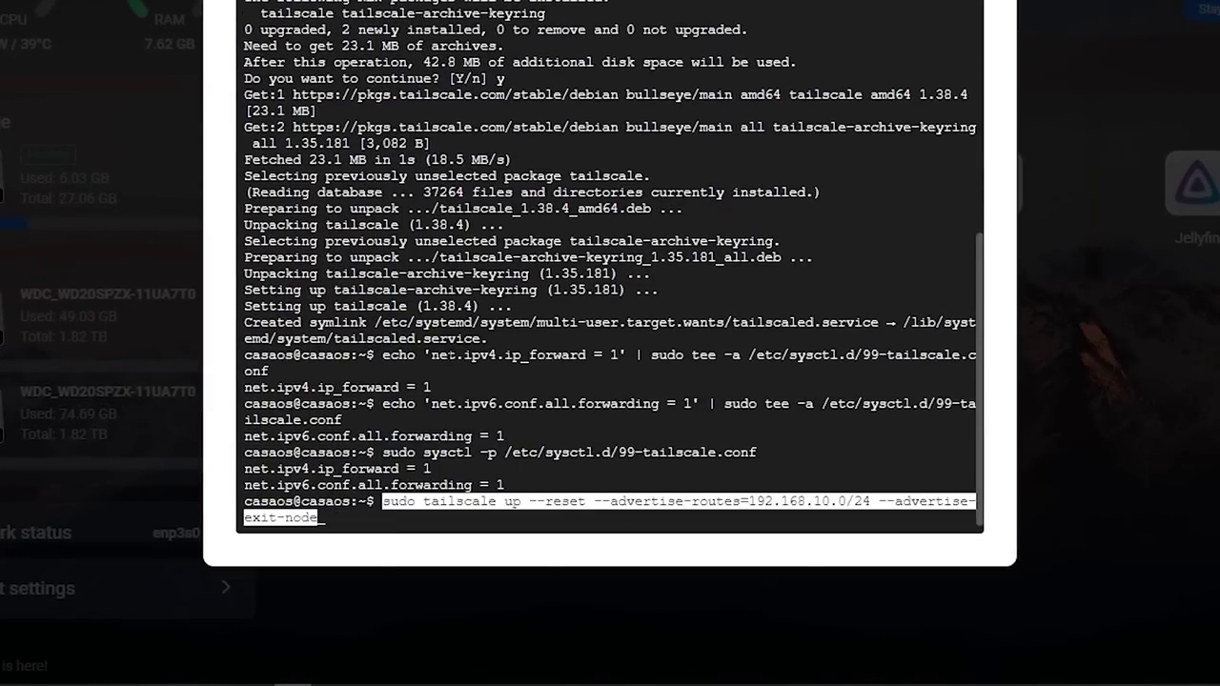
{"action": "left_click", "coordinate": [456, 541]}
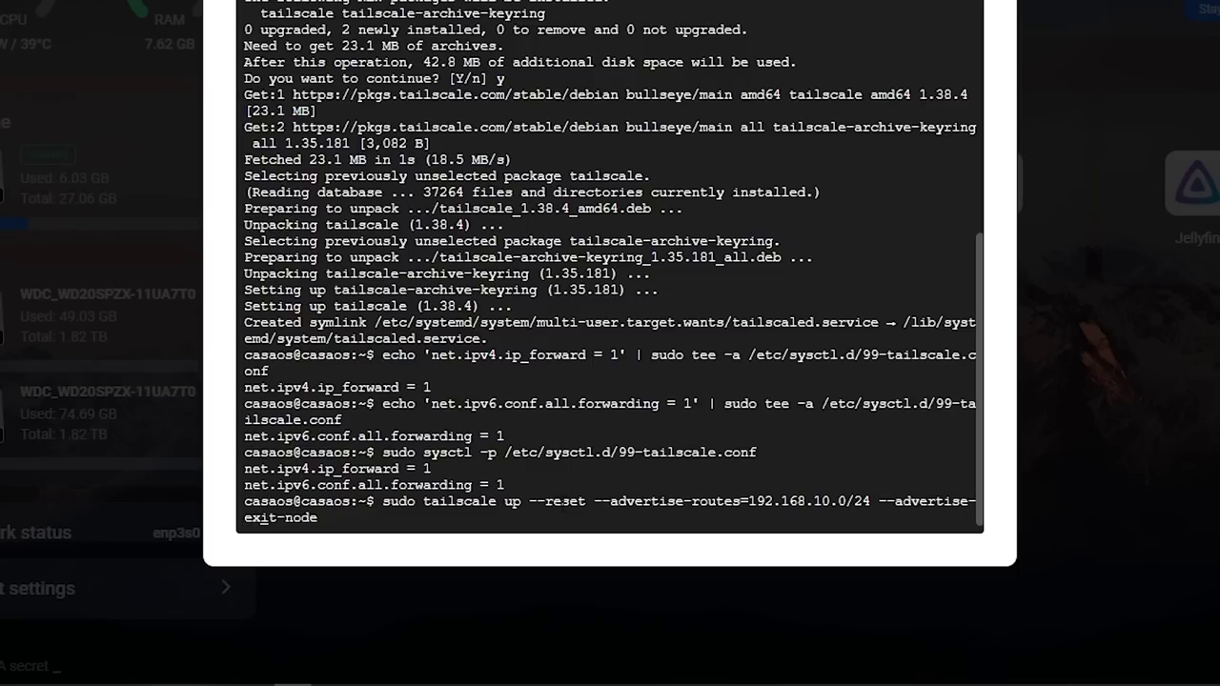
{"action": "key", "text": "Return"}
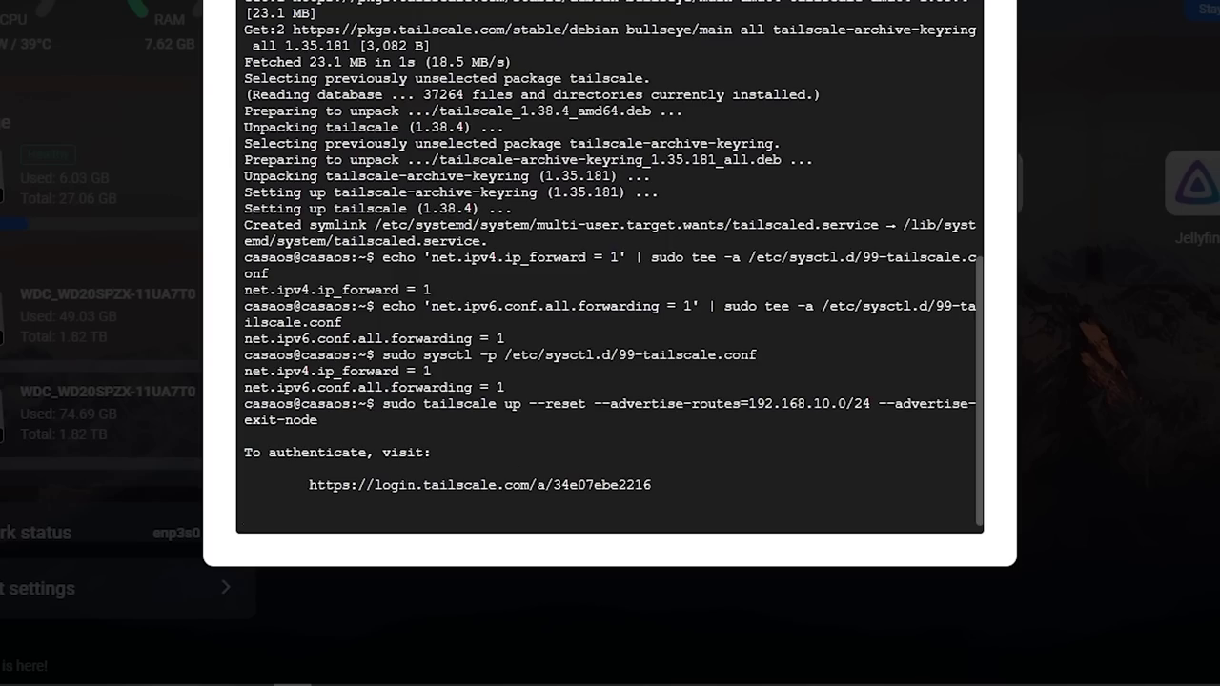
Copy the authentication URL from the output and load it in a new browser tab
{"action": "left_click_drag", "start_coordinate": [308, 485], "coordinate": [657, 486]}
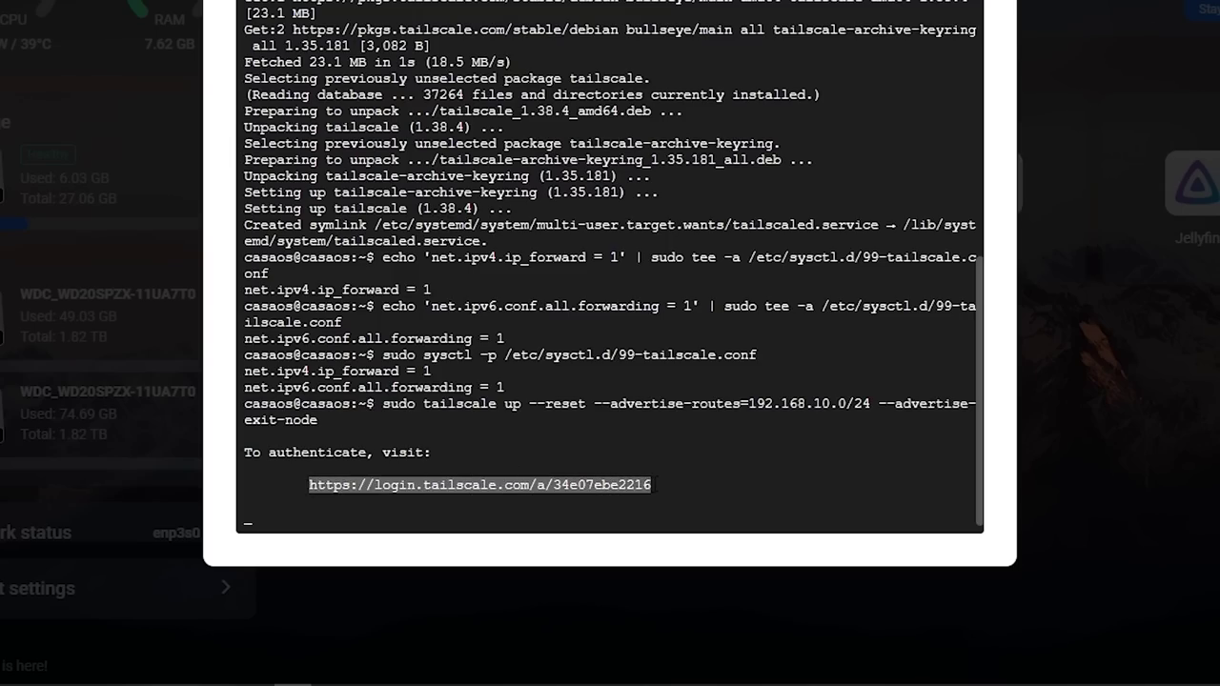
{"action": "key", "text": "ctrl+c"}
{"action": "left_click_drag", "start_coordinate": [308, 468], "coordinate": [657, 470]}
{"action": "right_click", "coordinate": [629, 476]}
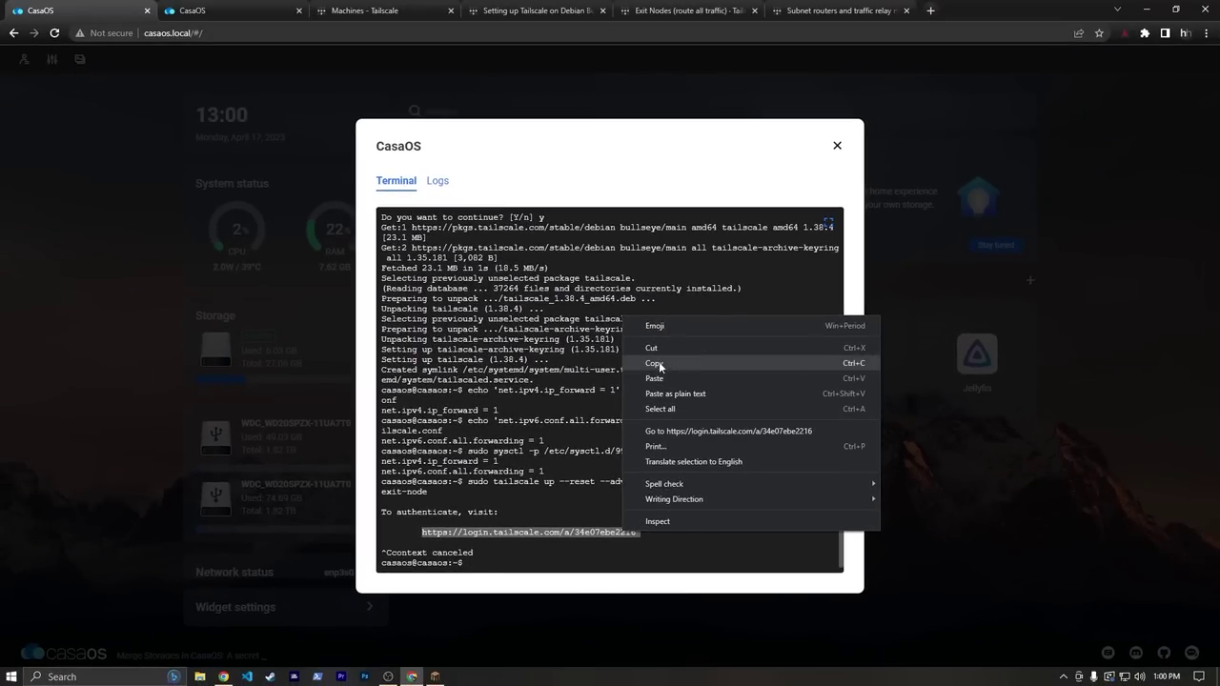
{"action": "left_click", "coordinate": [659, 368]}
{"action": "left_click", "coordinate": [930, 10]}
{"action": "key", "text": "ctrl+v"}
{"action": "key", "text": "Return"}
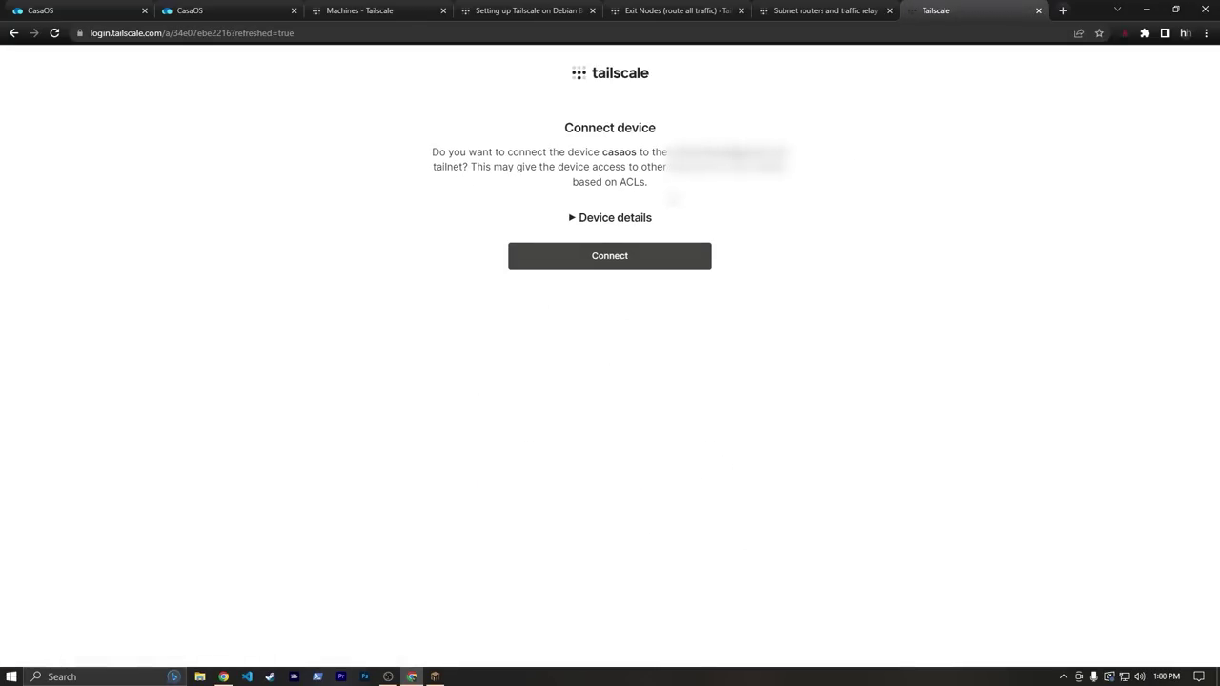
Connect casaos on the Connect device page and reload Machines to see it listed
{"action": "left_click", "coordinate": [607, 257]}
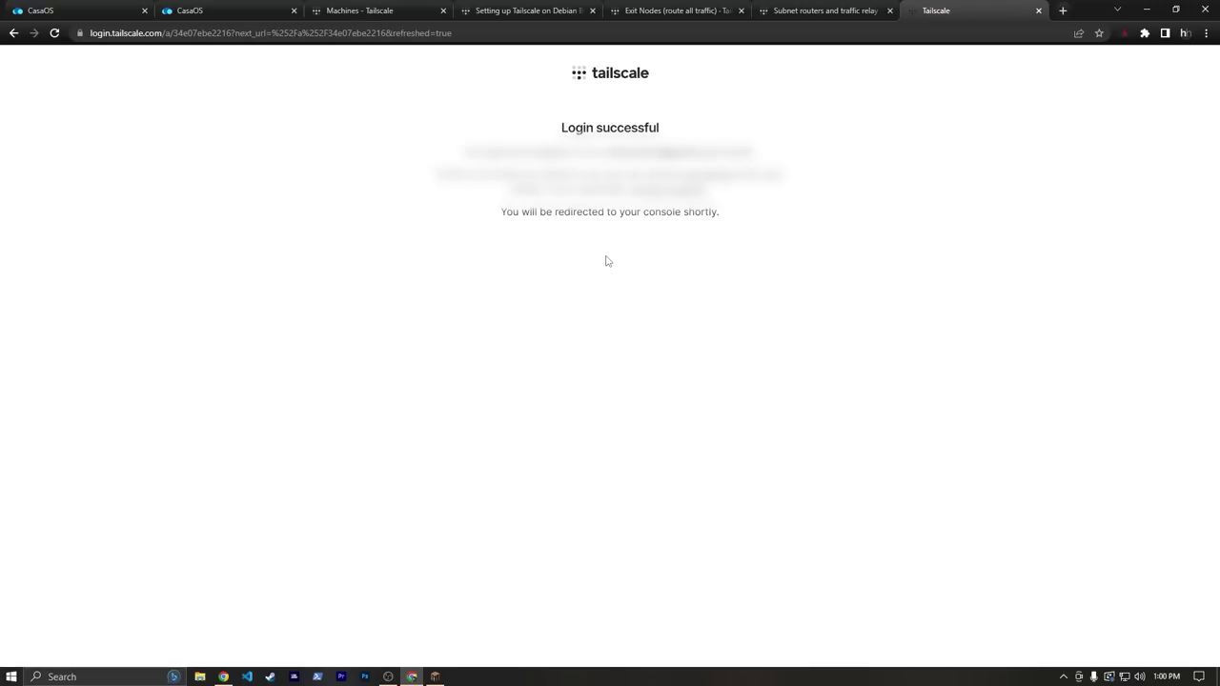
{"action": "left_click", "coordinate": [391, 11]}
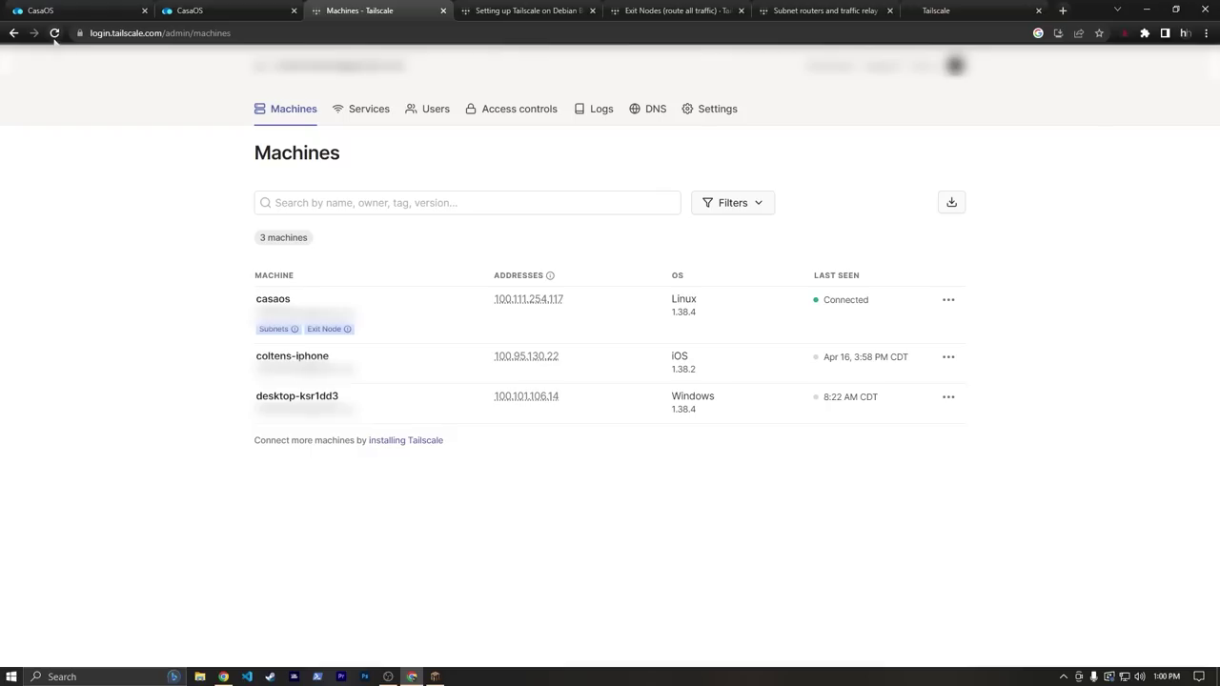
{"action": "left_click", "coordinate": [54, 33]}
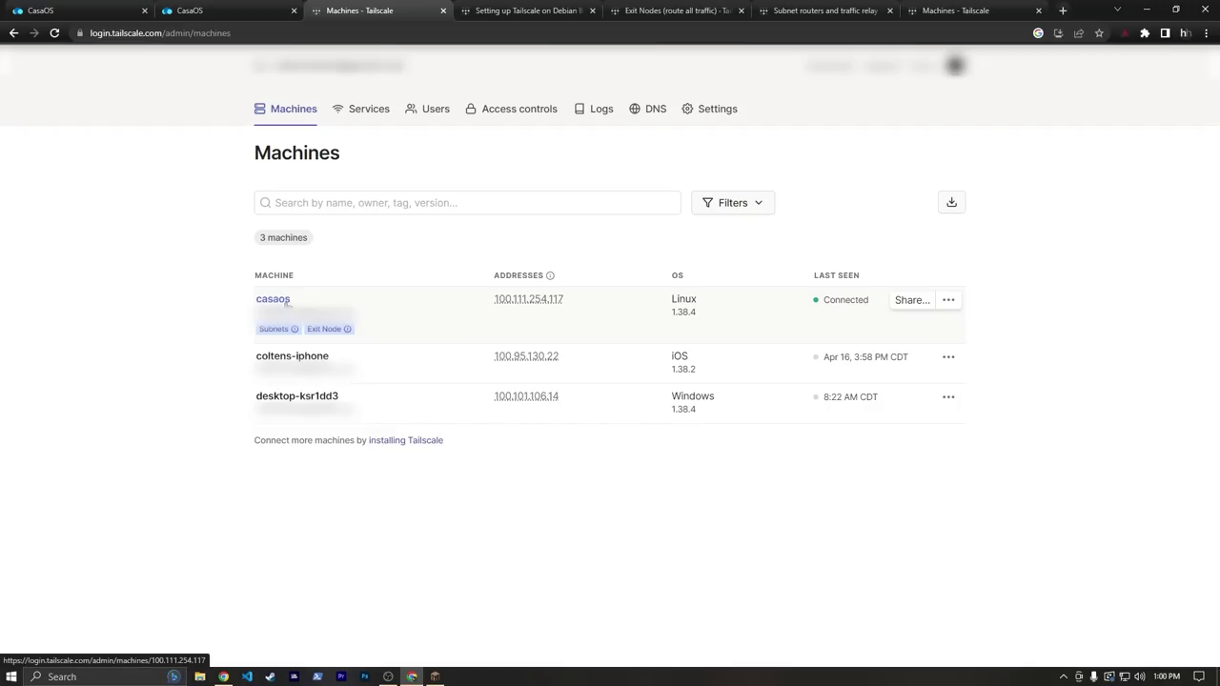
In casaos's route settings, enable Use as exit node and the 192.168.10.0/24 subnet route
{"action": "left_click", "coordinate": [948, 300]}
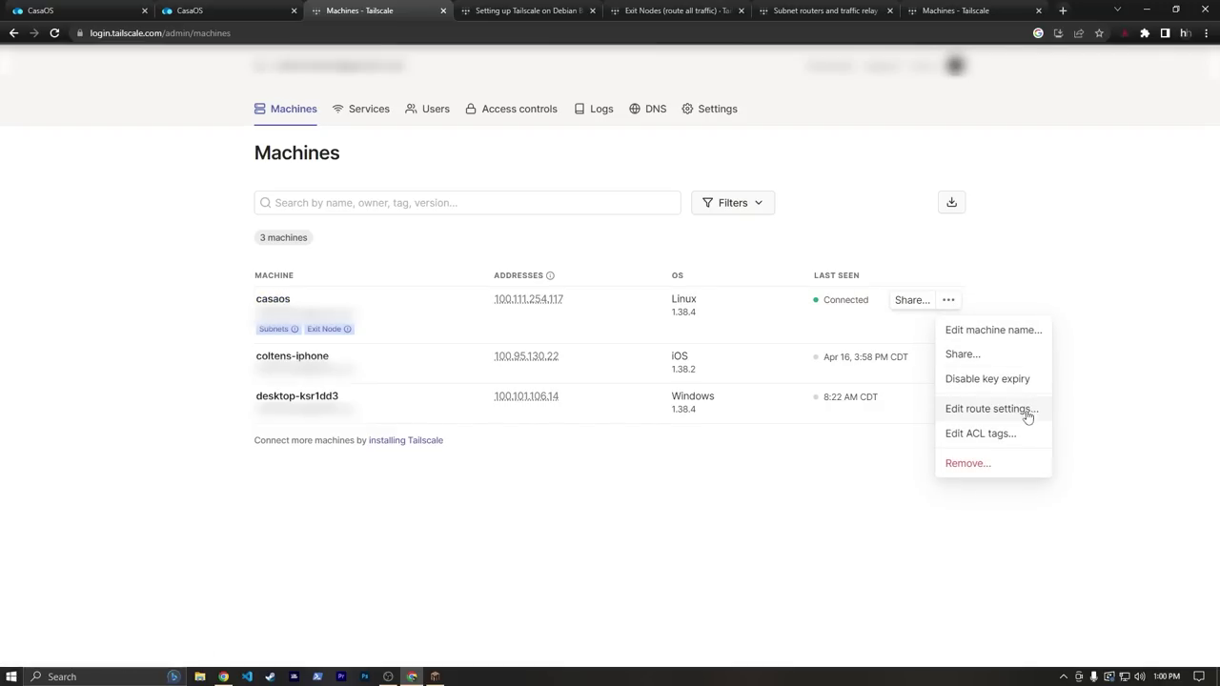
{"action": "left_click", "coordinate": [991, 409]}
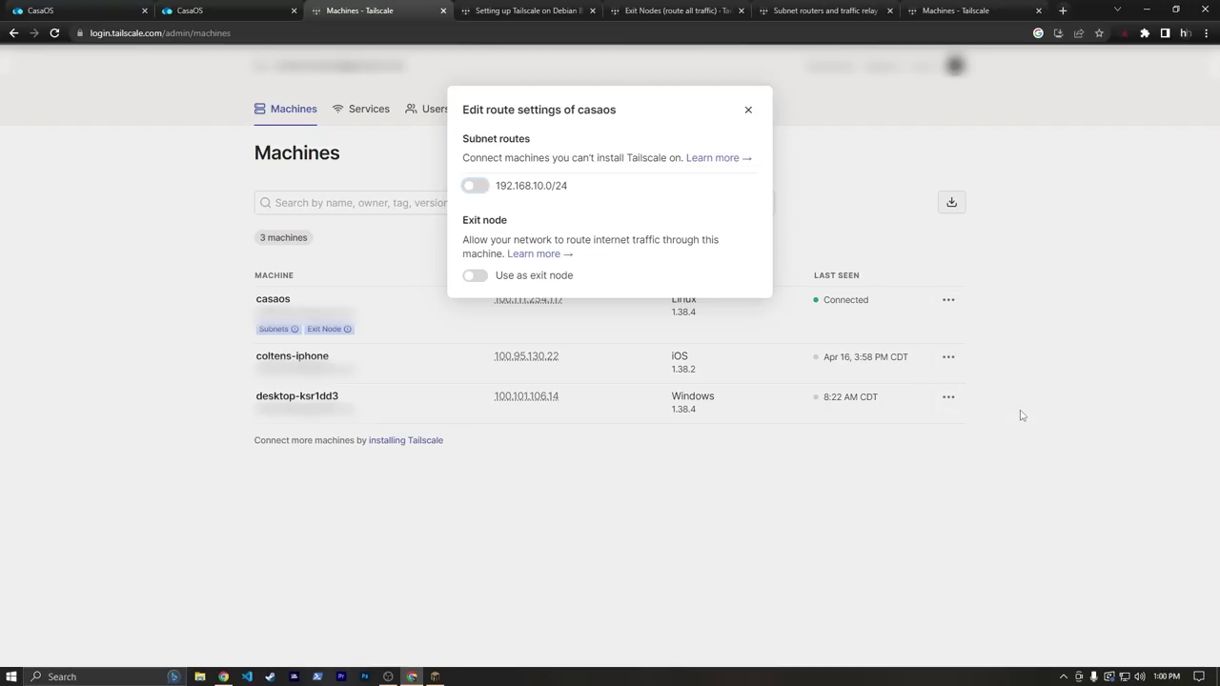
{"action": "left_click", "coordinate": [473, 276]}
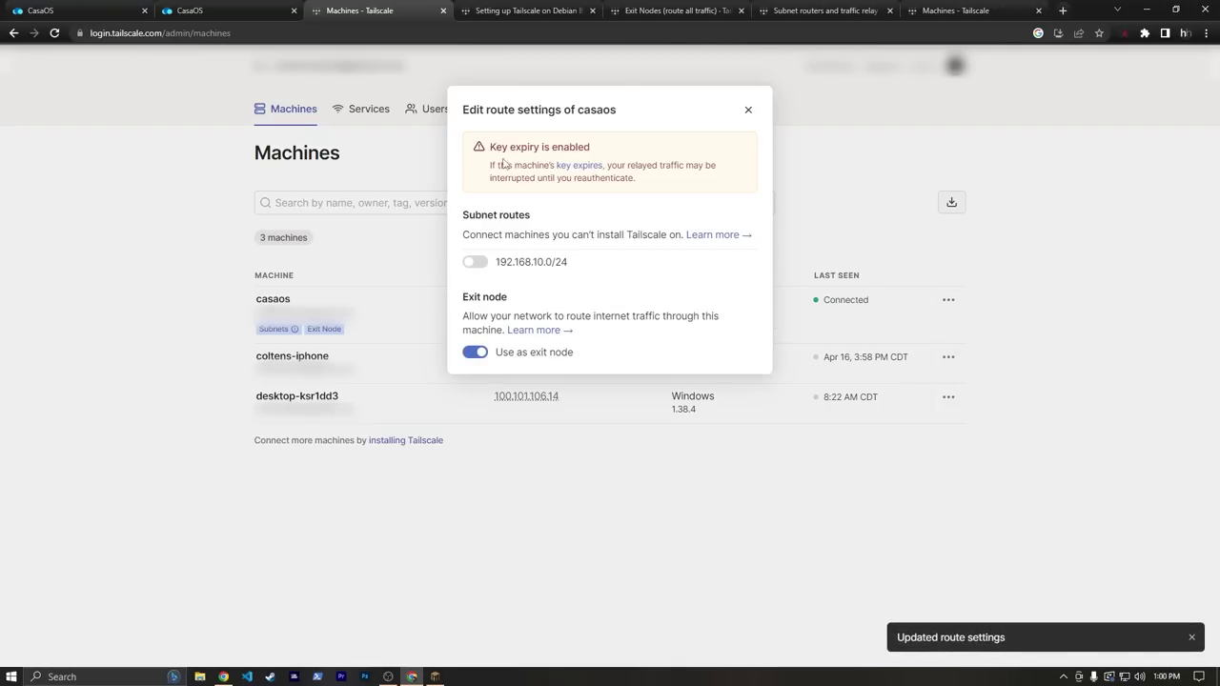
{"action": "left_click_drag", "start_coordinate": [492, 147], "coordinate": [589, 148]}
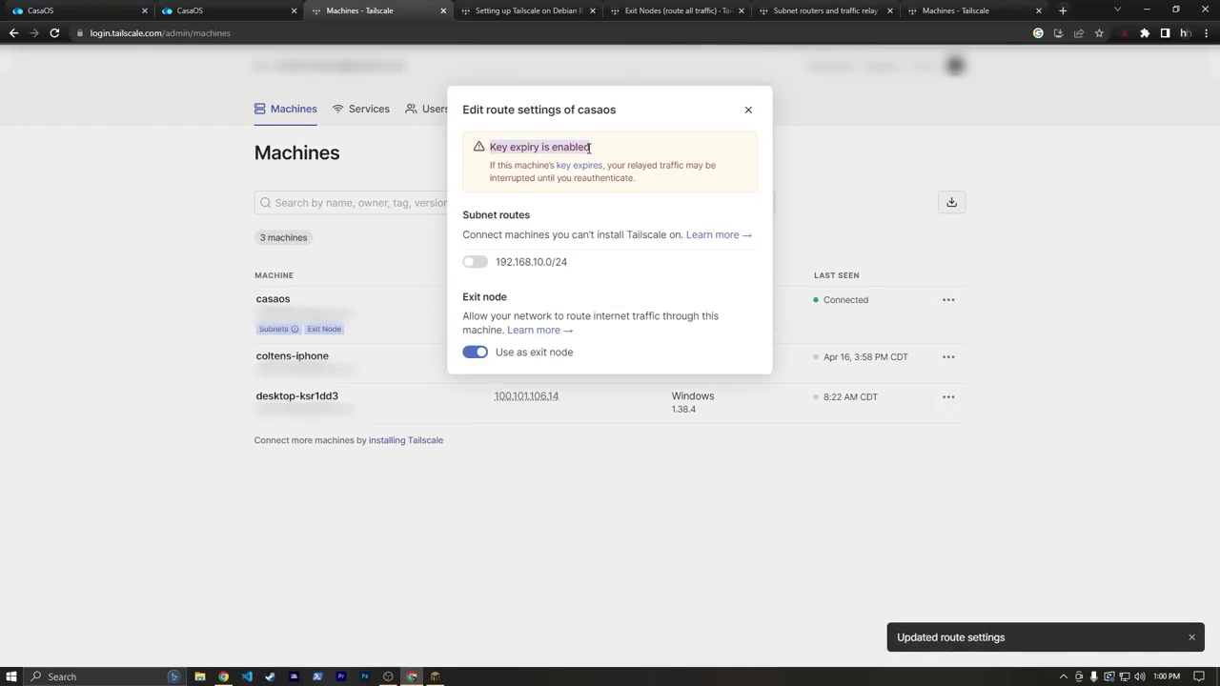
{"action": "left_click", "coordinate": [594, 149]}
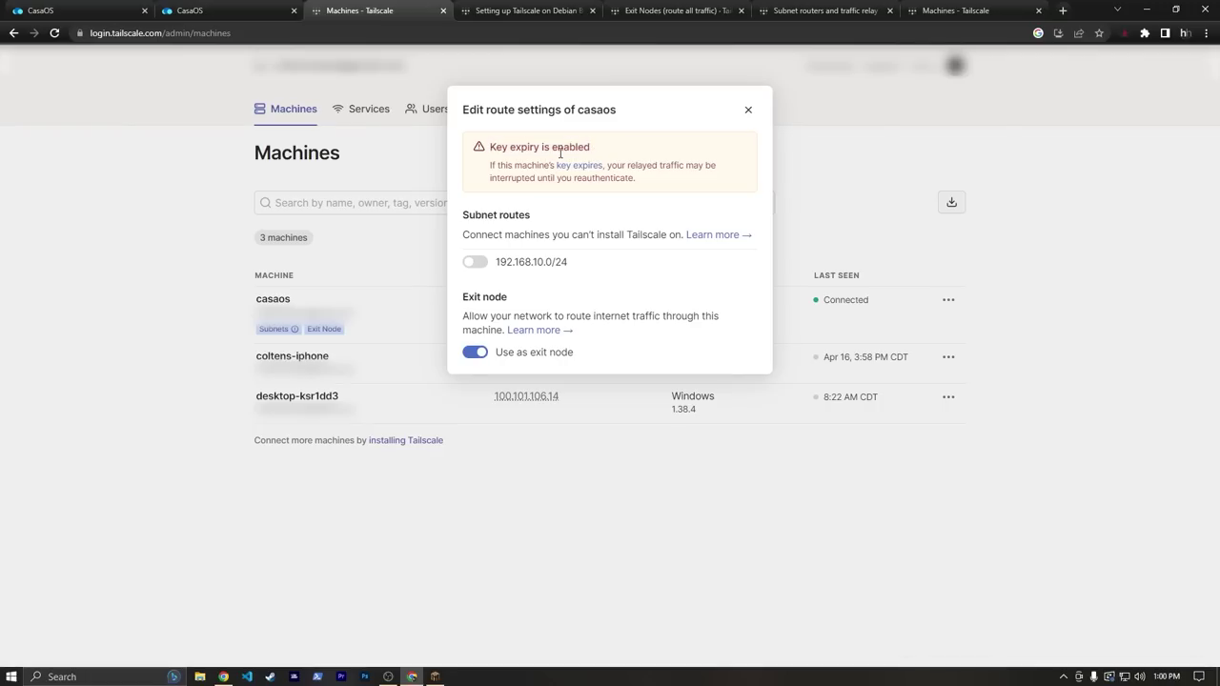
{"action": "left_click", "coordinate": [473, 262]}
{"action": "left_click_drag", "start_coordinate": [494, 262], "coordinate": [581, 265]}
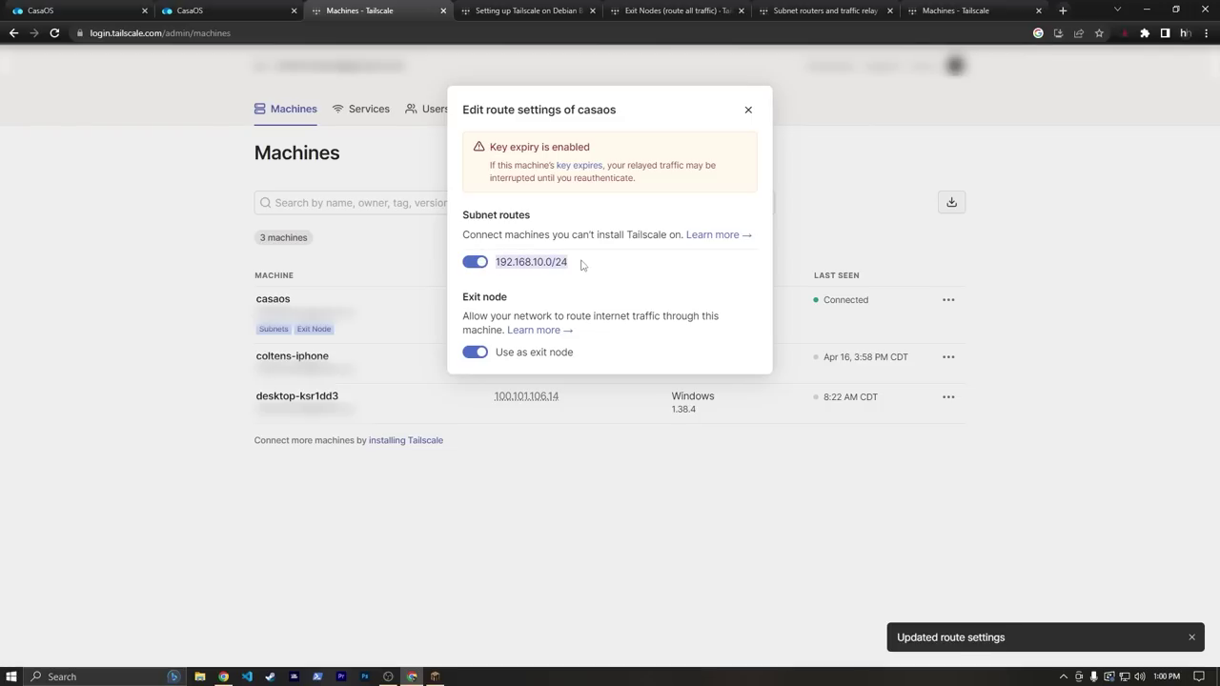
{"action": "left_click", "coordinate": [578, 267]}
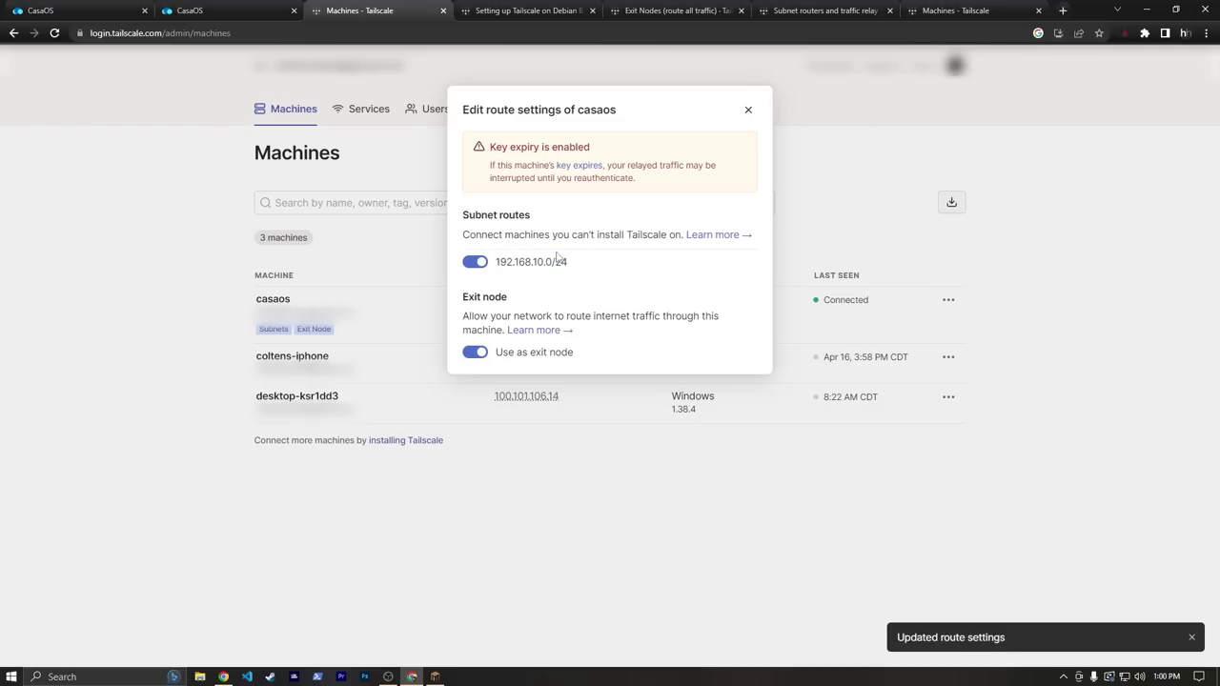
{"action": "left_click_drag", "start_coordinate": [497, 267], "coordinate": [585, 266]}
{"action": "left_click", "coordinate": [584, 267]}
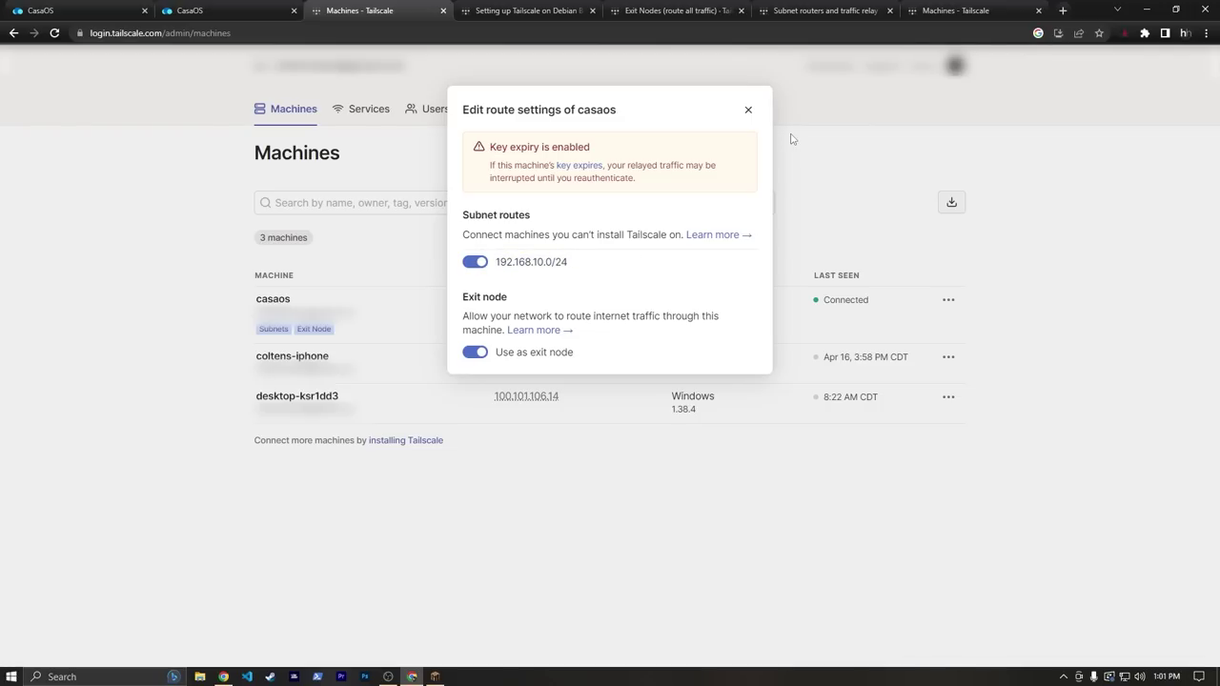
Close the route settings and disable key expiry for casaos
{"action": "left_click", "coordinate": [749, 111]}
{"action": "left_click", "coordinate": [948, 300]}
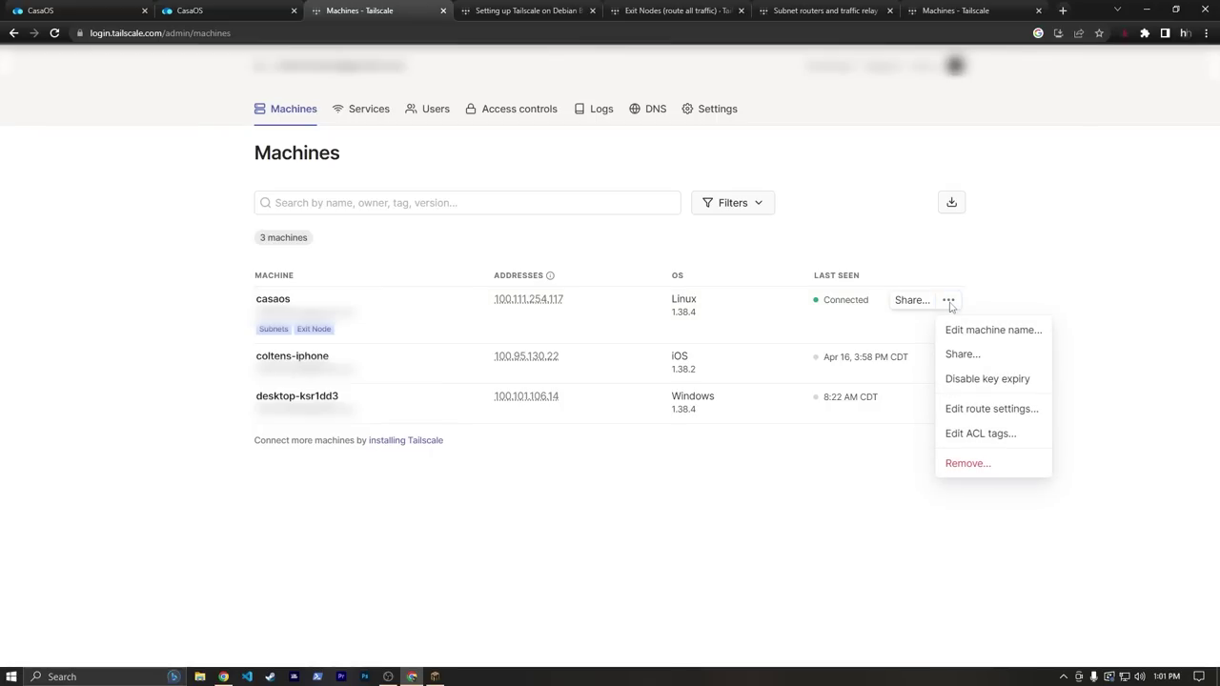
{"action": "left_click", "coordinate": [1005, 386]}
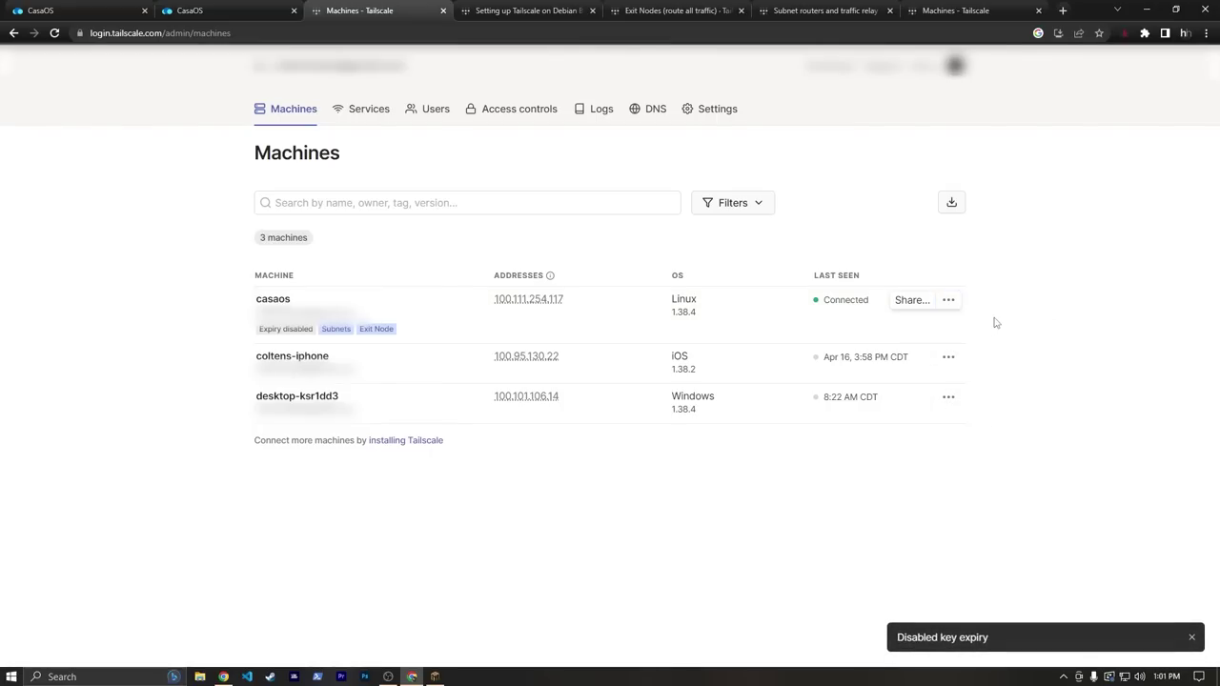